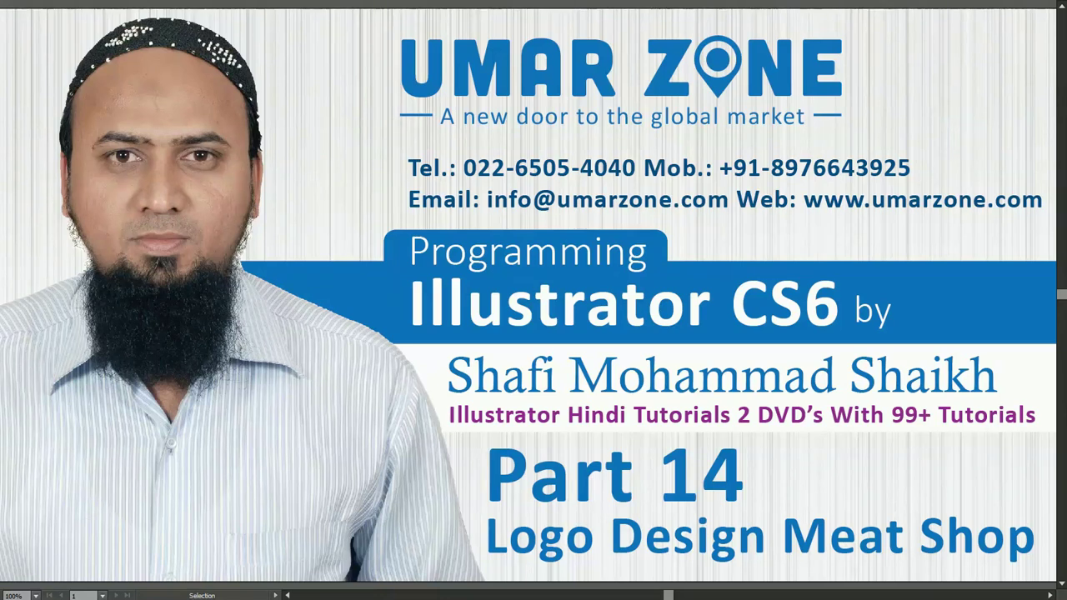
- Fit the whole artboard in the window
key(ctrl+0)
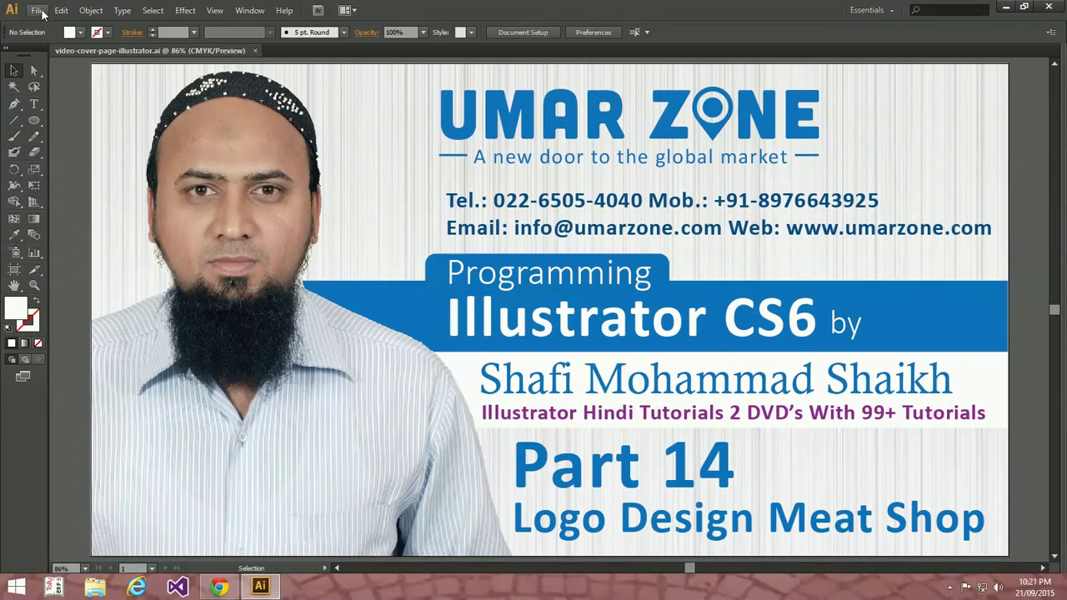
- Create a new 8 x 8 in RGB document named 'Logo Design of Online Meat Shop'
click(37, 10)
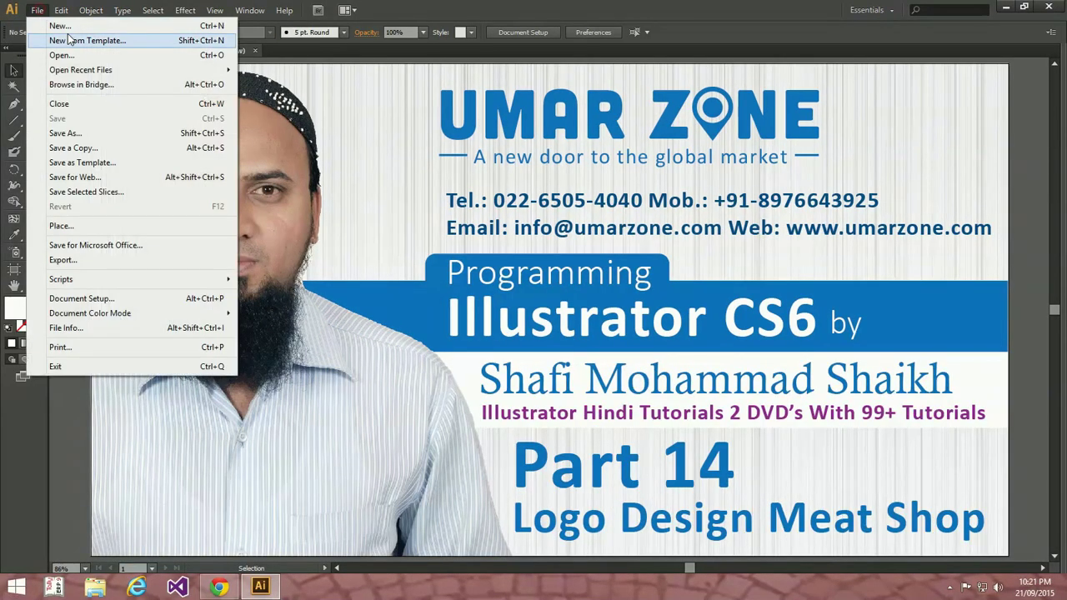
click(60, 26)
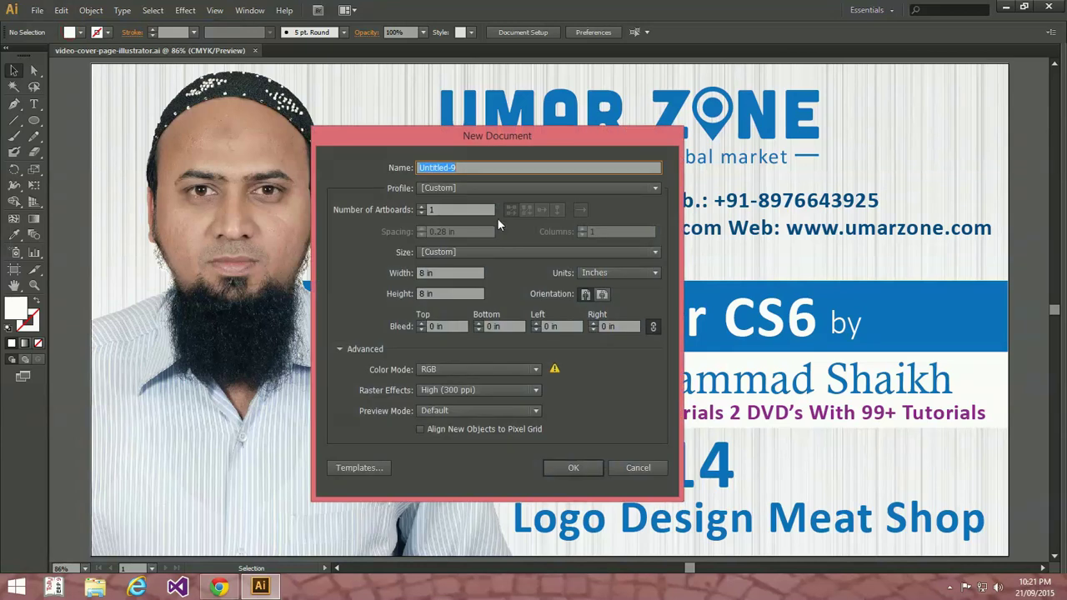
text(Logo Des)
text(ign of Onl)
text(ie)
key(BackSpace)
text(ne Me)
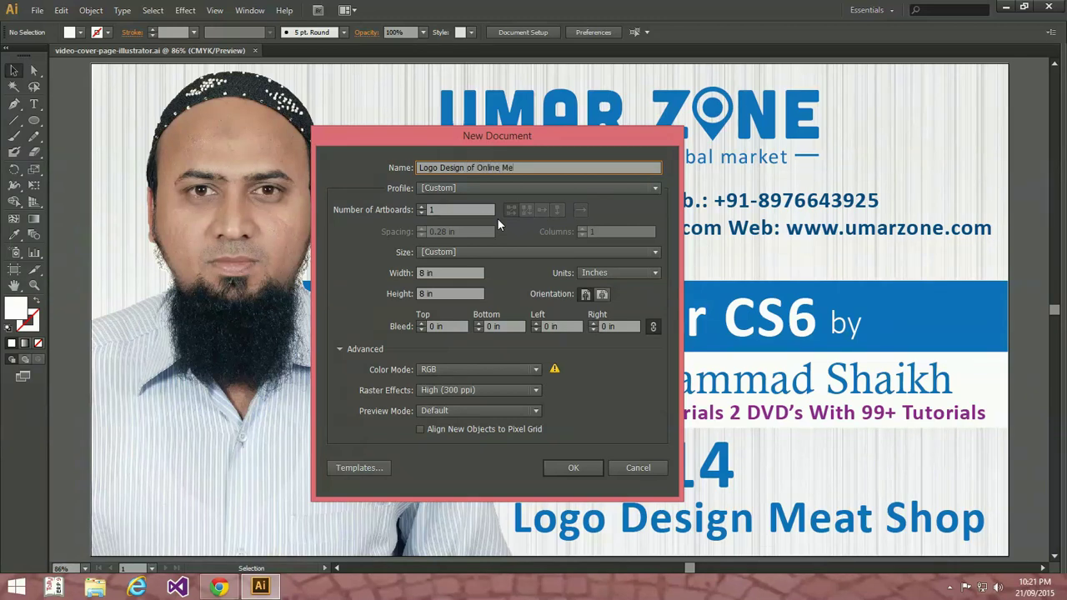
text(at Shop)
click(448, 294)
click(455, 370)
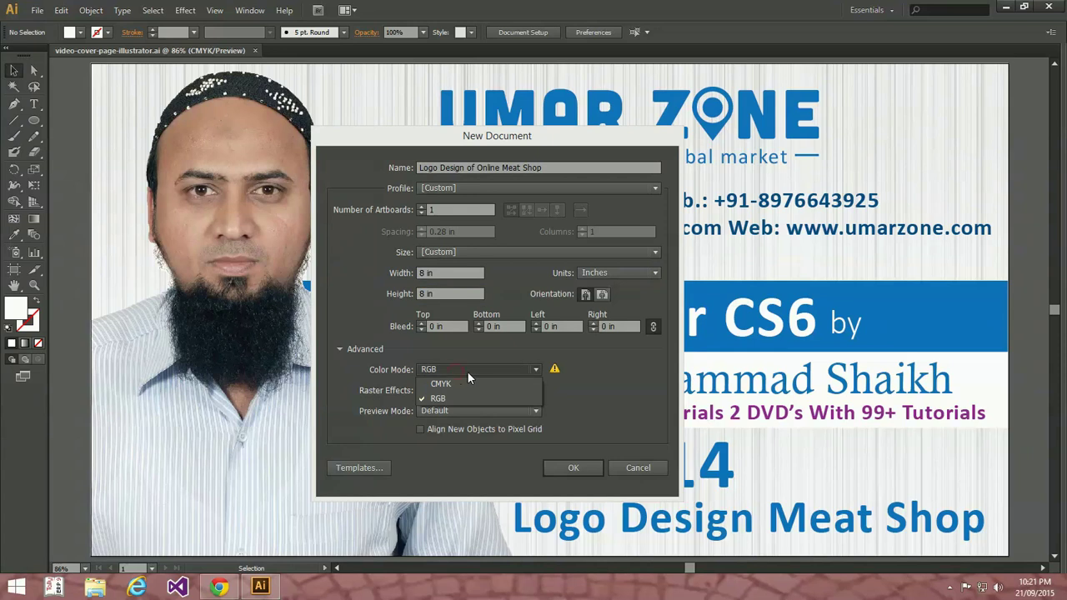
click(471, 384)
click(584, 468)
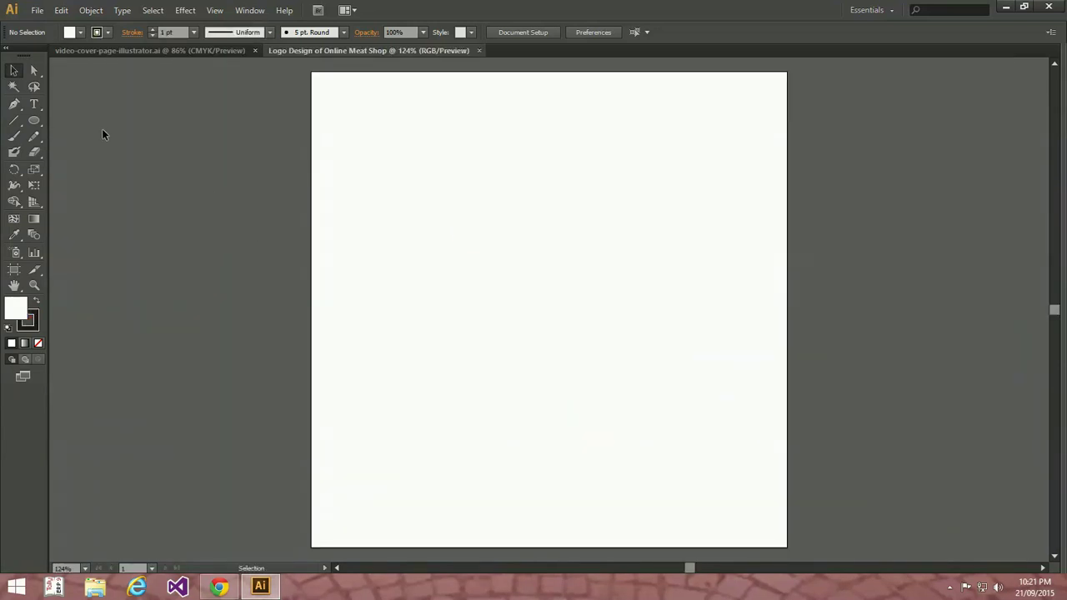
- Draw a square in the upper left of the artboard with the Rectangle Tool
drag(40, 124, 81, 119)
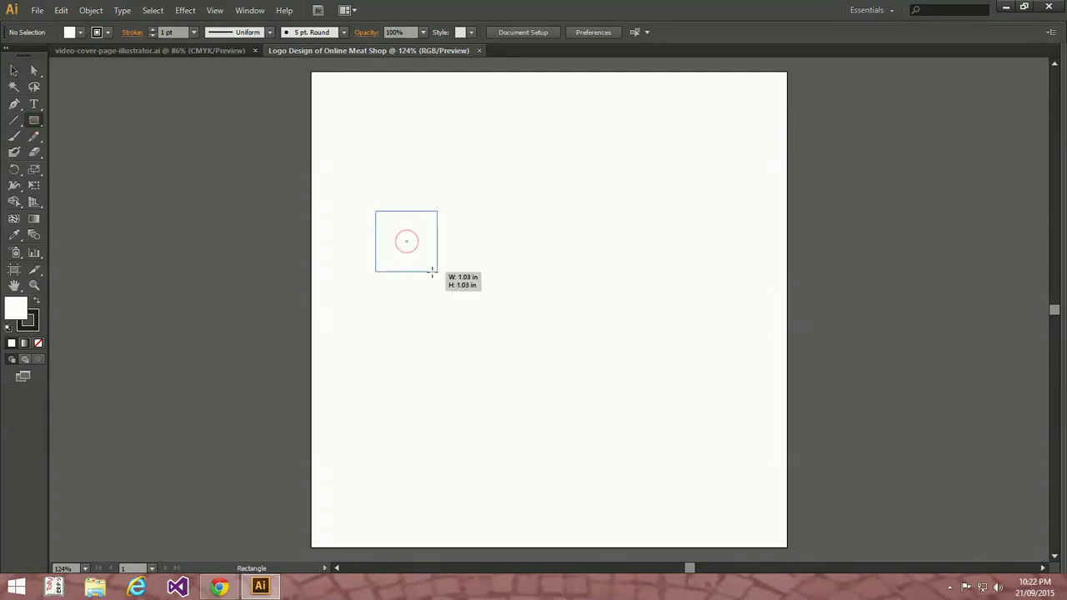
drag(408, 239, 436, 272)
key(v)
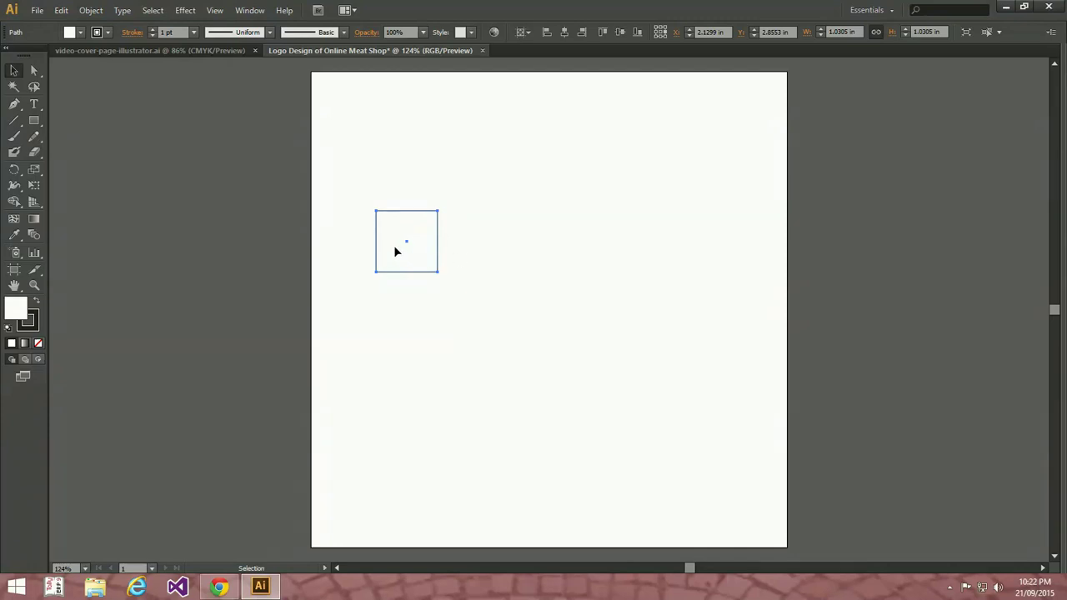
- Duplicate the square twice to the right and group all three squares
drag(407, 244, 476, 241)
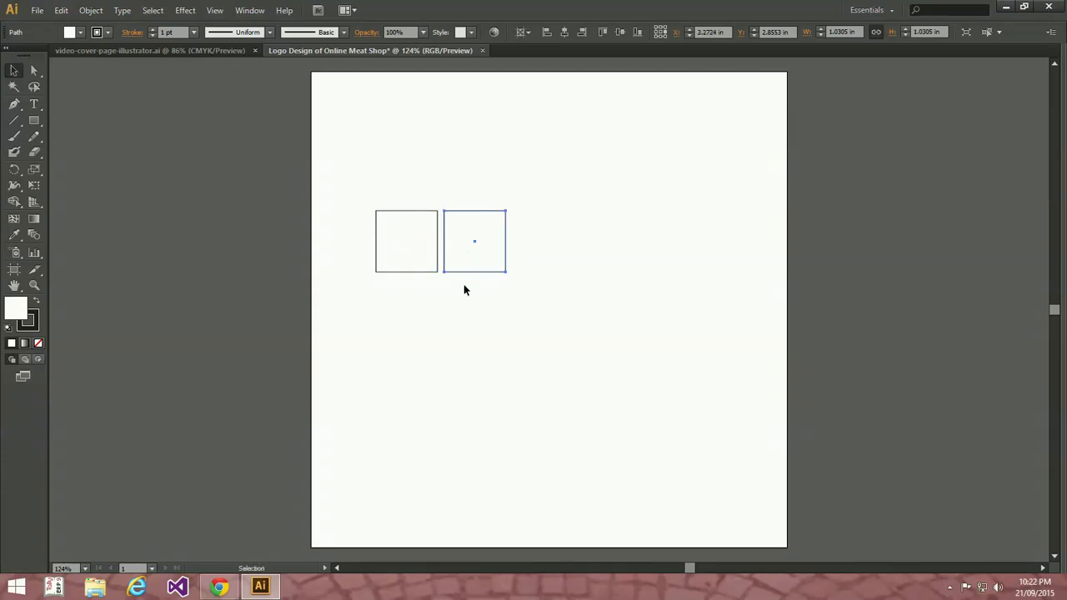
key(ctrl+d)
click(529, 324)
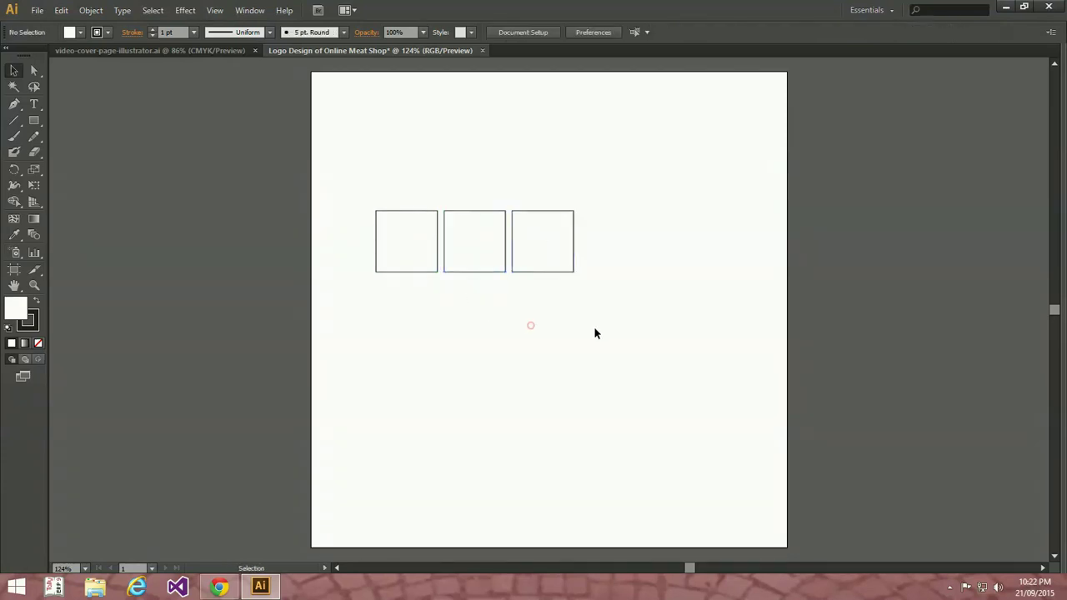
drag(603, 326, 295, 174)
key(ctrl+g)
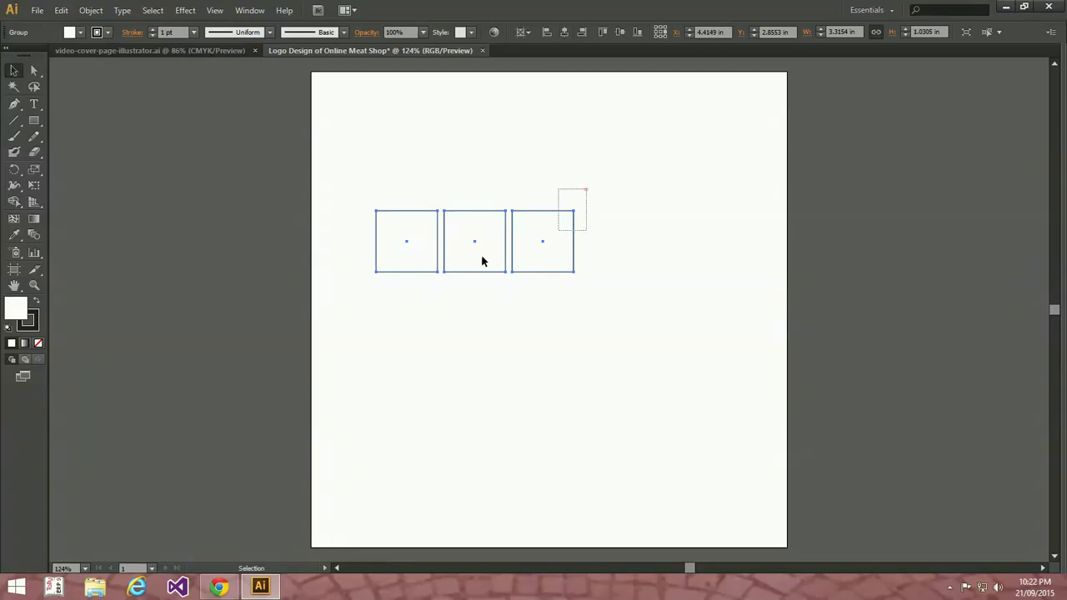
key(a)
click(91, 10)
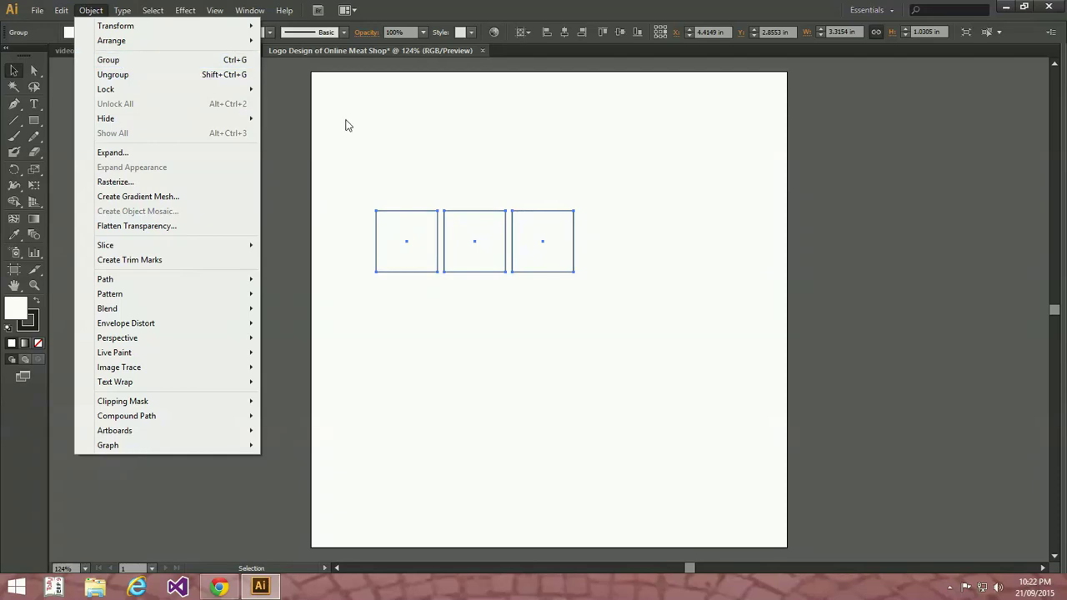
- Scale the group of three squares up with Free Transform
click(474, 157)
drag(343, 183, 568, 311)
key(e)
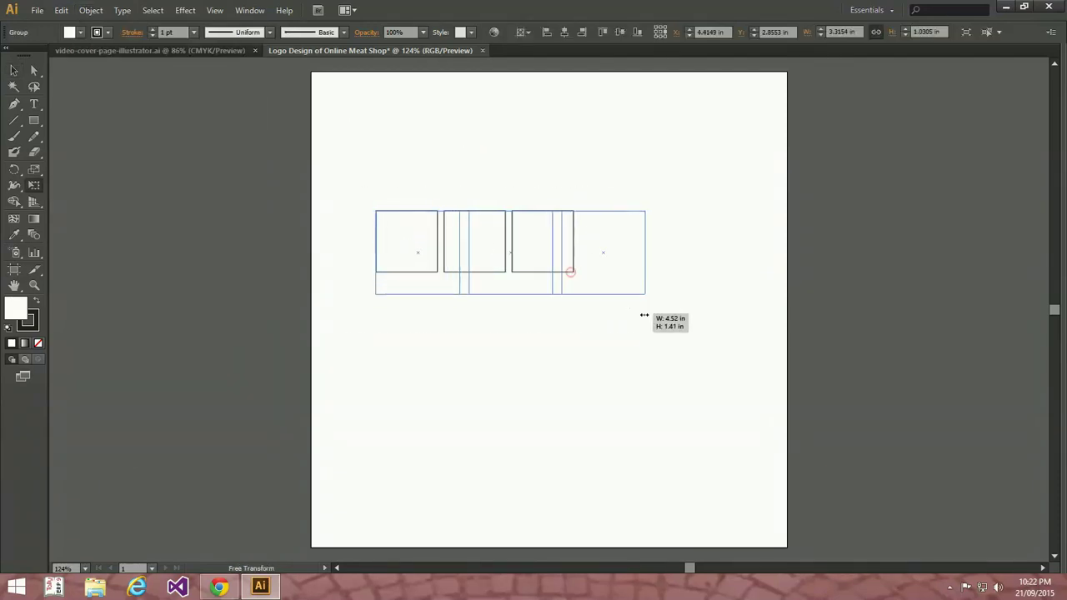
drag(574, 274, 666, 301)
key(v)
- Centre the squares horizontally and vertically, aligned to the artboard
click(524, 32)
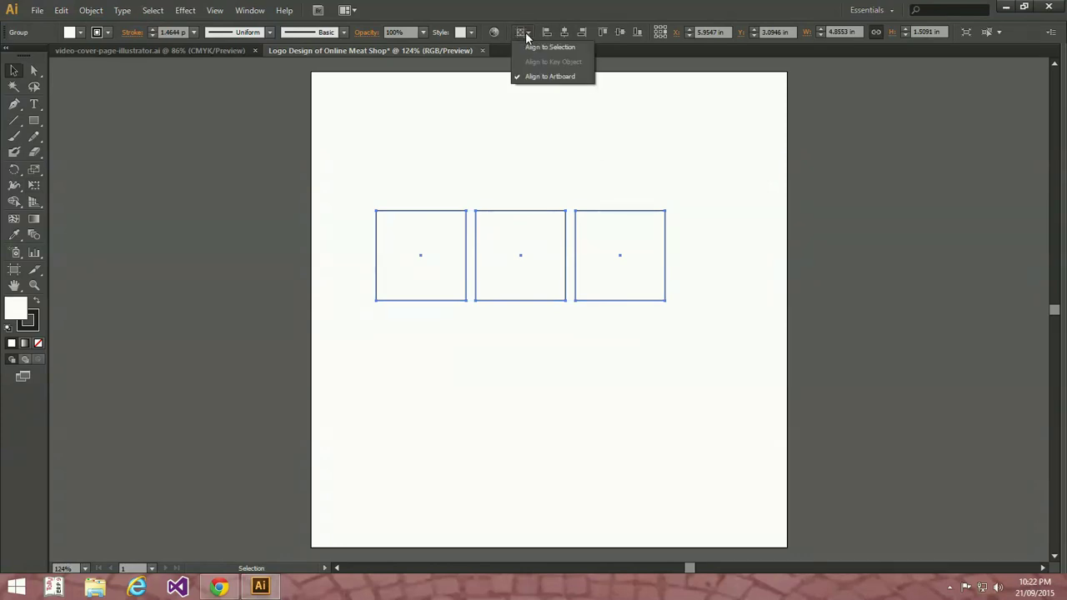
click(546, 77)
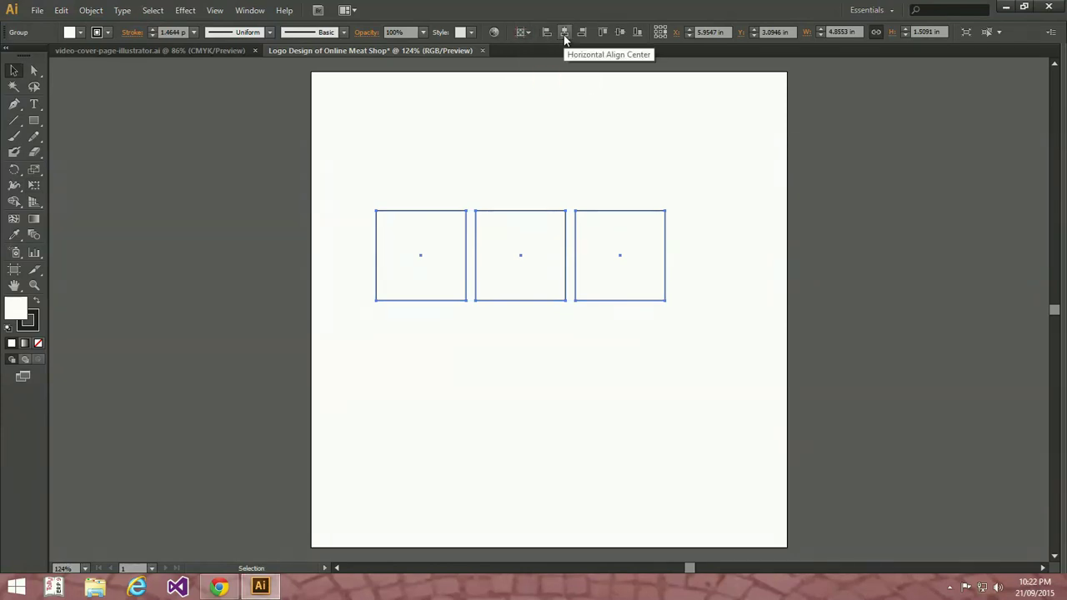
click(565, 33)
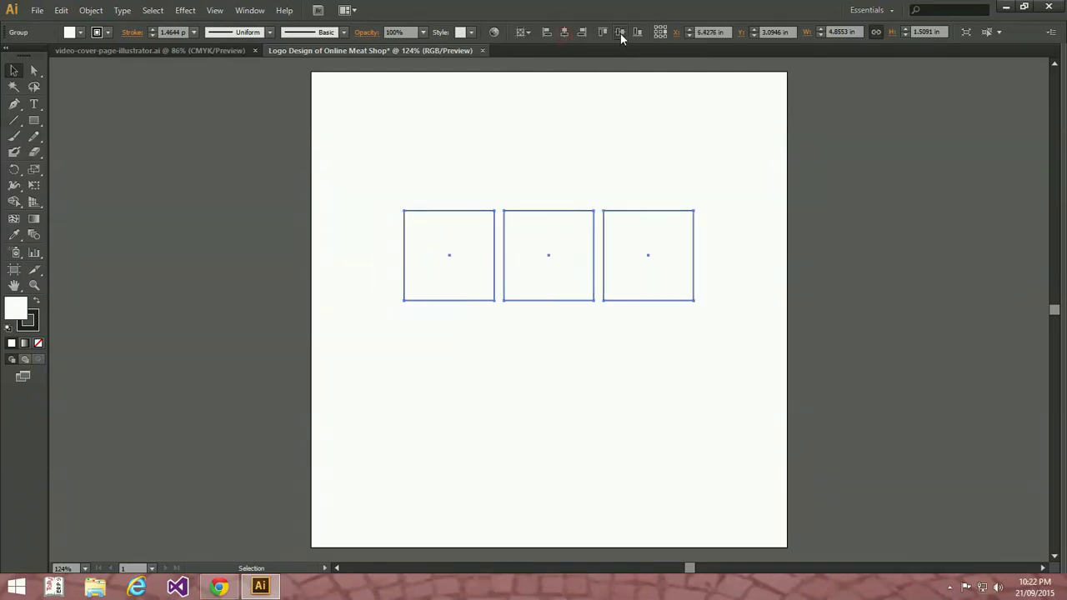
click(620, 33)
click(564, 210)
click(515, 304)
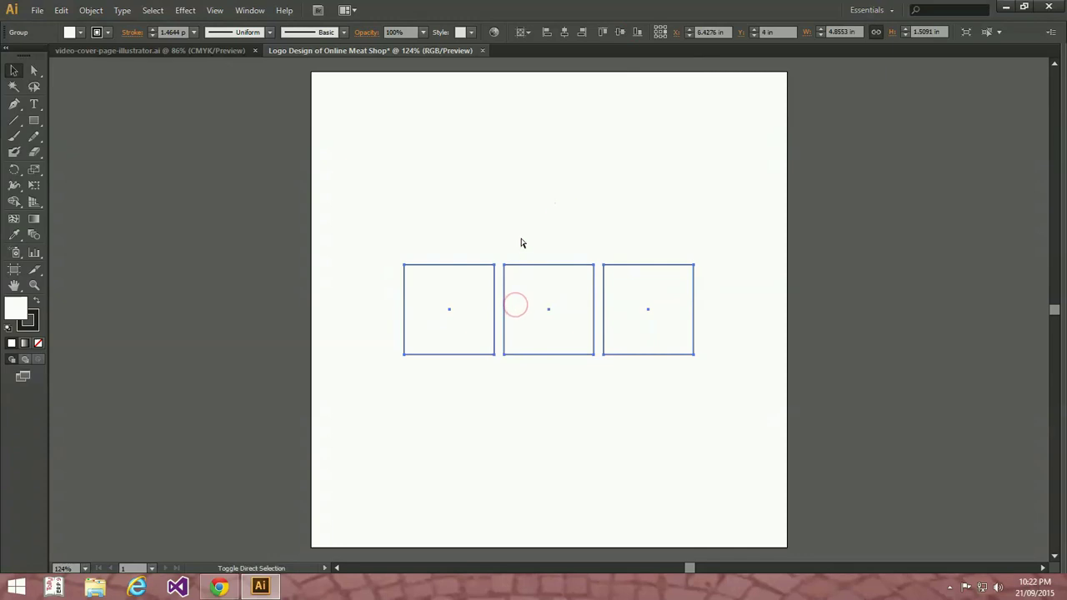
click(518, 217)
mouse_move(373, 235)
mouse_down()
mouse_move(646, 355)
mouse_move(596, 352)
mouse_up()
click(400, 232)
- Set the stroke of all three squares to None
click(417, 285)
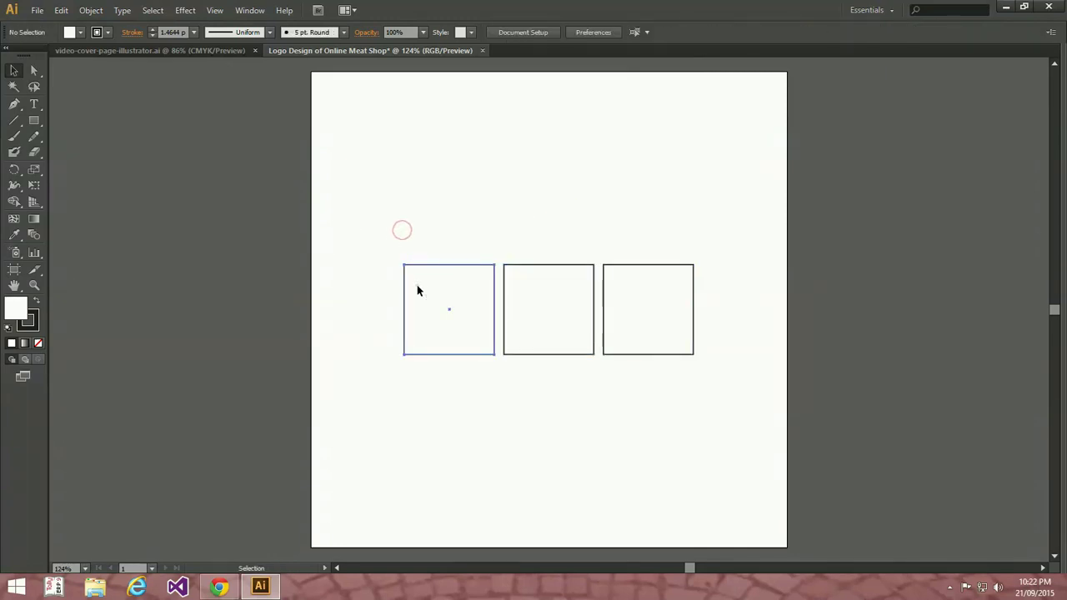
drag(377, 244, 711, 390)
click(30, 323)
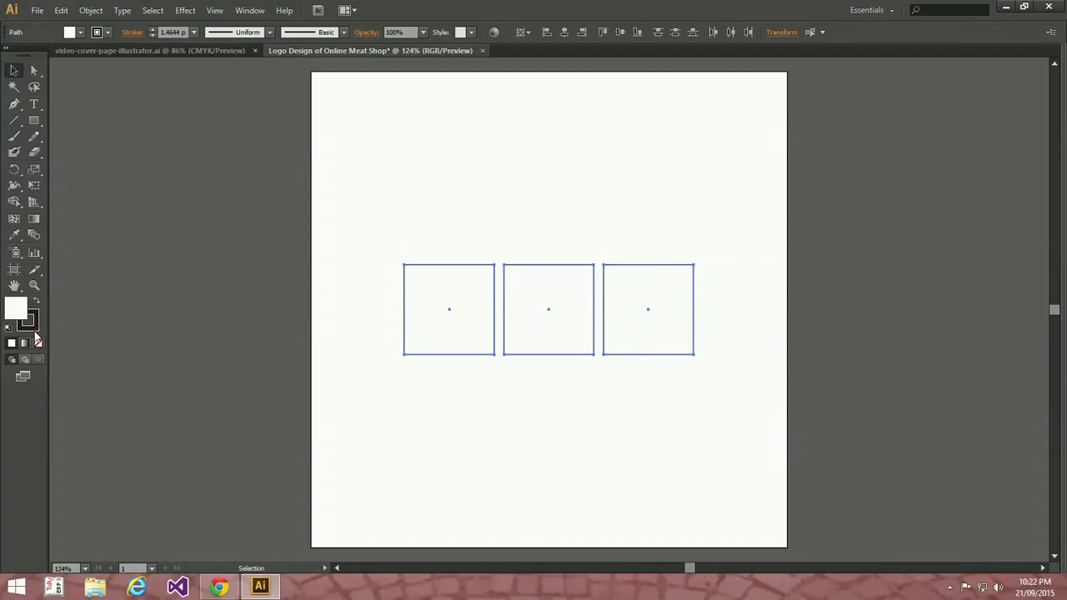
click(38, 342)
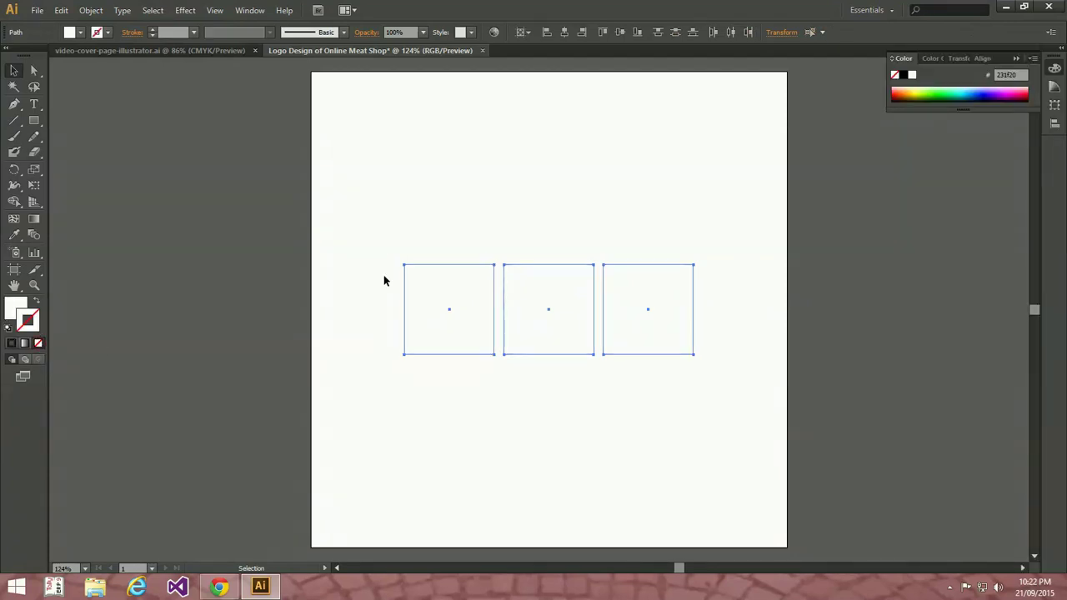
click(383, 276)
- Fill the left square yellow-green and eyedropper that fill onto the other two squares
click(460, 299)
click(80, 31)
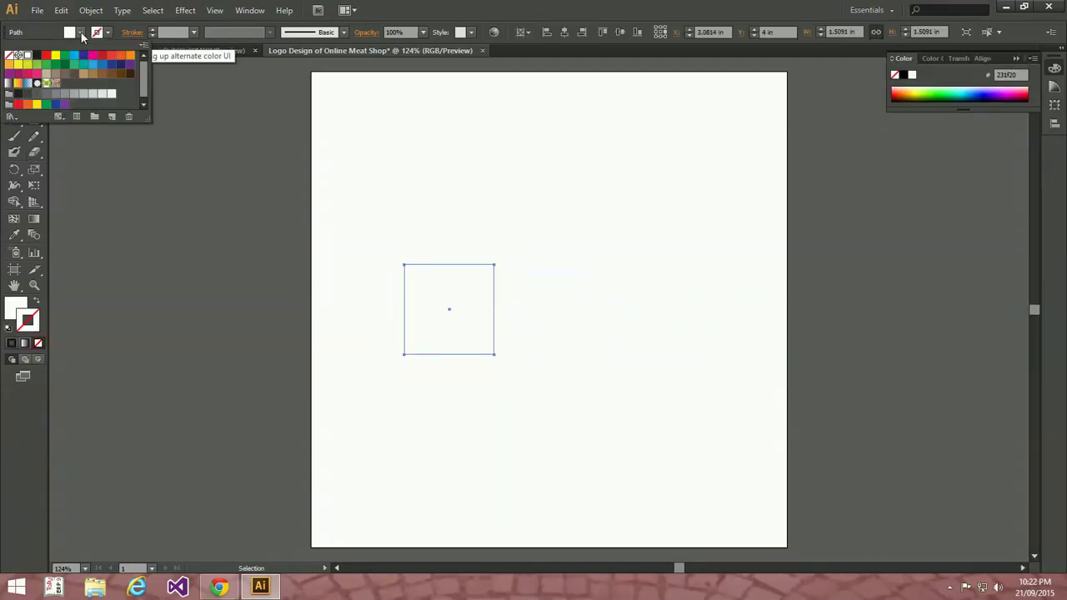
click(27, 65)
click(662, 218)
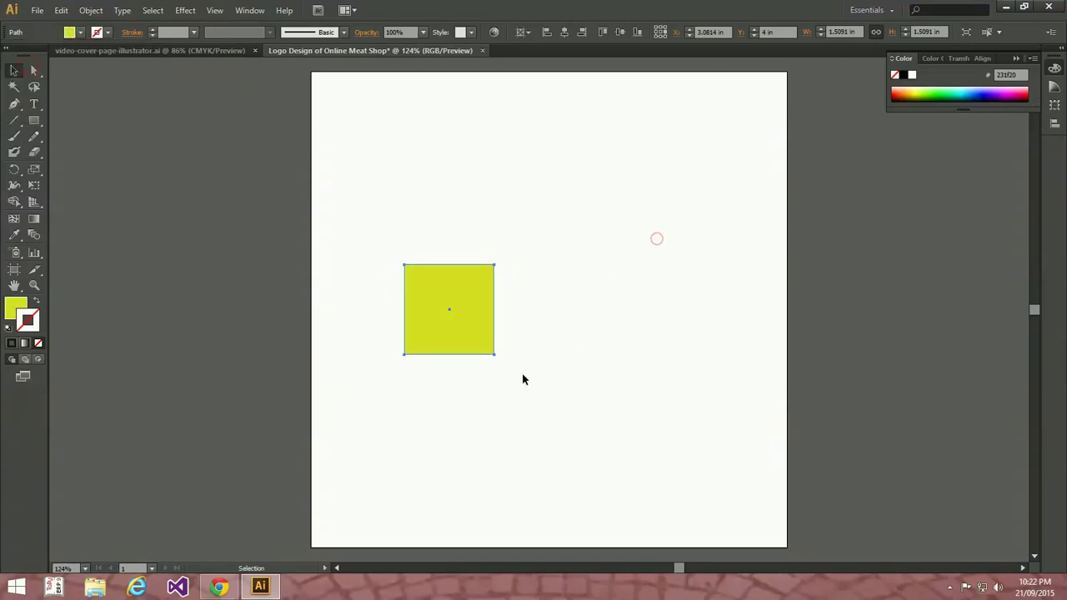
drag(674, 223, 537, 402)
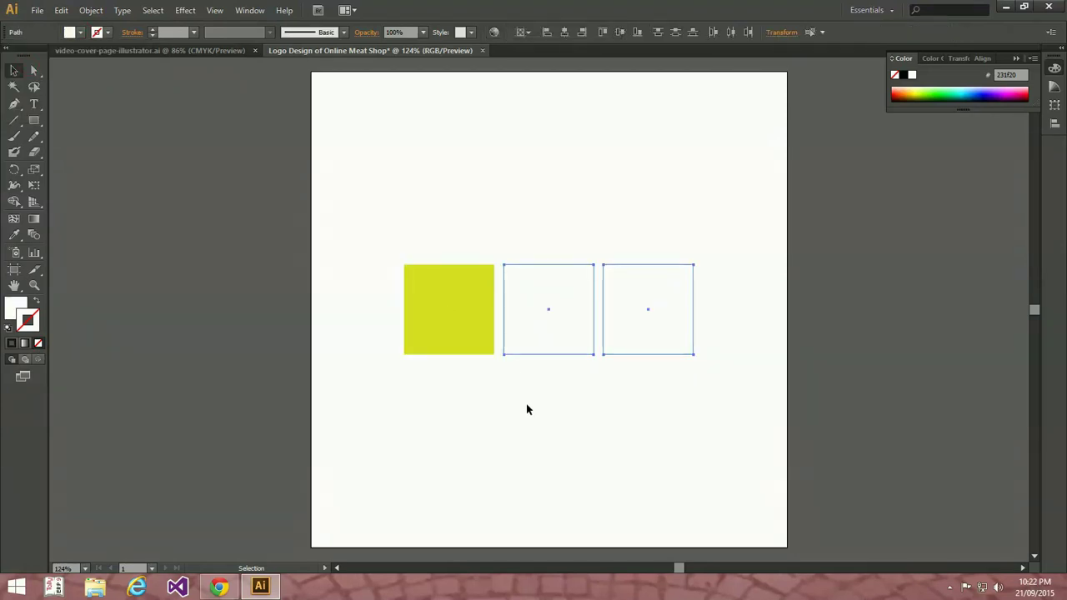
click(14, 236)
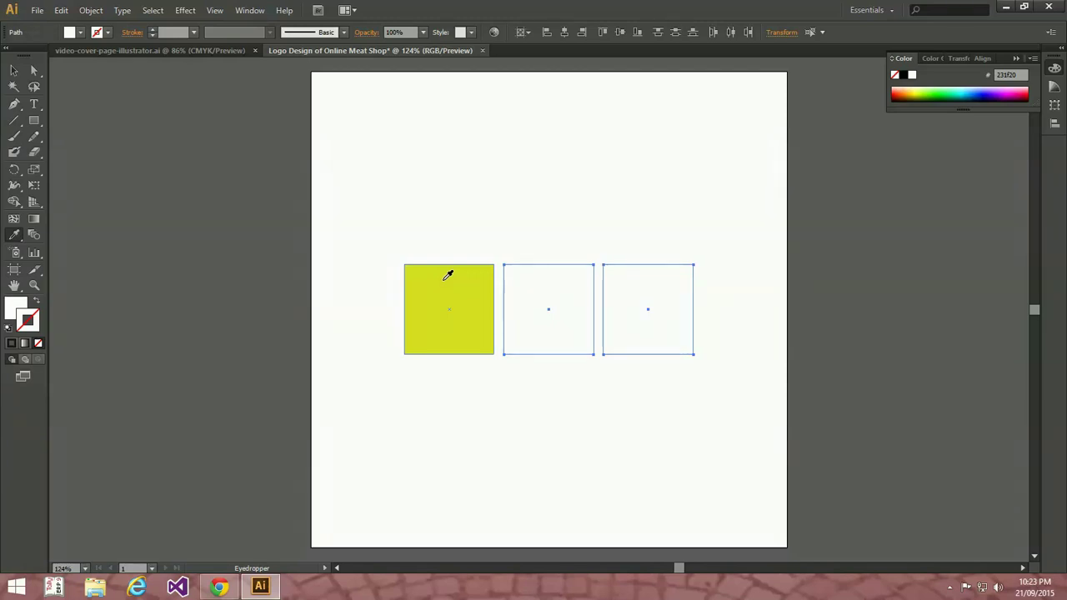
click(447, 275)
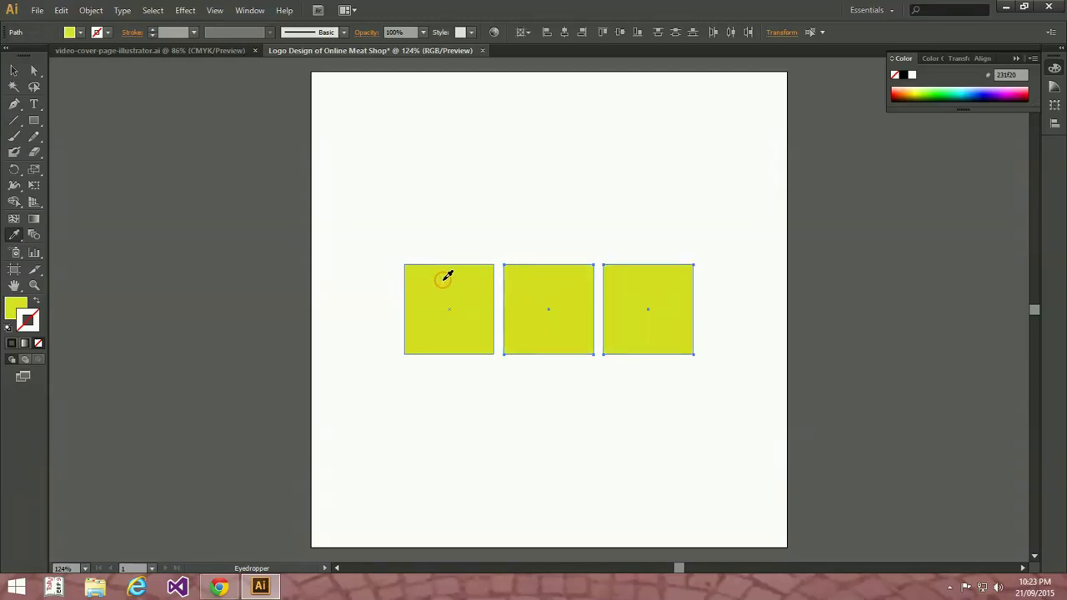
key(v)
click(452, 233)
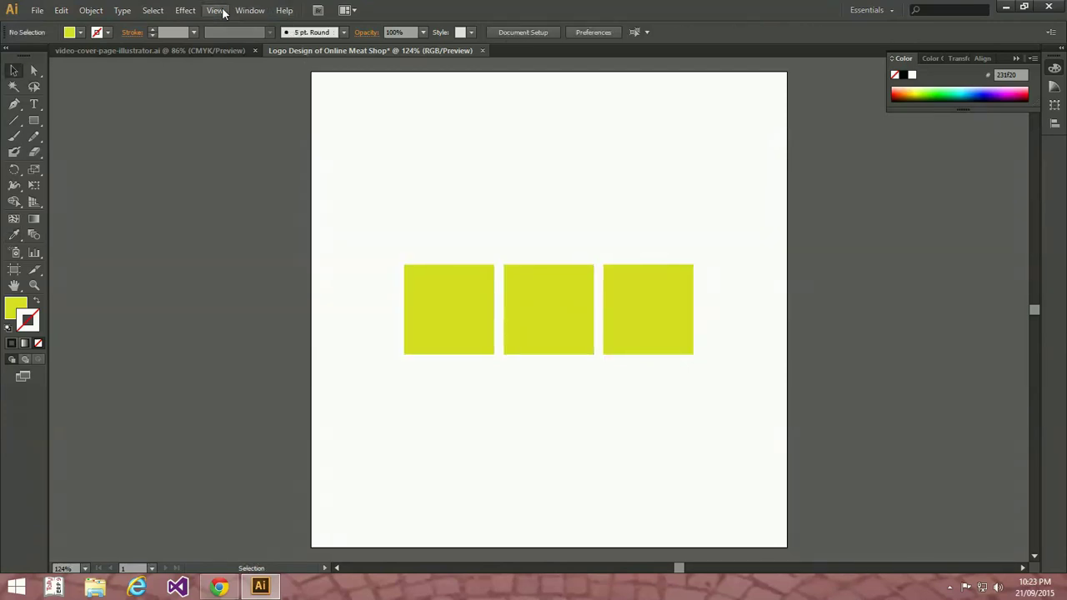
- Fill the left square light green from the Beverages swatch library
click(258, 11)
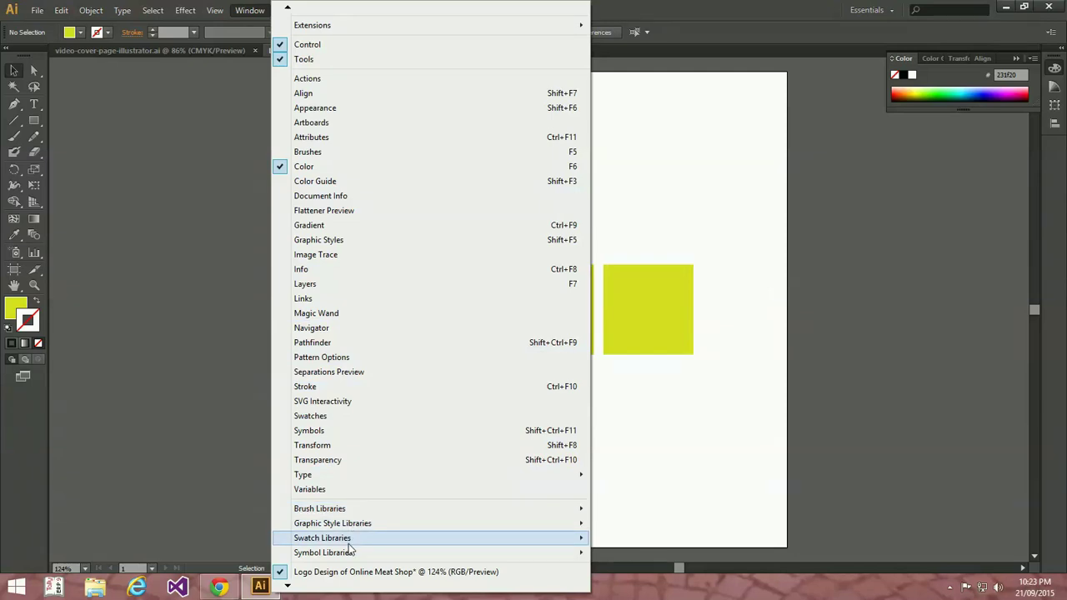
mouse_move(323, 538)
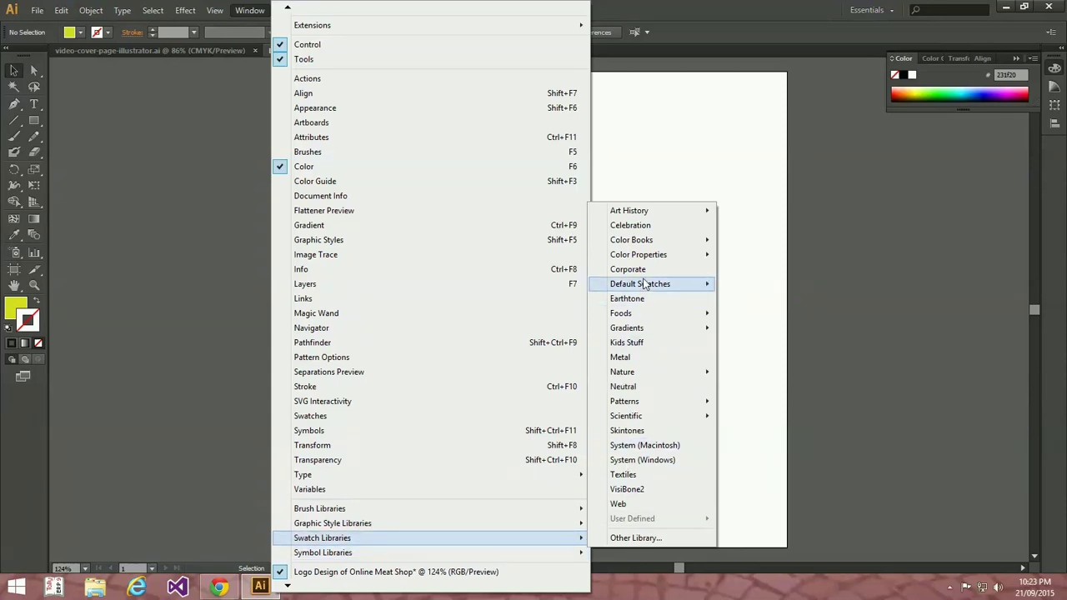
click(754, 314)
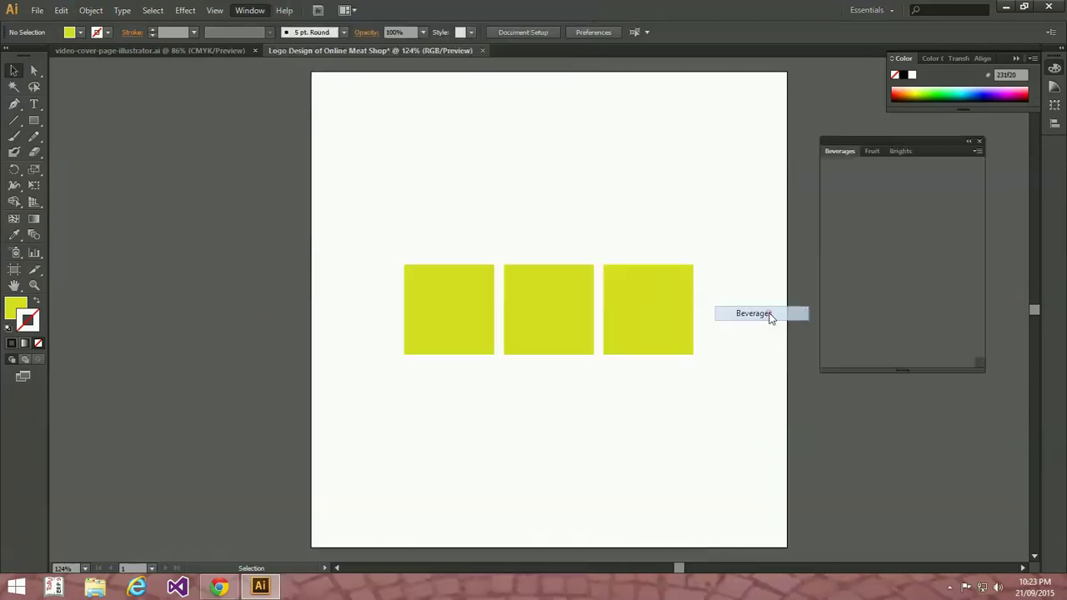
click(451, 317)
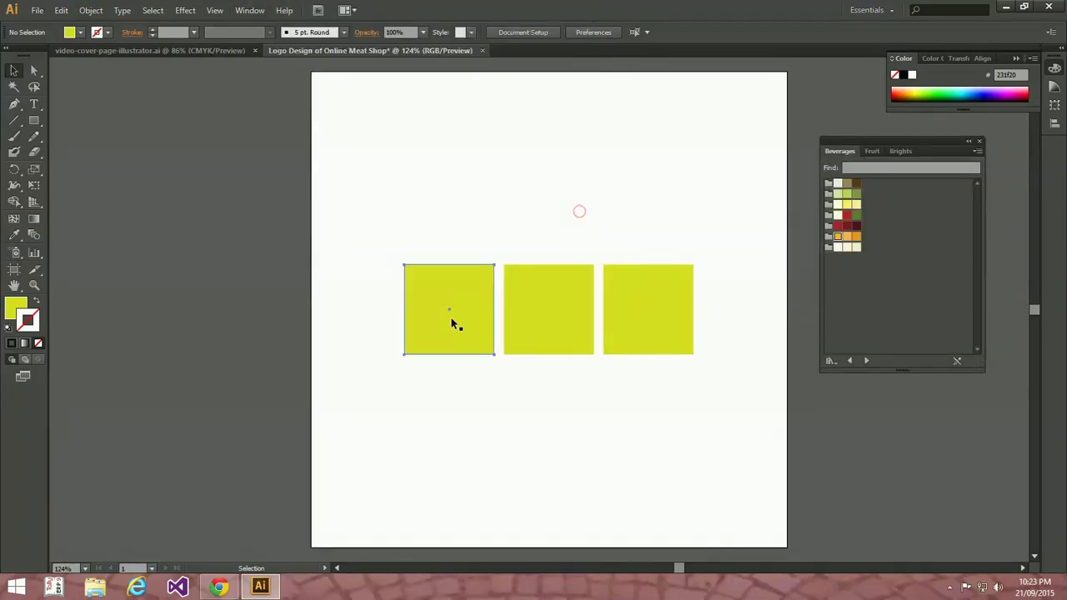
click(532, 265)
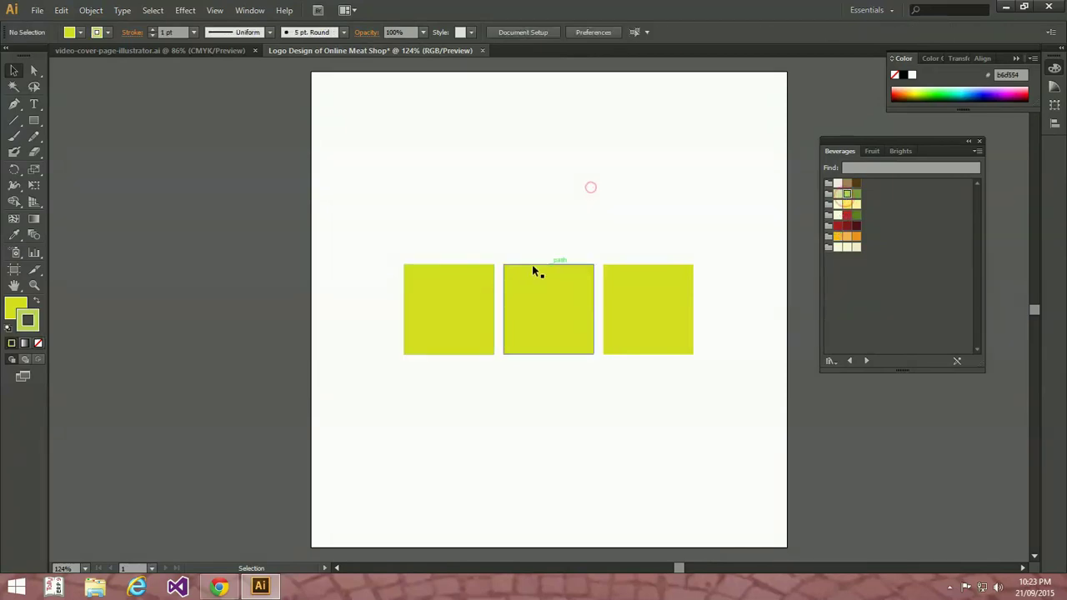
click(423, 306)
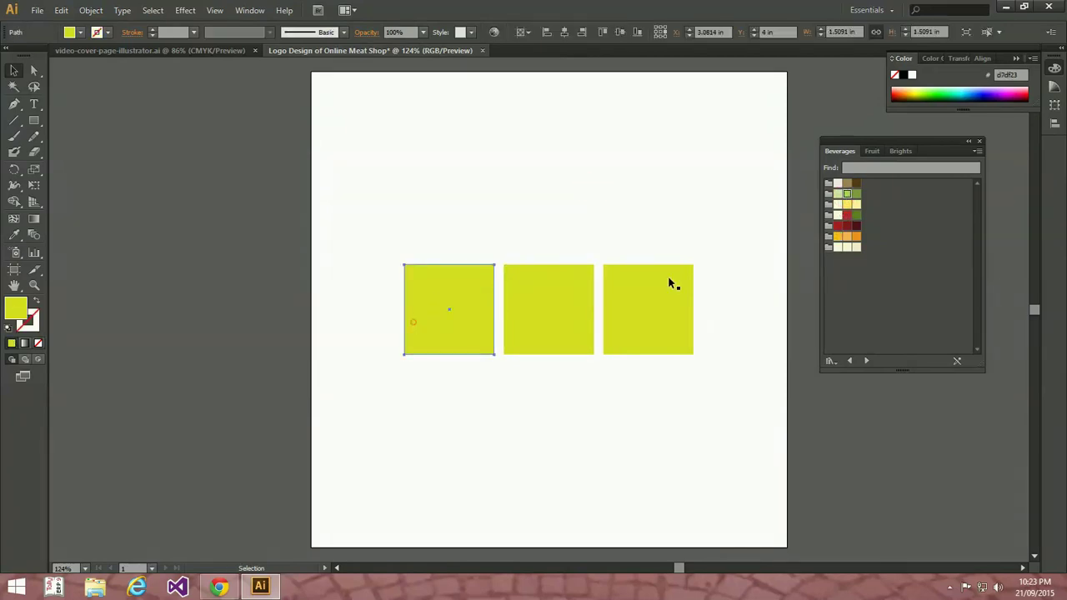
click(847, 193)
click(655, 200)
- Colour the middle square orange and the right square orange-red from the Fruit library
click(564, 305)
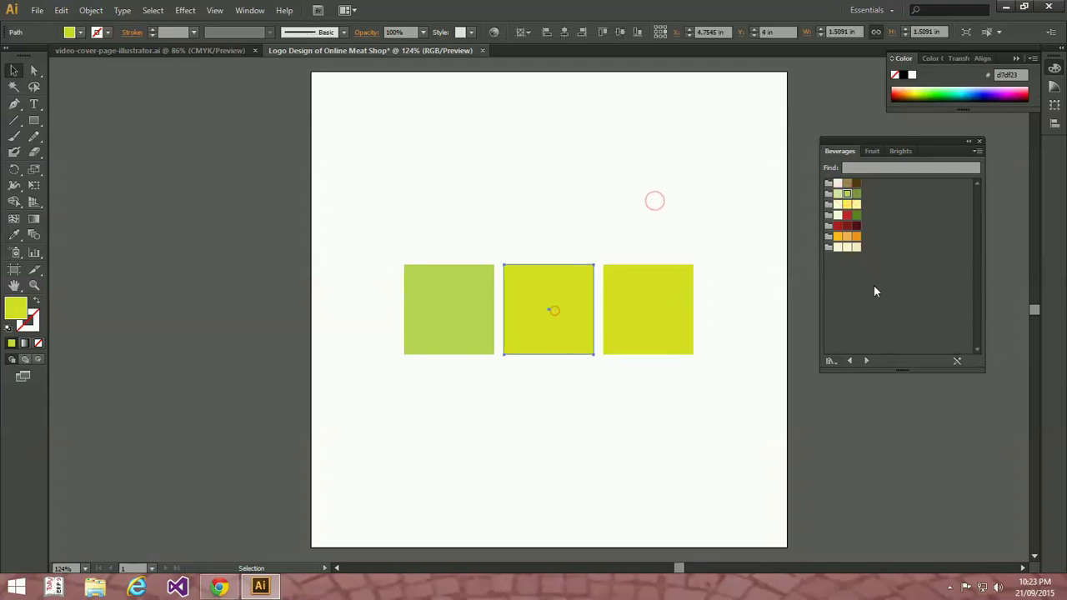
click(837, 236)
click(621, 227)
click(650, 277)
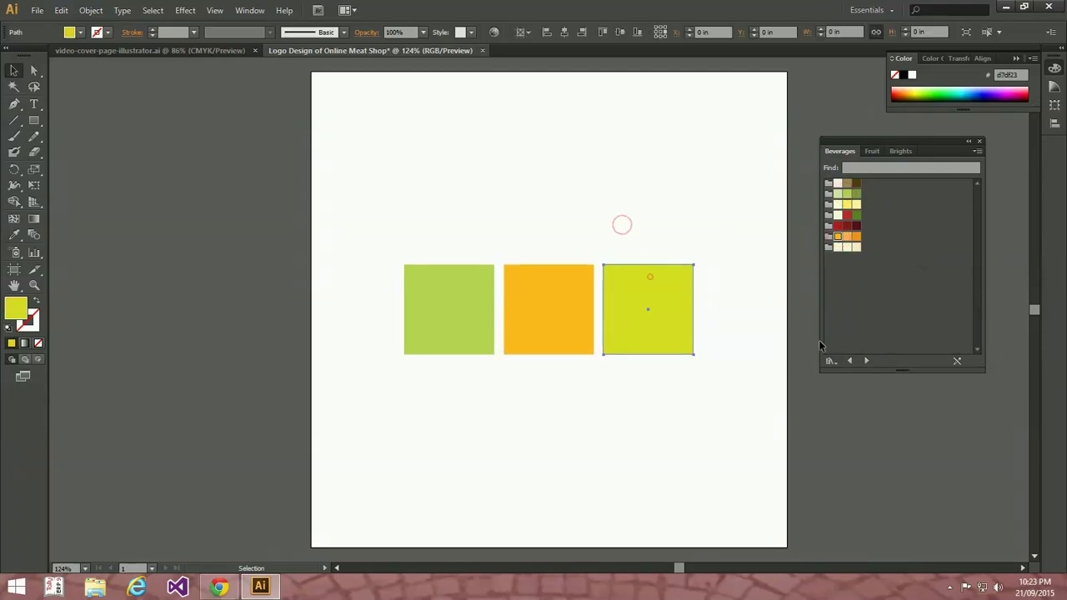
click(868, 359)
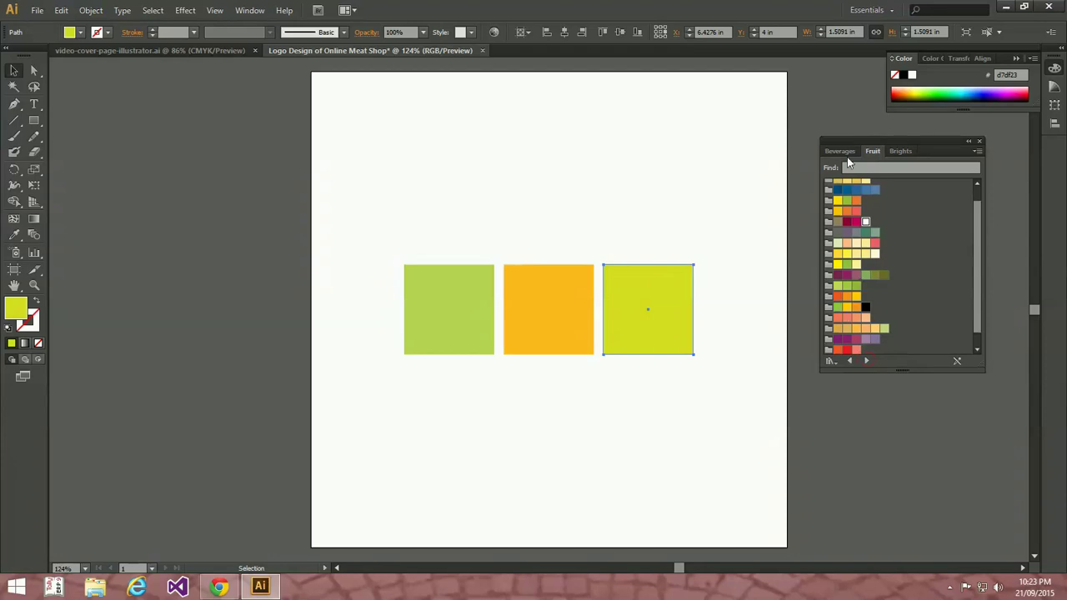
click(838, 296)
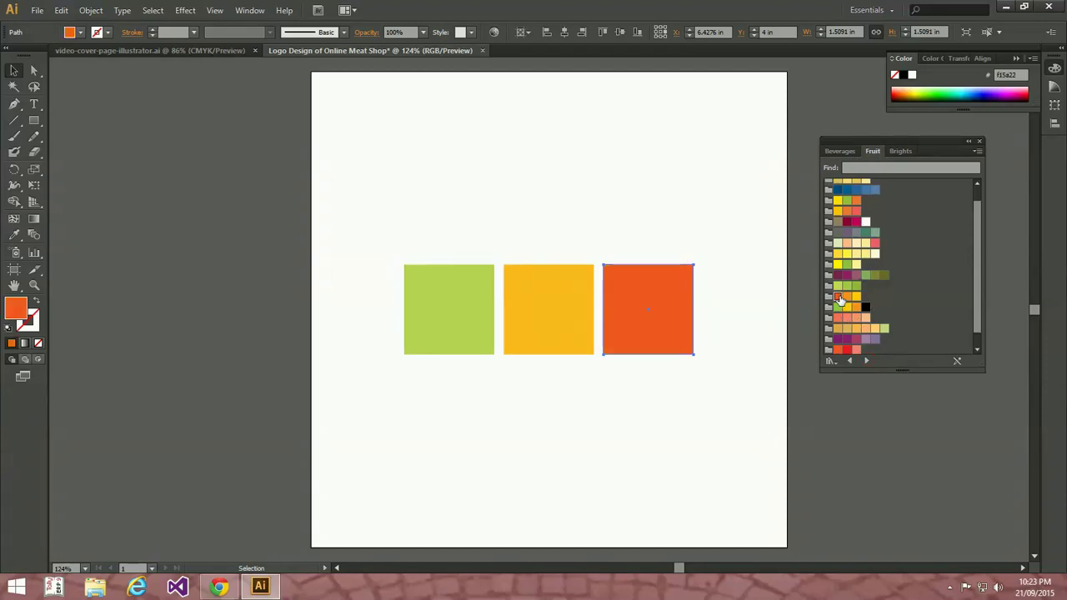
click(578, 204)
- Try a red test copy of the orange-red square above it, then delete it
drag(610, 231, 528, 225)
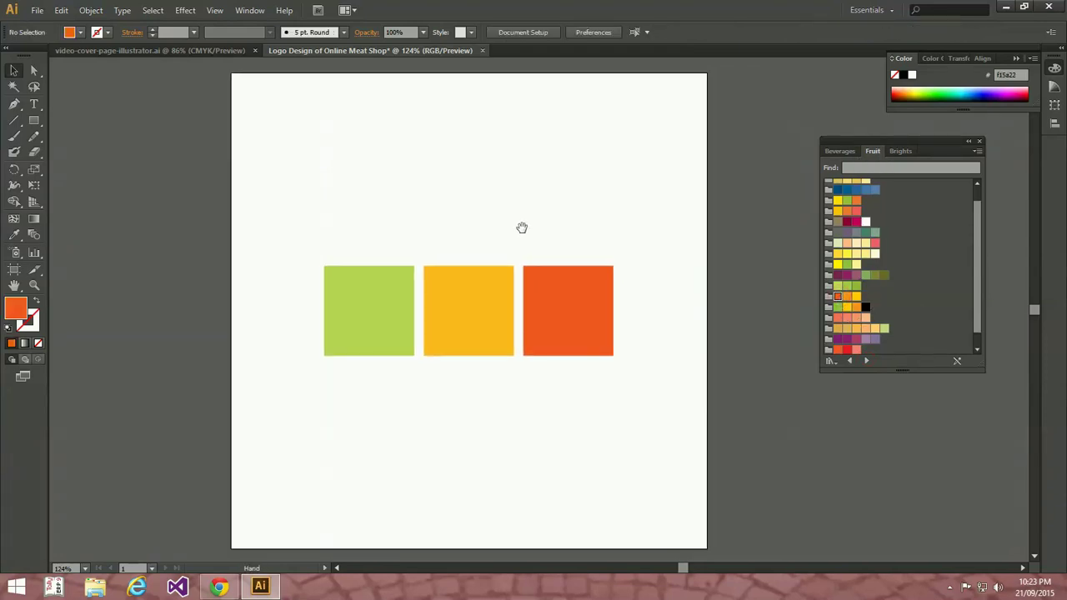
drag(566, 310, 581, 216)
click(70, 32)
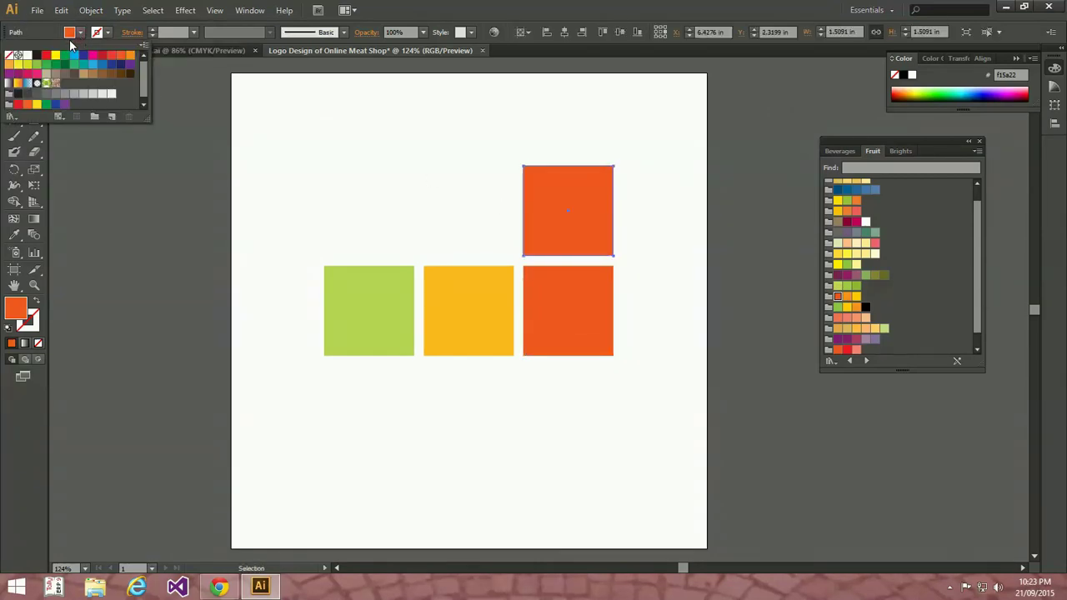
click(47, 55)
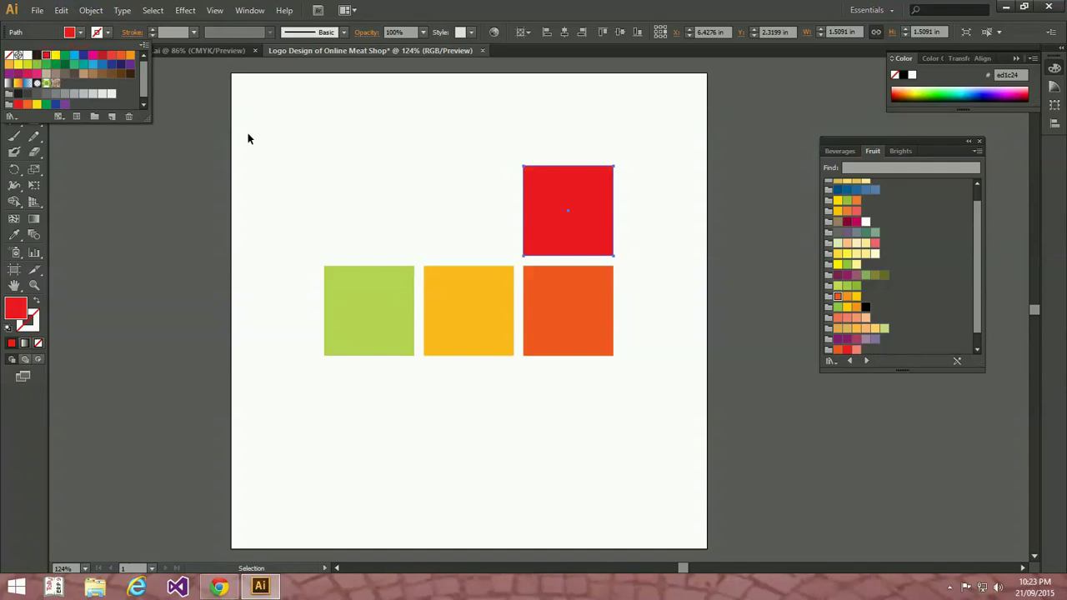
click(291, 143)
key(ctrl+z)
click(473, 162)
click(581, 209)
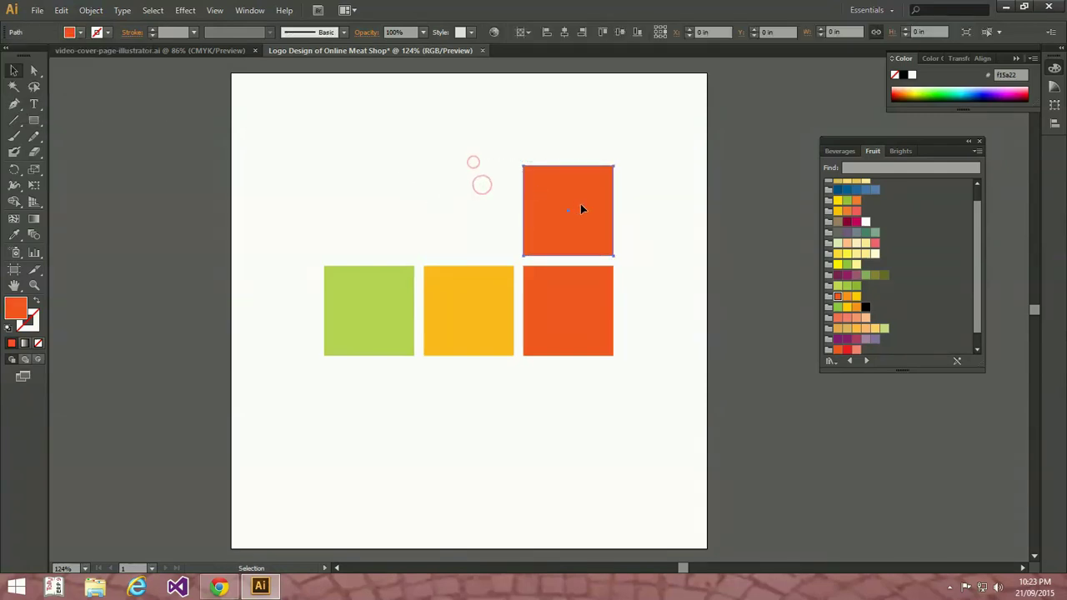
key(Delete)
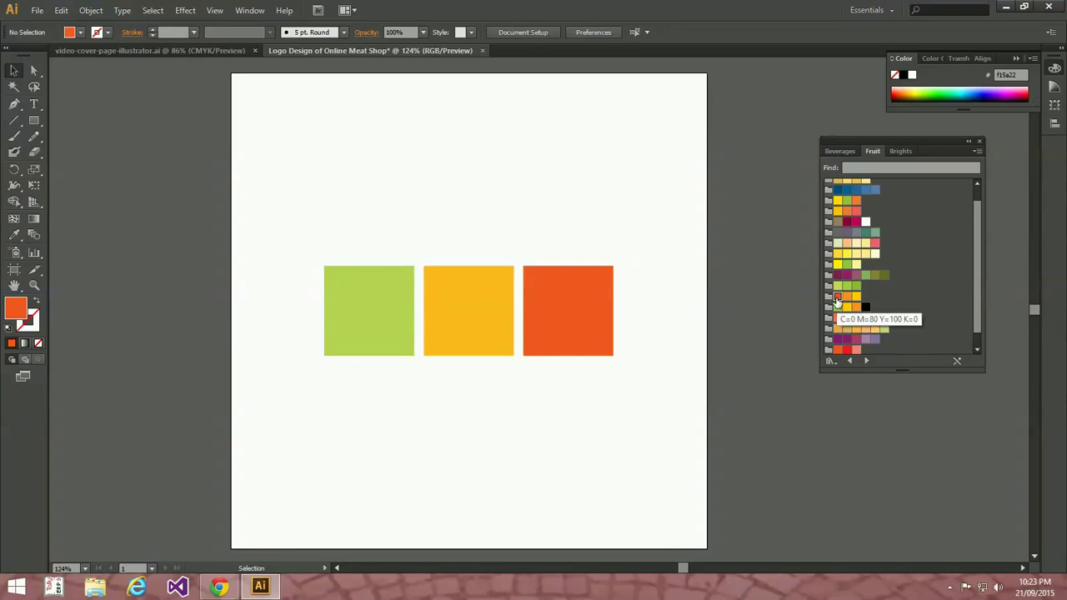
click(505, 210)
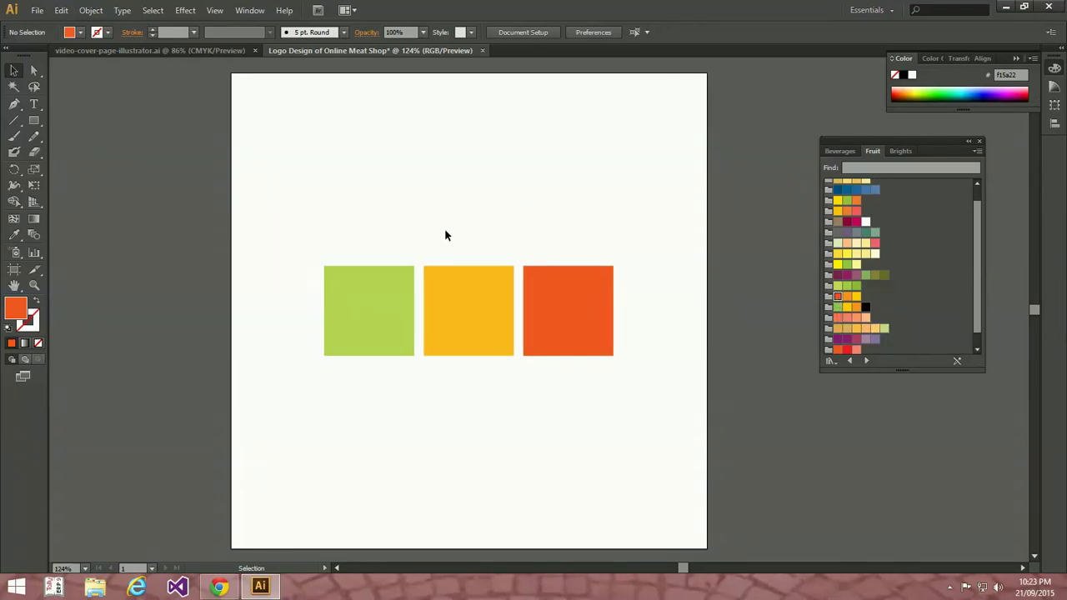
- Check each square's colour by selecting them one at a time
click(382, 307)
click(490, 301)
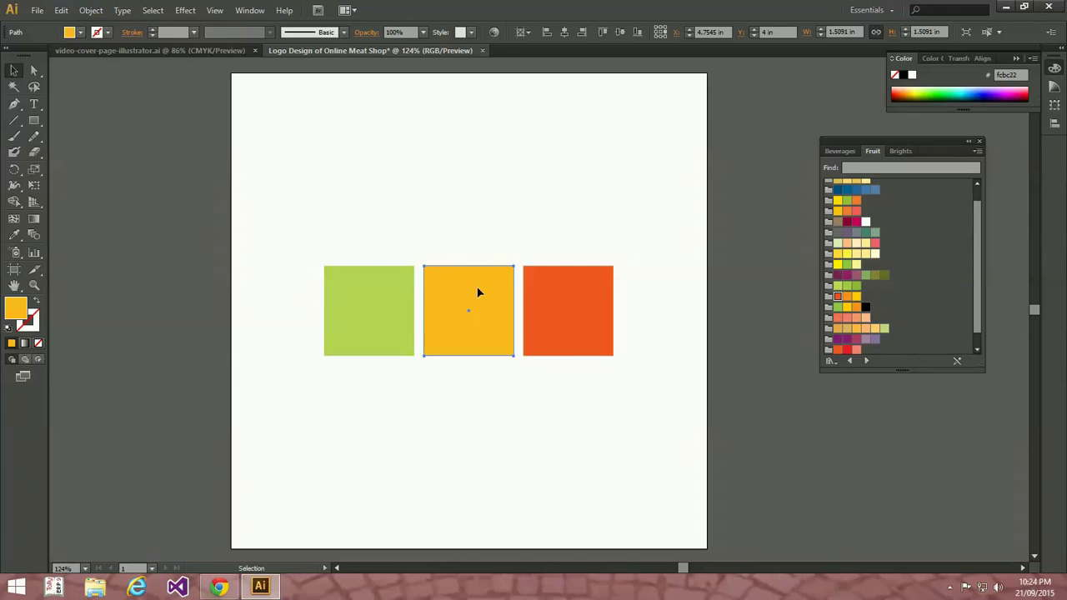
click(376, 297)
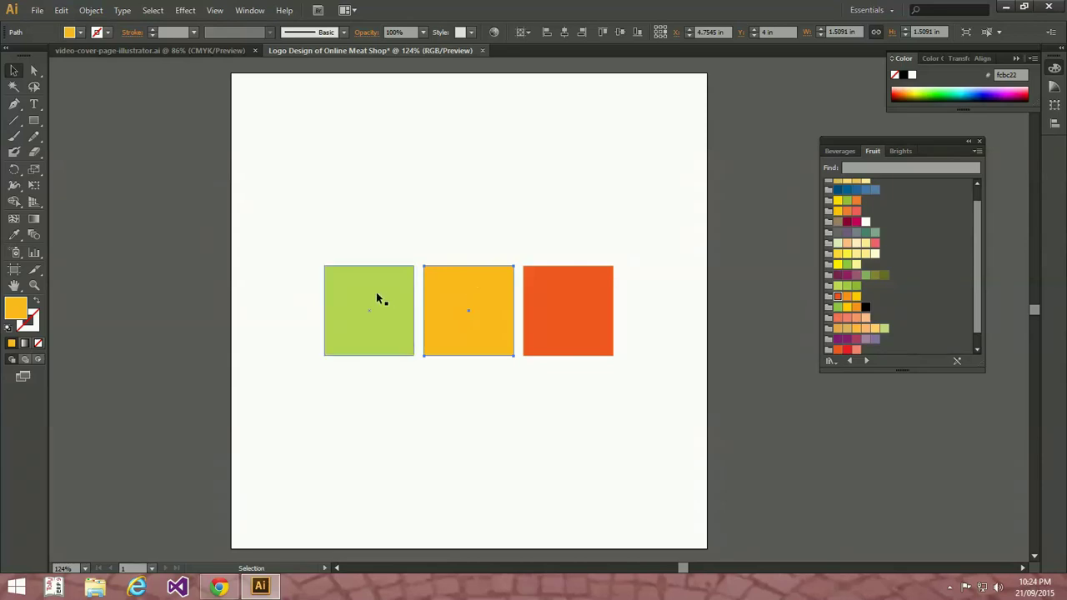
click(564, 297)
click(495, 224)
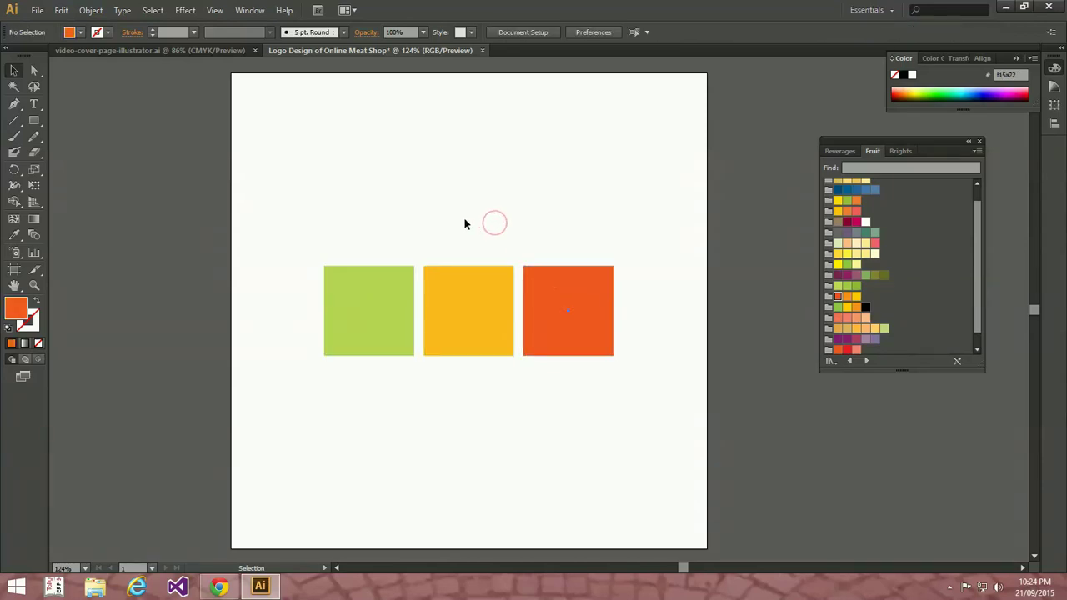
key(alt+Tab)
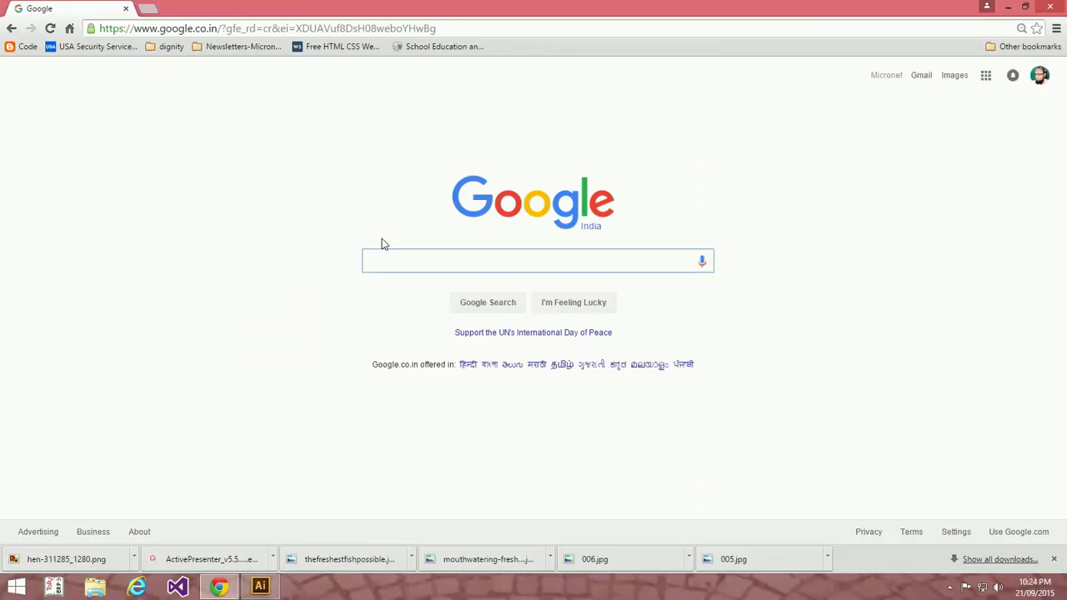
- Search Google Images for 'chicken silhouette'
click(955, 75)
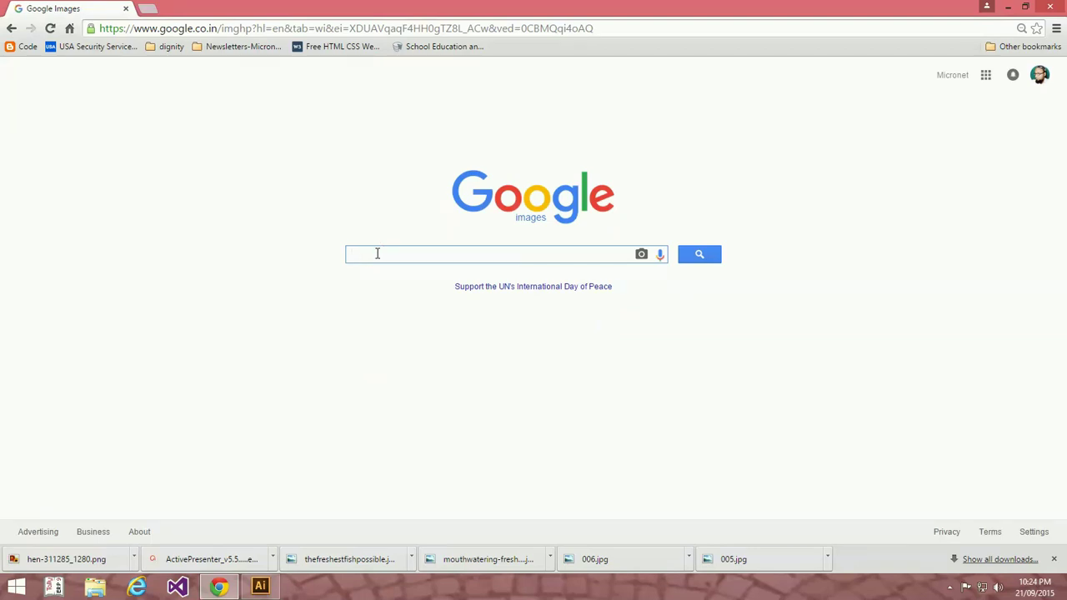
text(chicken si)
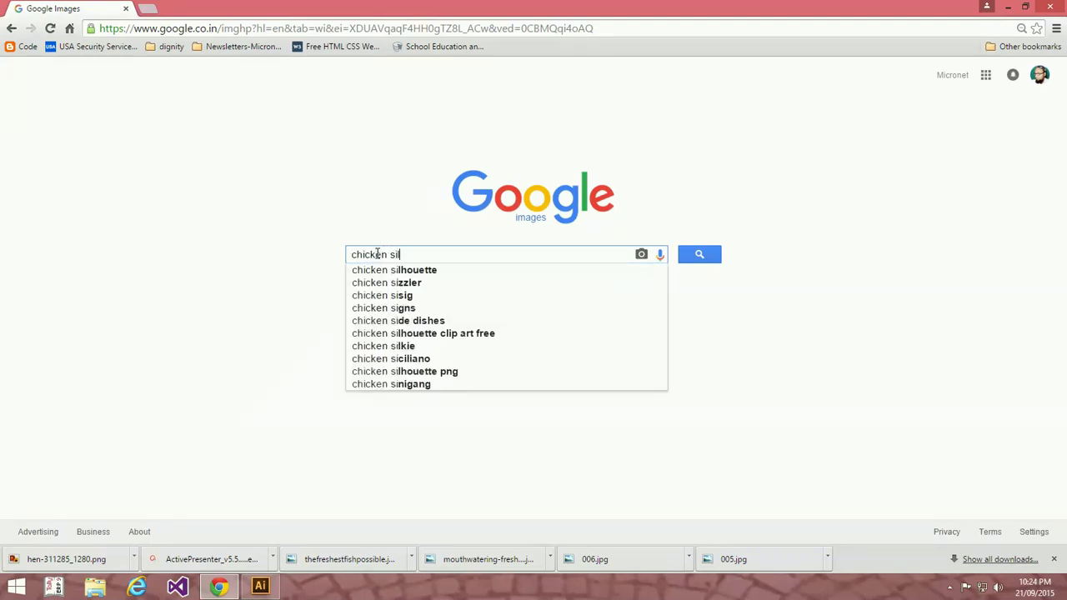
text(l)
key(Down)
key(Return)
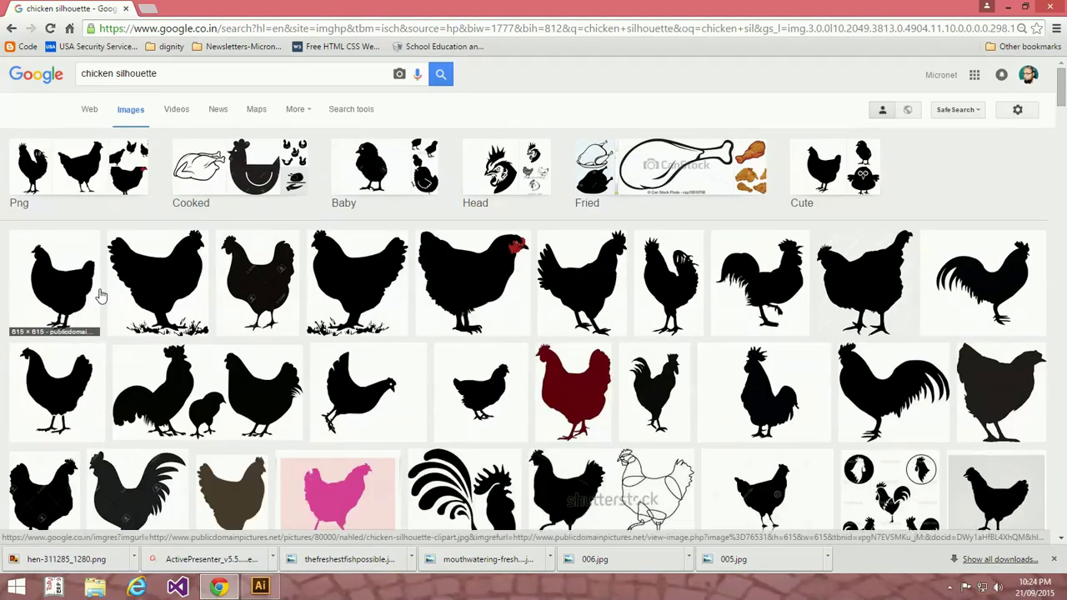
- Open a chicken silhouette result at full size and copy the image
middle_click(51, 298)
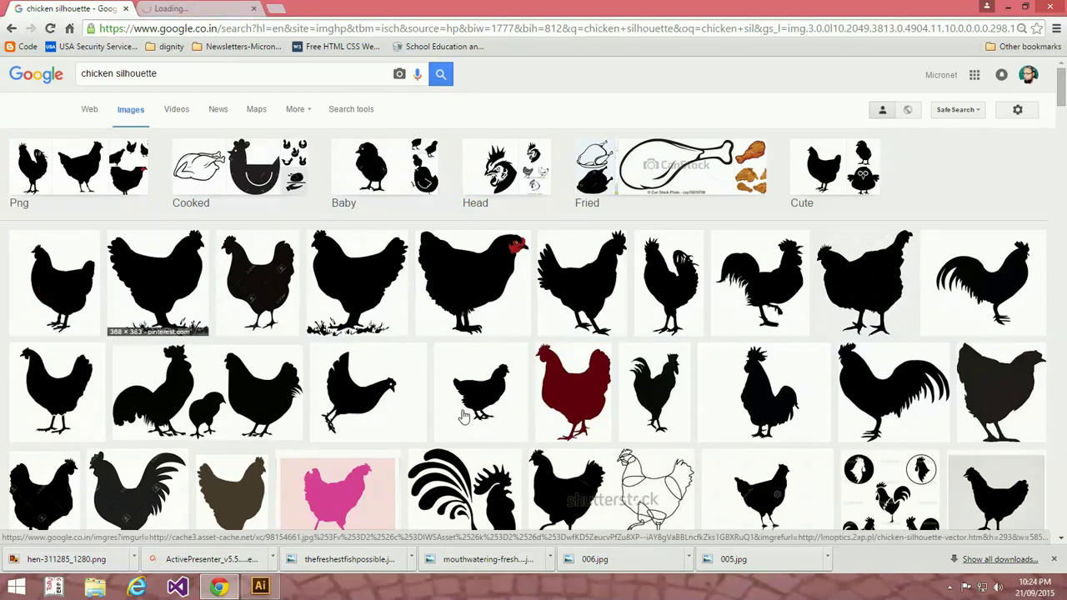
middle_click(496, 402)
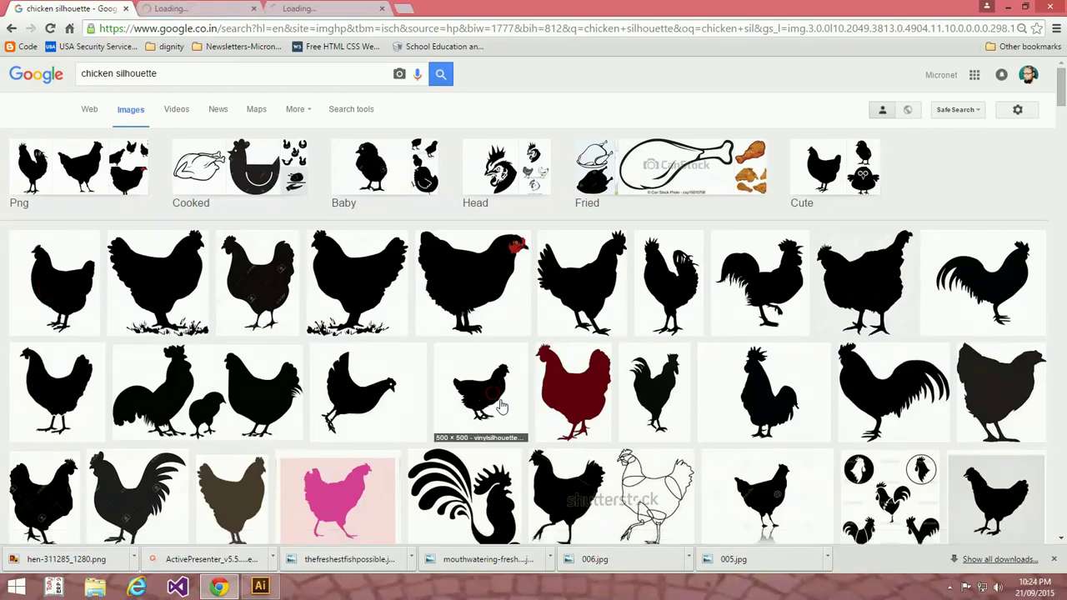
click(254, 8)
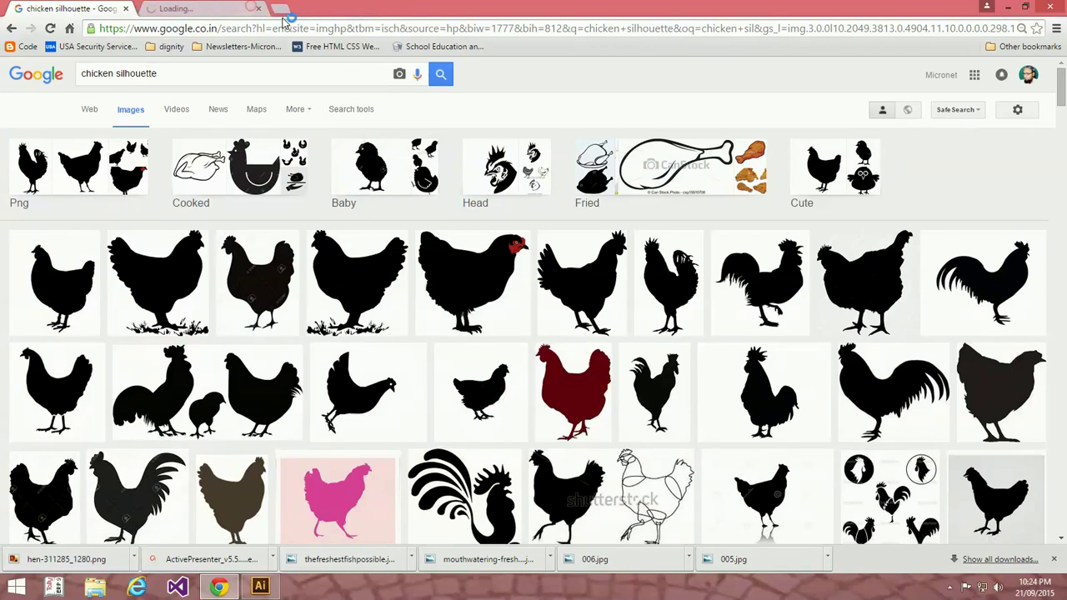
click(196, 9)
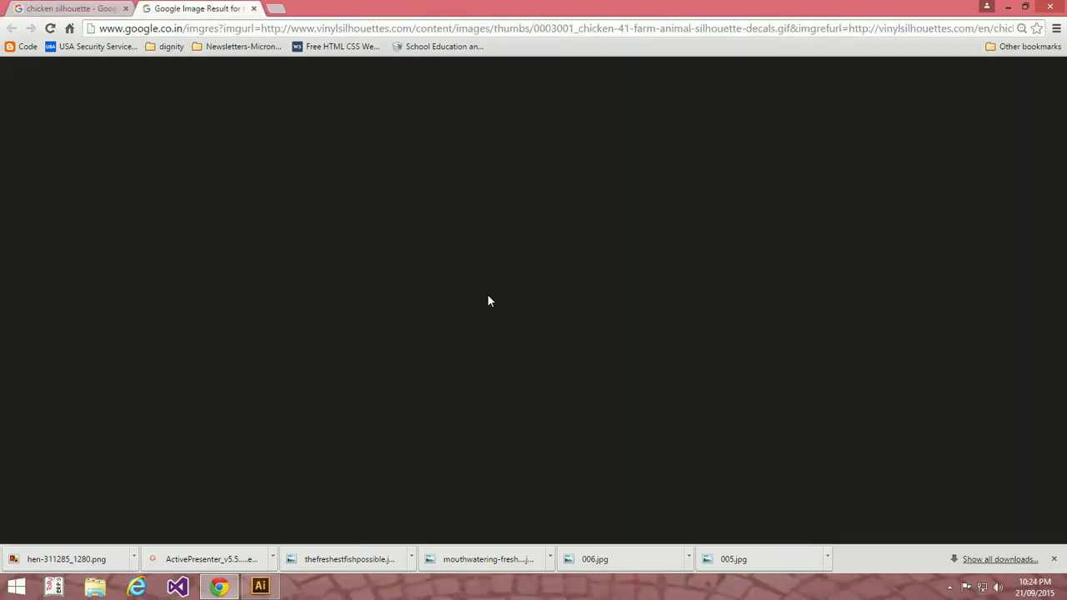
click(794, 252)
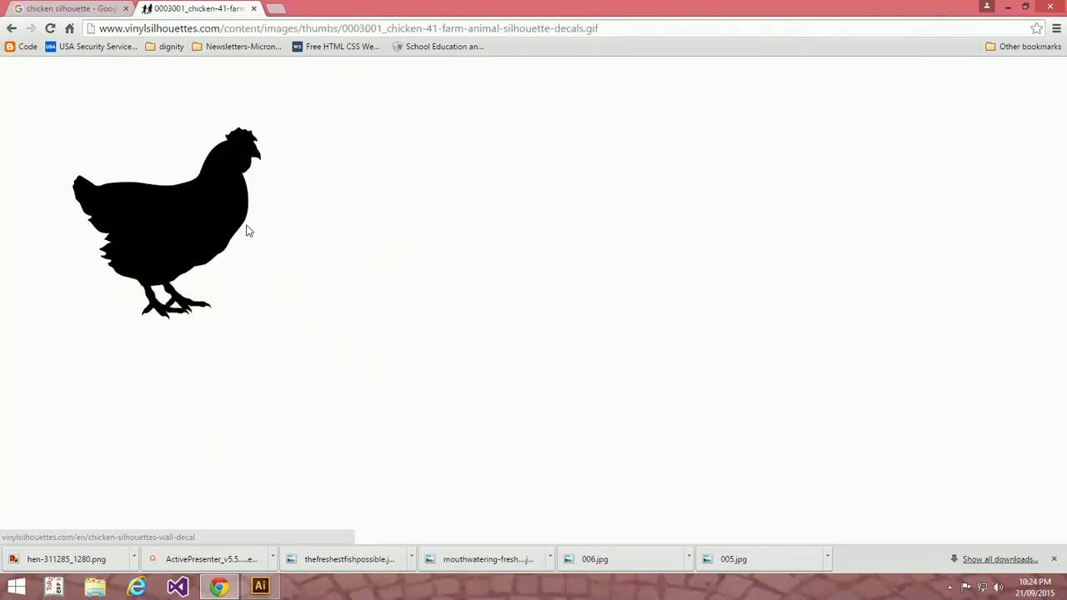
right_click(152, 197)
click(195, 237)
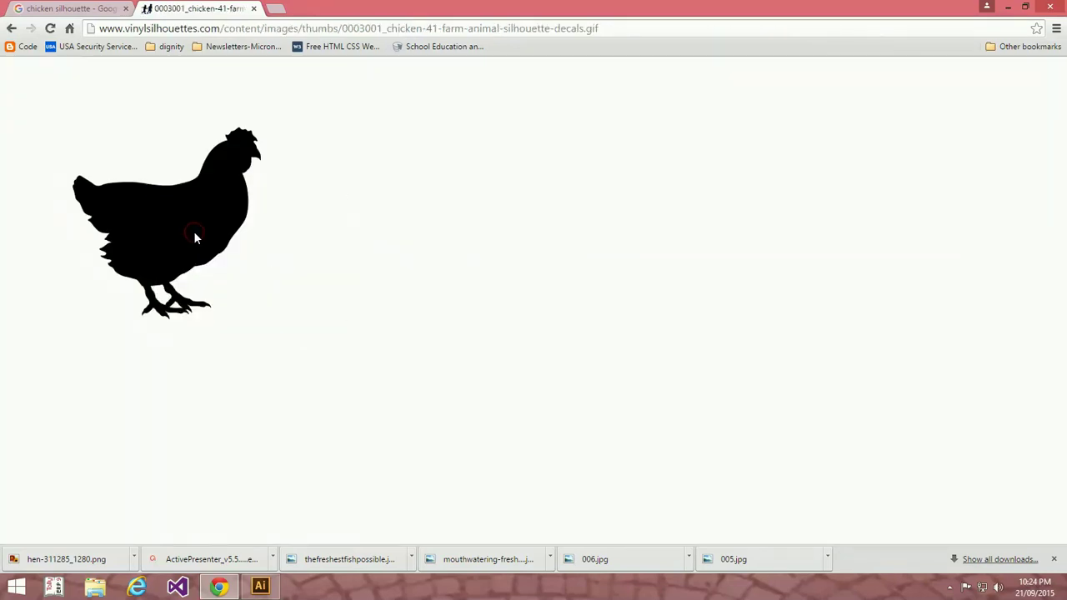
key(alt+Tab)
- Paste the chicken image into the logo document via Edit > Paste
key(ctrl+v)
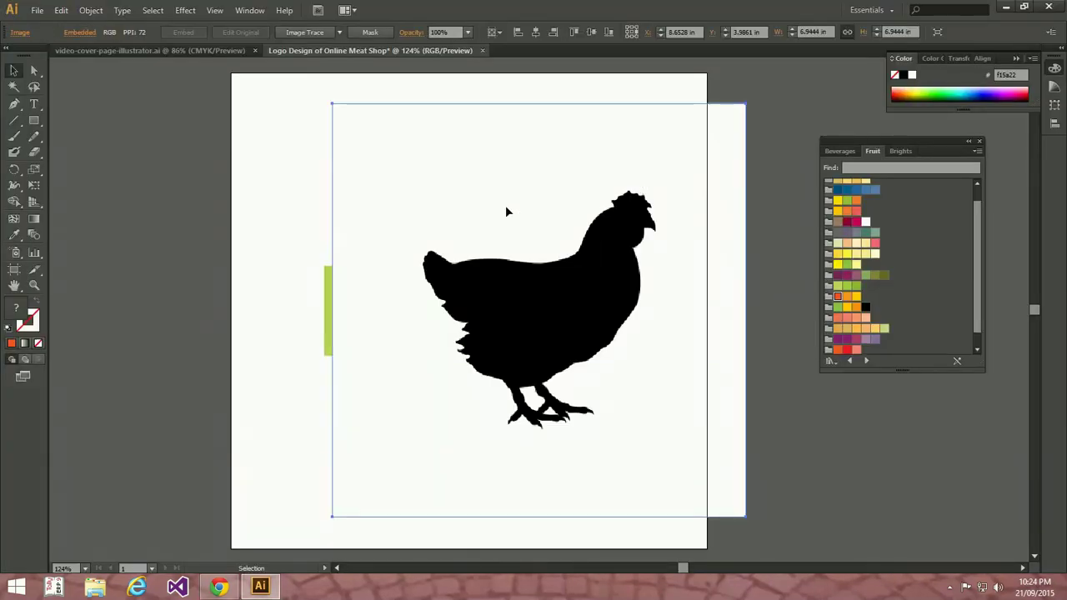
key(e)
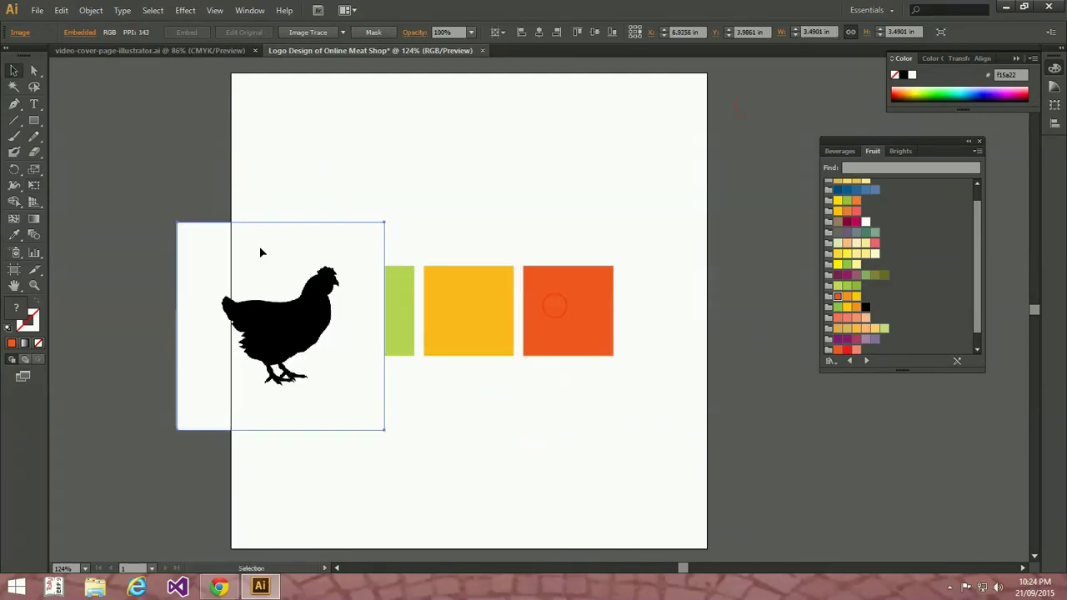
key(Delete)
click(61, 10)
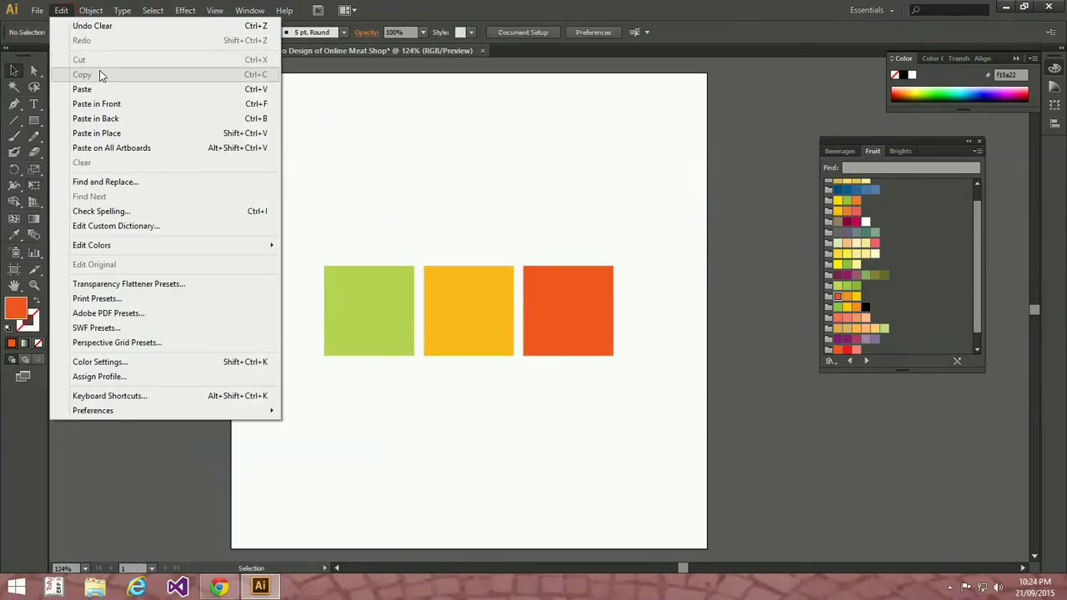
click(109, 89)
- Shrink the chicken image and move it to the left of the squares
key(e)
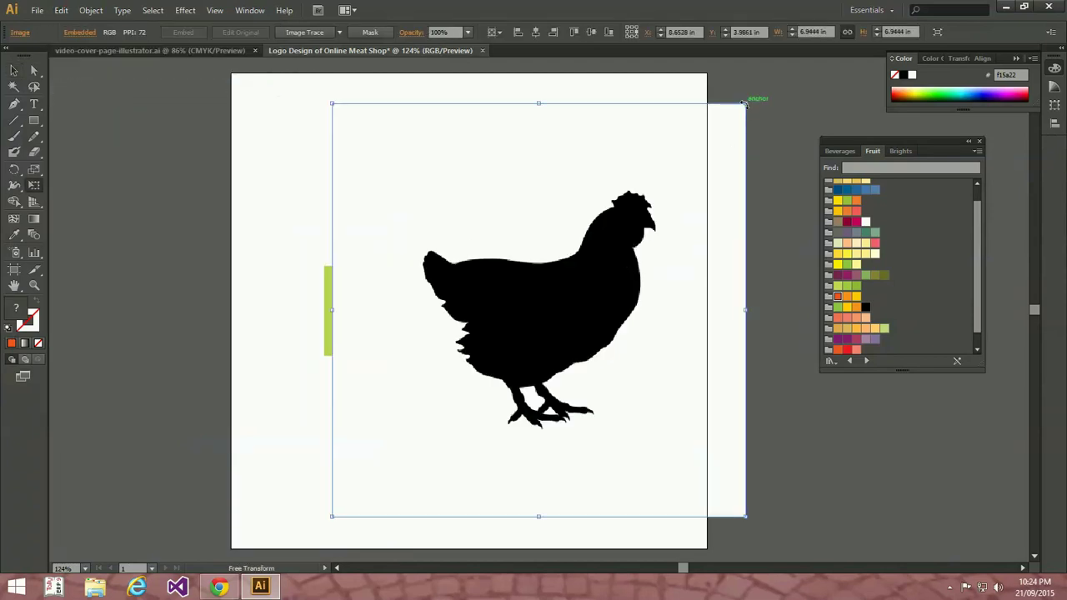
drag(745, 104, 688, 185)
key(v)
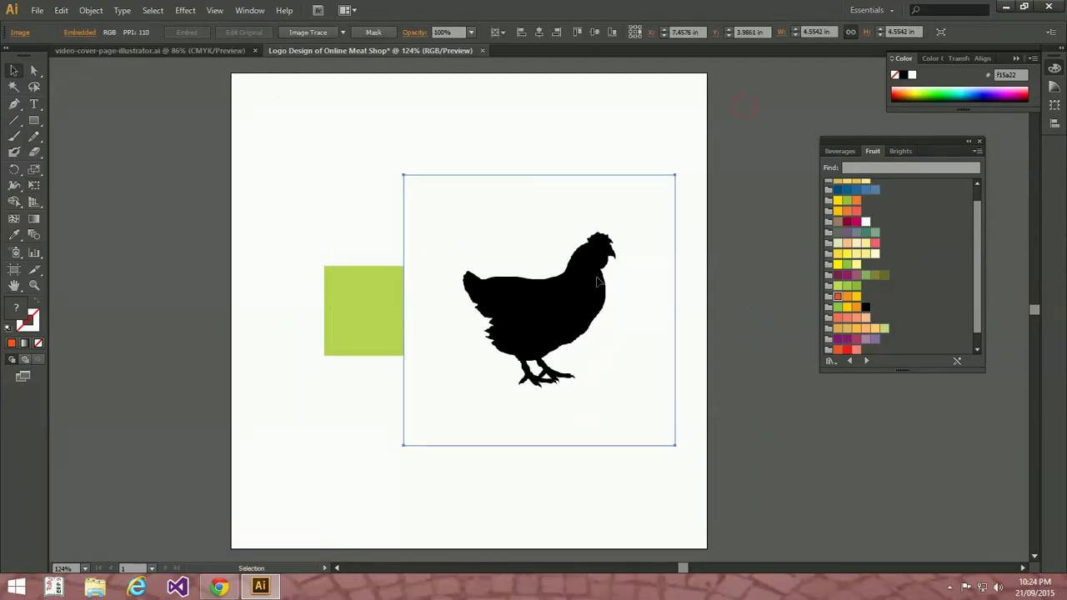
drag(567, 288, 215, 314)
mouse_move(431, 209)
mouse_down()
mouse_move(579, 195)
mouse_move(613, 204)
mouse_up()
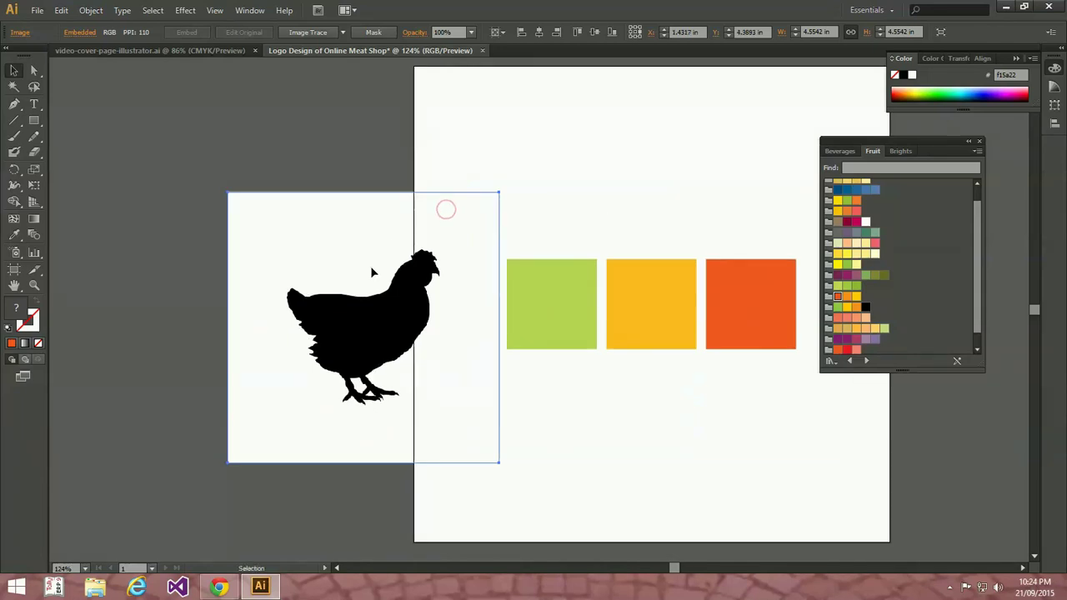
drag(371, 270, 317, 298)
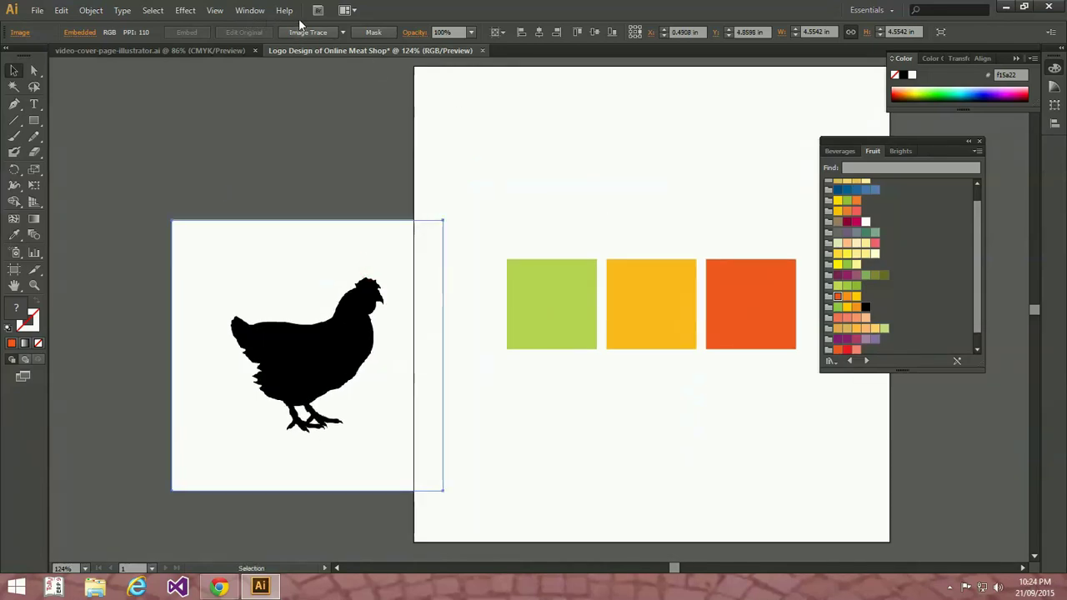
click(343, 32)
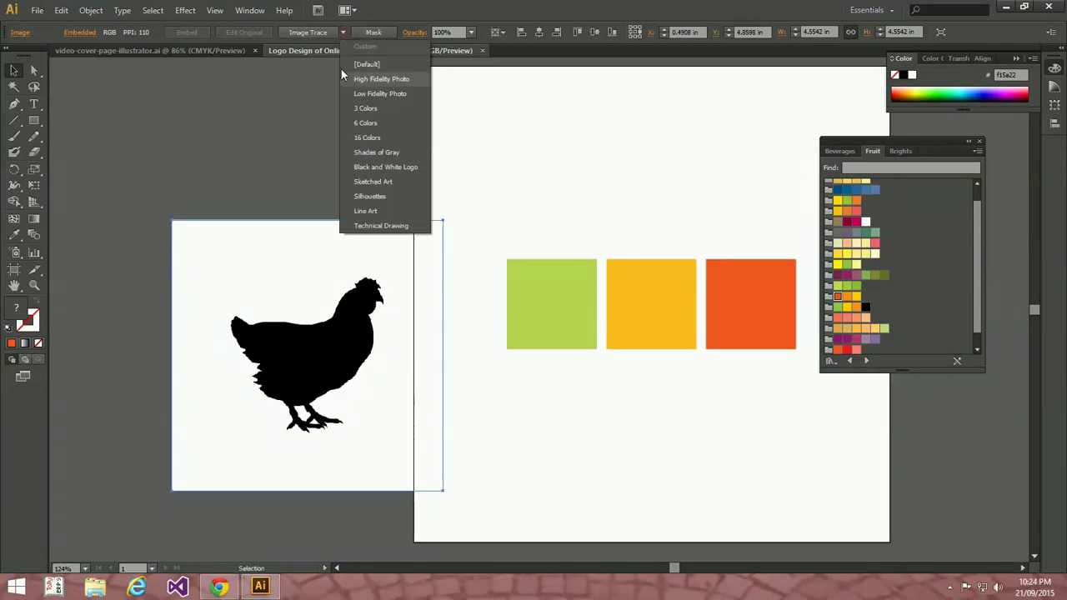
click(249, 10)
click(249, 10)
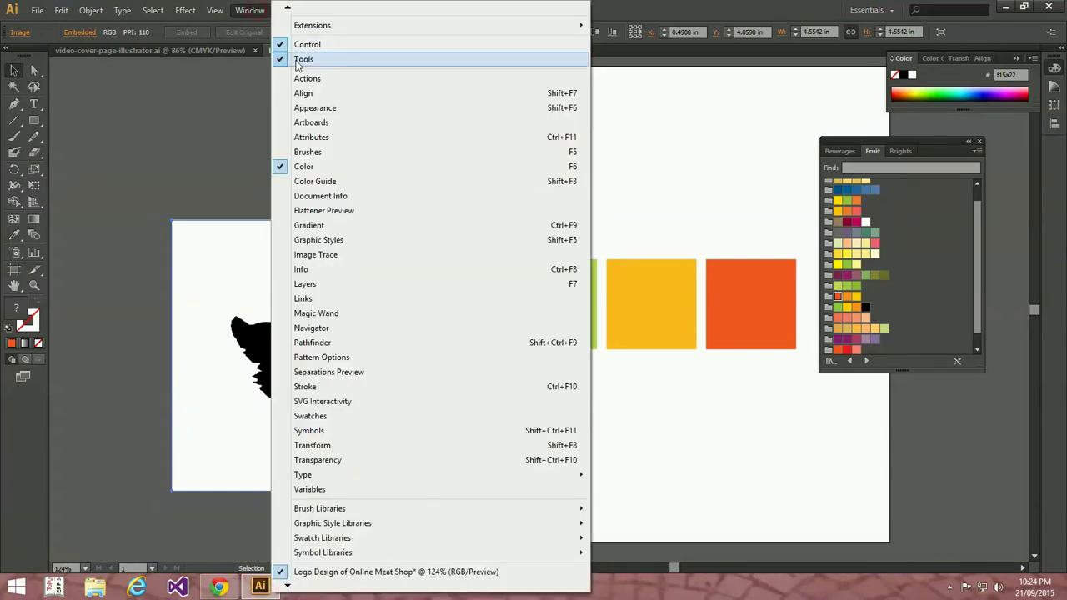
click(382, 8)
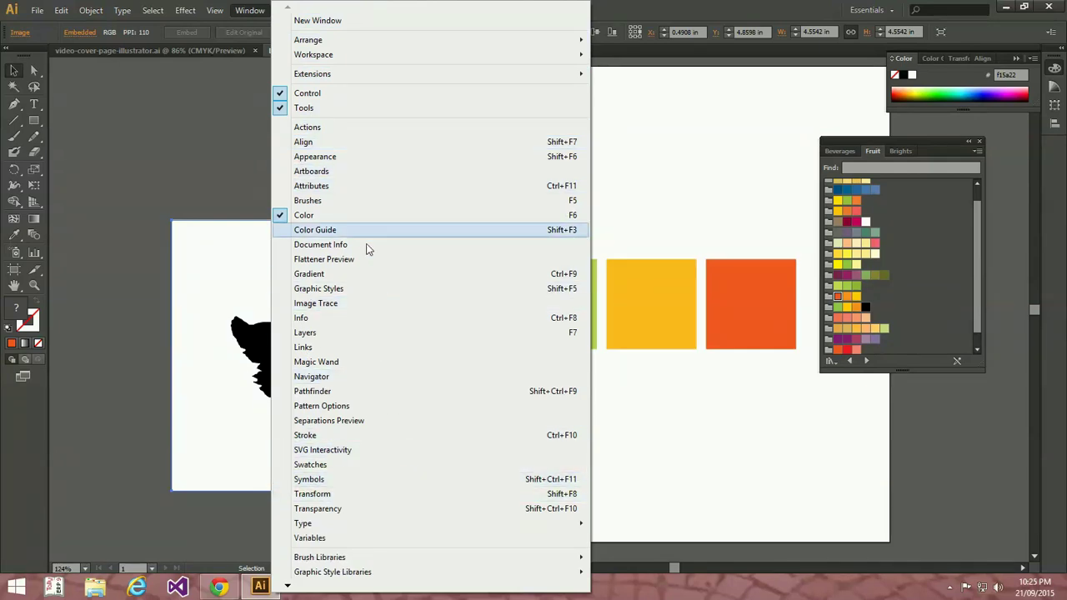
click(361, 96)
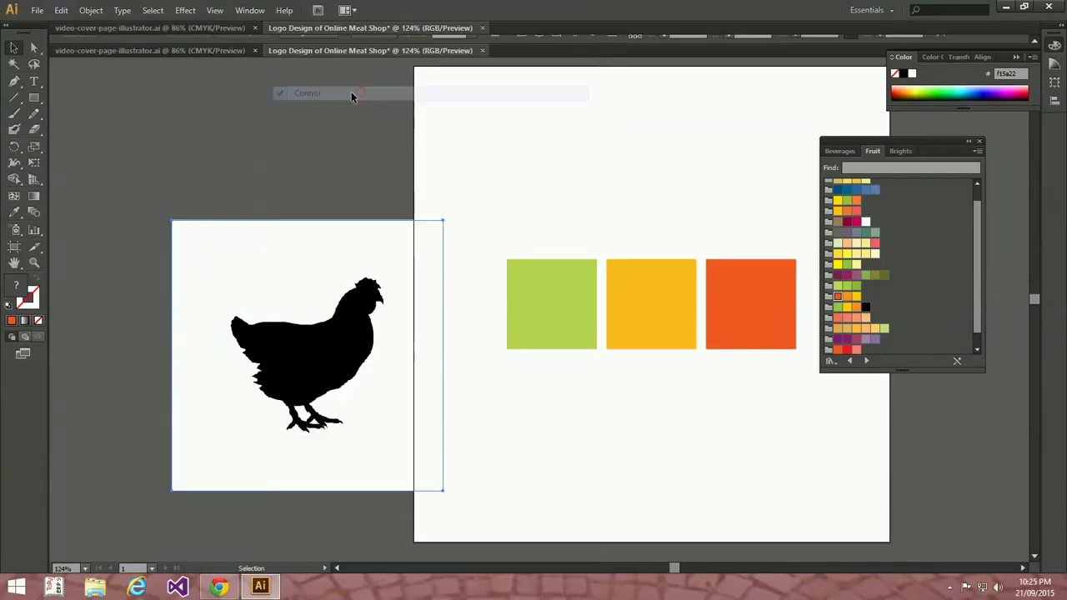
click(250, 12)
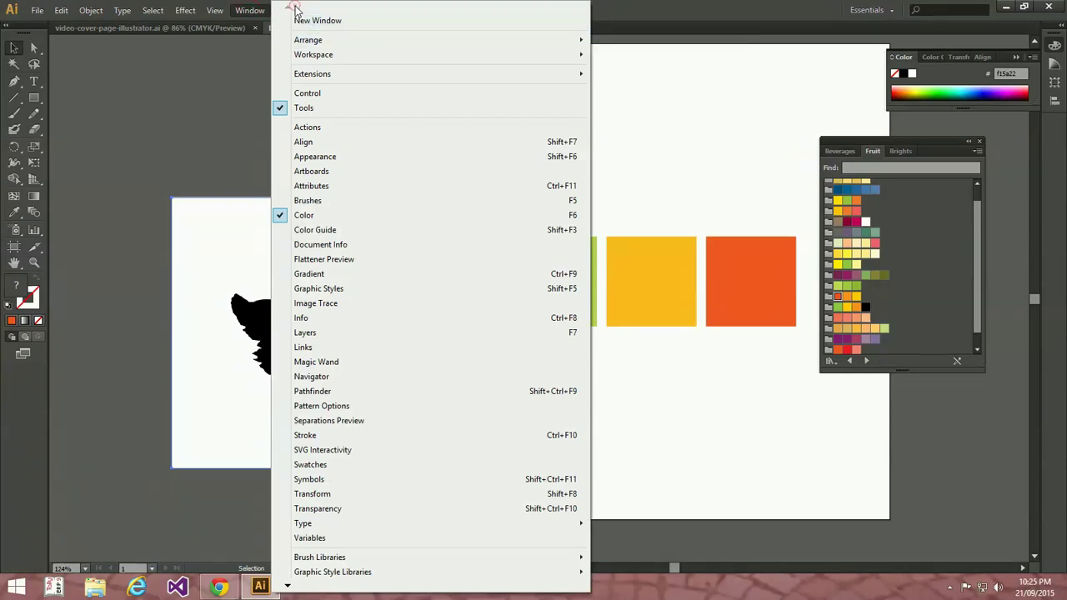
click(341, 95)
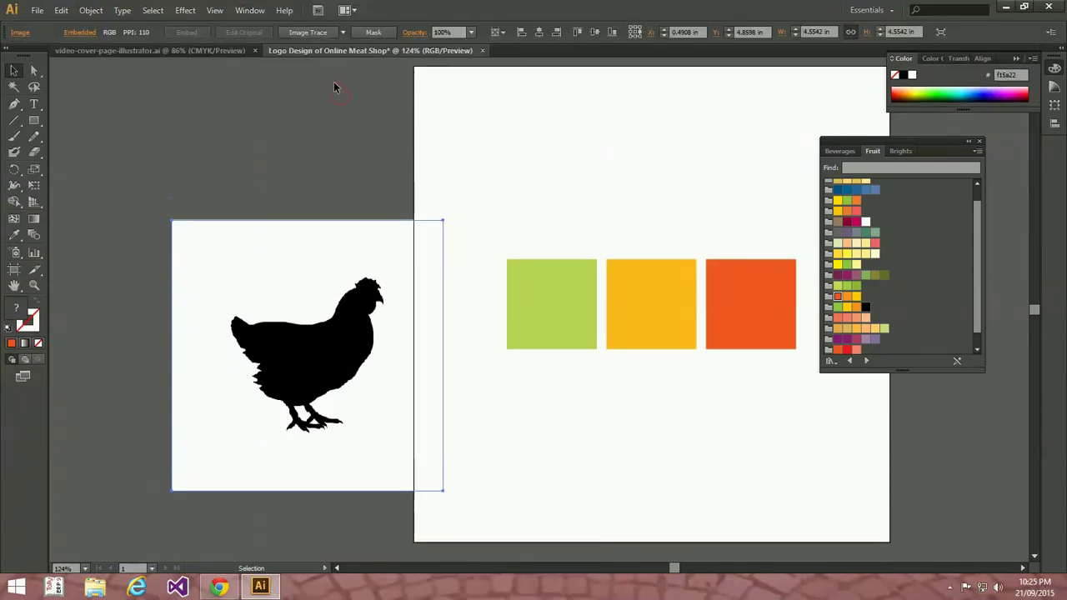
click(342, 33)
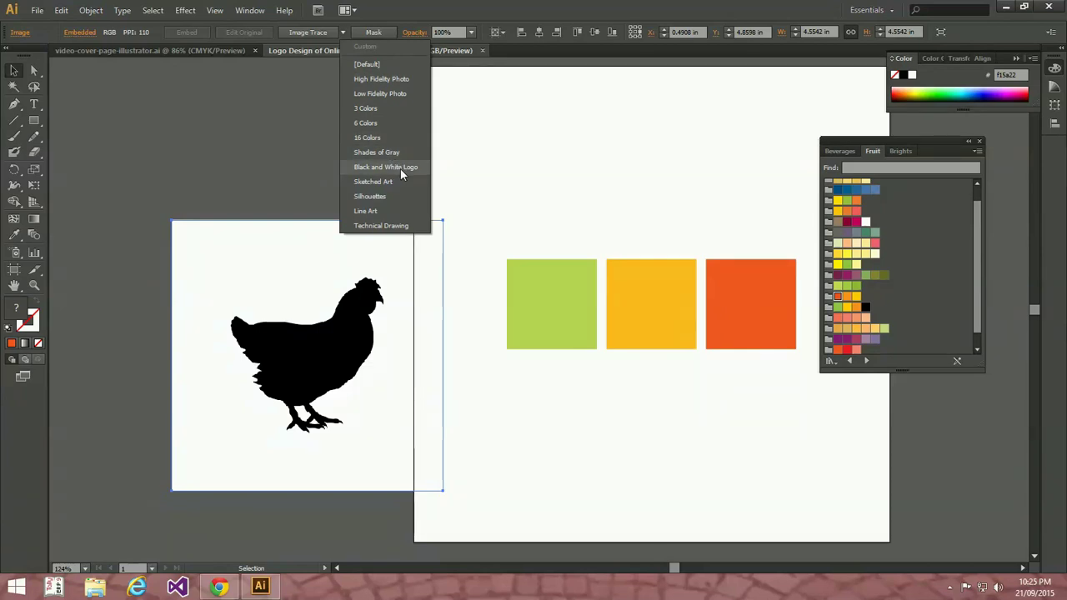
- Trace the chicken with the Black and White Logo preset, threshold 18, paths and corners 100%
click(400, 169)
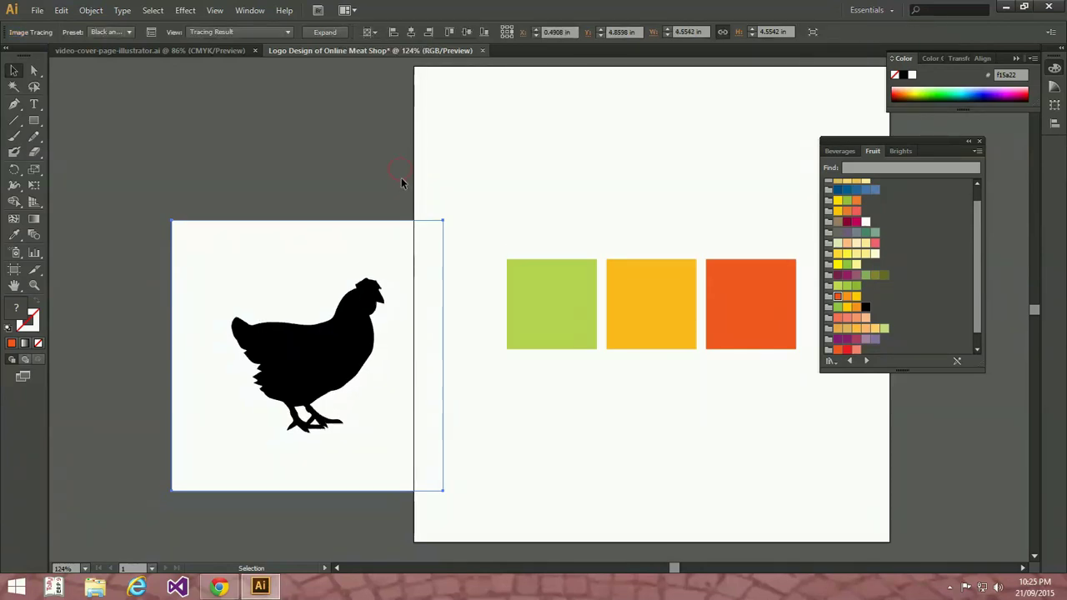
click(151, 32)
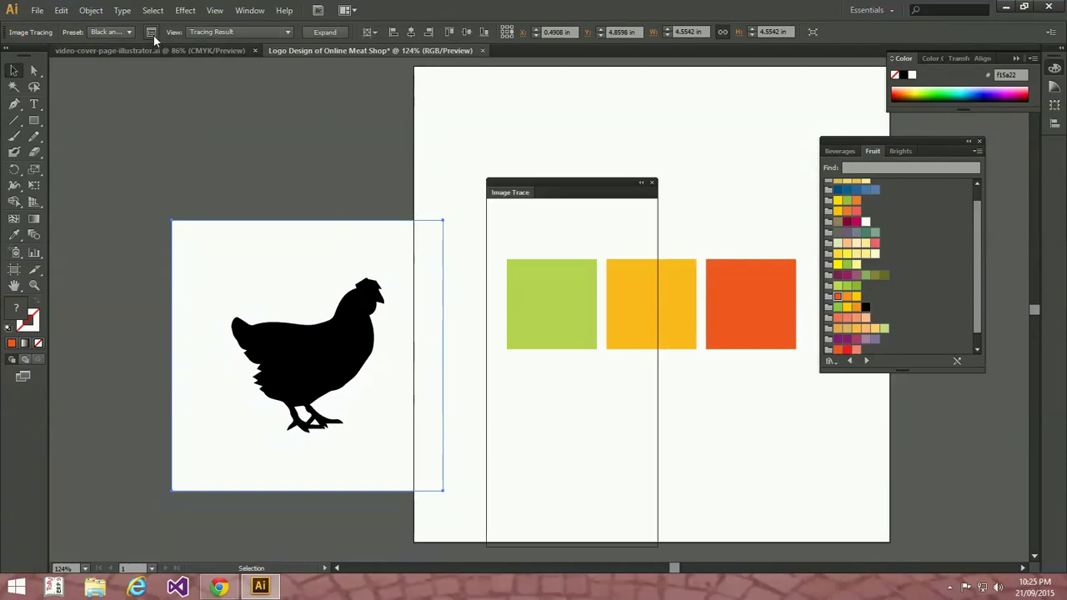
drag(560, 188, 651, 100)
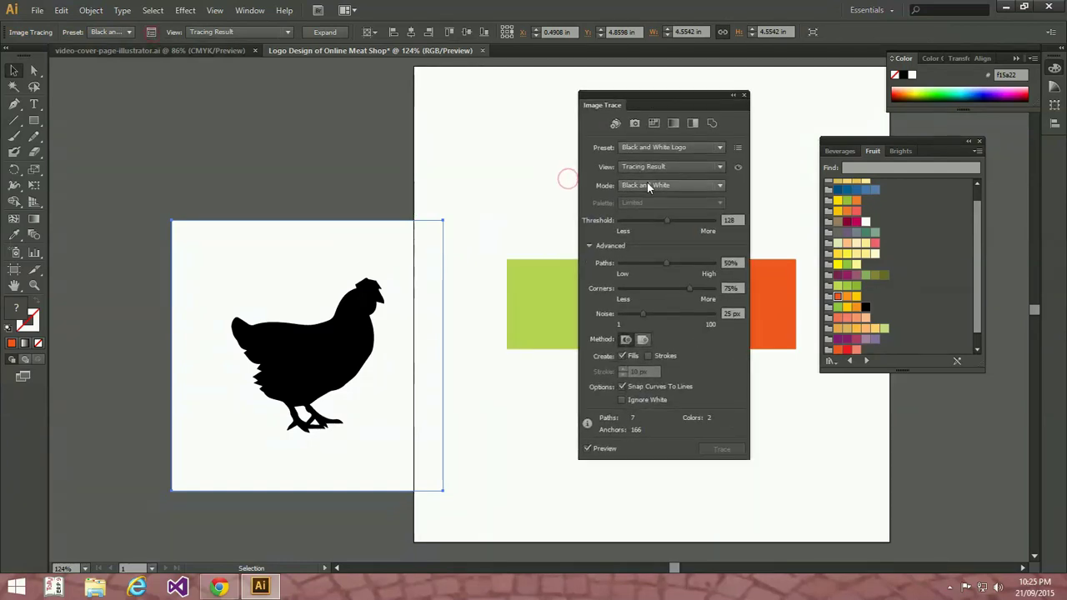
drag(666, 220, 628, 230)
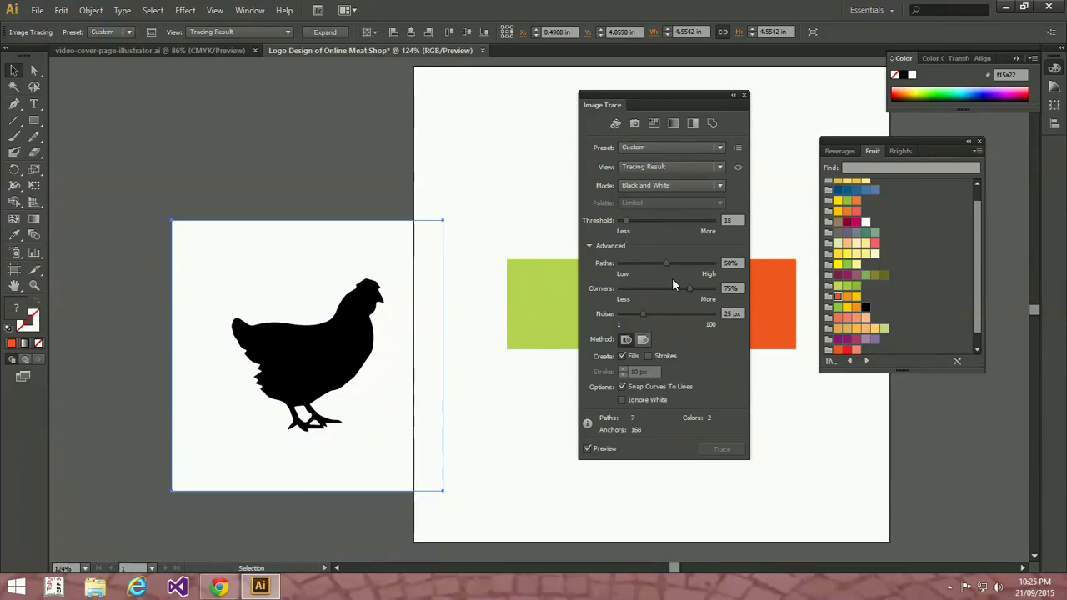
mouse_move(666, 263)
mouse_down()
mouse_move(714, 262)
mouse_move(714, 288)
mouse_up()
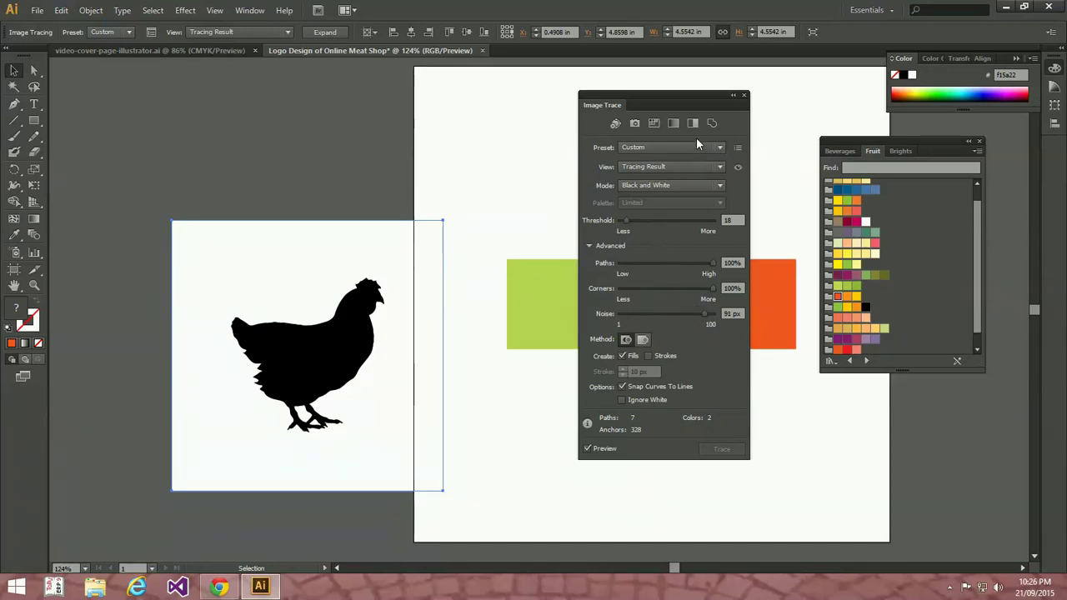
click(746, 97)
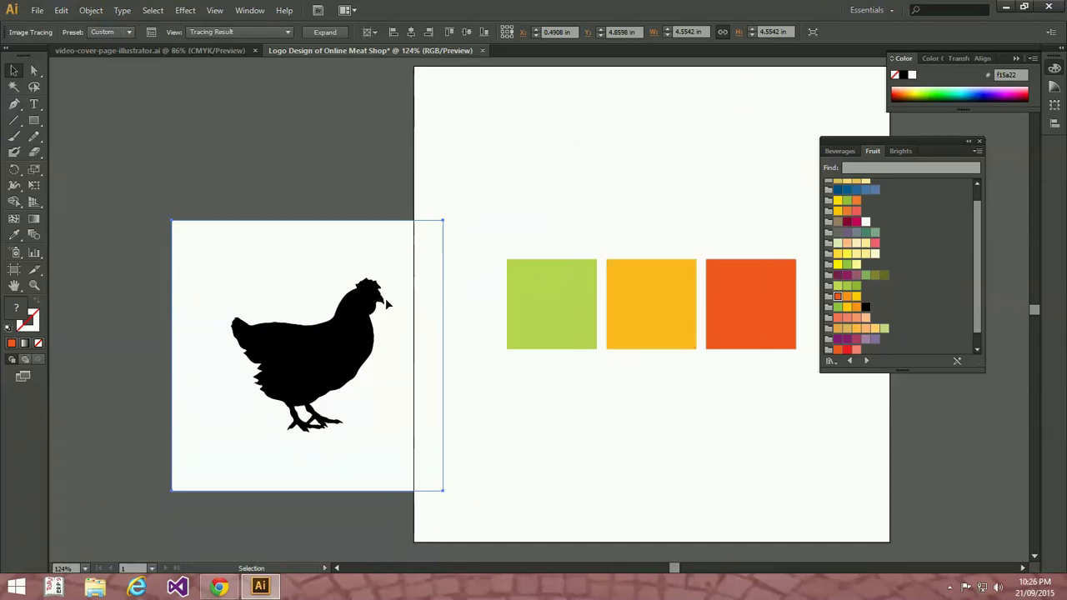
- Expand the traced chicken into vector paths and ungroup it
click(330, 32)
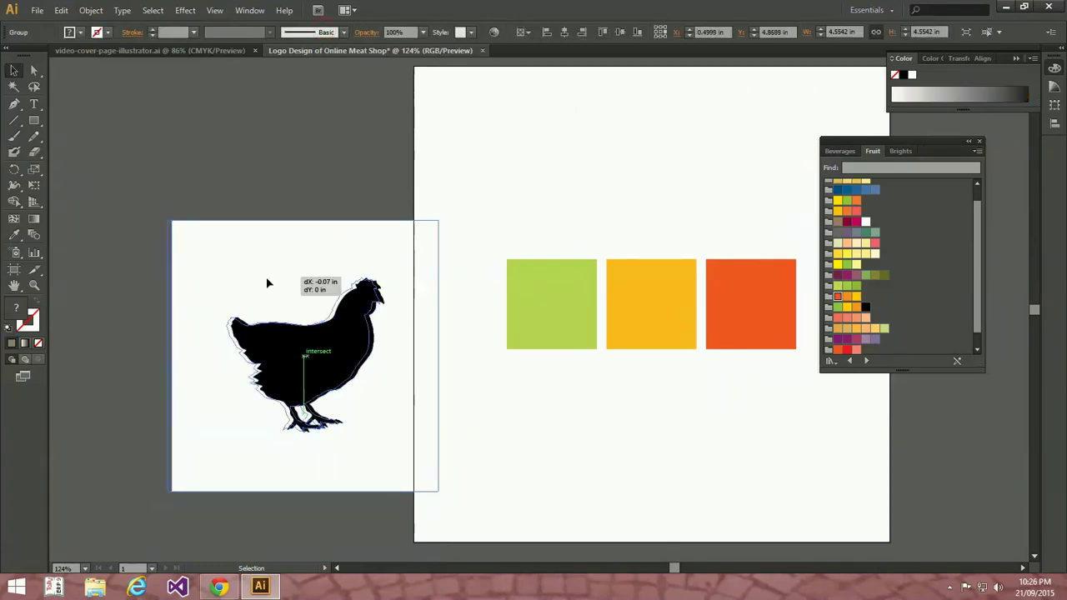
drag(284, 267, 198, 243)
click(91, 10)
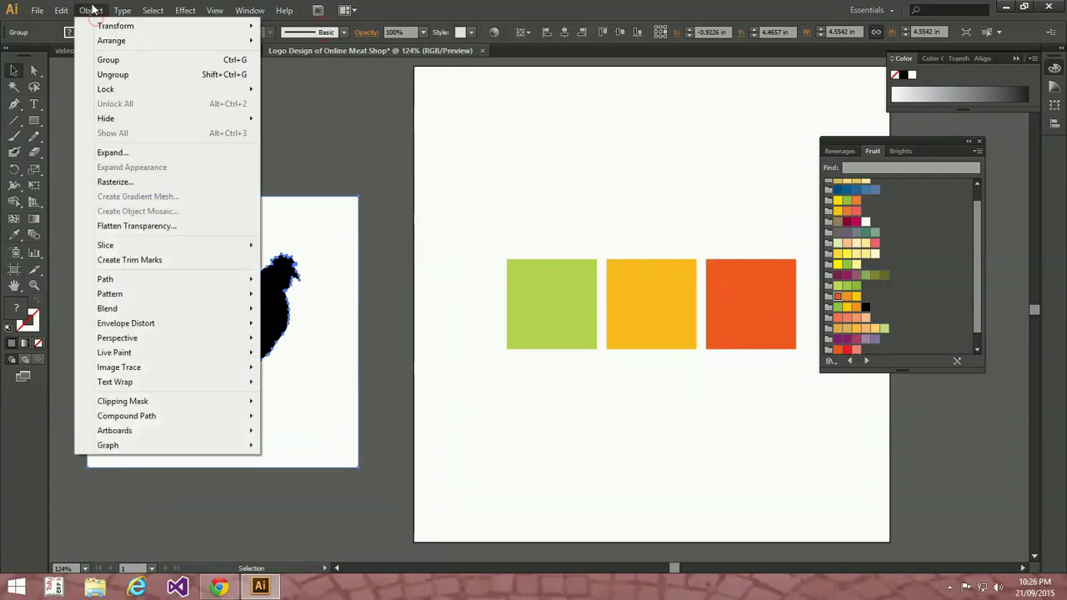
click(126, 74)
- Delete the chicken's white background and drag the black chicken onto the artboard
click(312, 192)
click(319, 214)
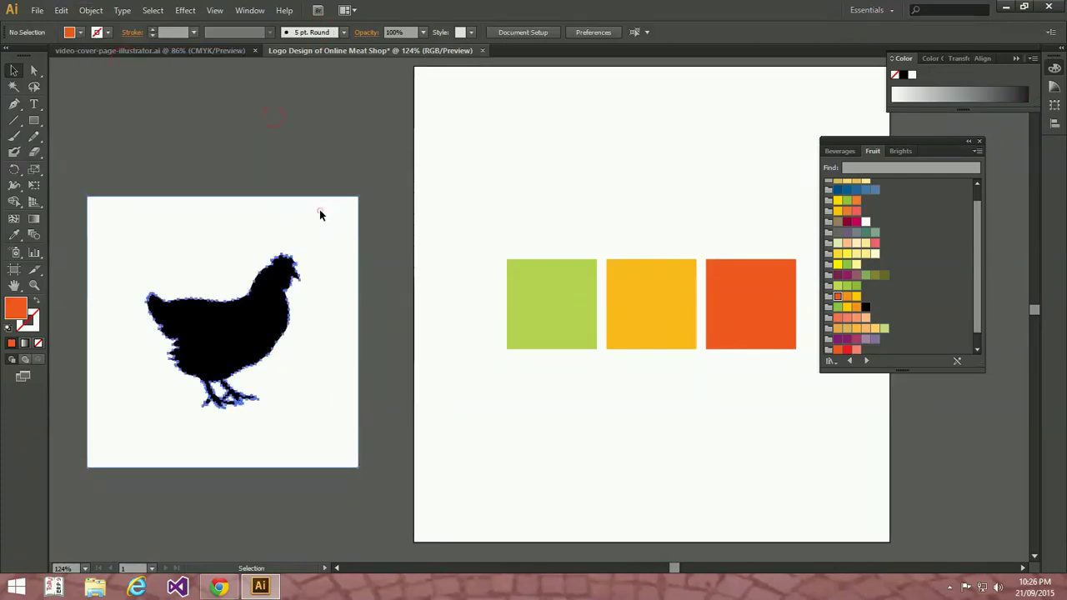
key(Delete)
key(ctrl+z)
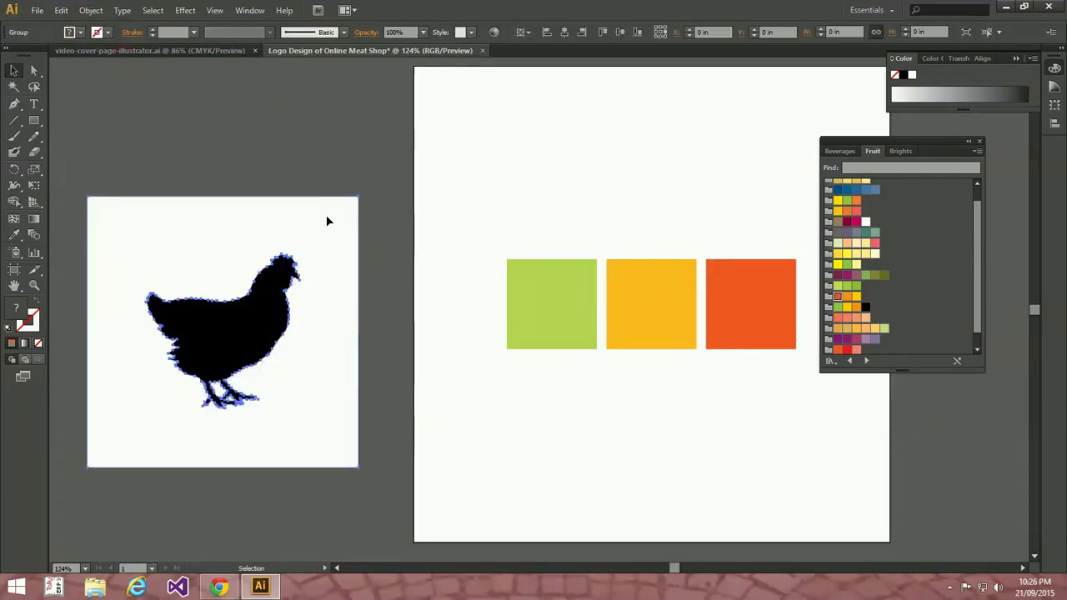
key(Delete)
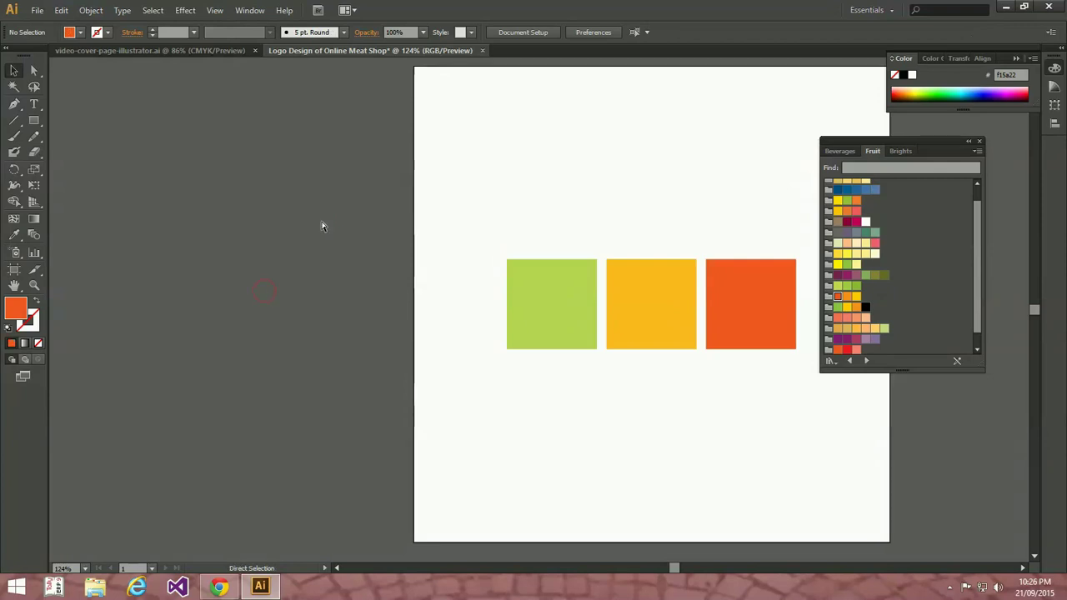
key(ctrl+z)
key(Delete)
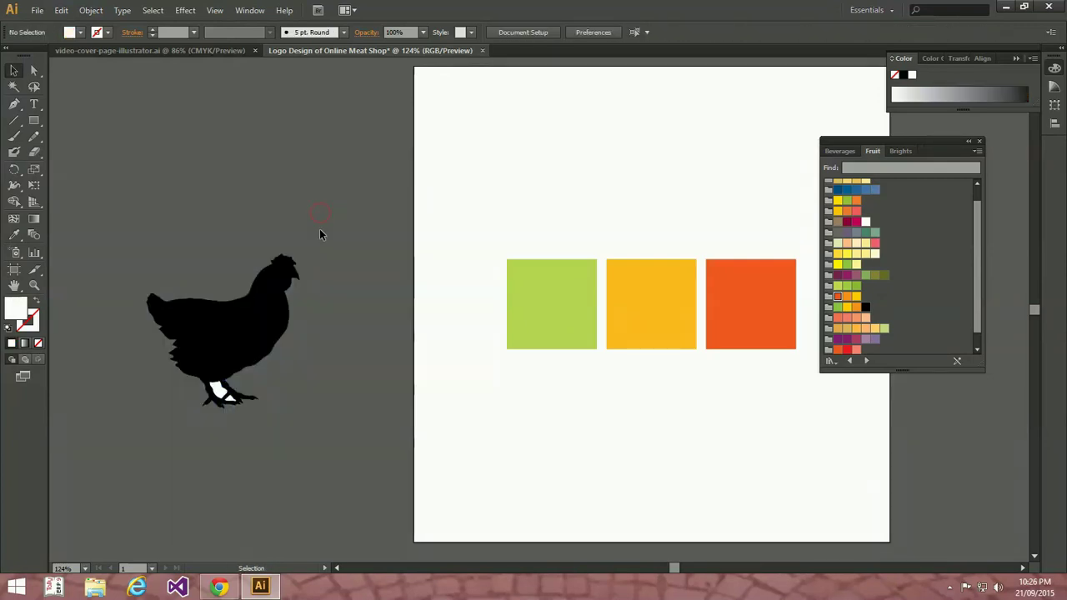
drag(219, 392, 232, 402)
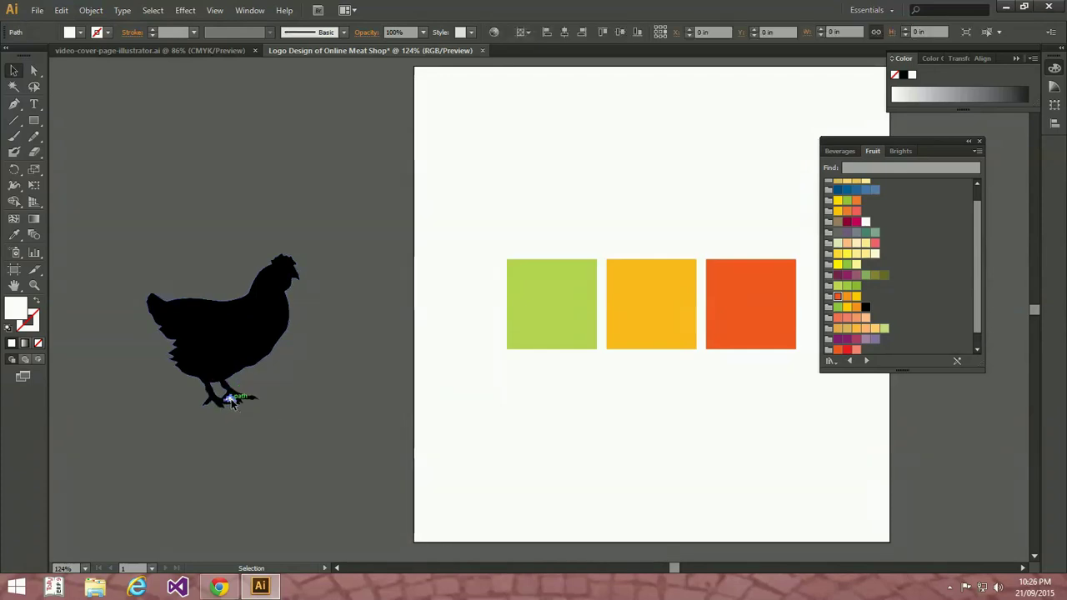
mouse_move(260, 322)
mouse_down()
mouse_move(582, 149)
mouse_move(565, 118)
mouse_move(519, 146)
mouse_up()
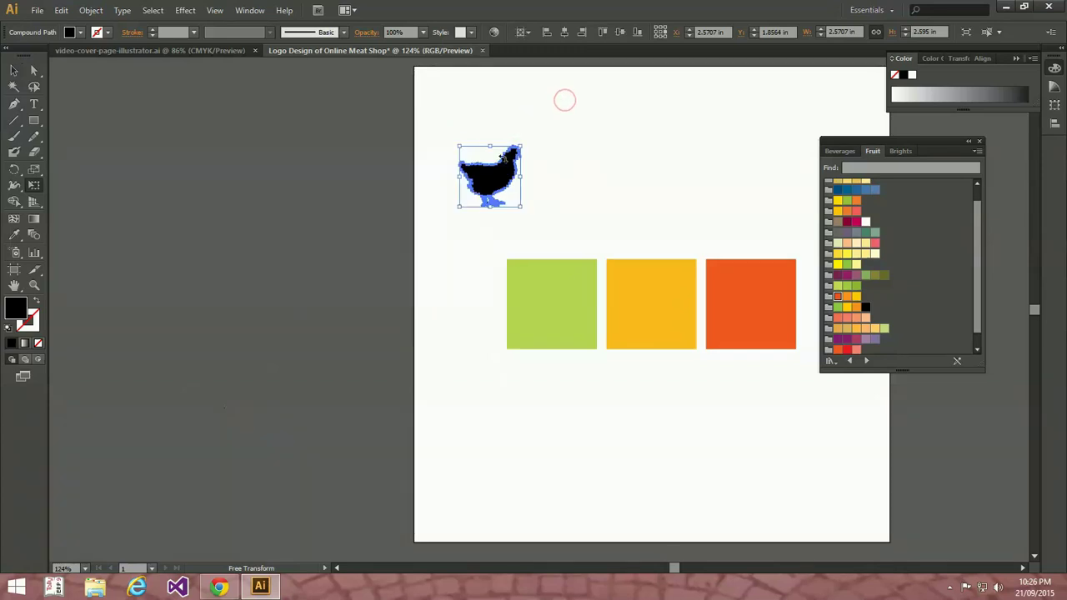
- Scale the chicken silhouette to fit and centre it inside the green square
drag(510, 191, 564, 305)
key(z)
drag(503, 247, 647, 370)
key(e)
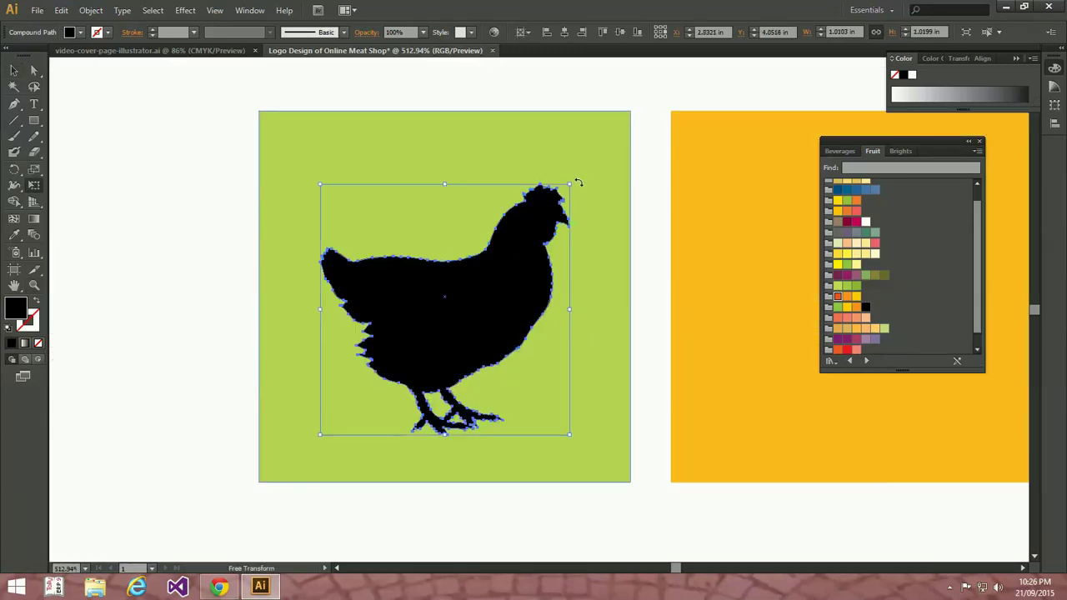
drag(570, 183, 582, 170)
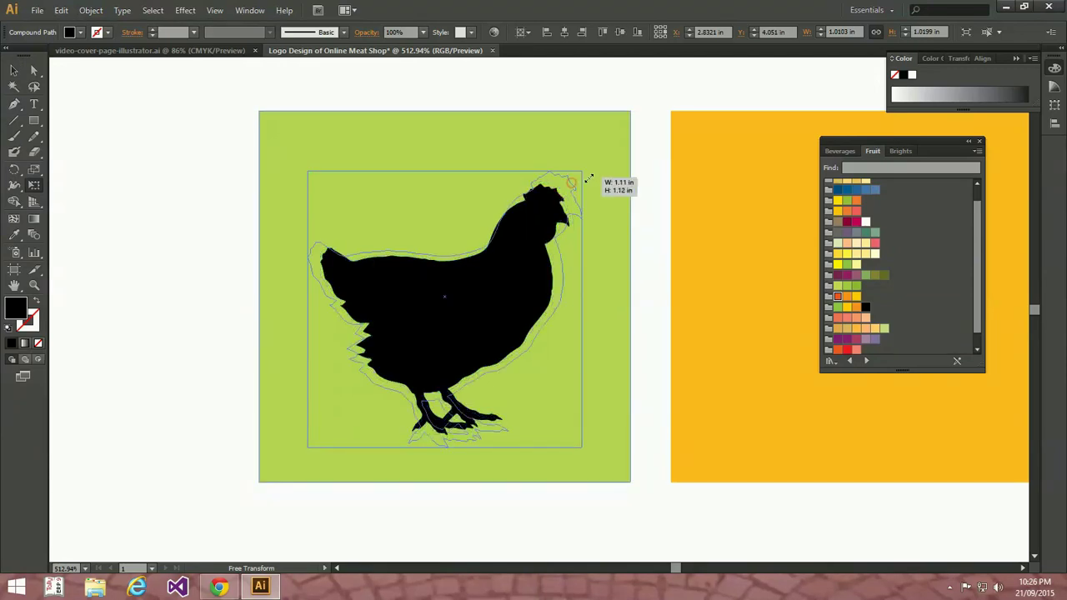
key(v)
drag(537, 240, 524, 240)
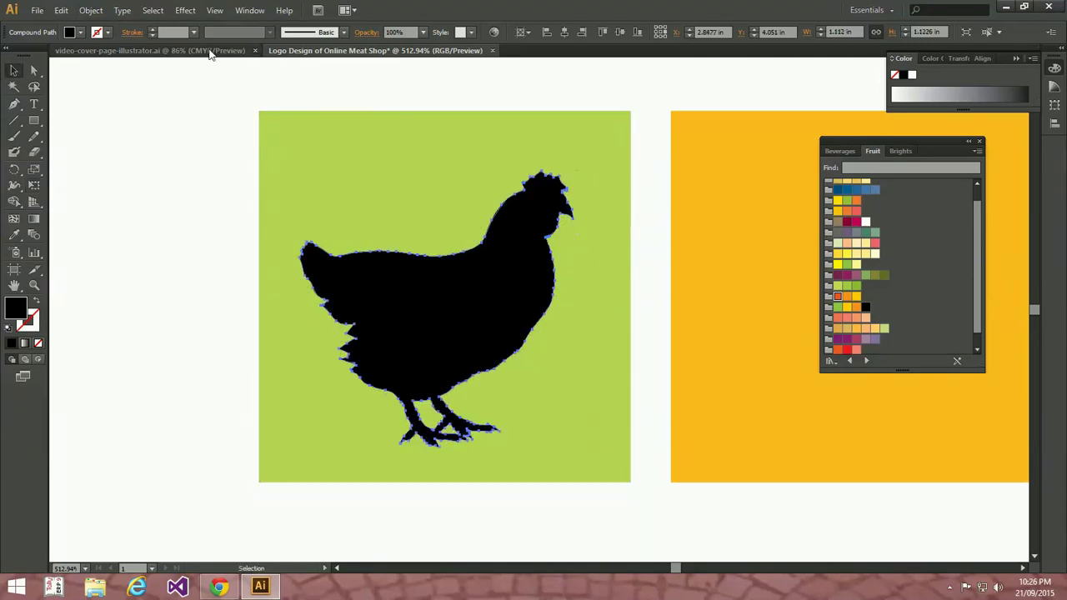
- Fill the chicken white and fit the whole artboard in view
click(79, 32)
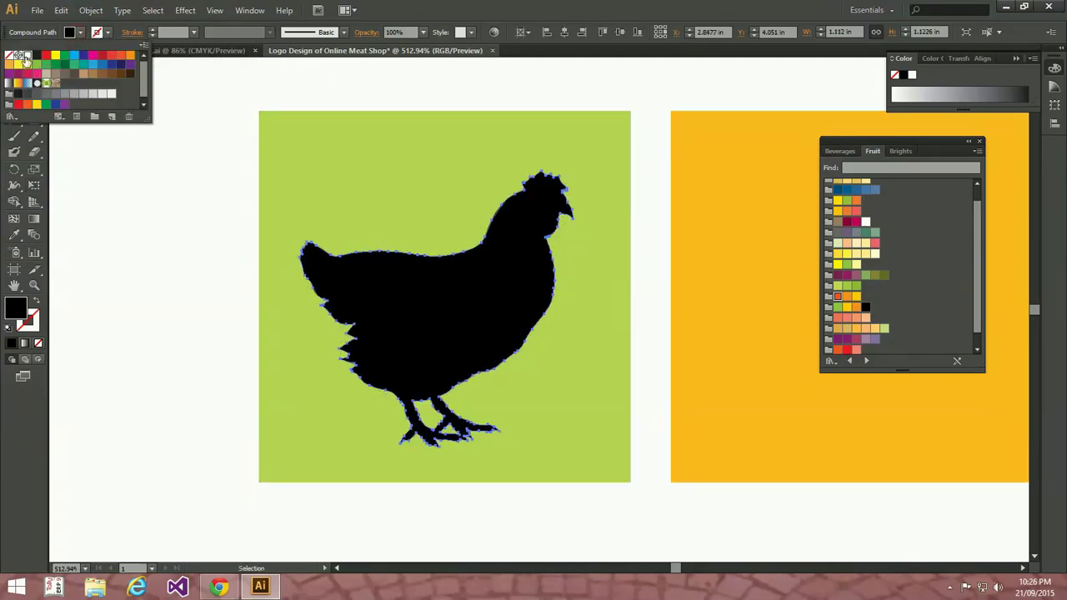
click(28, 55)
click(127, 227)
key(ctrl+0)
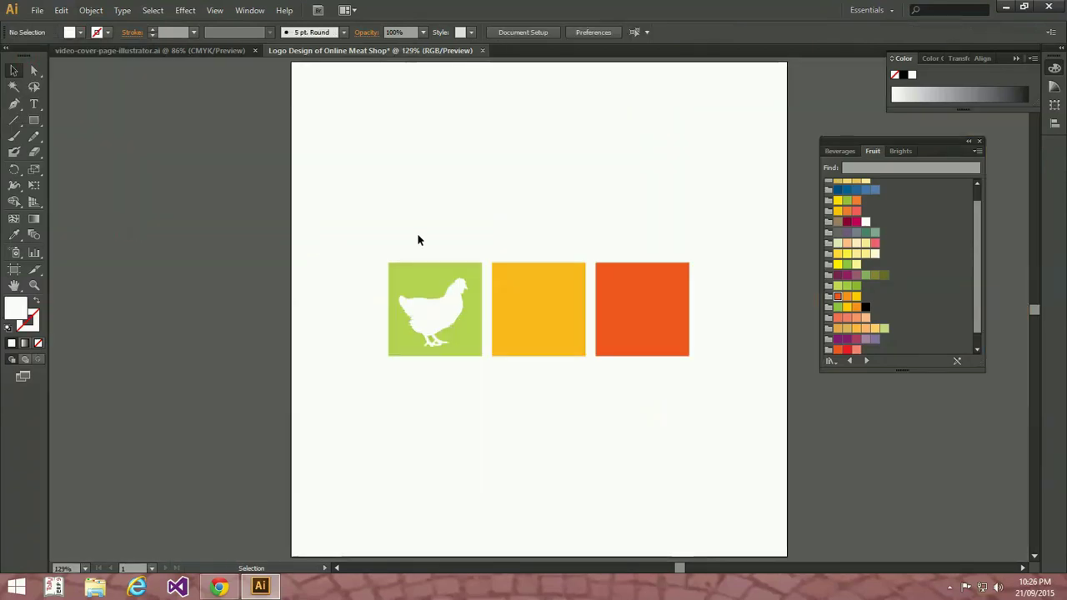
click(554, 307)
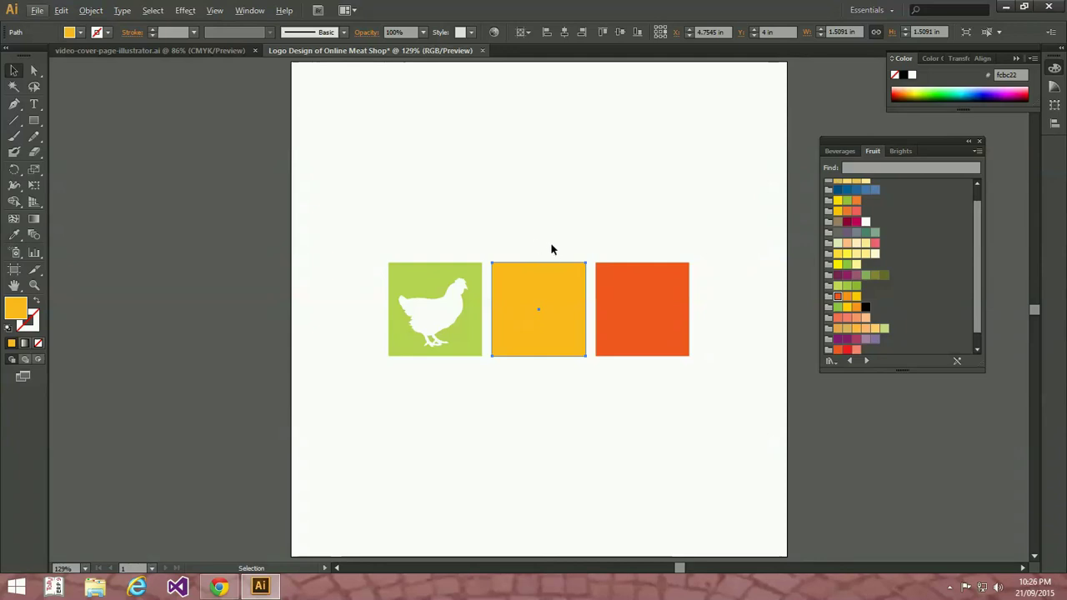
- Replace the chicken image search with a 'goat silhouette' search in Chrome
key(alt+Tab)
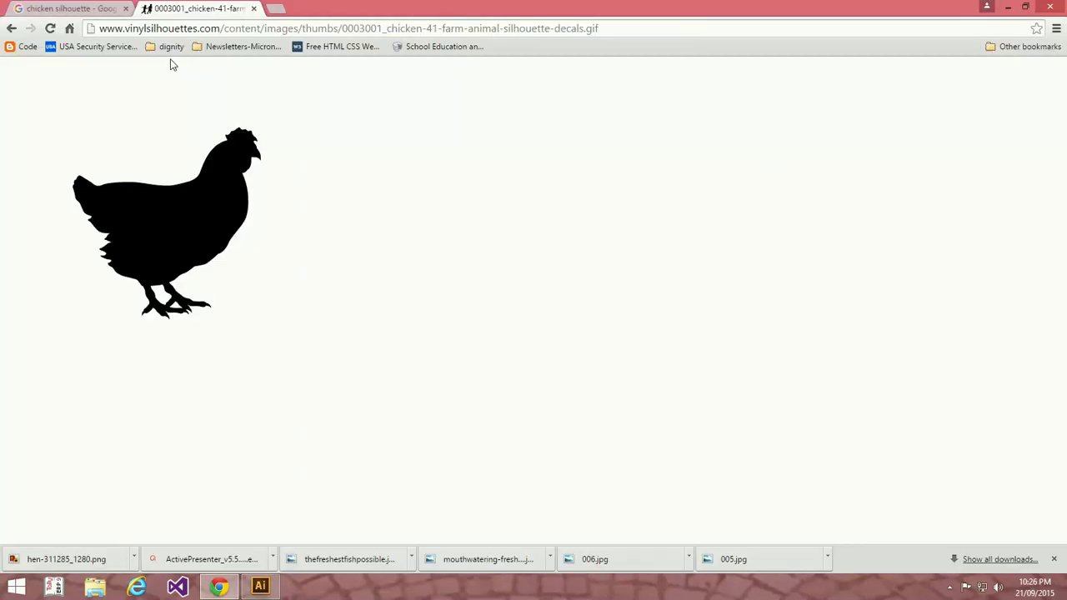
key(ctrl+w)
double_click(113, 74)
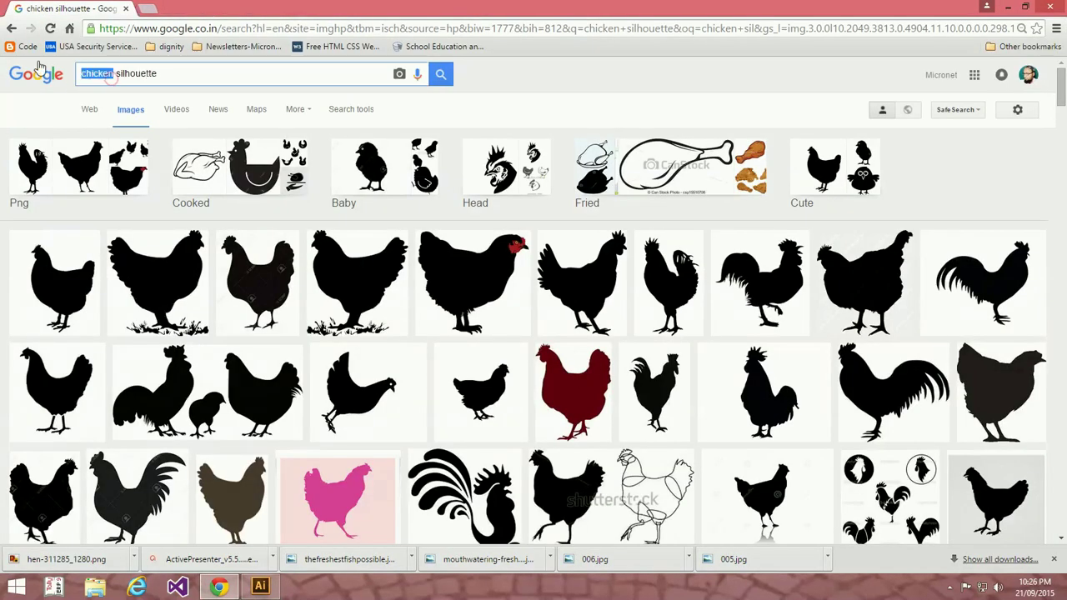
text(goa)
text(t)
key(Return)
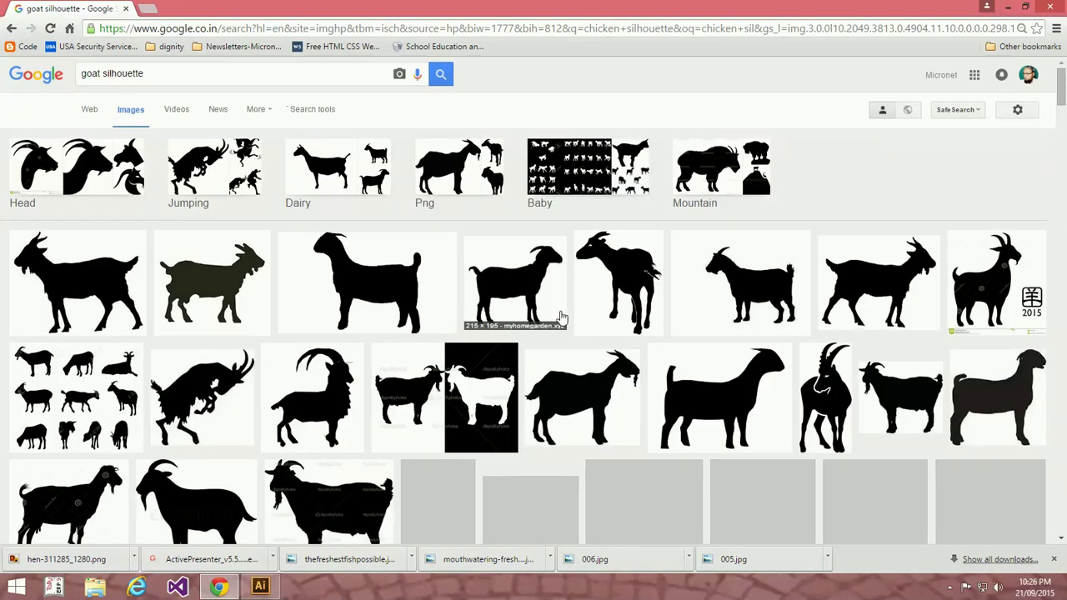
- Open a goat silhouette result at full size and copy the image
middle_click(109, 271)
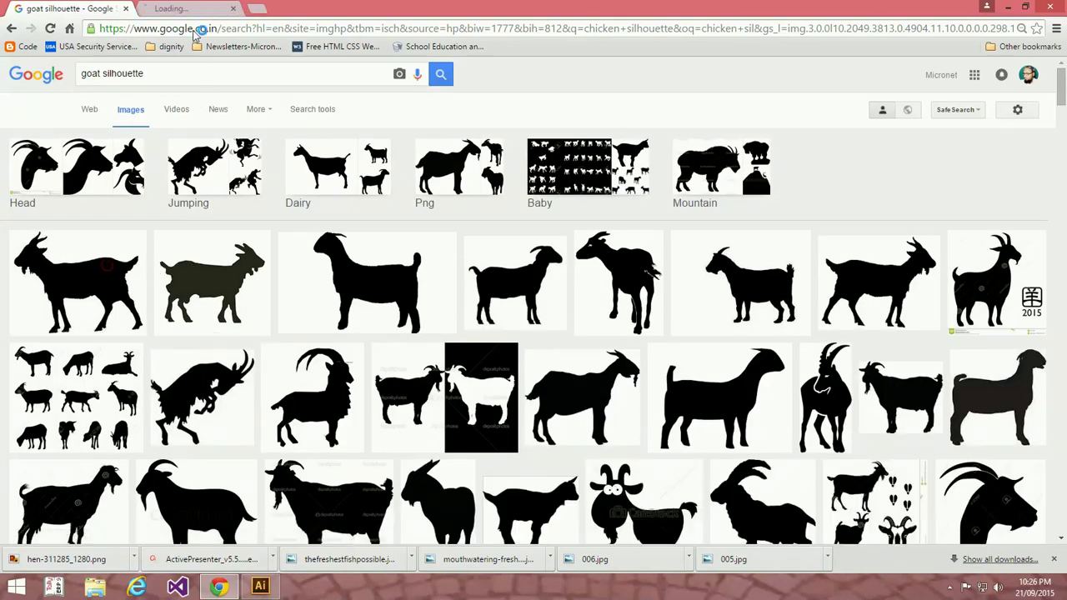
key(ctrl+Tab)
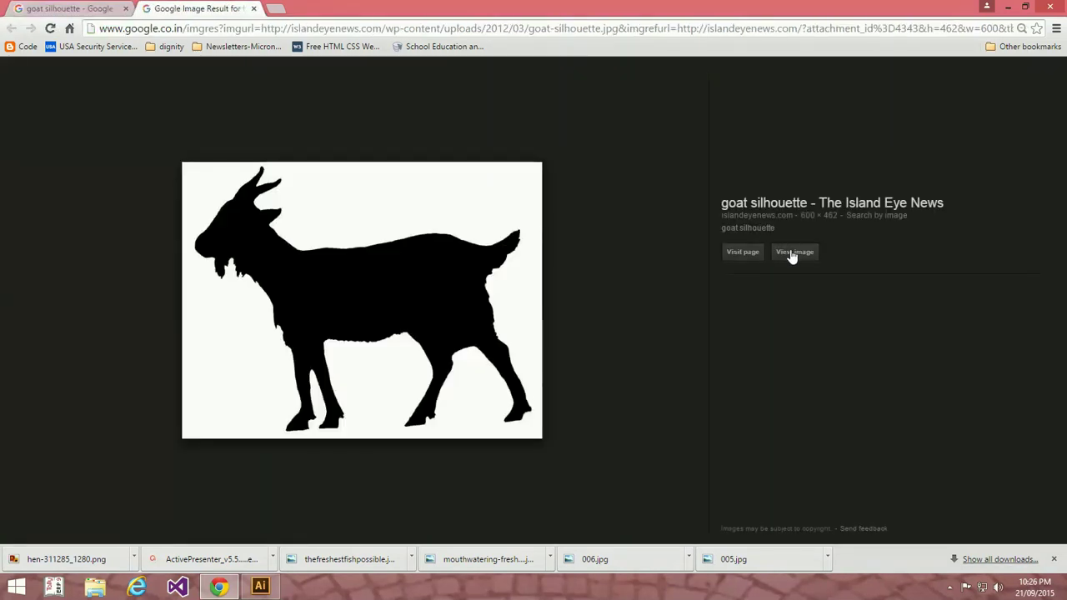
click(790, 251)
right_click(162, 177)
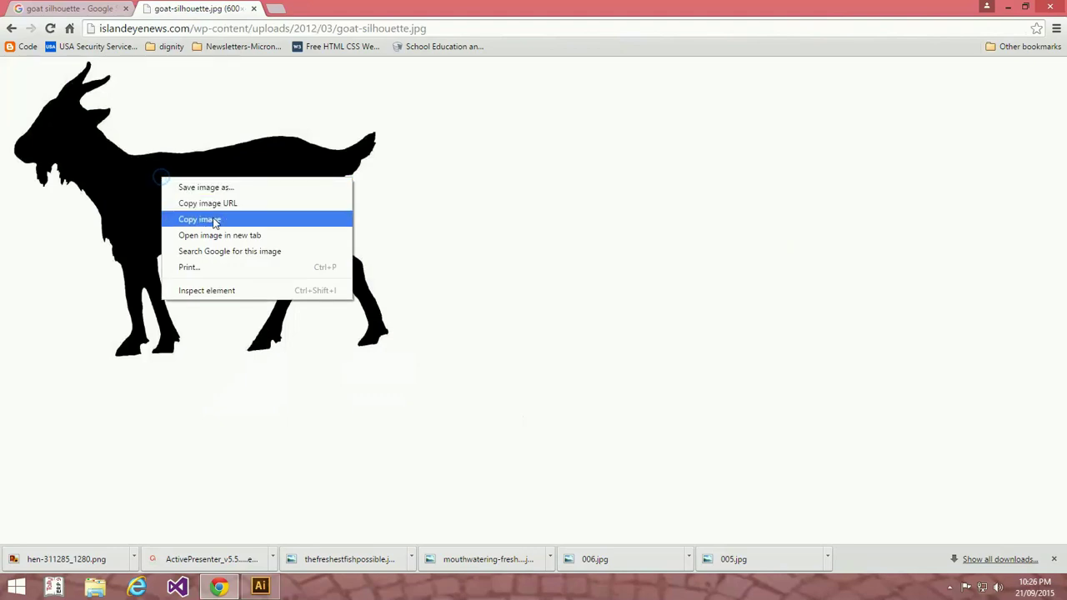
click(250, 217)
key(alt+Tab)
- Paste the goat, trace it with the Black and White Logo preset, and shift it left
key(ctrl+v)
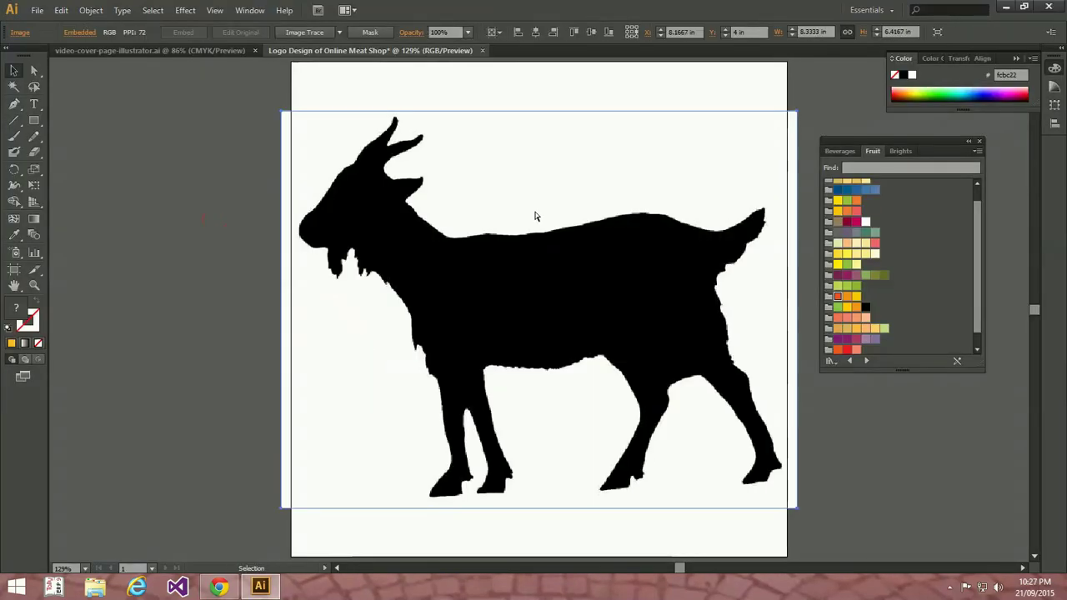
click(339, 33)
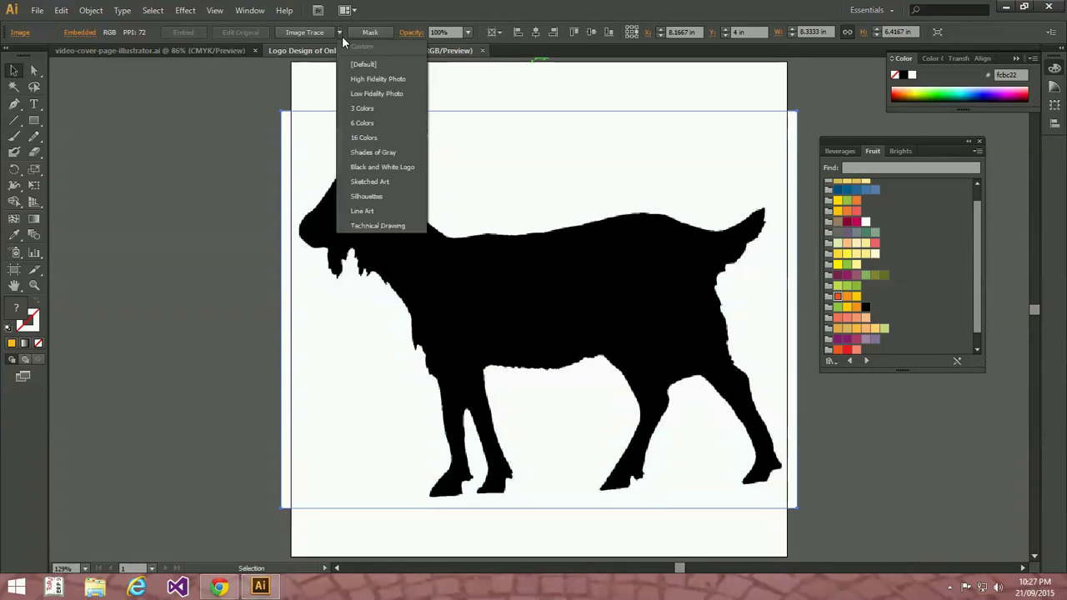
click(403, 168)
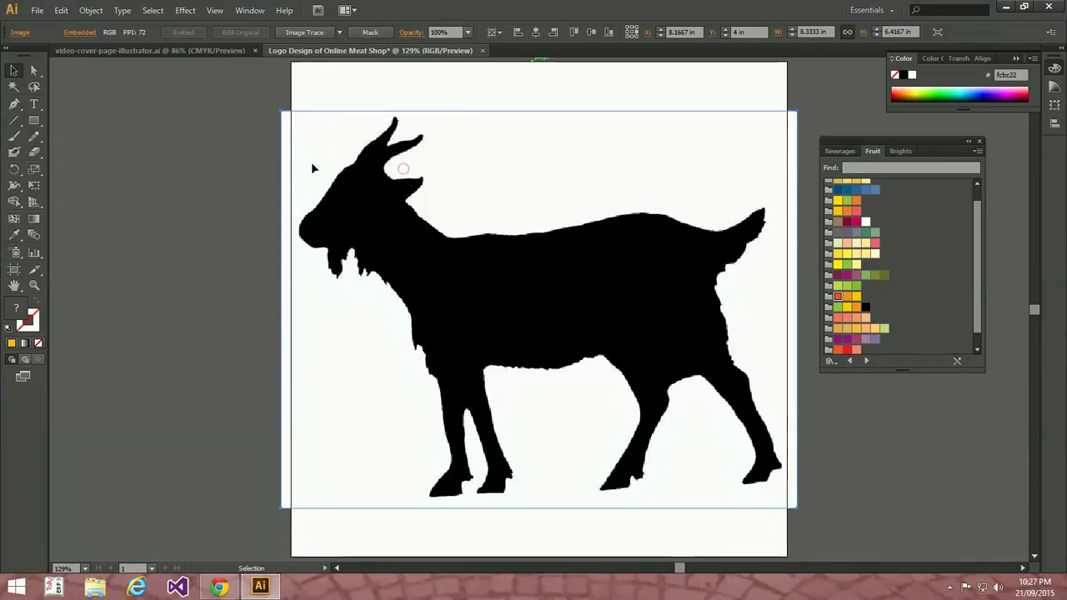
drag(447, 226, 375, 229)
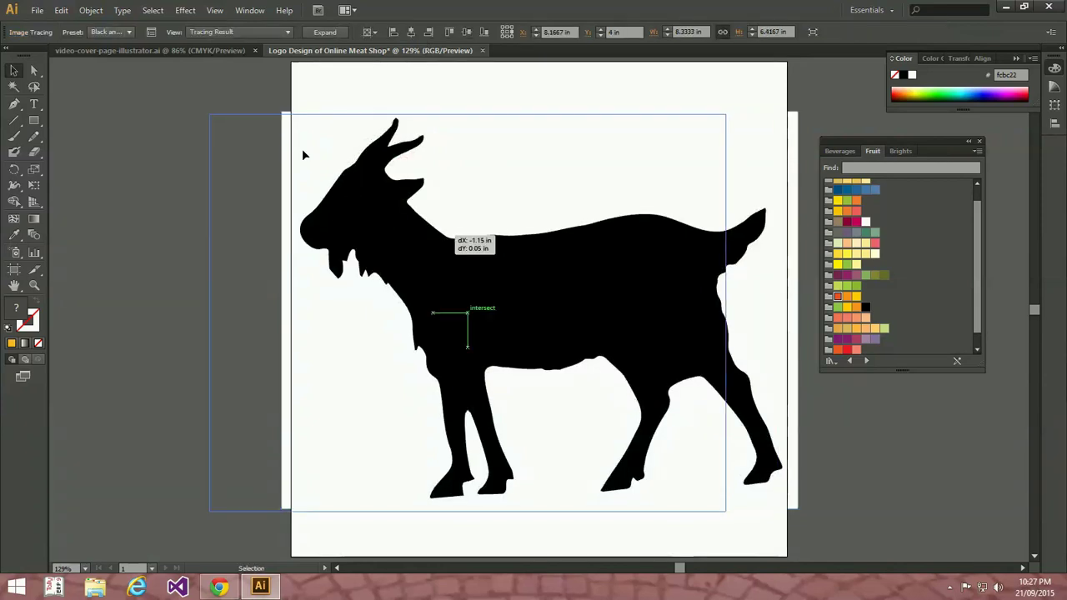
click(151, 33)
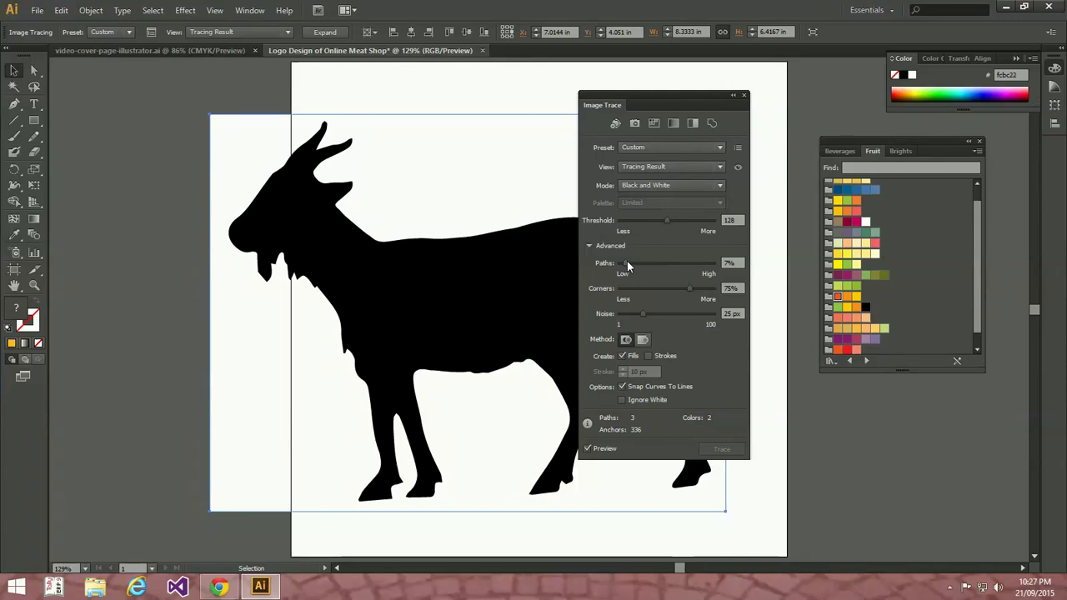
- Lower the goat trace threshold and raise path detail
drag(667, 220, 623, 223)
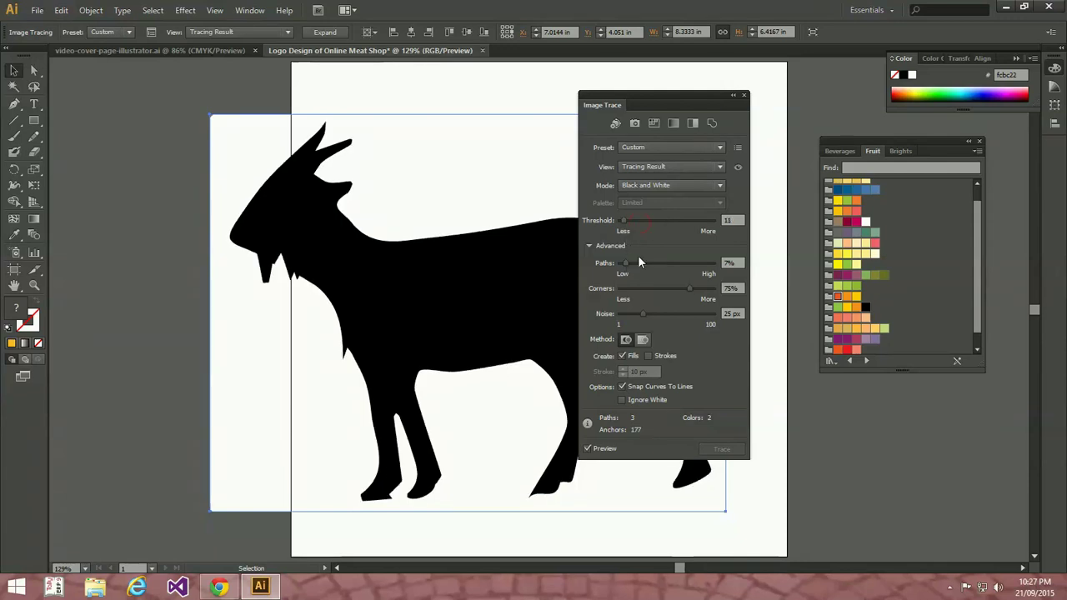
mouse_move(627, 263)
mouse_down()
mouse_move(712, 268)
mouse_move(714, 316)
mouse_up()
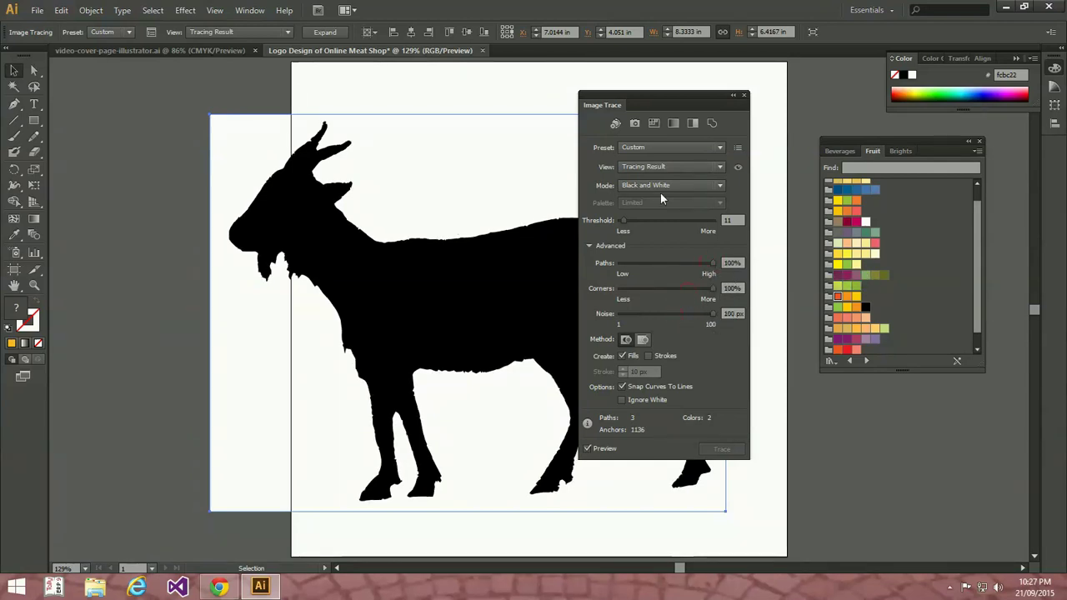
click(746, 96)
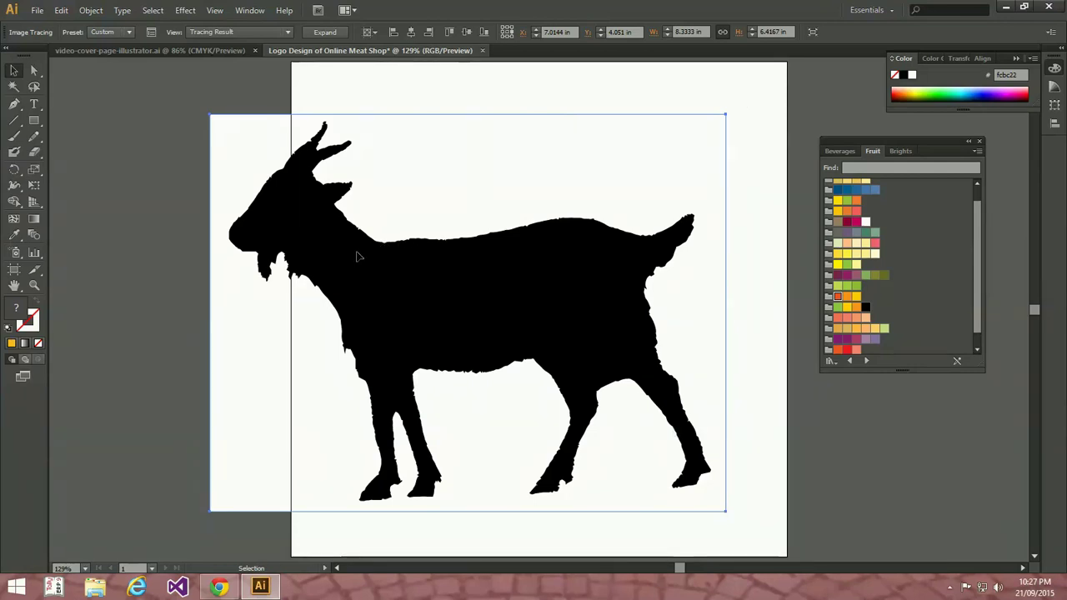
- Set the goat trace noise to 71 px and threshold to 57 for a cleaner silhouette
click(151, 32)
click(662, 317)
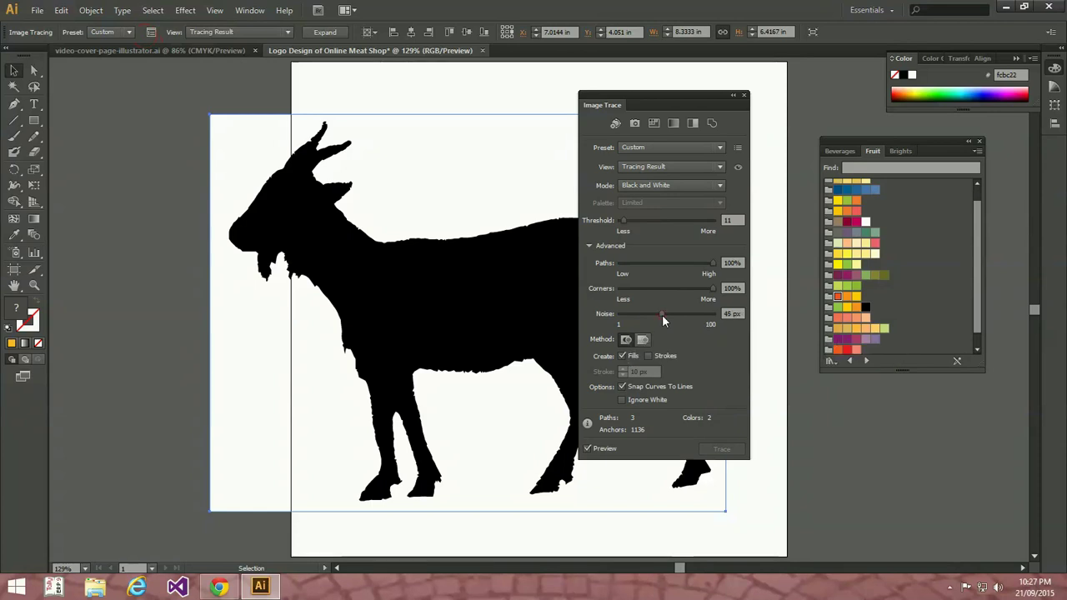
drag(663, 315, 685, 316)
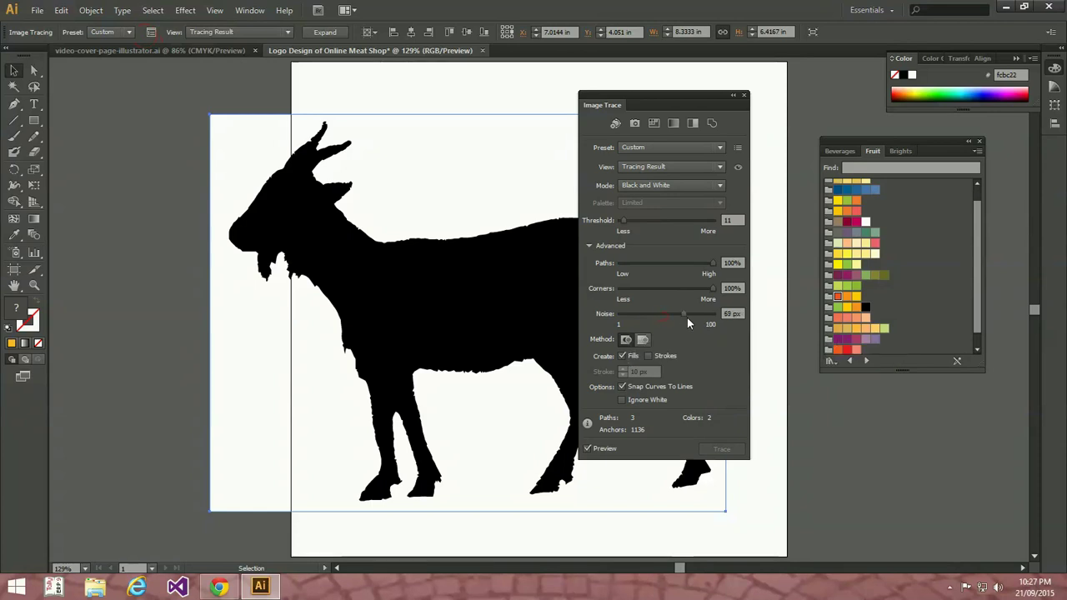
click(639, 223)
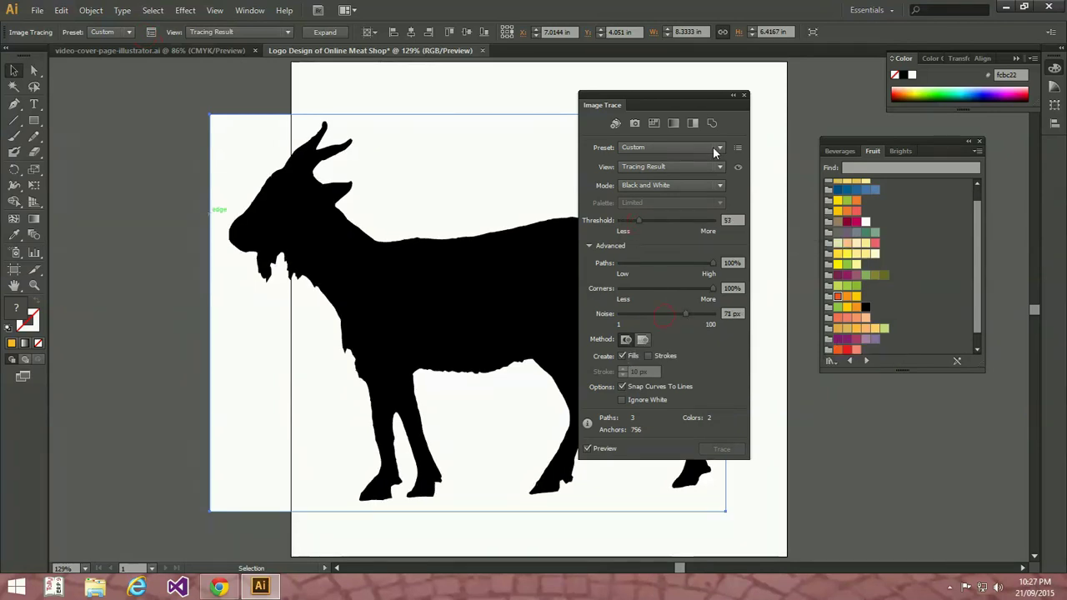
click(743, 96)
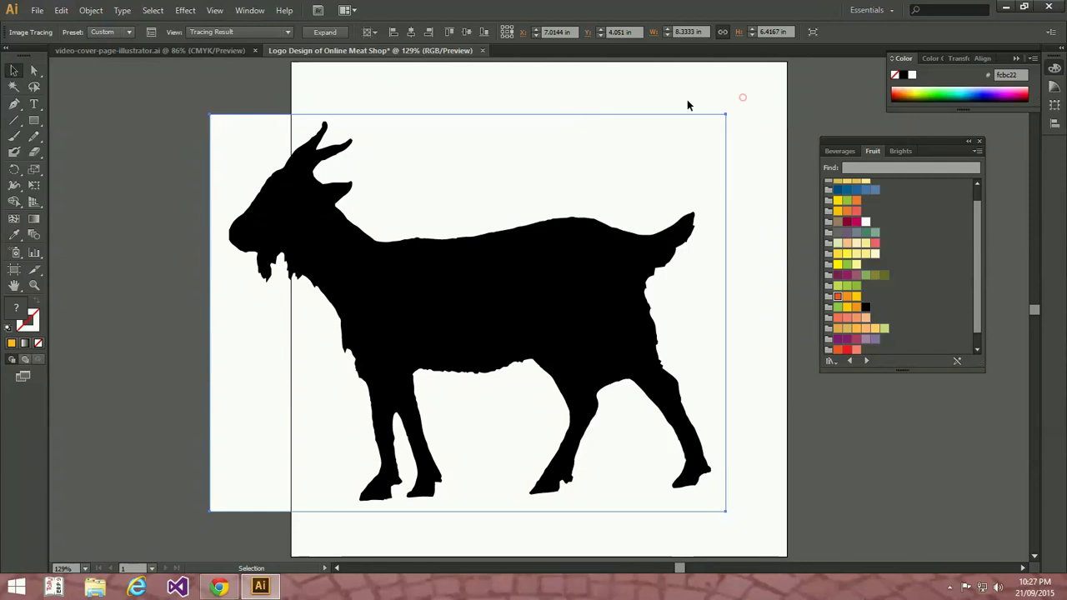
- Expand the goat trace, ungroup it, and delete its white background
click(325, 34)
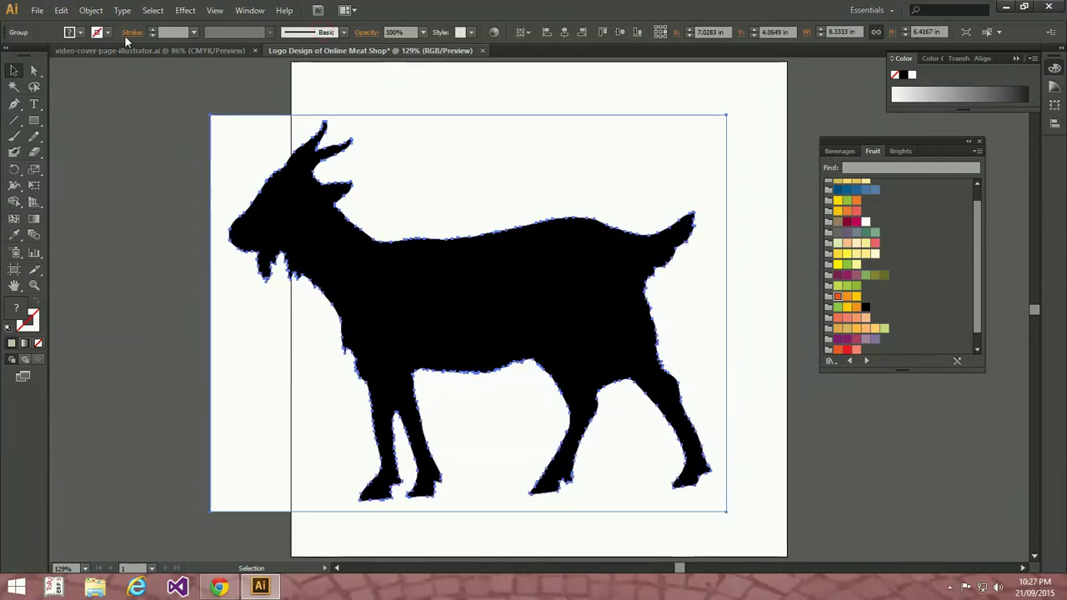
click(91, 10)
mouse_move(132, 88)
click(132, 75)
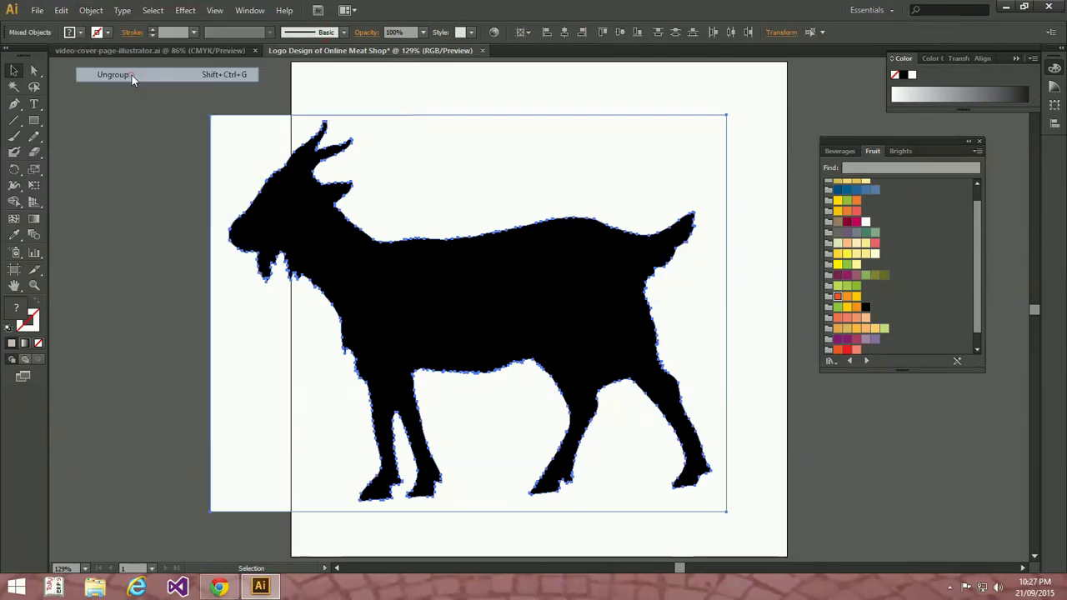
click(173, 147)
click(222, 126)
key(Delete)
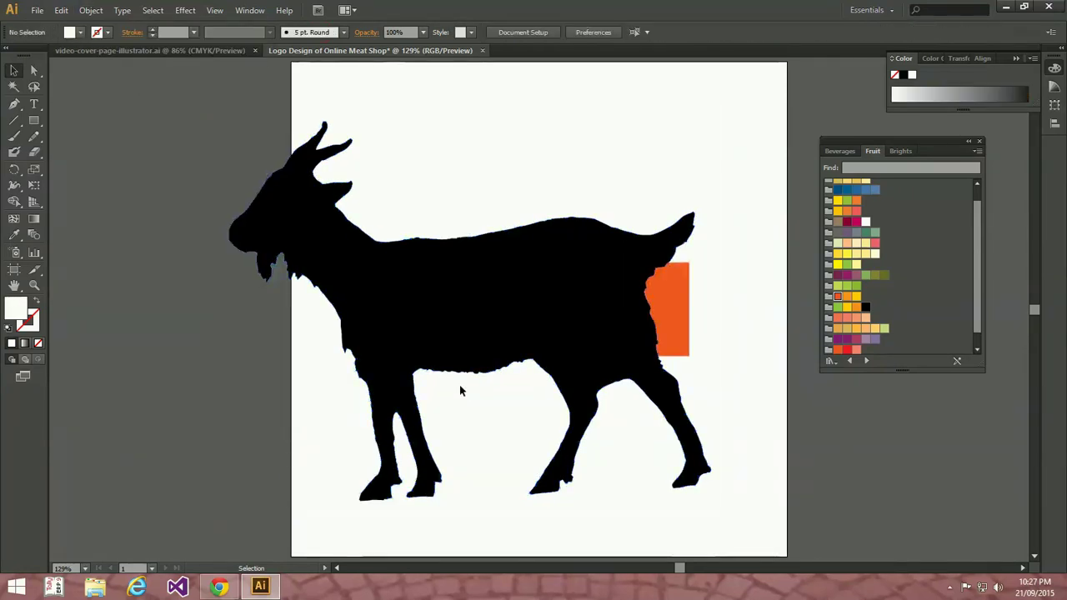
- Shrink the goat down onto the coloured squares with Free Transform
click(433, 294)
key(e)
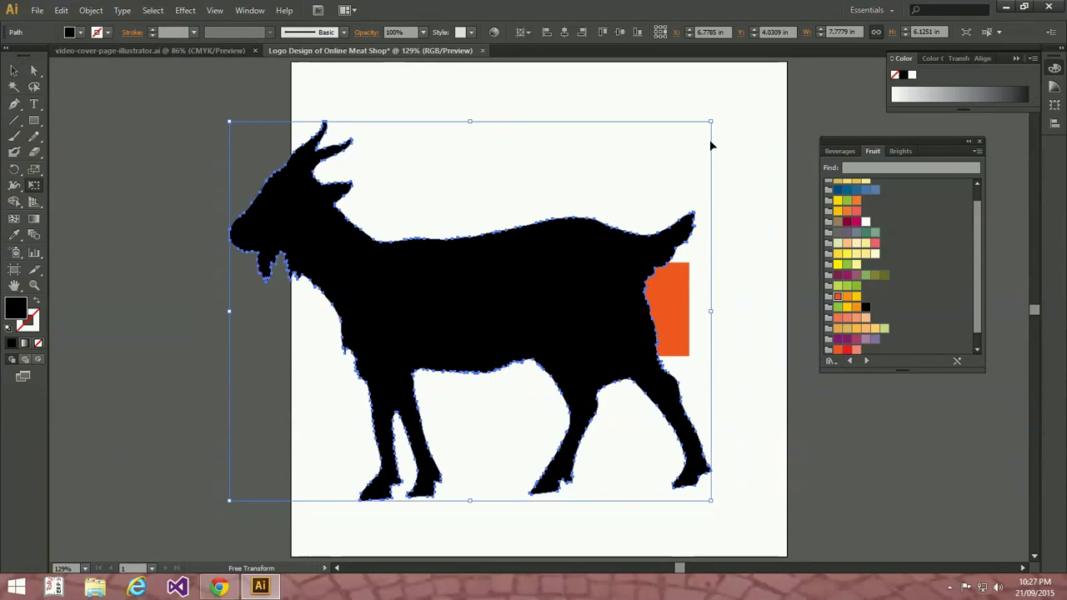
drag(713, 122, 501, 287)
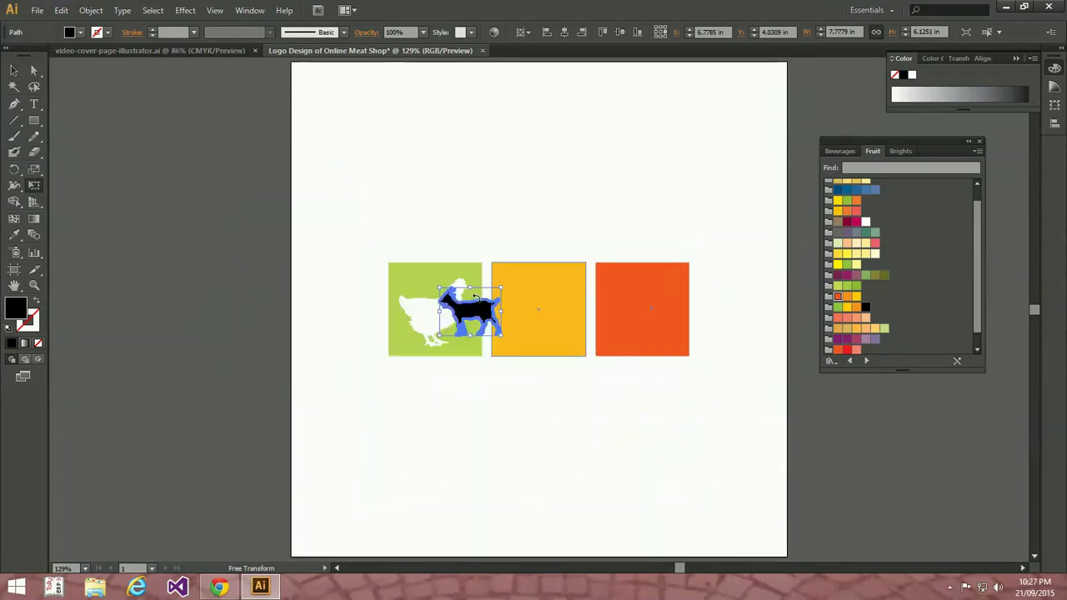
- Move the goat into the yellow square and scale it to fill the square
key(z)
drag(404, 237, 658, 384)
key(v)
drag(333, 285, 505, 246)
key(e)
drag(567, 327, 646, 383)
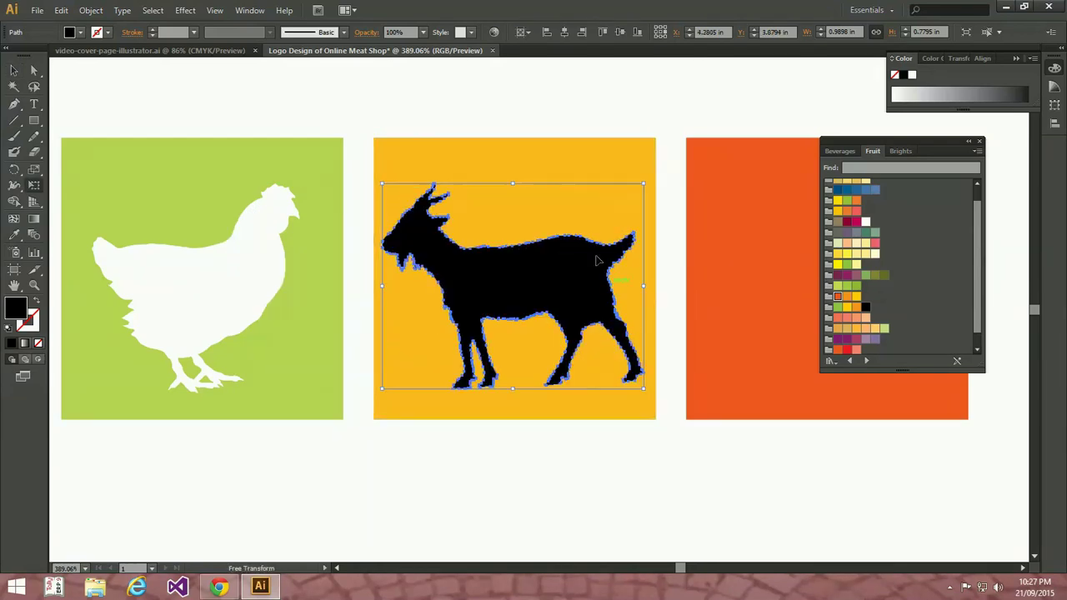
key(v)
- Fill the goat white and zoom out to show all three squares
click(75, 36)
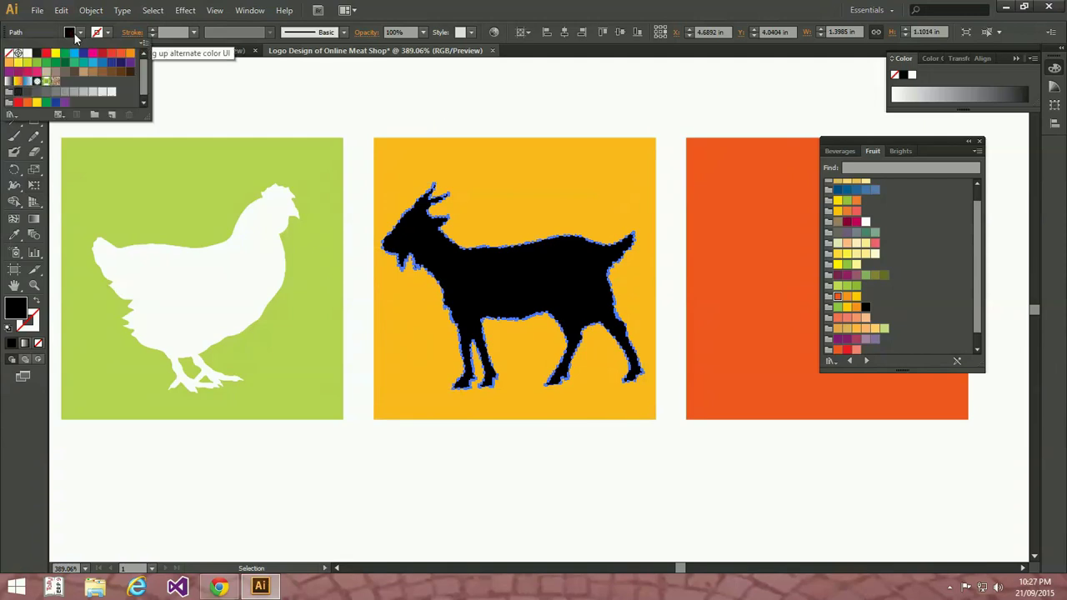
click(28, 54)
click(424, 111)
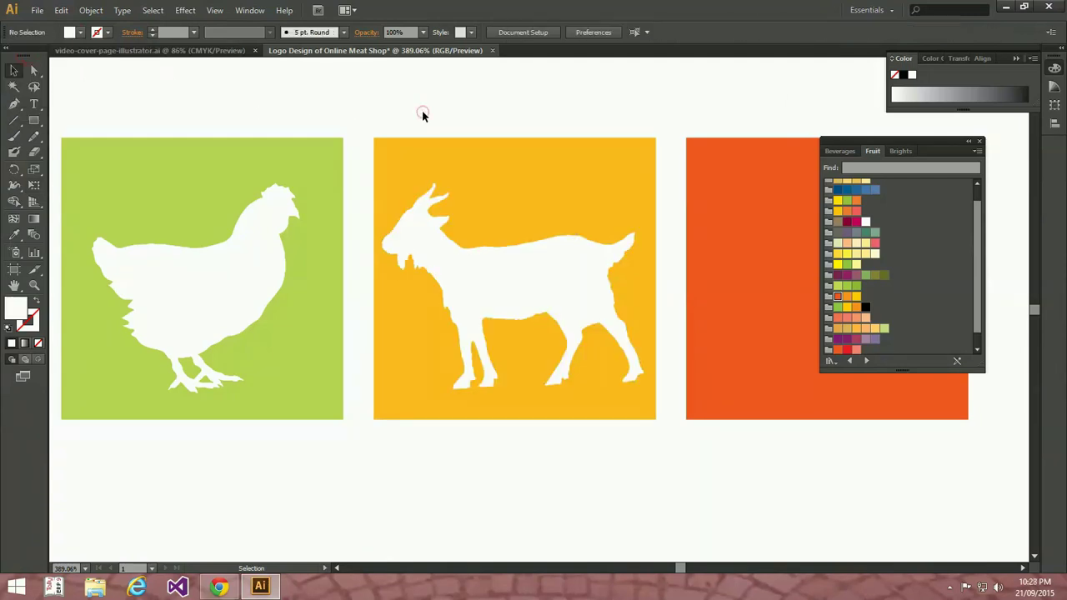
key(ctrl+minus)
key(ctrl+minus)
key(ctrl+minus)
drag(494, 202, 464, 194)
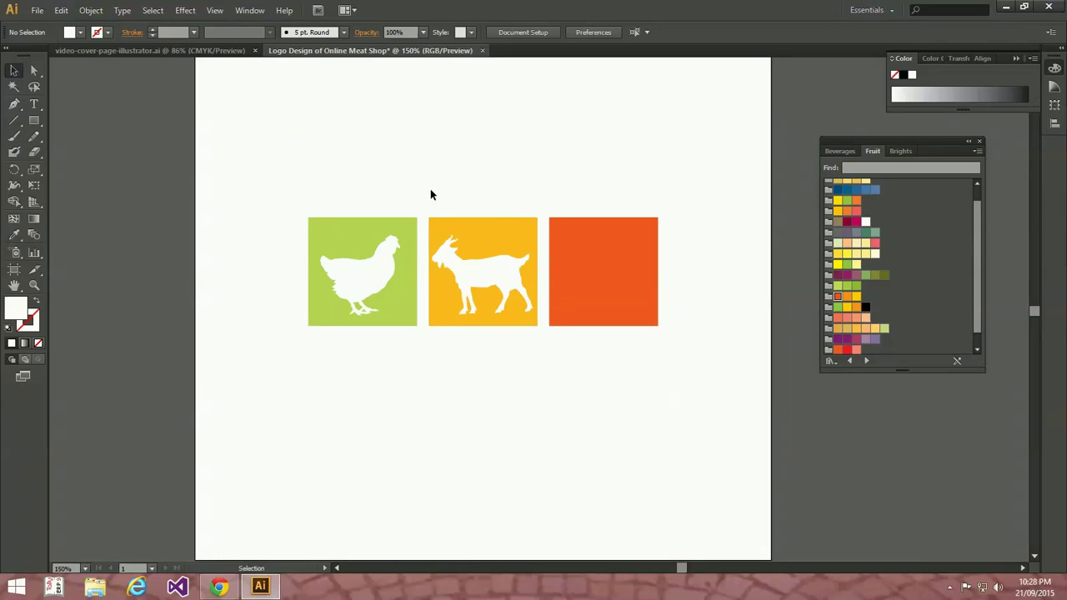
key(alt+Tab)
- Change the Google Images search from goat to 'fish silhouette'
key(ctrl+shift+Tab)
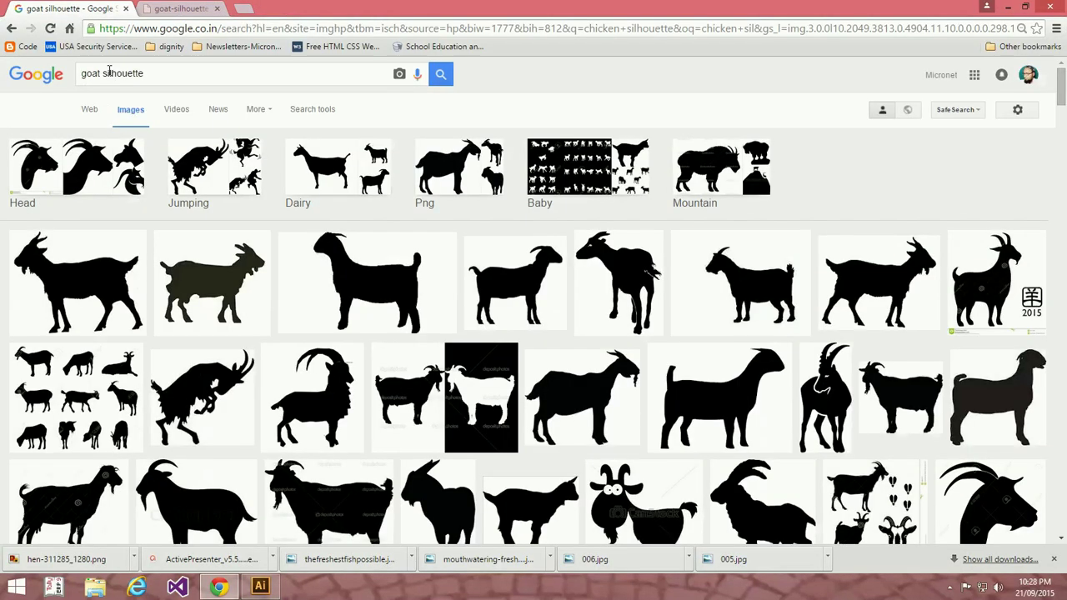
drag(98, 77, 47, 91)
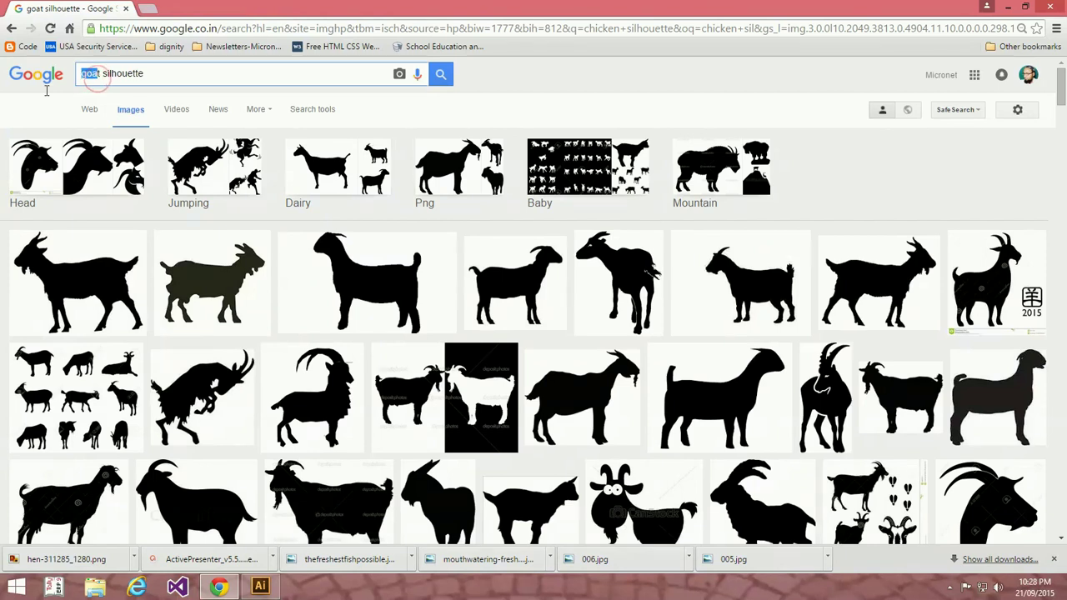
text(fish)
key(Return)
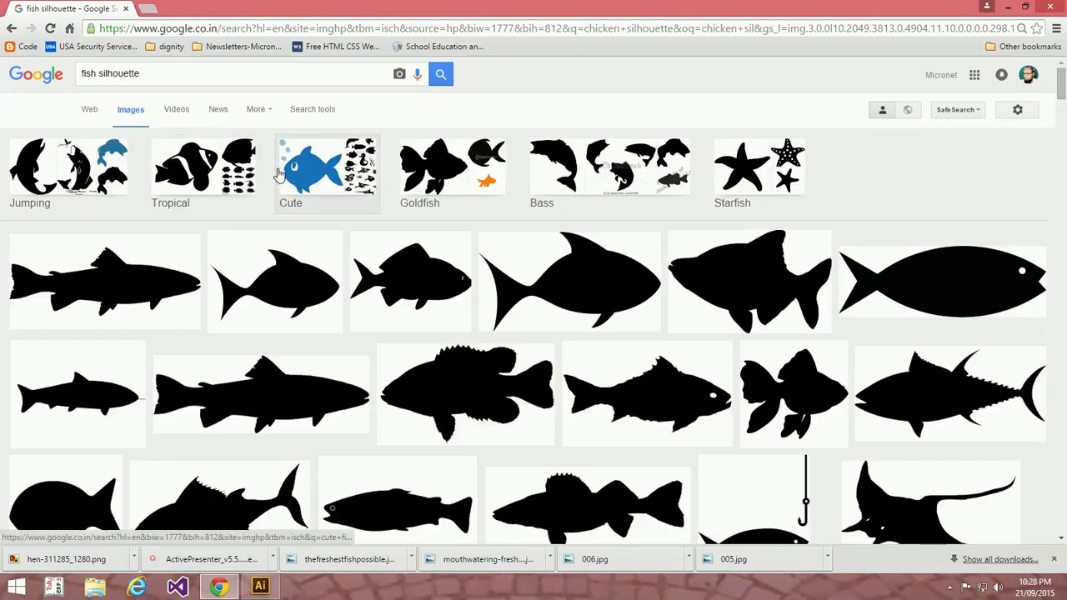
- Open a fish silhouette result in a new tab and copy the image
middle_click(434, 278)
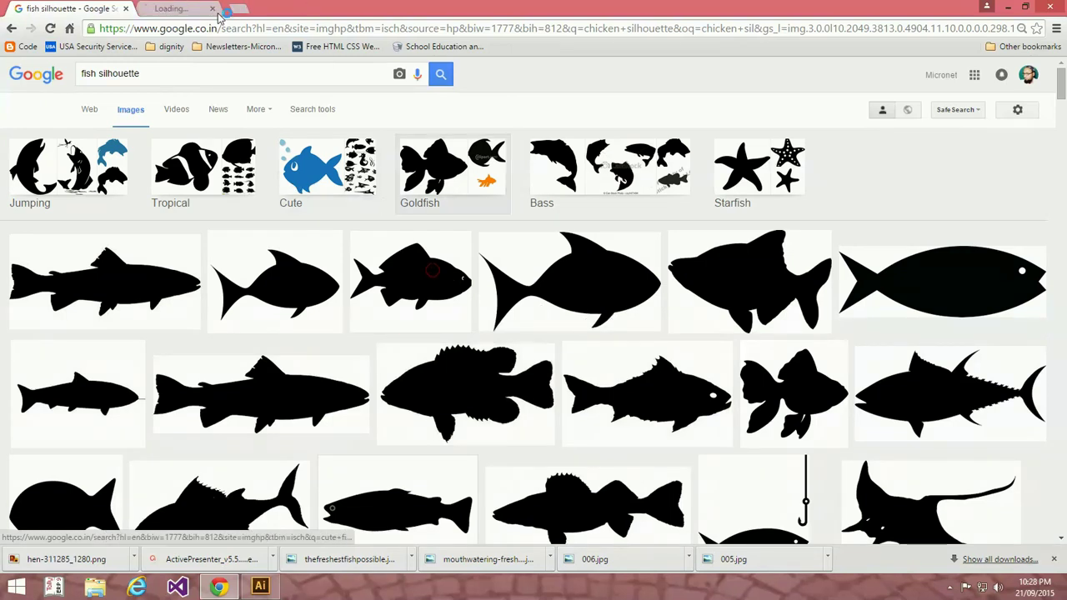
click(200, 10)
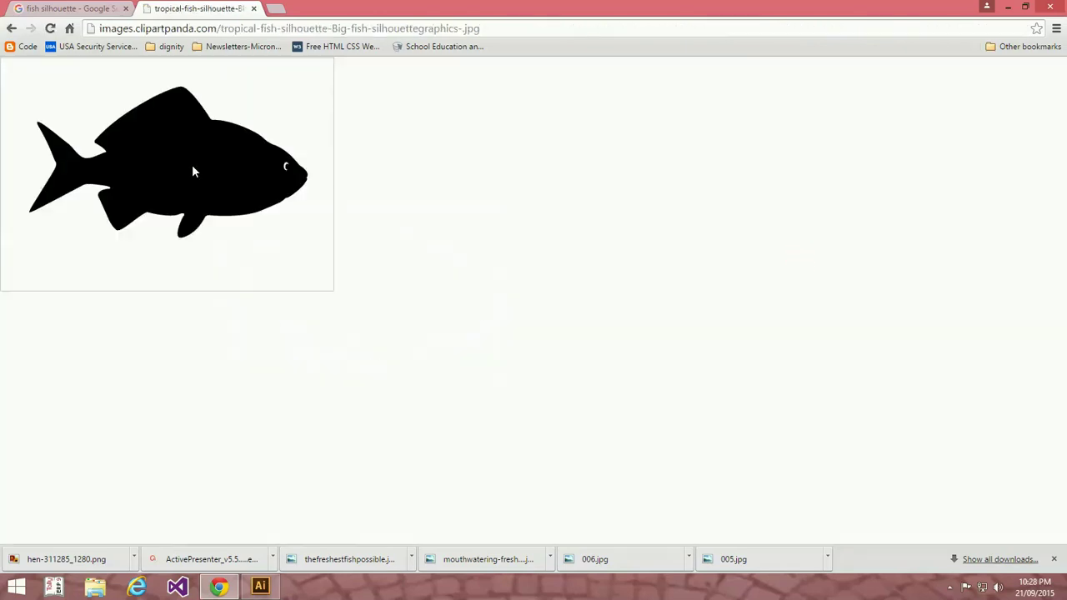
right_click(168, 144)
click(213, 188)
key(alt+Tab)
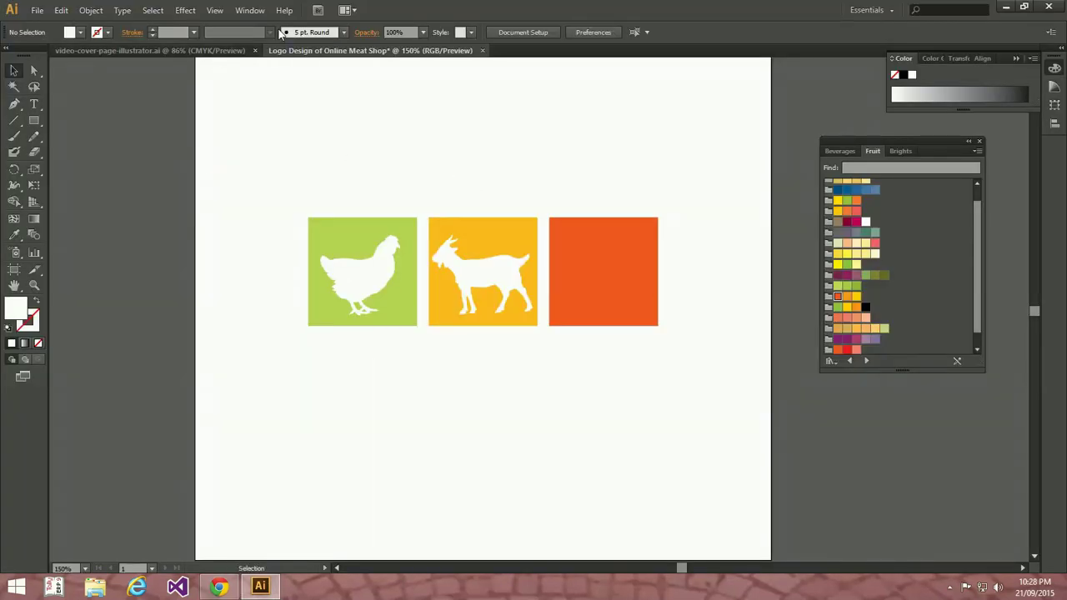
- Paste the fish image, trace it as a Black and White Logo, and move it left
key(ctrl+v)
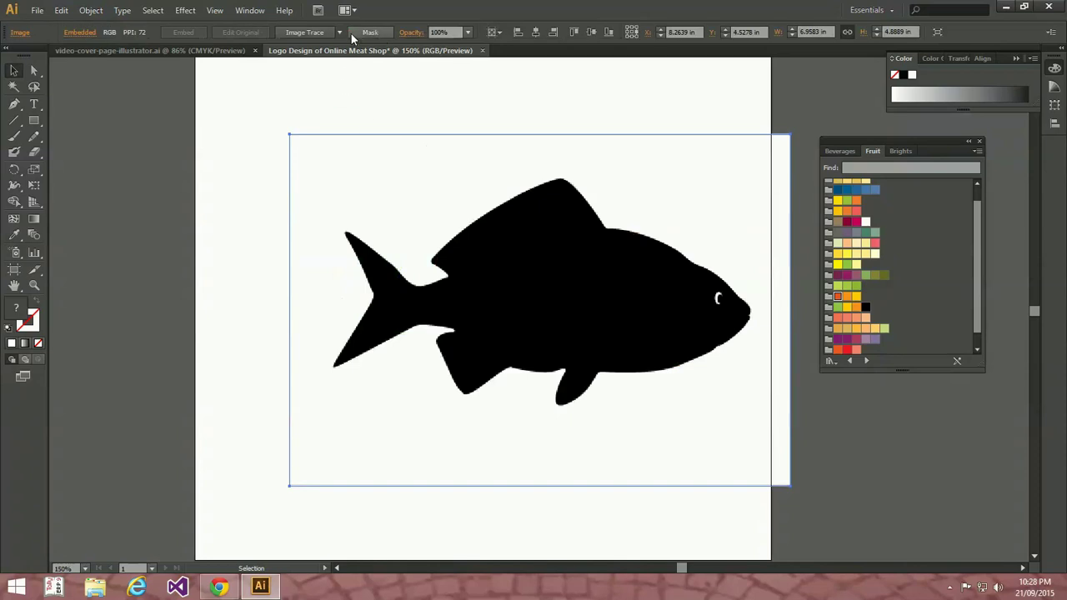
click(341, 33)
click(407, 166)
drag(532, 187, 447, 204)
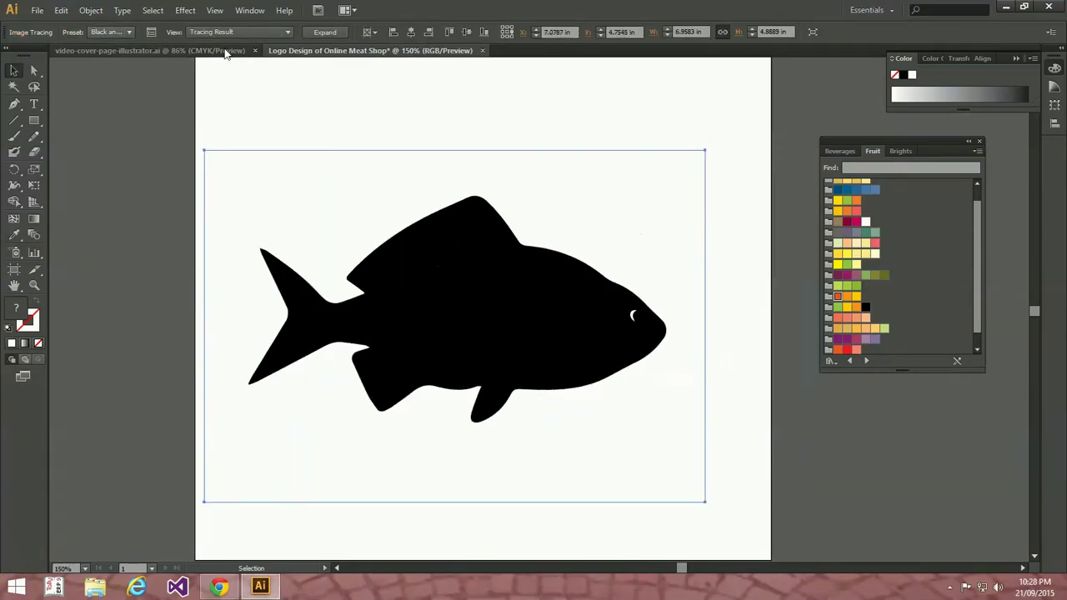
- Expand the fish trace and delete its white background
click(328, 33)
double_click(350, 163)
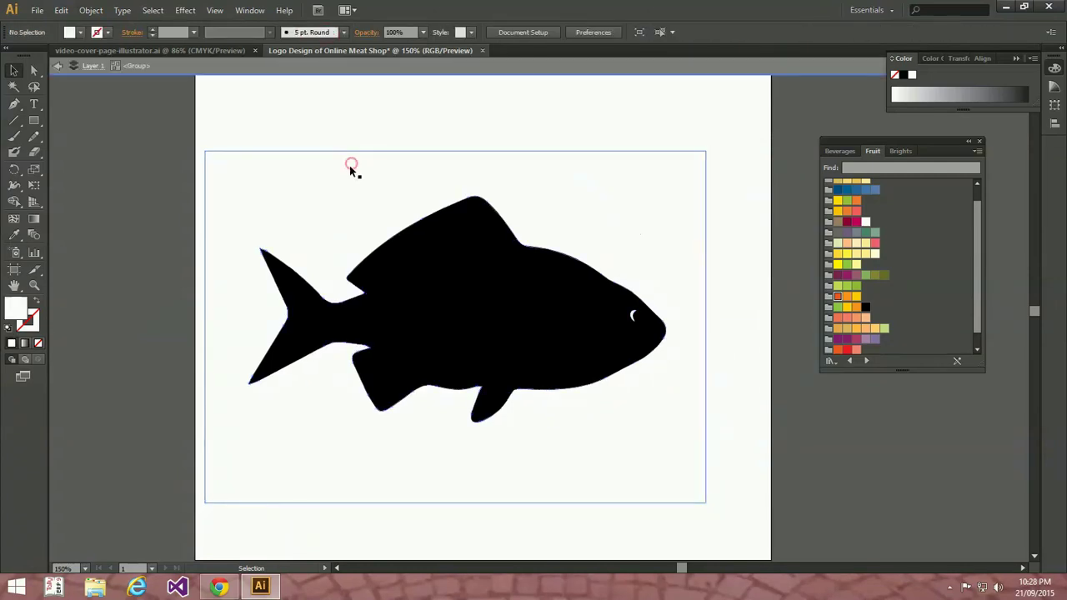
click(276, 167)
key(Delete)
double_click(384, 73)
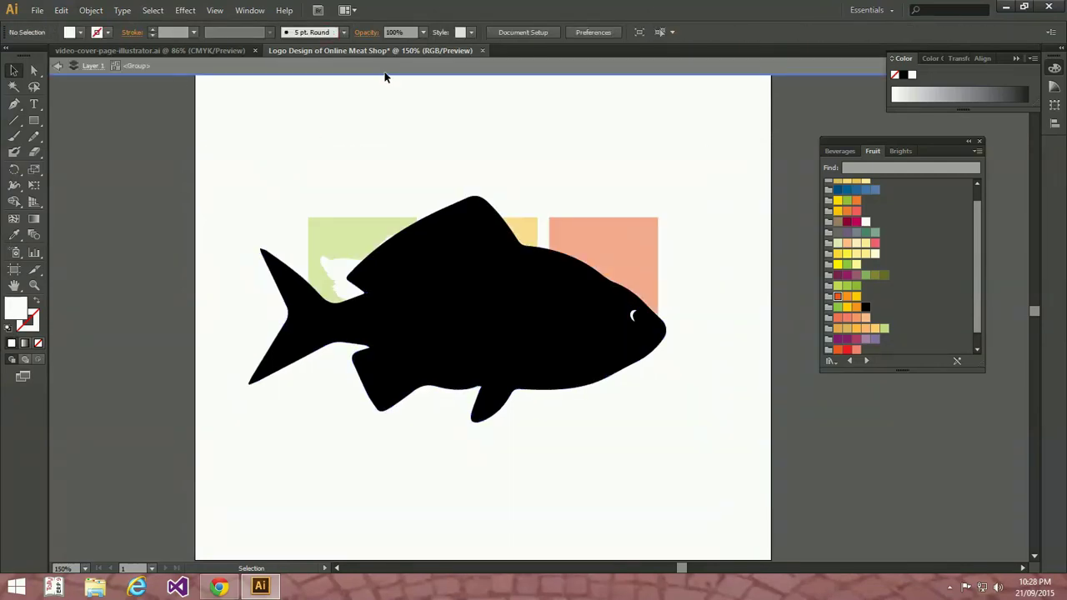
- Inspect the fish's eye, then shrink the fish down to icon size
drag(615, 290, 664, 357)
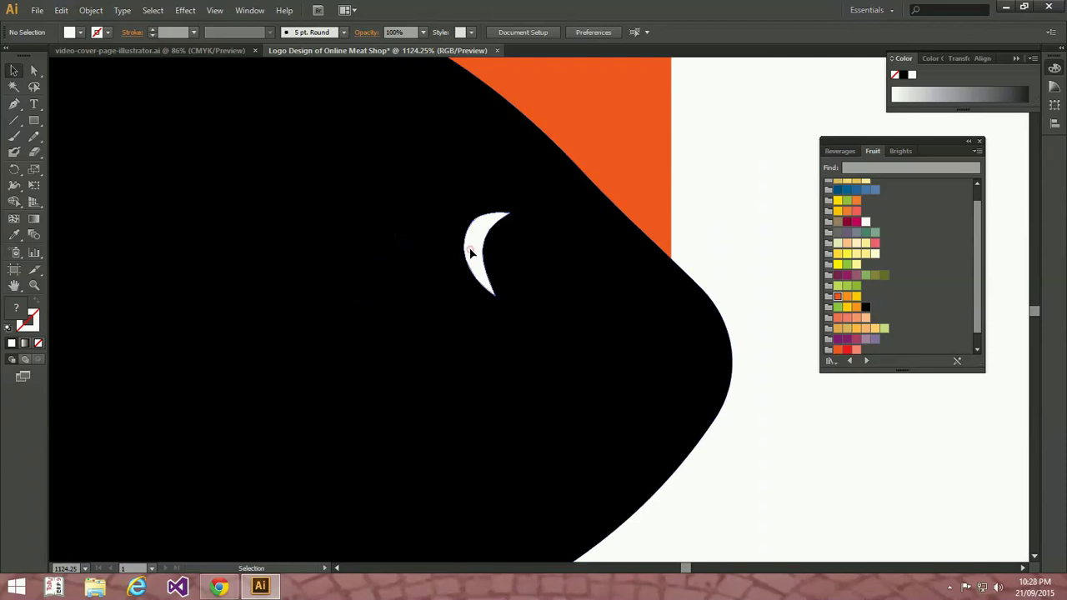
double_click(471, 253)
key(ctrl+0)
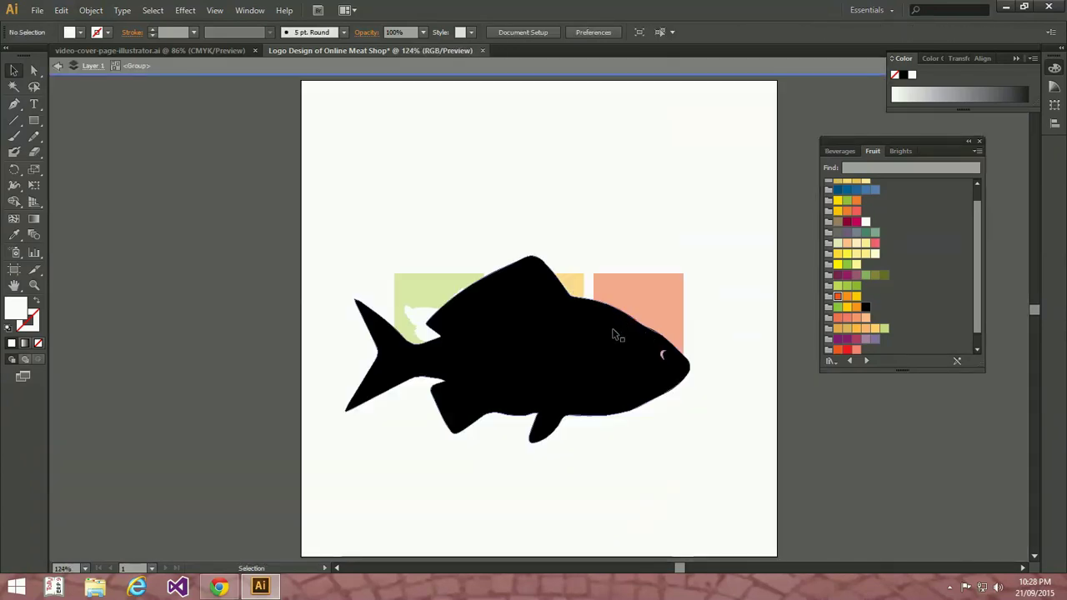
click(673, 297)
mouse_move(690, 254)
mouse_down()
mouse_move(528, 348)
mouse_move(648, 315)
mouse_up()
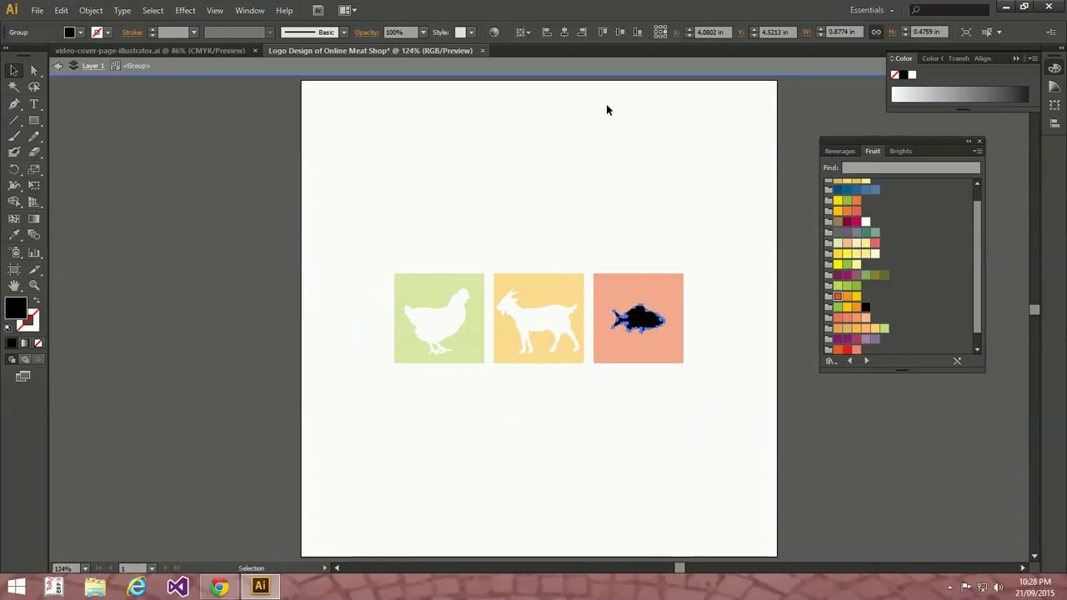
- Move and enlarge the black fish to fill the orange square
drag(581, 253, 719, 375)
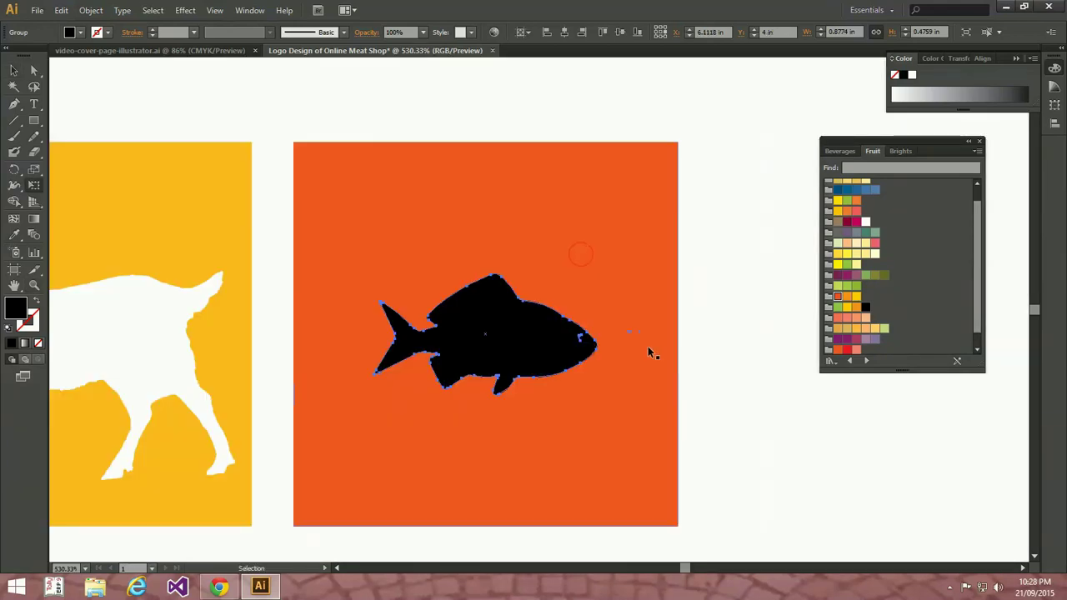
drag(595, 394, 663, 431)
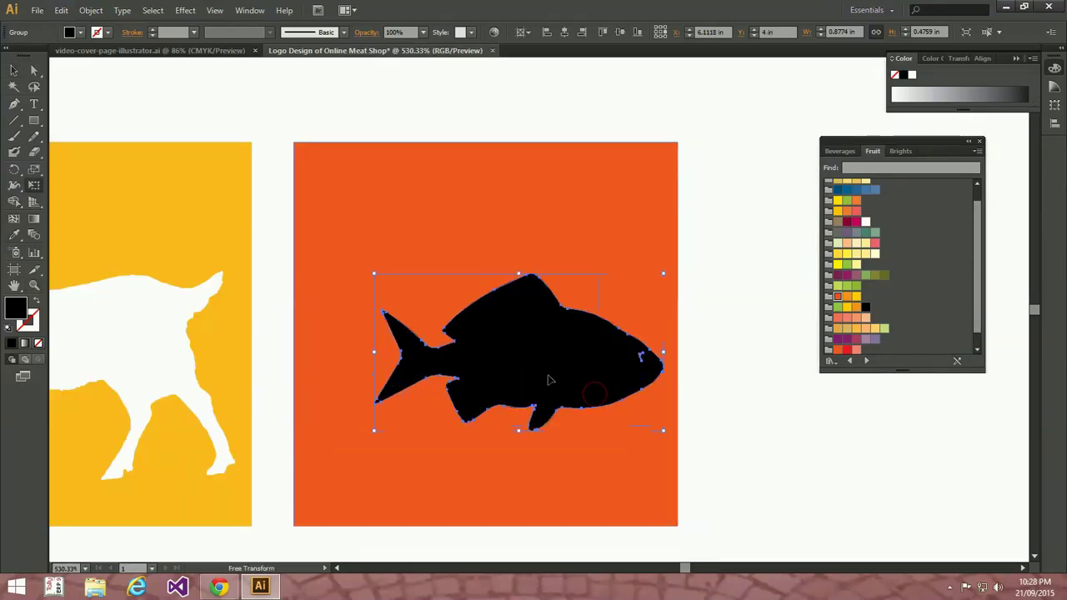
mouse_move(537, 356)
mouse_down()
mouse_move(466, 346)
mouse_move(410, 319)
mouse_up()
key(e)
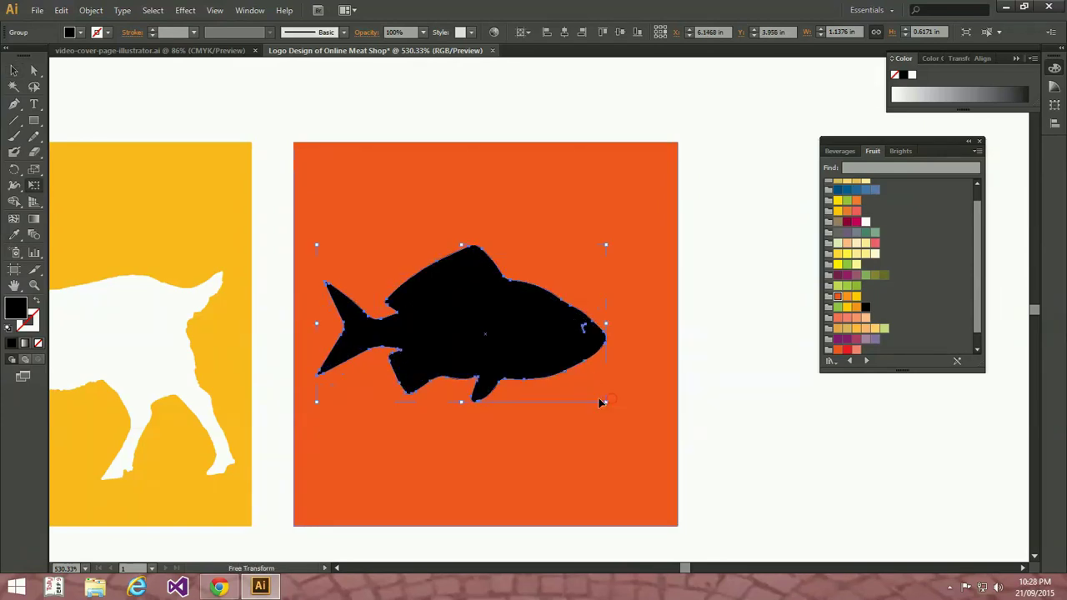
drag(604, 400, 653, 428)
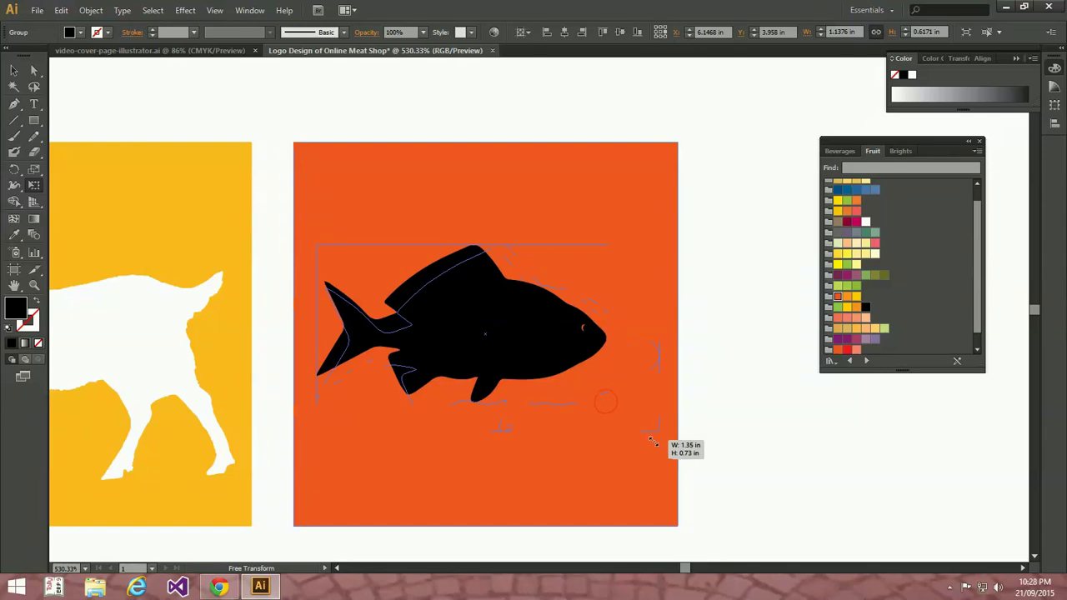
key(v)
click(684, 374)
- Draw a small circle over the fish's eye with the Ellipse Tool
drag(560, 267, 691, 402)
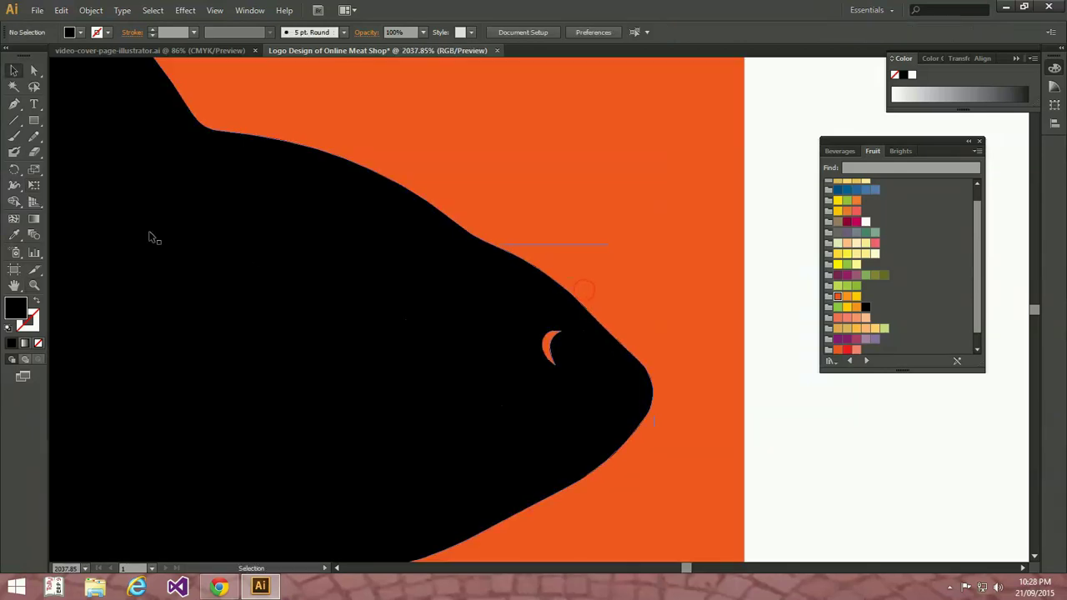
drag(35, 120, 92, 154)
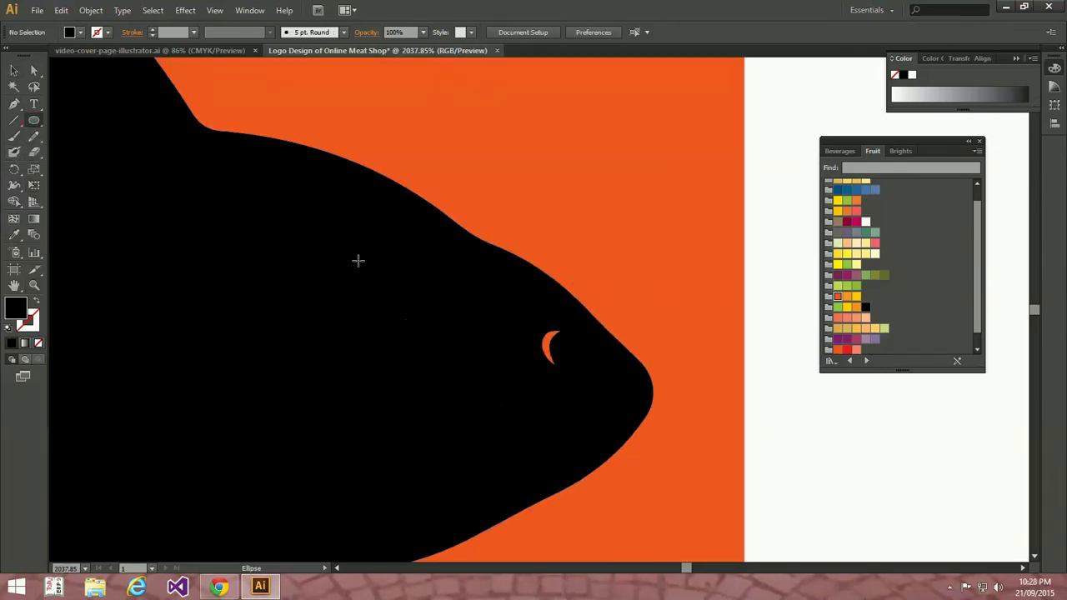
mouse_move(546, 350)
mouse_down()
mouse_move(562, 360)
mouse_move(524, 369)
mouse_up()
key(v)
key(e)
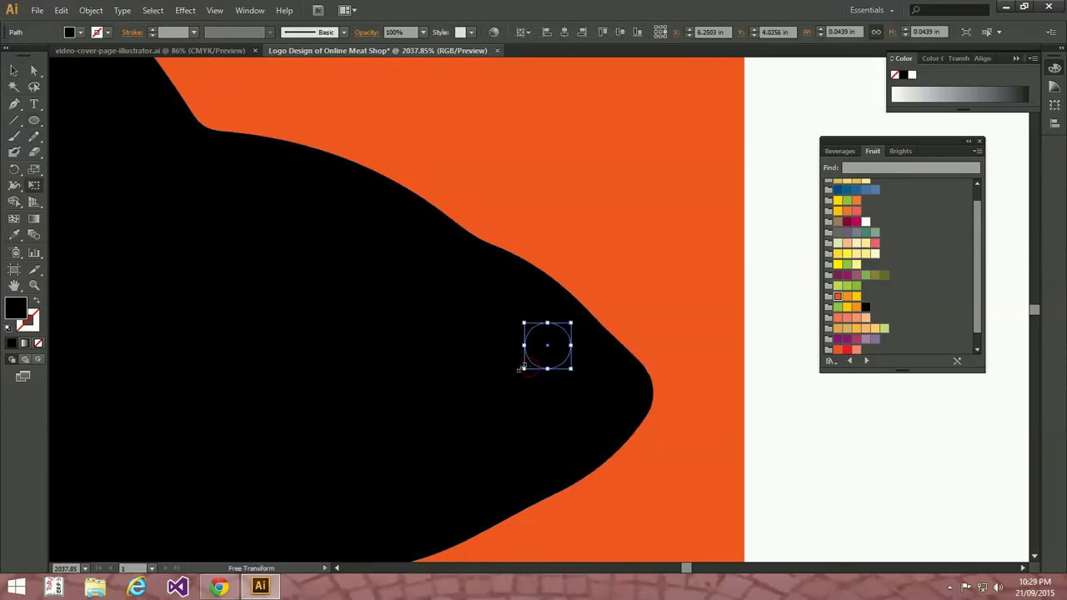
key(v)
shift+click(488, 309)
- Keep the fish in the orange square after a trial move and zoom to its head
click(783, 250)
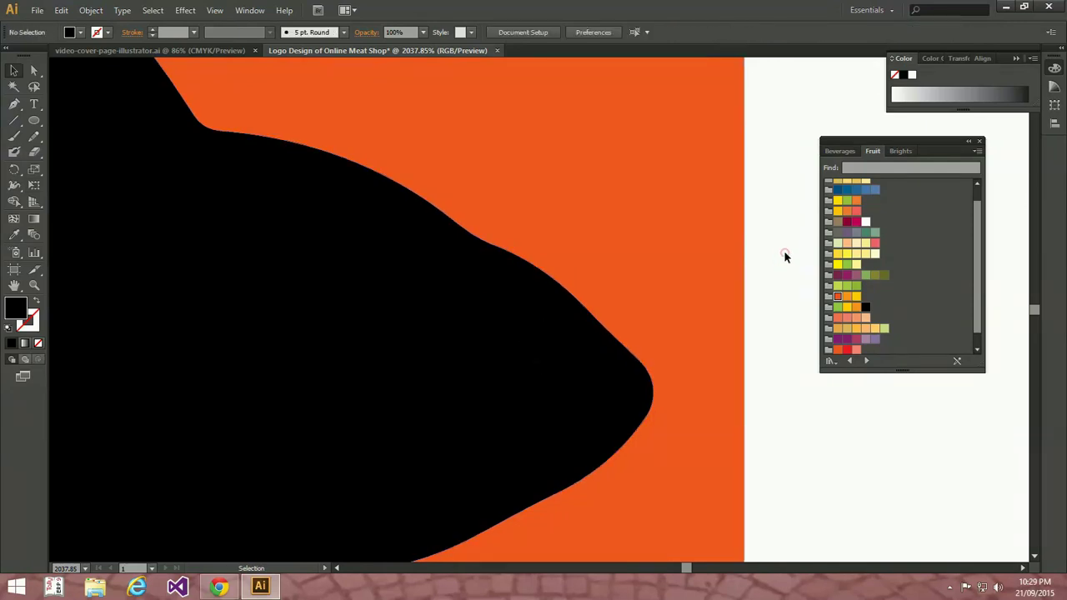
key(ctrl+0)
drag(663, 310, 639, 226)
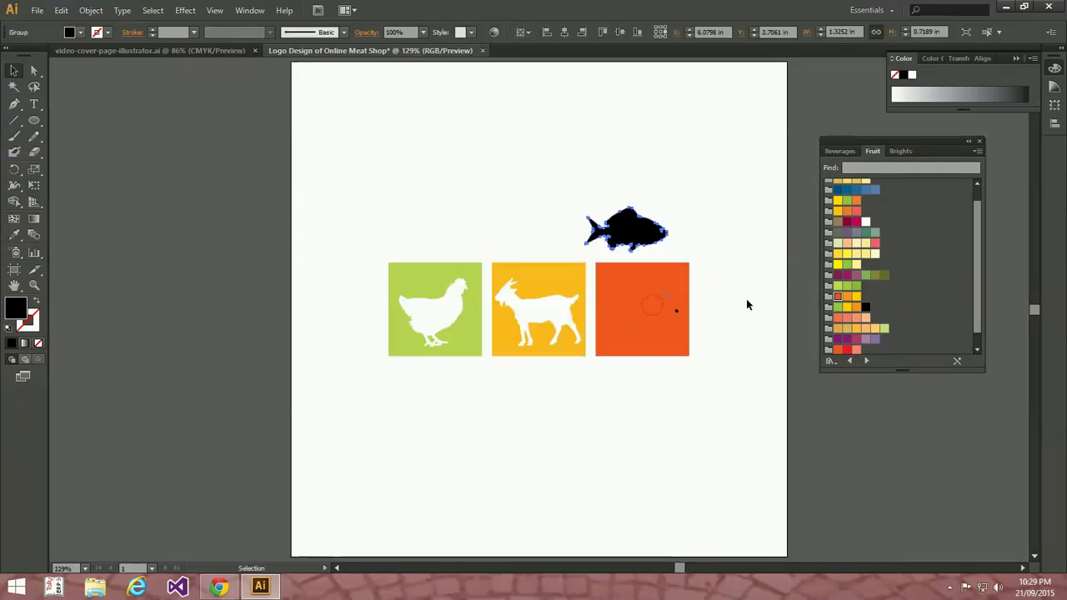
key(ctrl+z)
drag(668, 295, 718, 338)
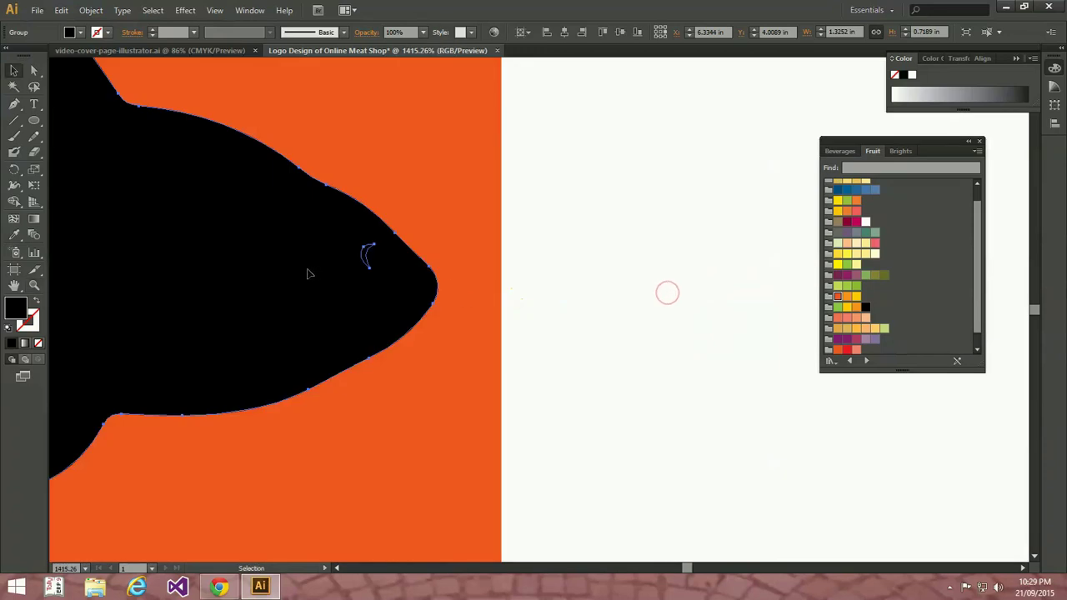
- Divide the fish with the eye circle using Pathfinder Divide
click(367, 250)
shift+click(219, 192)
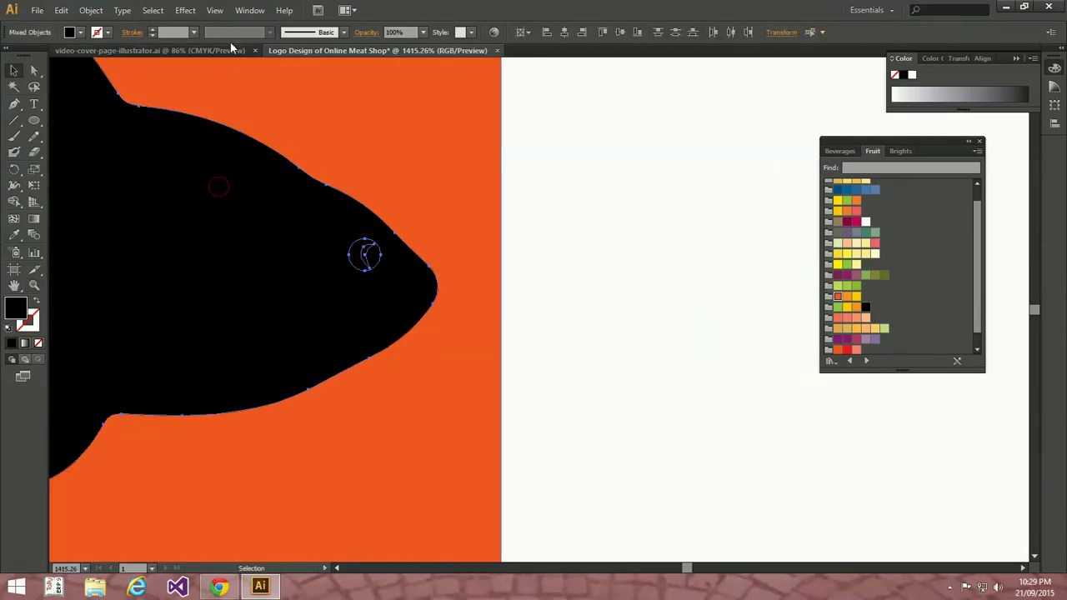
click(247, 11)
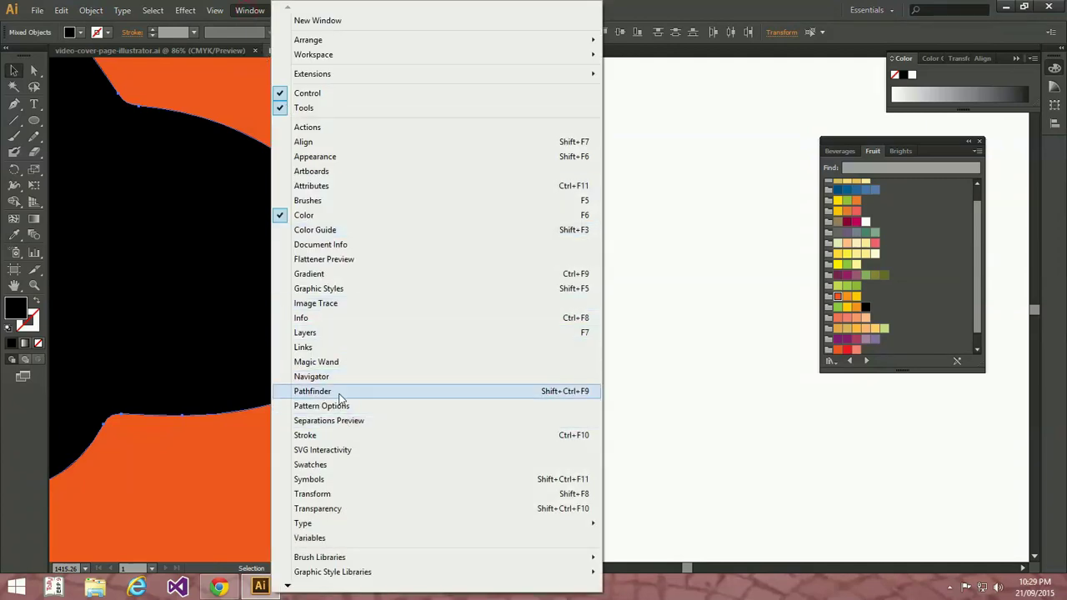
click(312, 391)
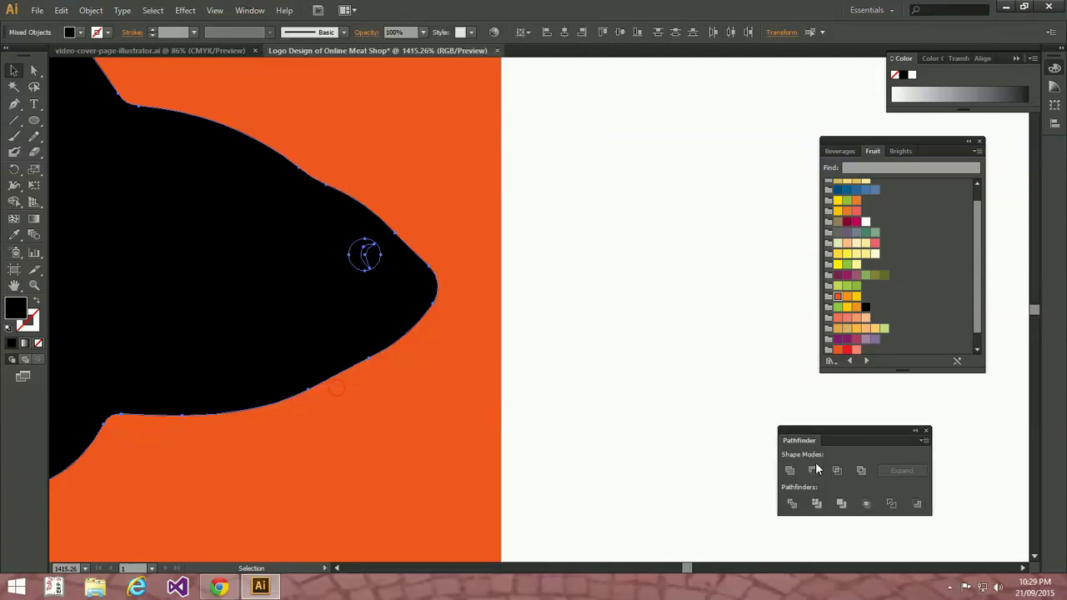
click(791, 504)
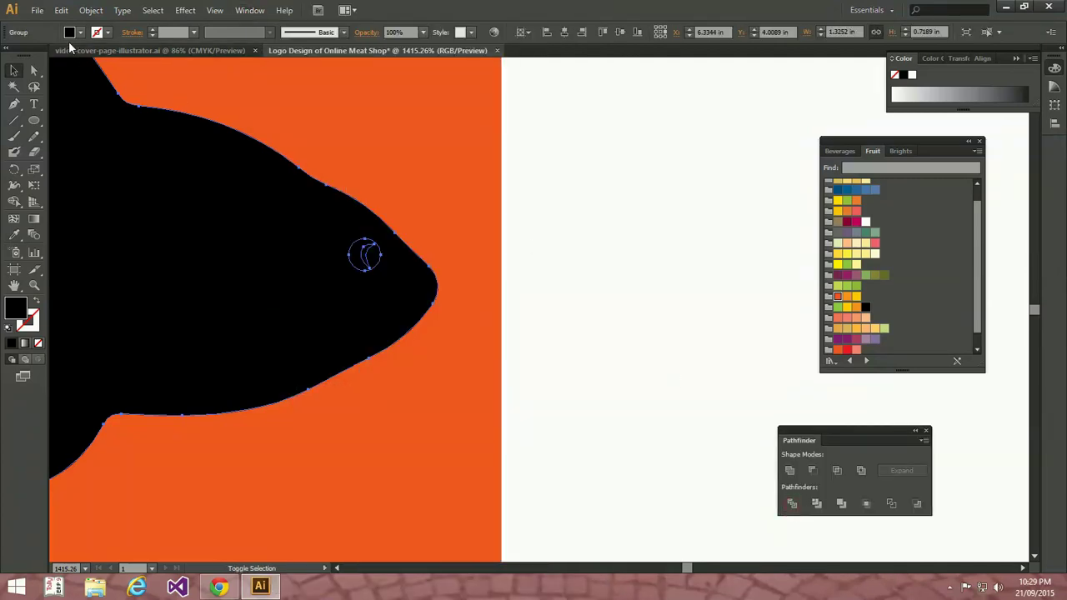
- Ungroup the divided pieces and delete the eye circle and crescent to open the eye hole
click(91, 10)
click(115, 75)
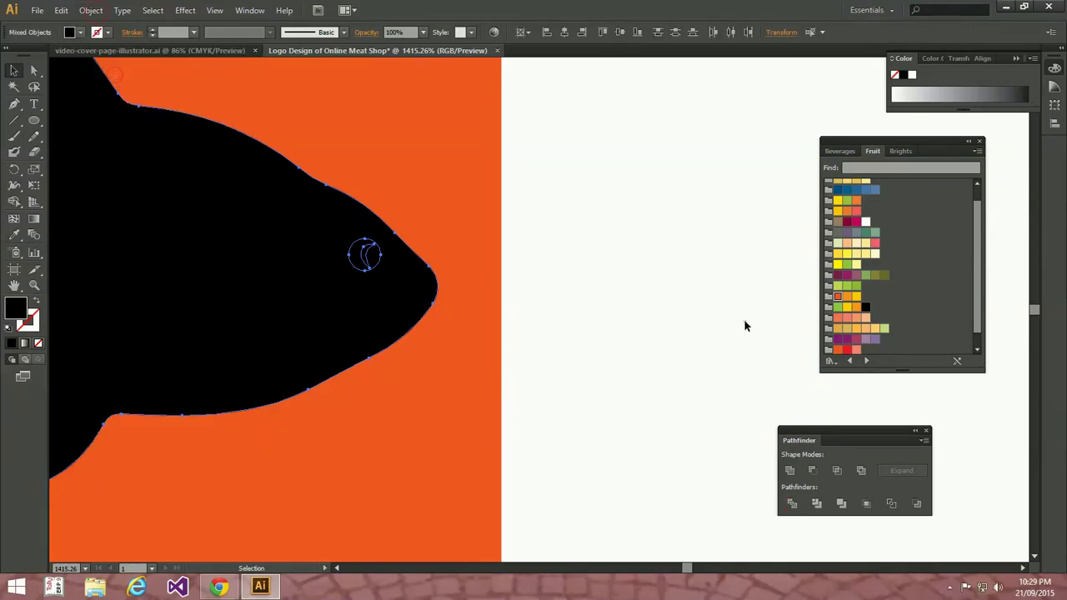
click(742, 320)
click(360, 252)
key(Delete)
click(354, 250)
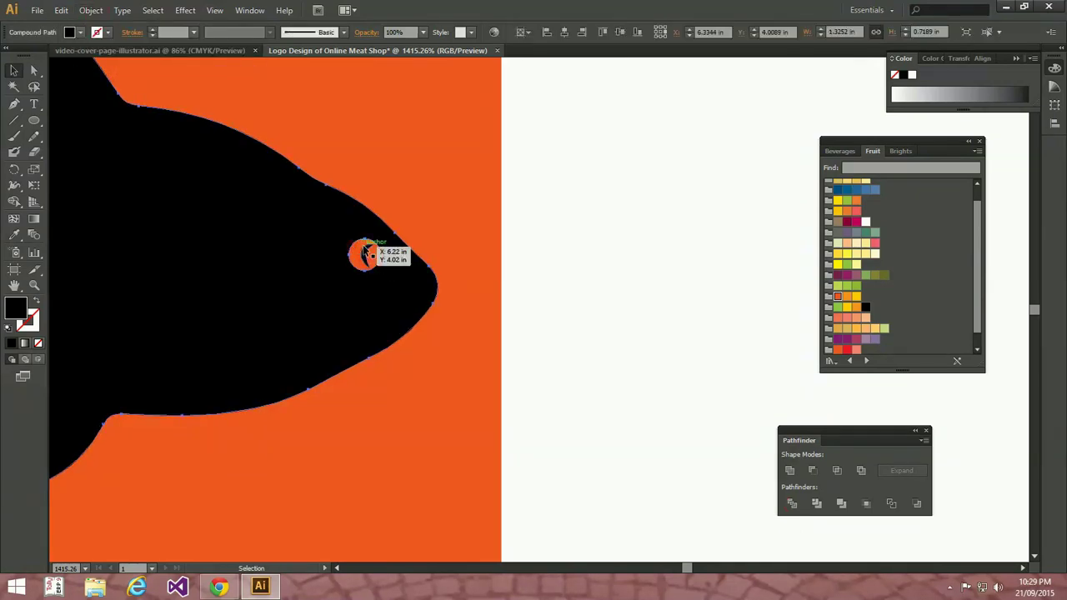
key(Delete)
- Fill the fish white to match the chicken and goat
key(ctrl+0)
key(v)
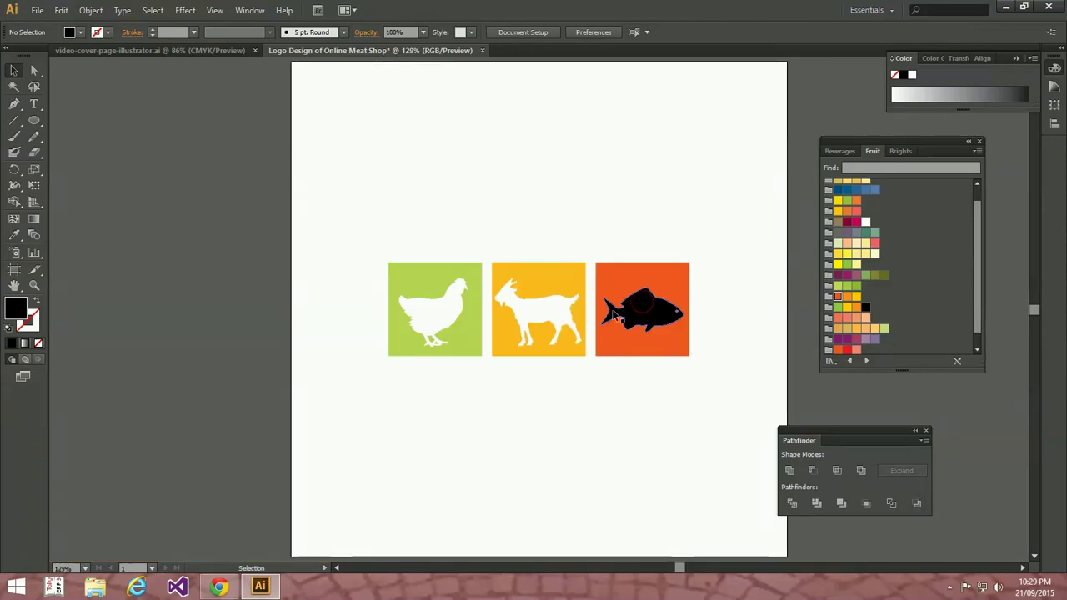
click(643, 306)
click(80, 32)
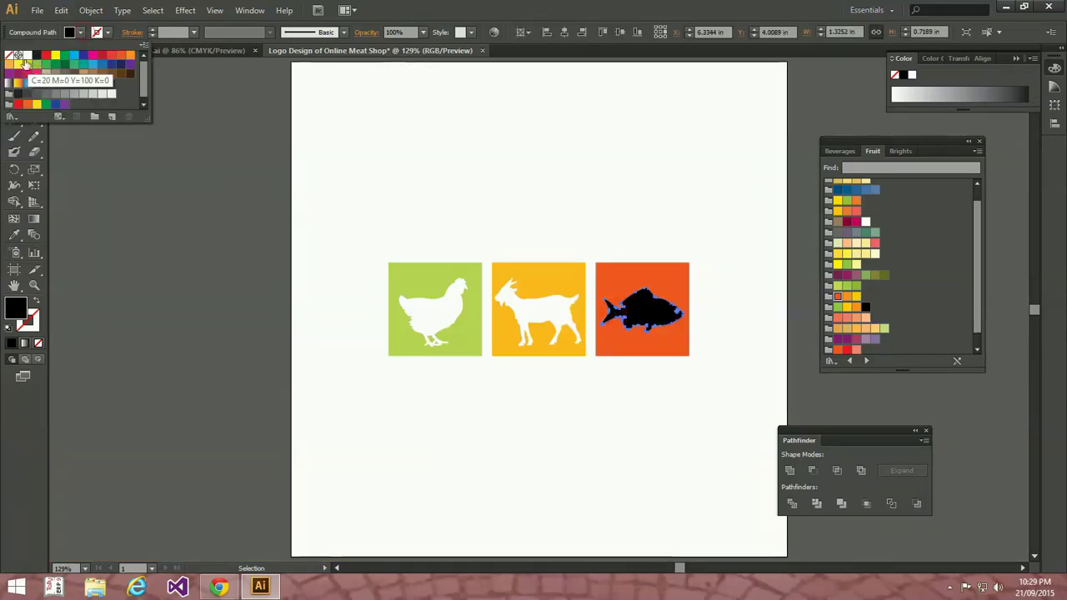
click(27, 55)
click(606, 258)
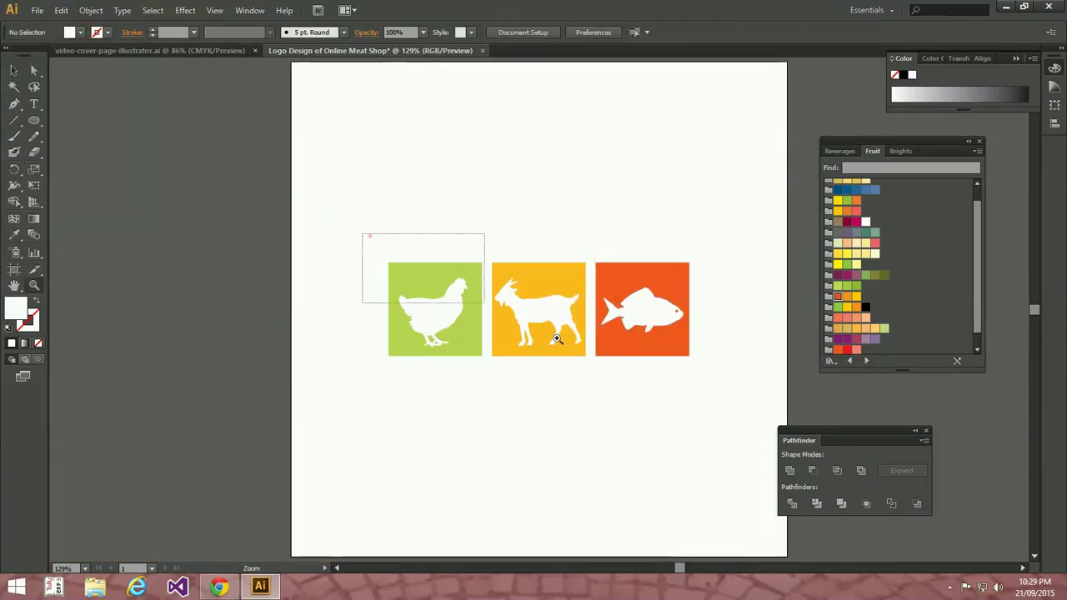
- Turn on the rulers from the View menu
mouse_move(364, 233)
mouse_down()
mouse_move(717, 414)
mouse_move(567, 400)
mouse_up()
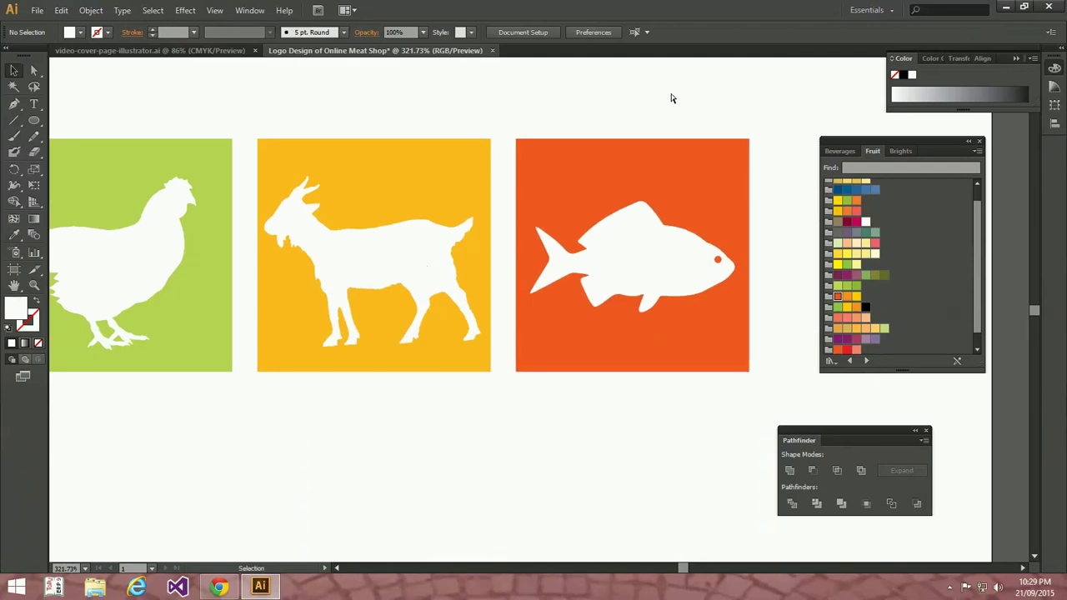
key(ctrl+0)
click(249, 10)
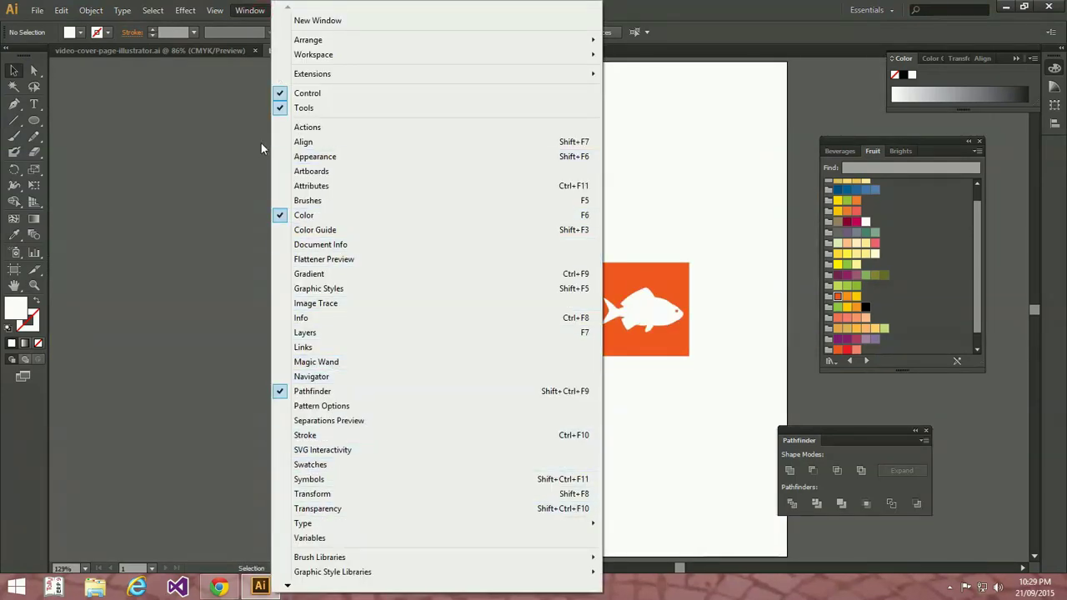
mouse_move(235, 293)
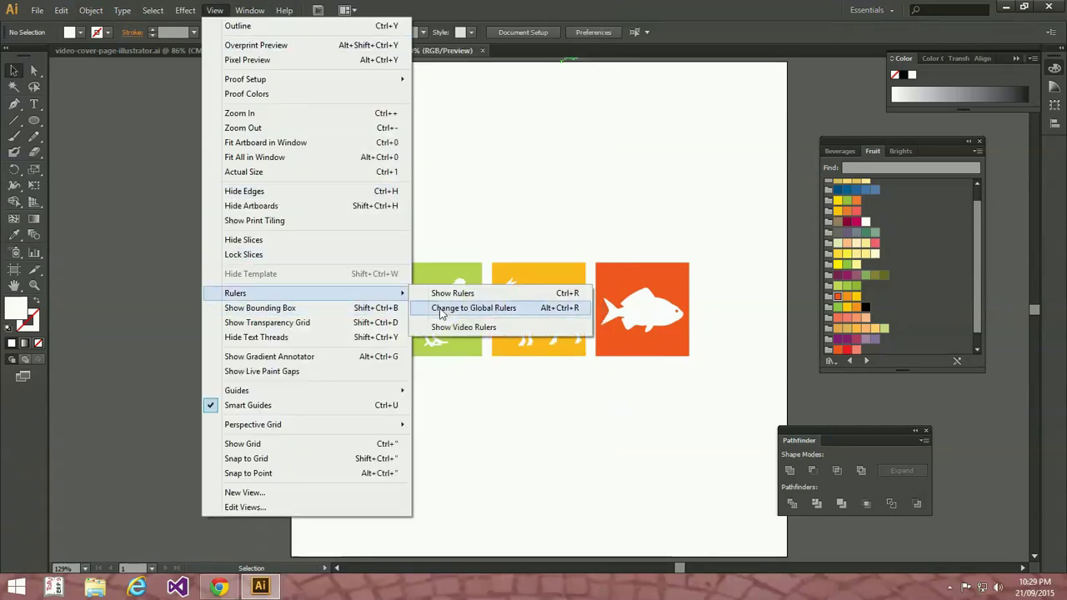
click(564, 294)
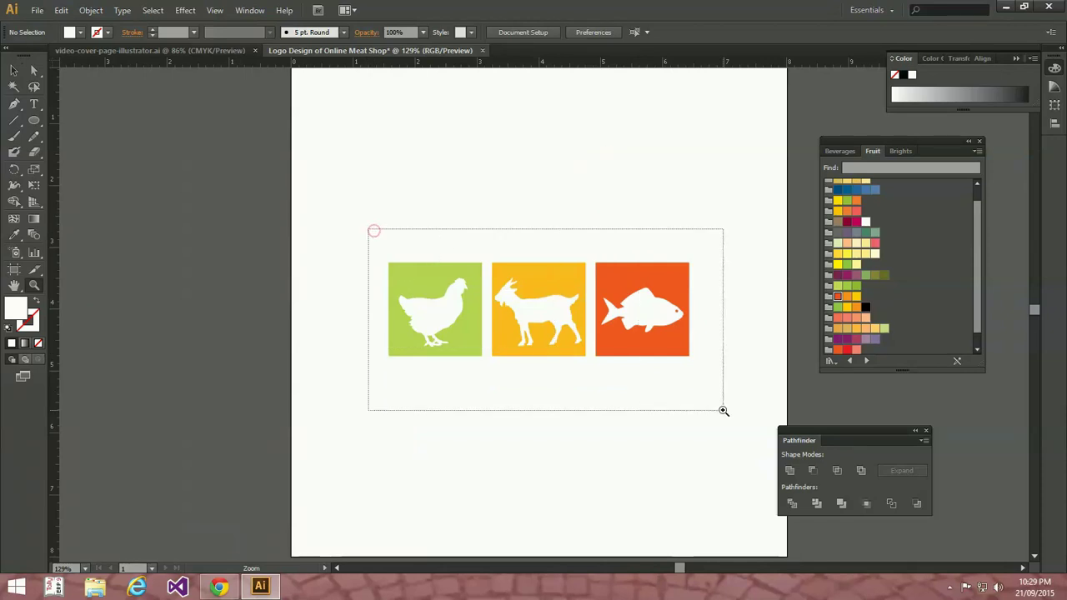
- Zoom in on the animal icons and add horizontal guides at the silhouettes' tops and bottoms
drag(369, 231, 722, 410)
key(shift+Tab)
drag(576, 62, 518, 201)
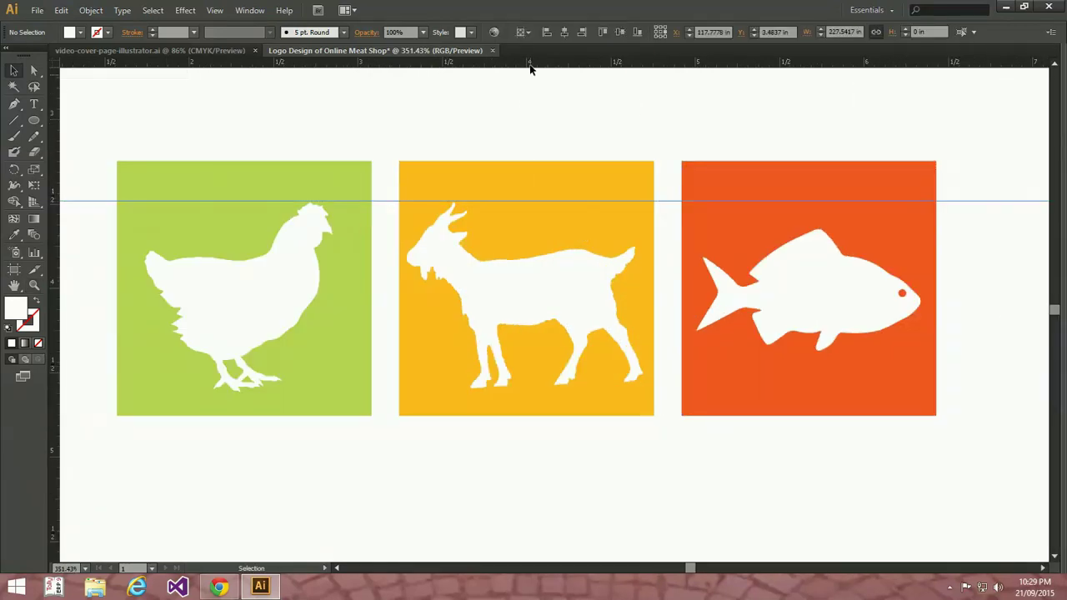
drag(531, 61, 496, 395)
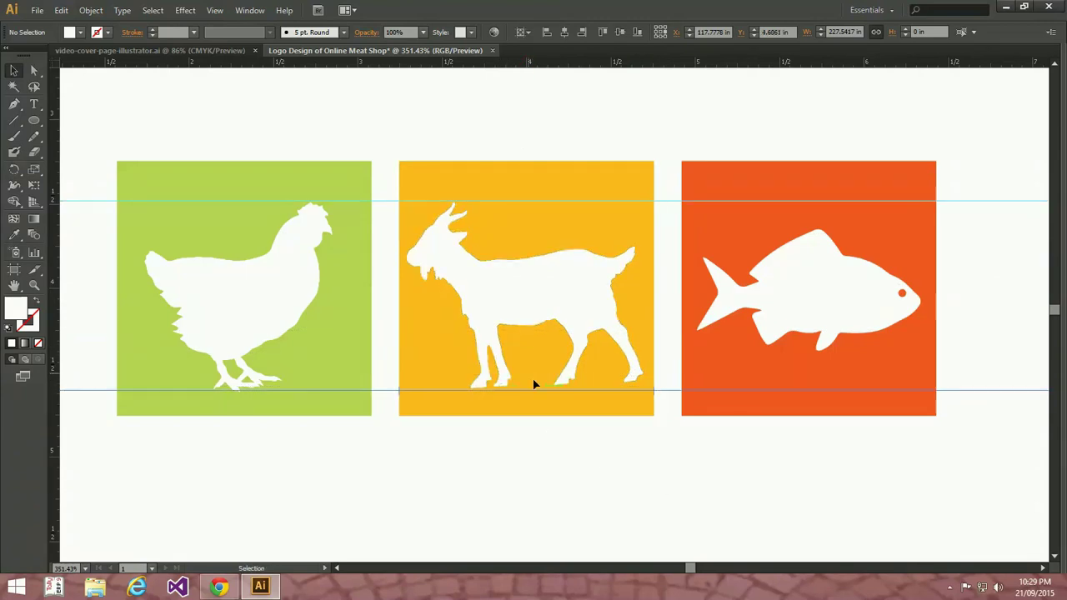
- Zoom in on the fish square and select the fish silhouette
click(281, 292)
click(538, 313)
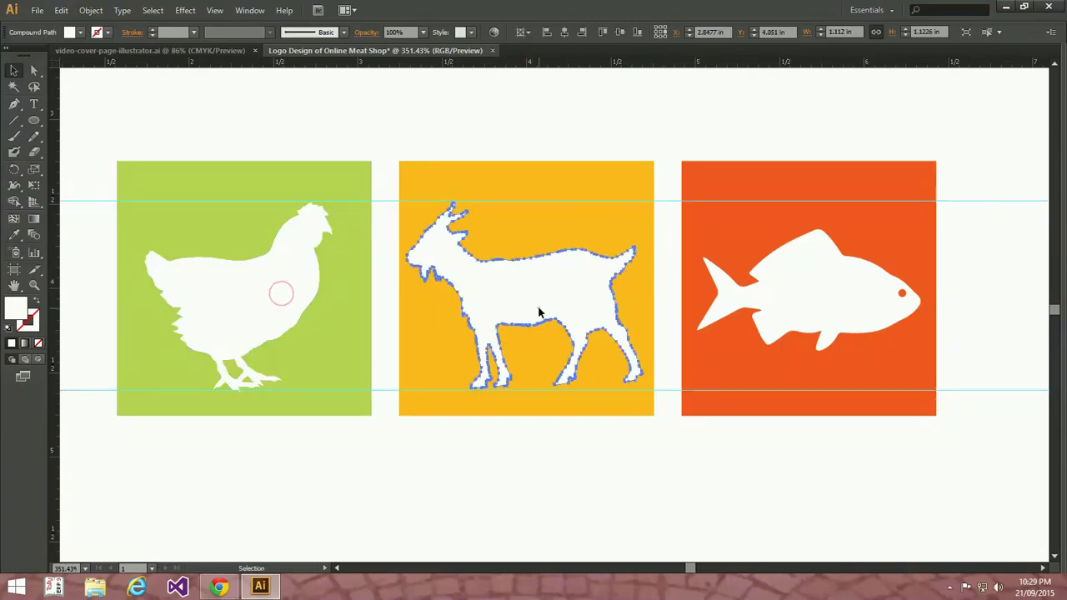
click(652, 126)
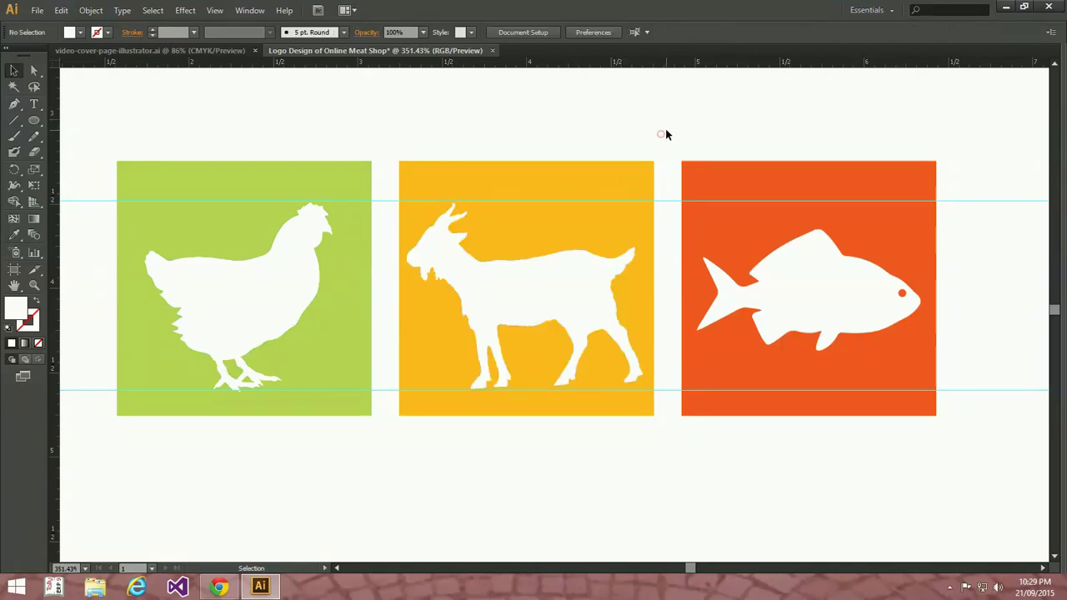
key(z)
drag(635, 221, 971, 463)
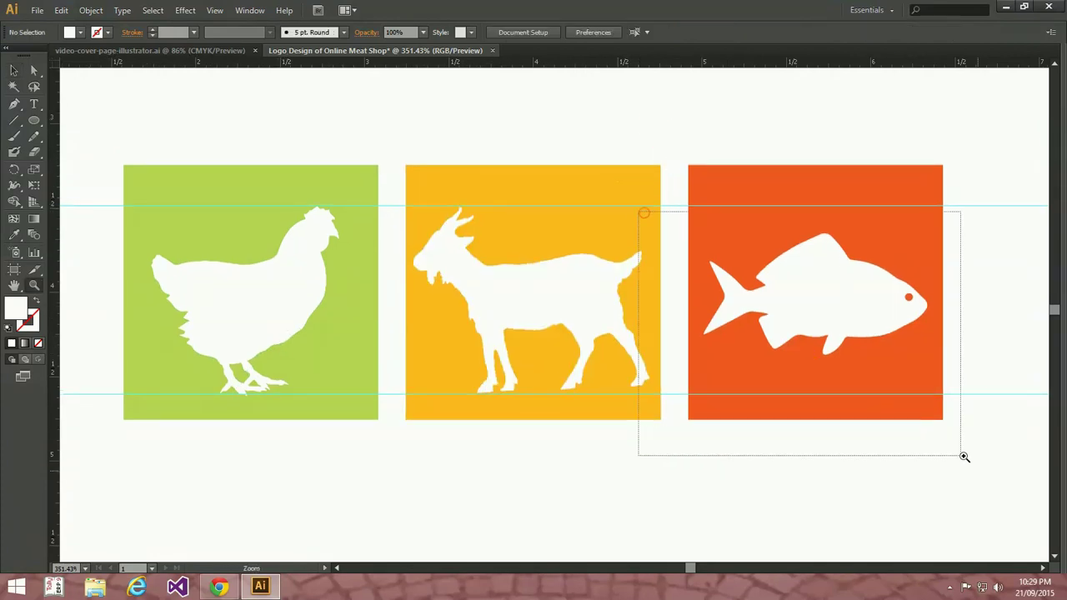
key(v)
click(640, 248)
- Stretch the fish taller toward the lower guide, then undo that scaling
key(ctrl+minus)
key(ctrl+minus)
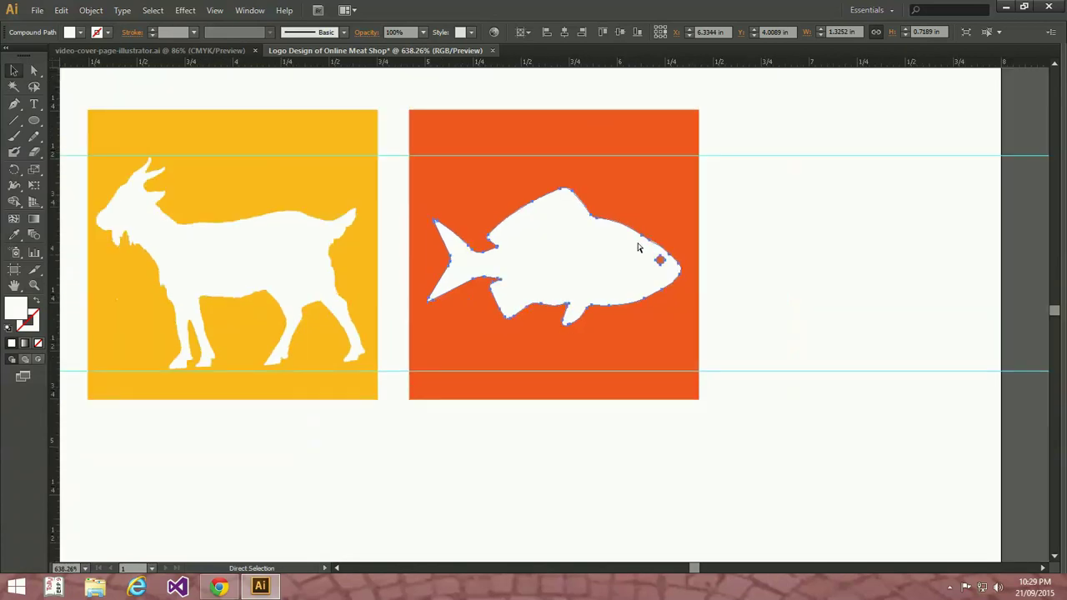
key(e)
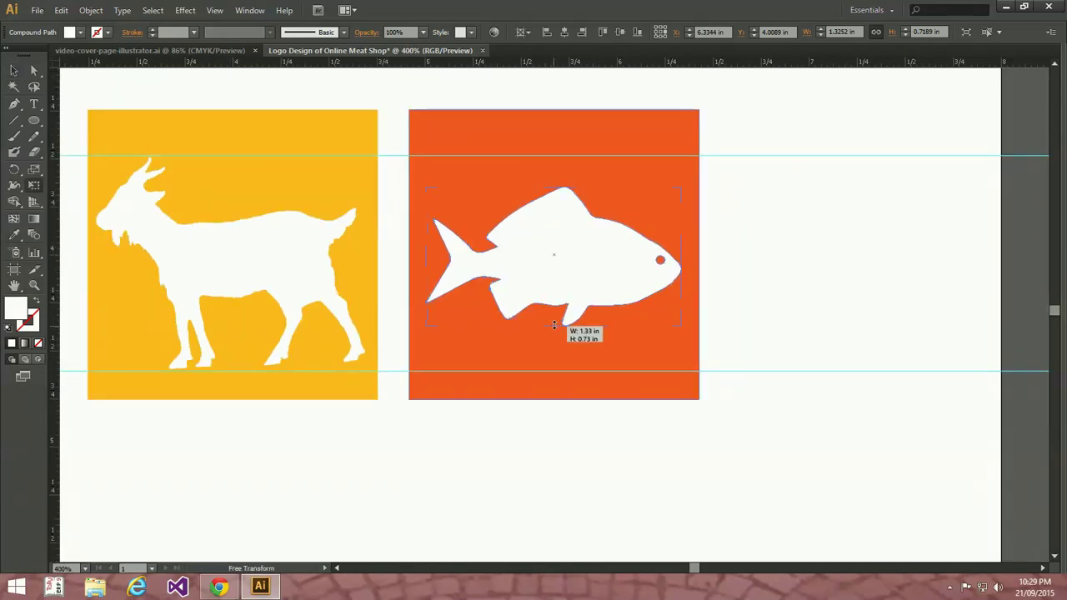
drag(549, 325, 549, 337)
key(v)
click(777, 254)
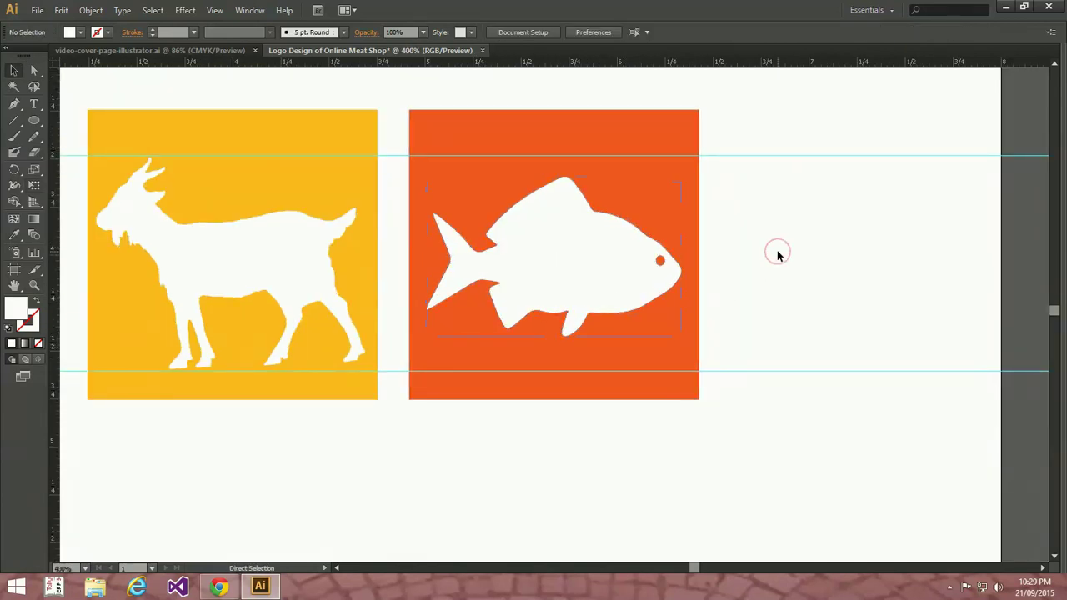
key(ctrl+z)
key(ctrl+z)
- Stretch the fish silhouette slightly taller and zoom in closely on its orange square
key(ctrl+minus)
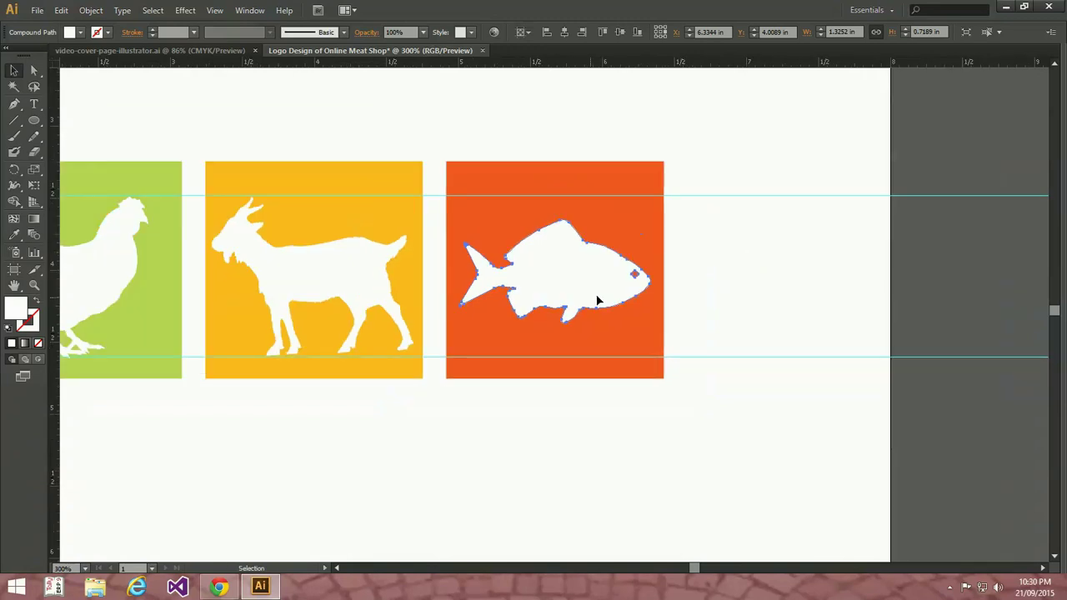
drag(555, 325, 554, 333)
key(v)
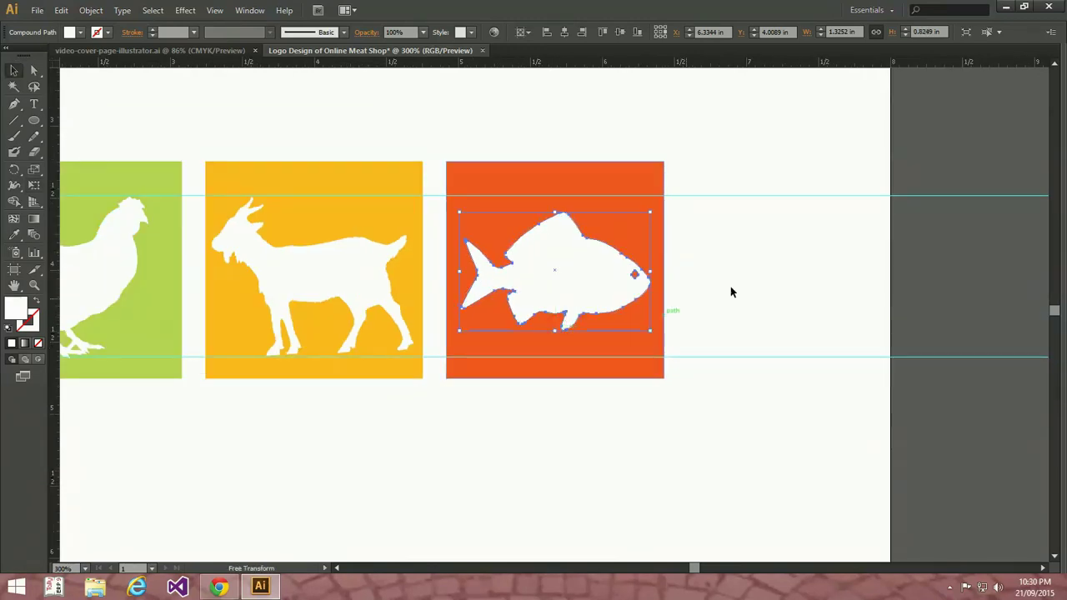
click(731, 286)
key(z)
drag(416, 135, 739, 434)
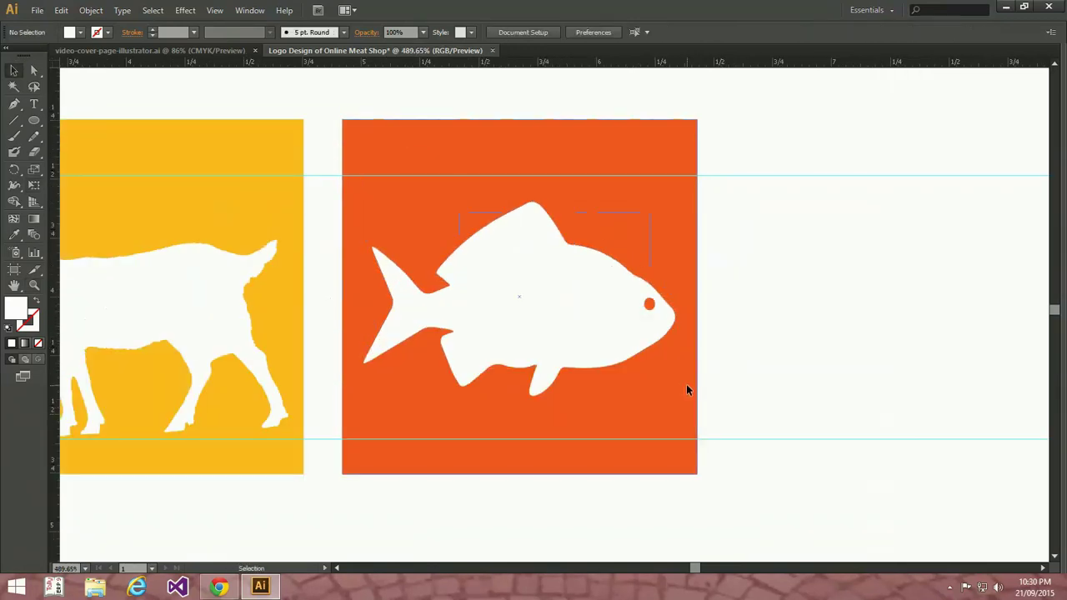
key(v)
click(33, 124)
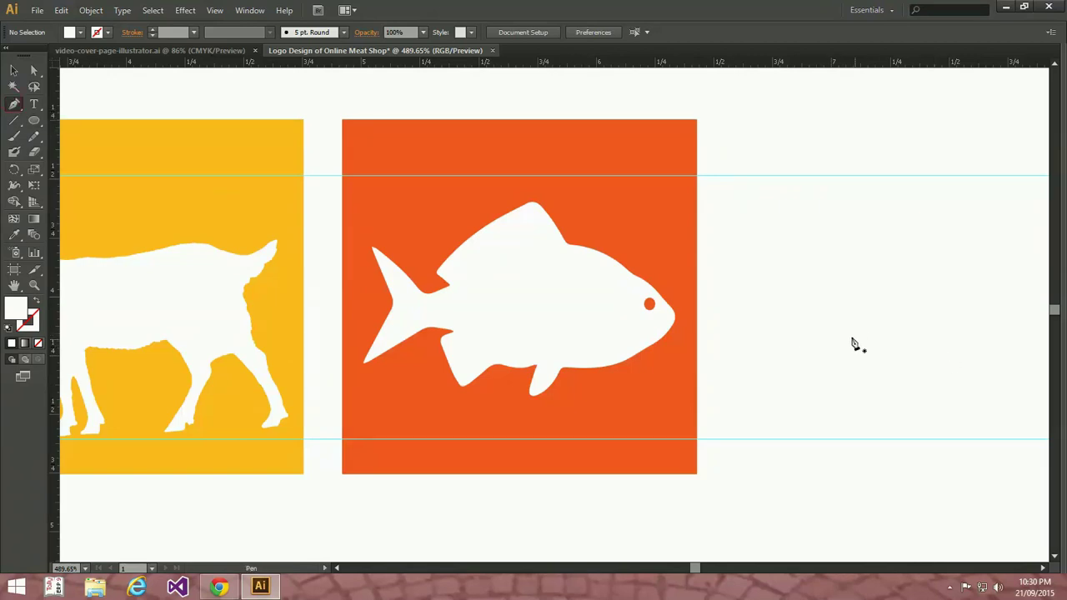
- Draw a closed crescent path with the Pen tool beside the orange square
click(931, 342)
drag(833, 402, 787, 407)
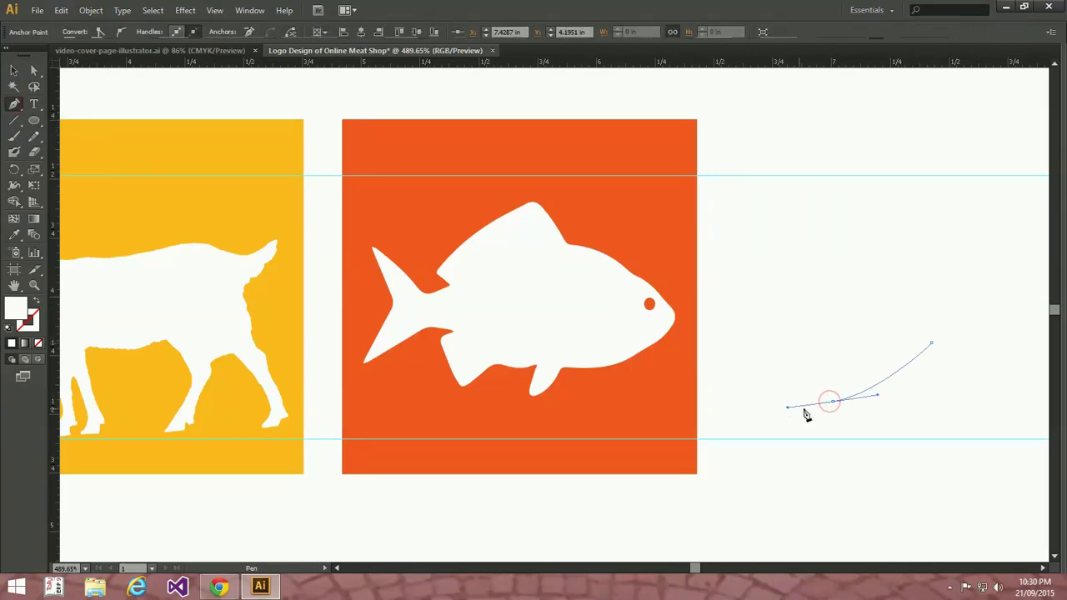
key(Delete)
drag(927, 331, 947, 261)
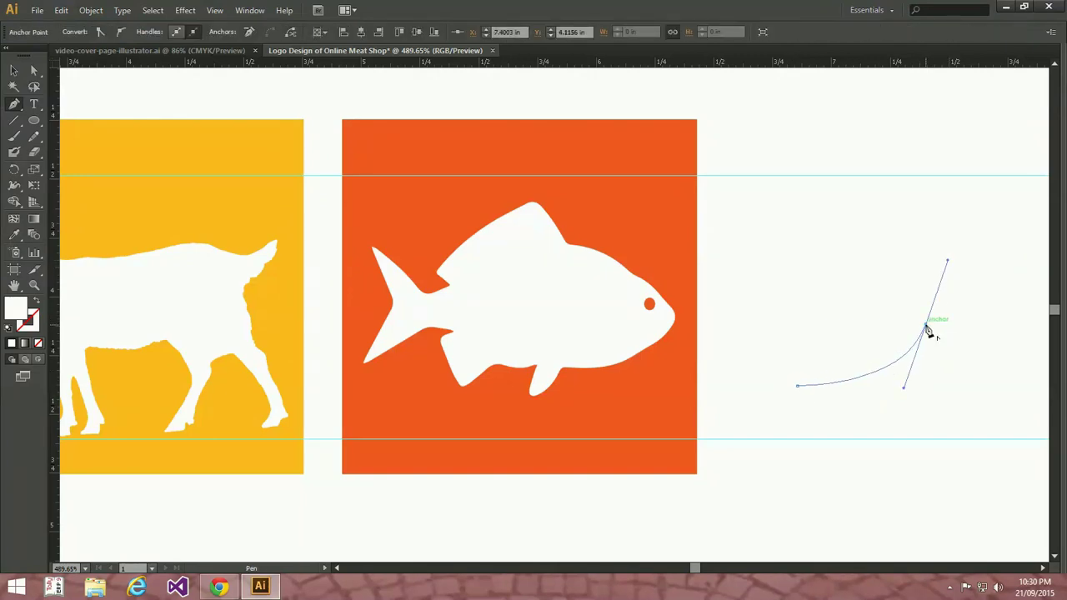
drag(797, 385, 677, 381)
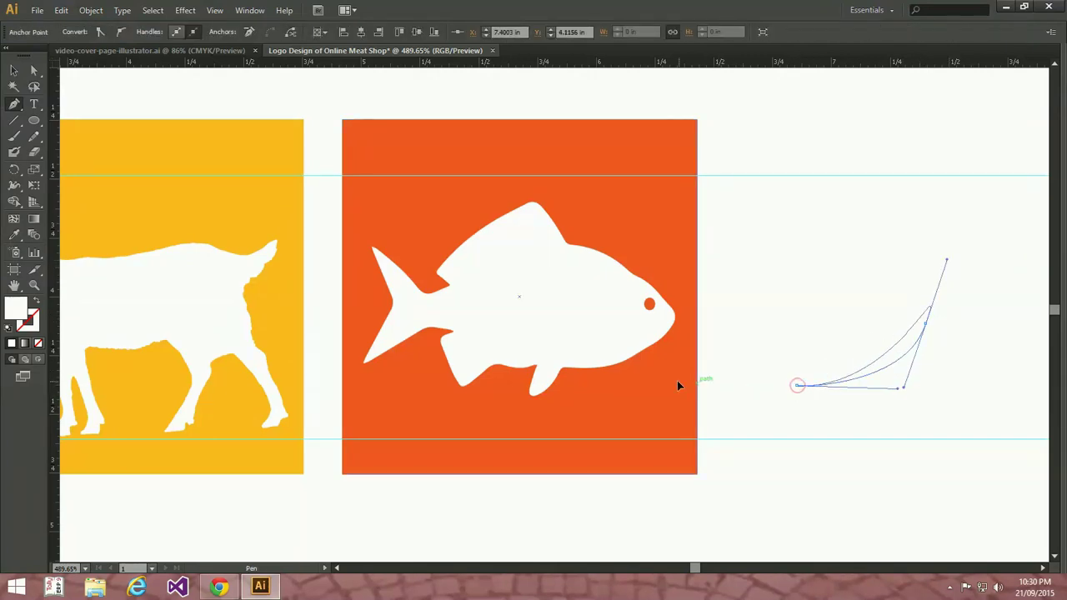
key(v)
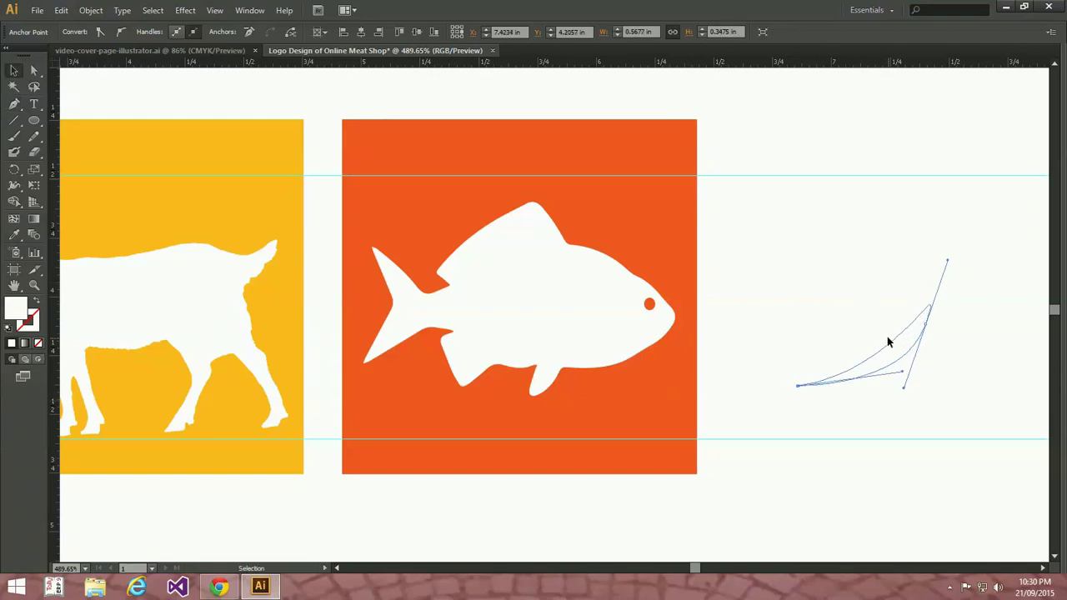
- Move the crescent onto the orange square and scale it down
drag(887, 336, 872, 344)
drag(712, 390, 639, 396)
key(e)
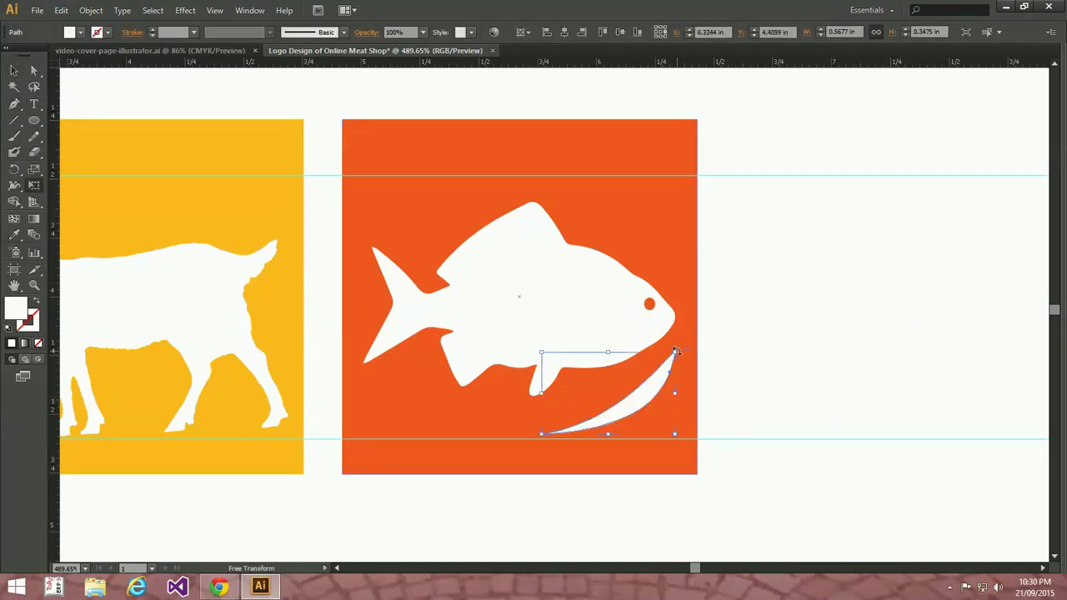
mouse_move(681, 358)
mouse_down()
mouse_move(642, 360)
mouse_move(643, 374)
mouse_up()
key(v)
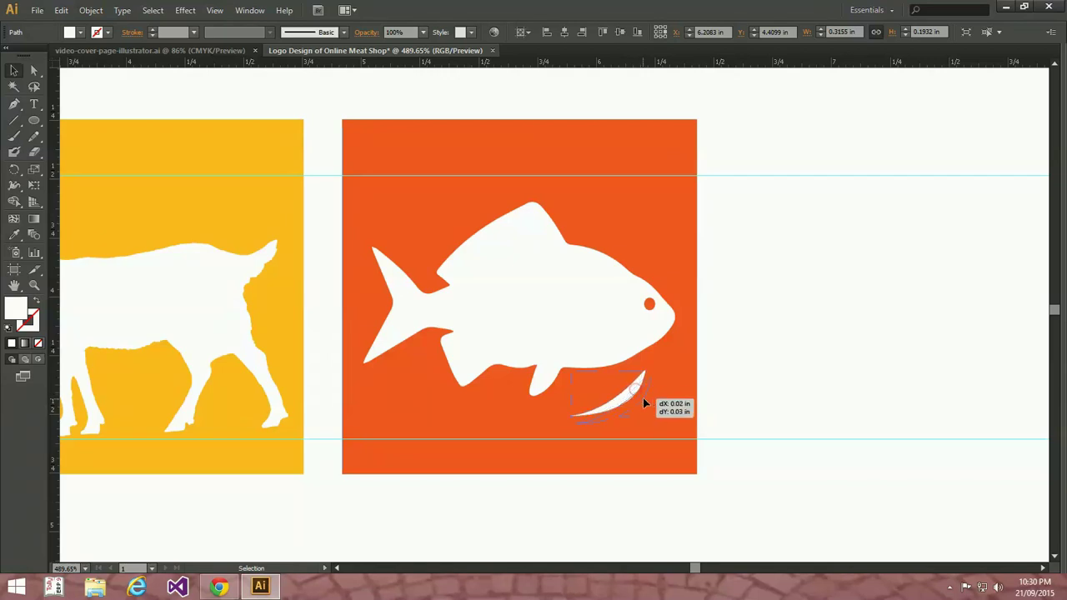
mouse_move(651, 417)
mouse_down()
mouse_move(658, 427)
mouse_move(704, 414)
mouse_move(659, 425)
mouse_up()
- Rotate the crescent flatter so it sits under the fish's head
click(788, 343)
click(647, 409)
key(e)
key(v)
click(784, 356)
key(ctrl+0)
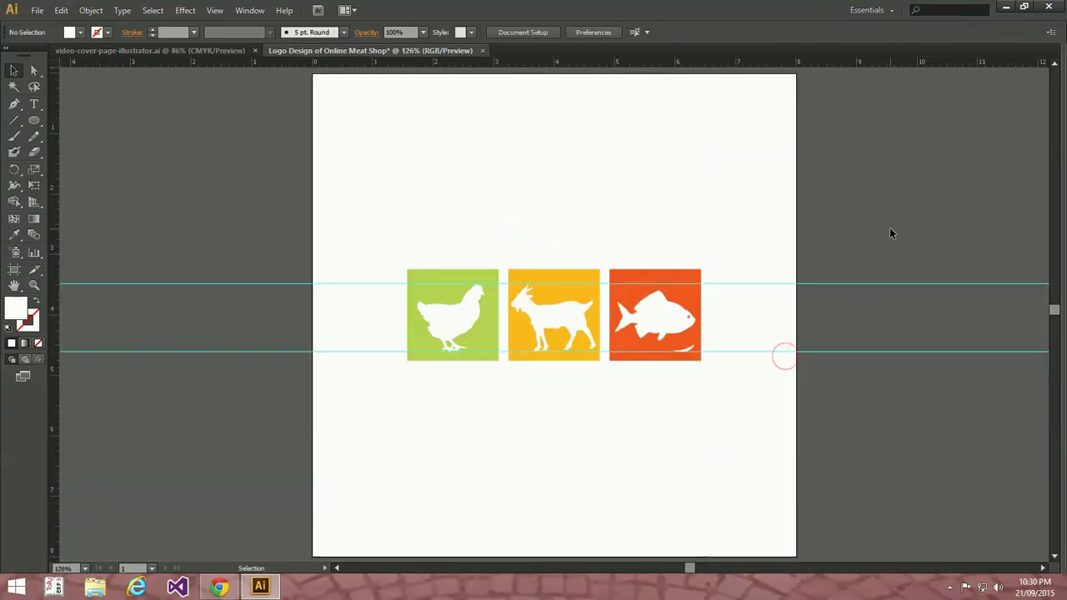
- Delete both horizontal guides
drag(890, 269, 877, 374)
key(Delete)
drag(423, 210, 797, 417)
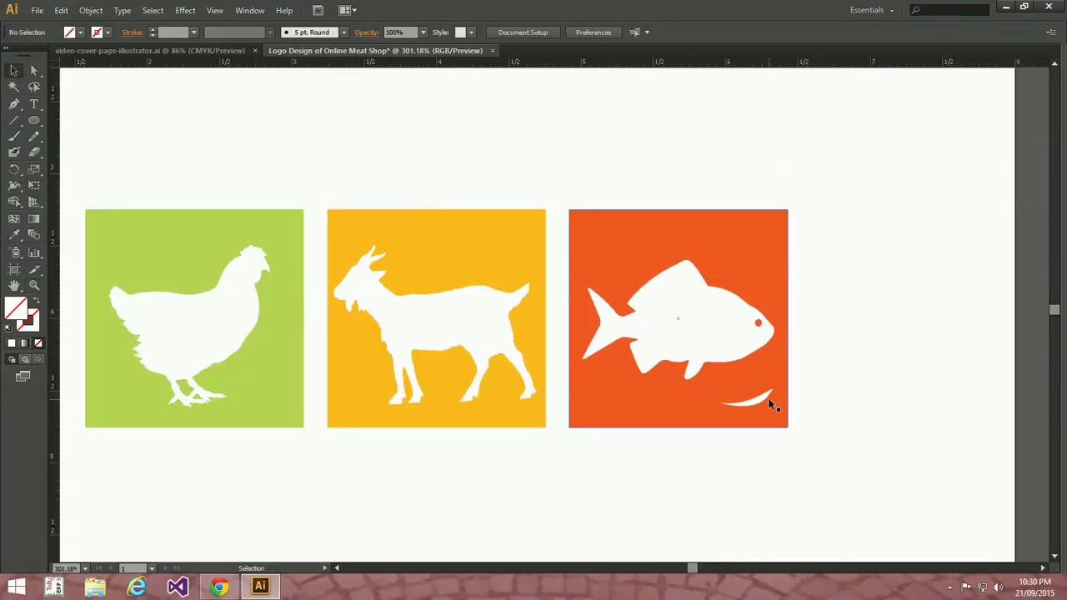
click(768, 398)
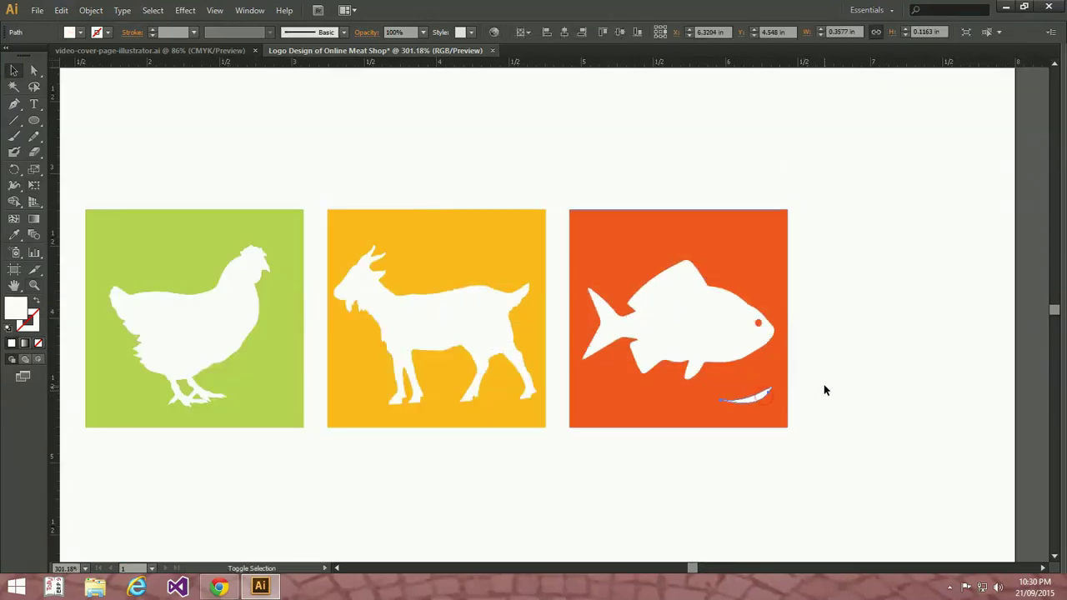
click(835, 346)
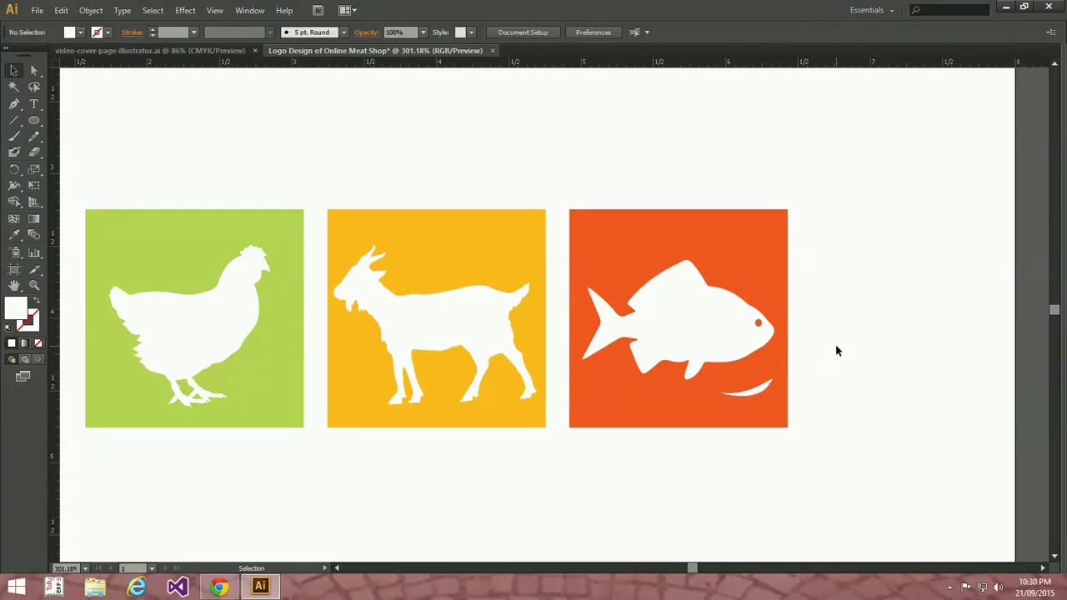
- Slightly resize the crescent under the fish and recentre the tiles at 200%
key(ctrl+minus)
click(697, 360)
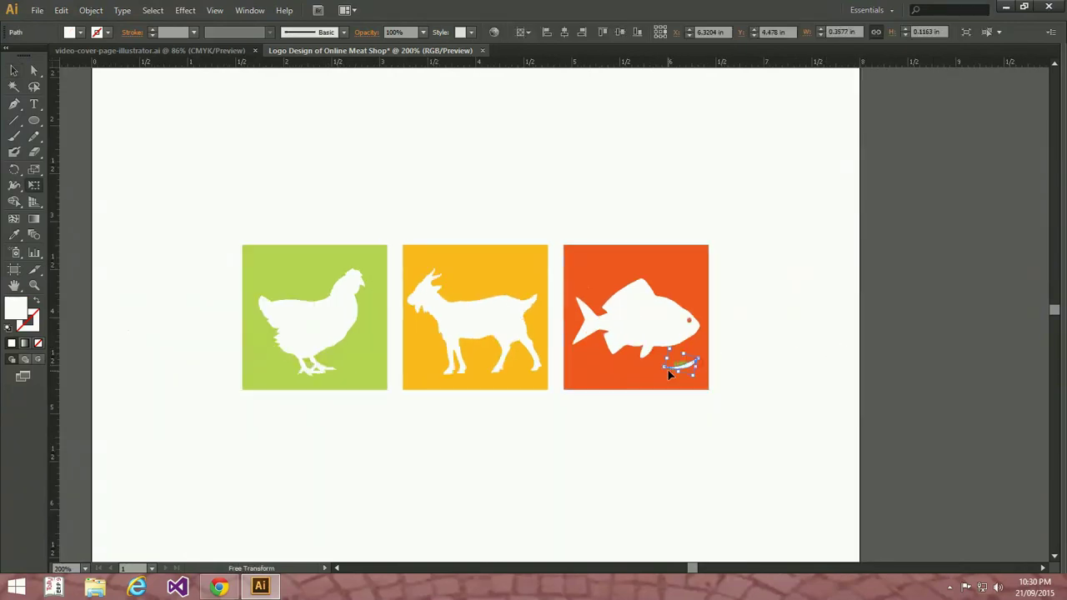
drag(670, 365, 672, 365)
key(v)
click(833, 334)
mouse_move(751, 232)
mouse_down()
mouse_move(813, 265)
mouse_move(642, 484)
mouse_up()
key(a)
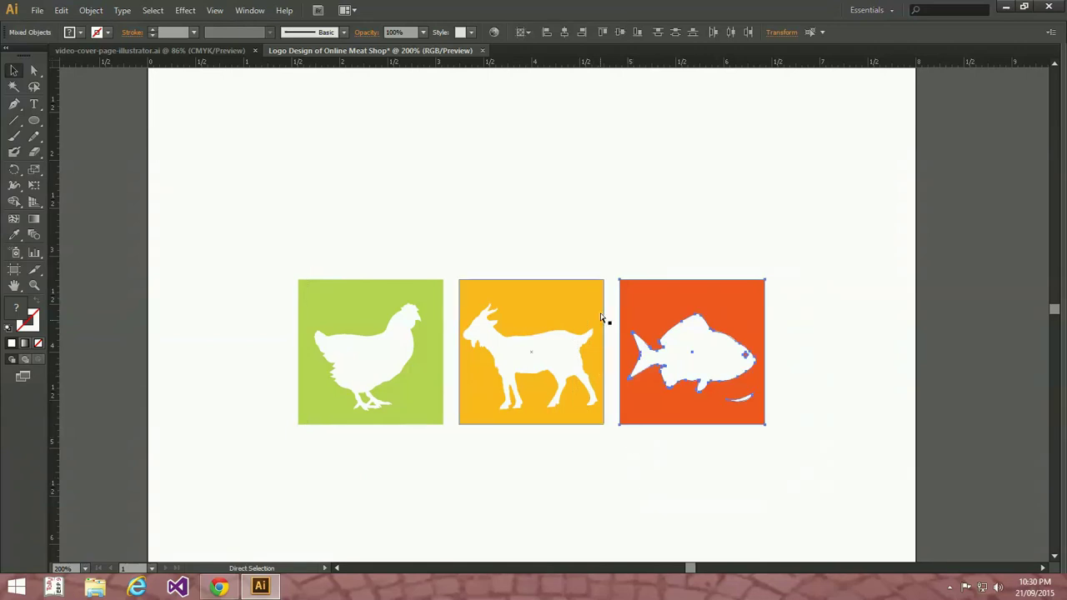
- Try marquee-selecting the chicken and goat tiles with their squares
click(546, 233)
drag(475, 228, 593, 464)
drag(316, 241, 438, 442)
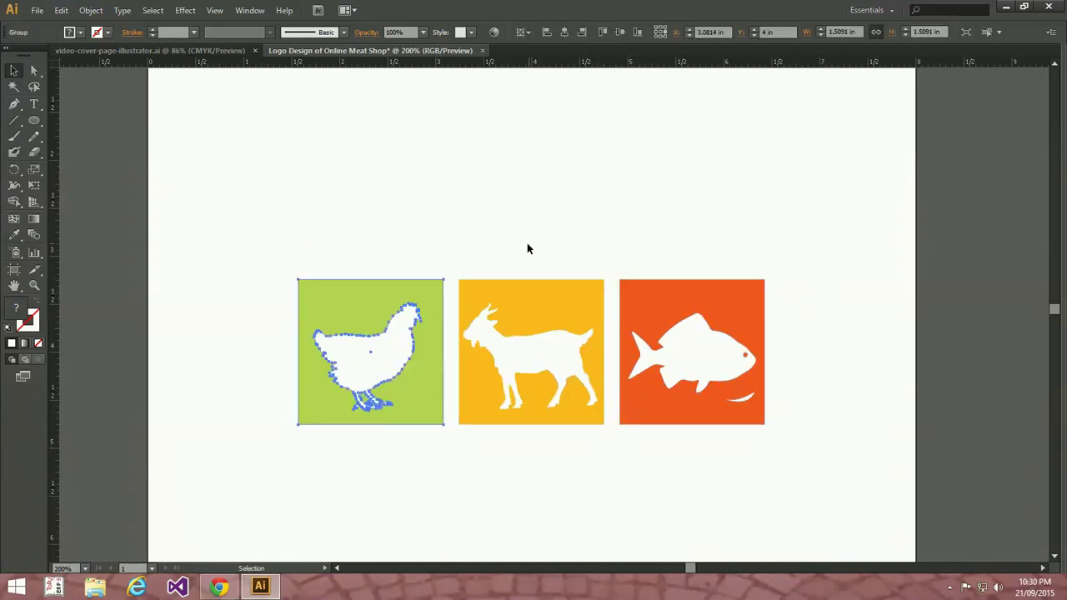
drag(528, 240, 584, 488)
drag(674, 252, 753, 275)
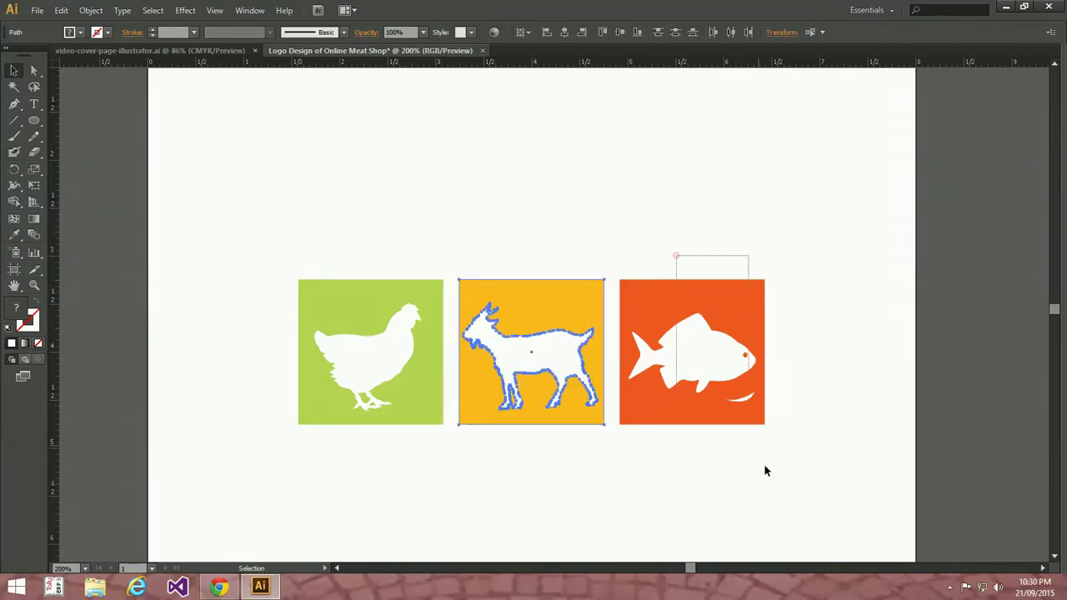
- Pick out the chicken, goat and fish silhouettes one by one
click(578, 484)
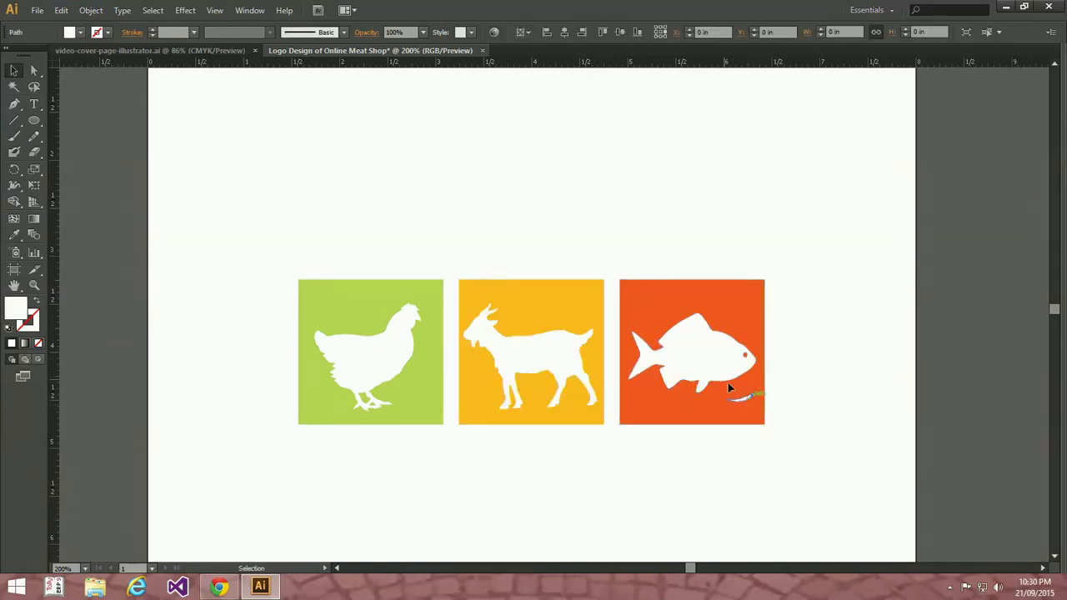
click(678, 360)
click(501, 356)
shift+click(404, 347)
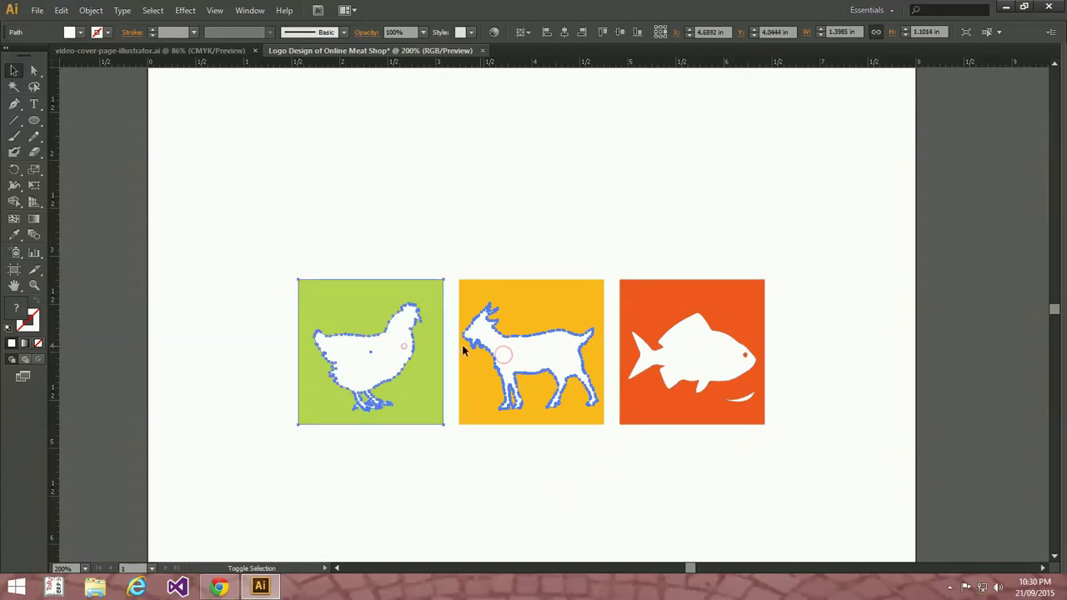
shift+click(691, 354)
click(401, 213)
click(367, 308)
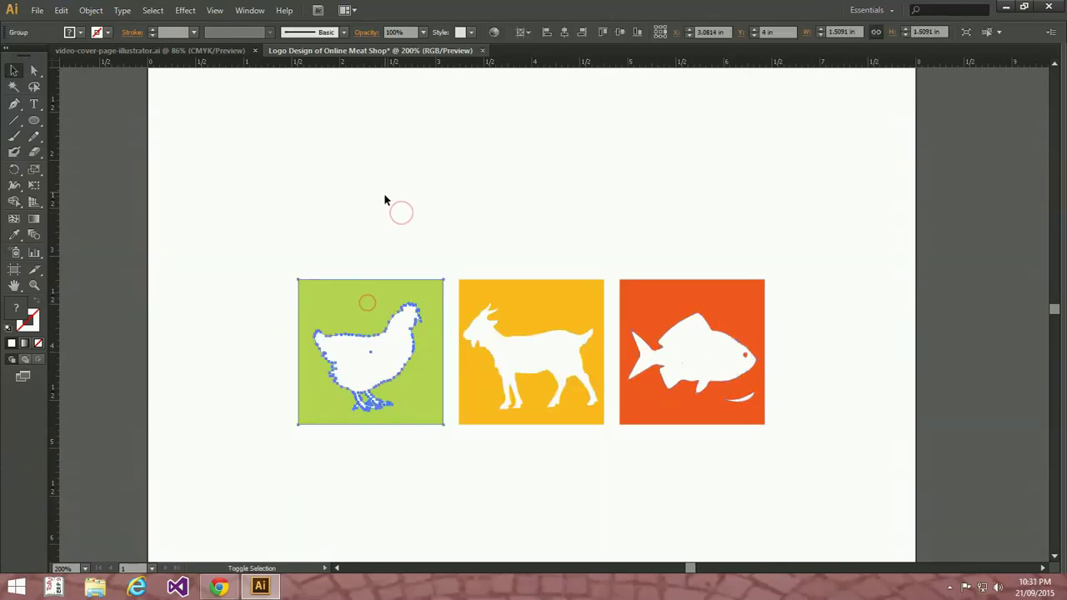
click(383, 193)
click(384, 350)
click(370, 194)
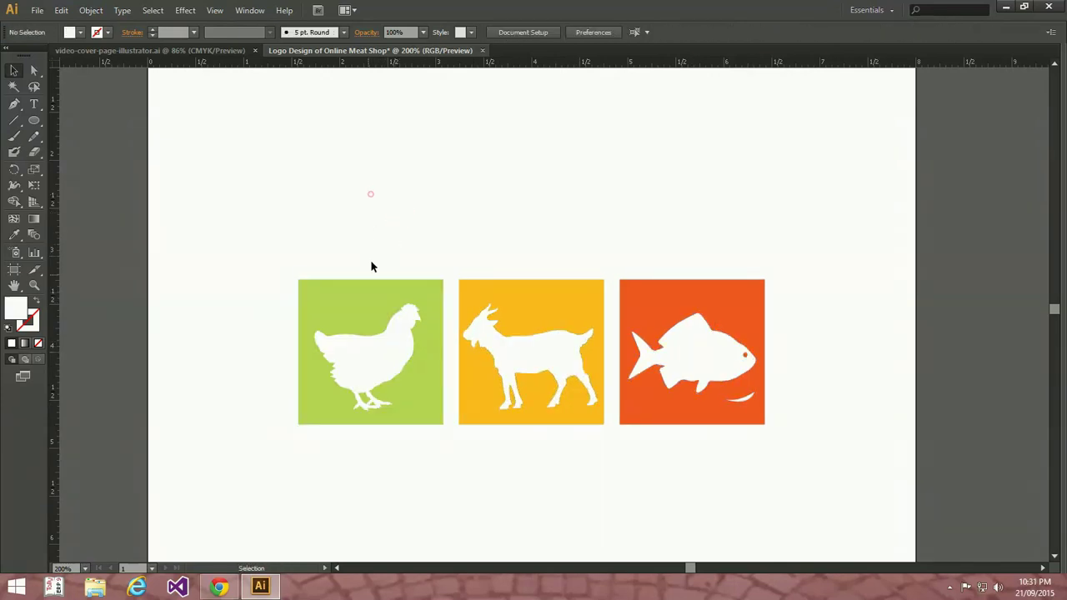
click(384, 338)
- Select all three silhouettes and nudge them up two arrow-key steps
click(369, 282)
click(557, 353)
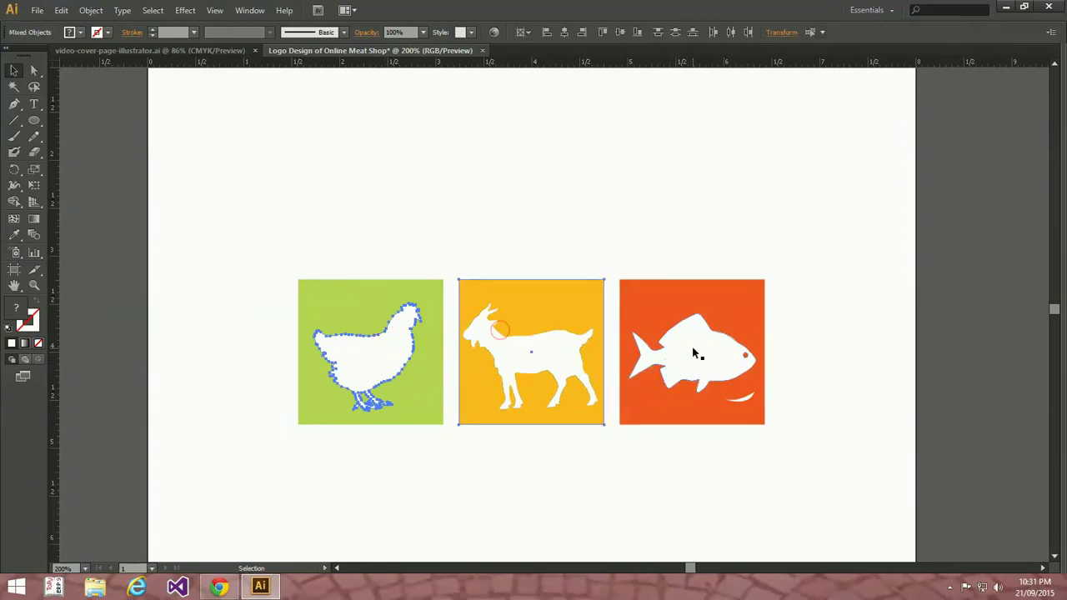
click(692, 346)
shift+click(568, 342)
shift+click(409, 356)
key(Up)
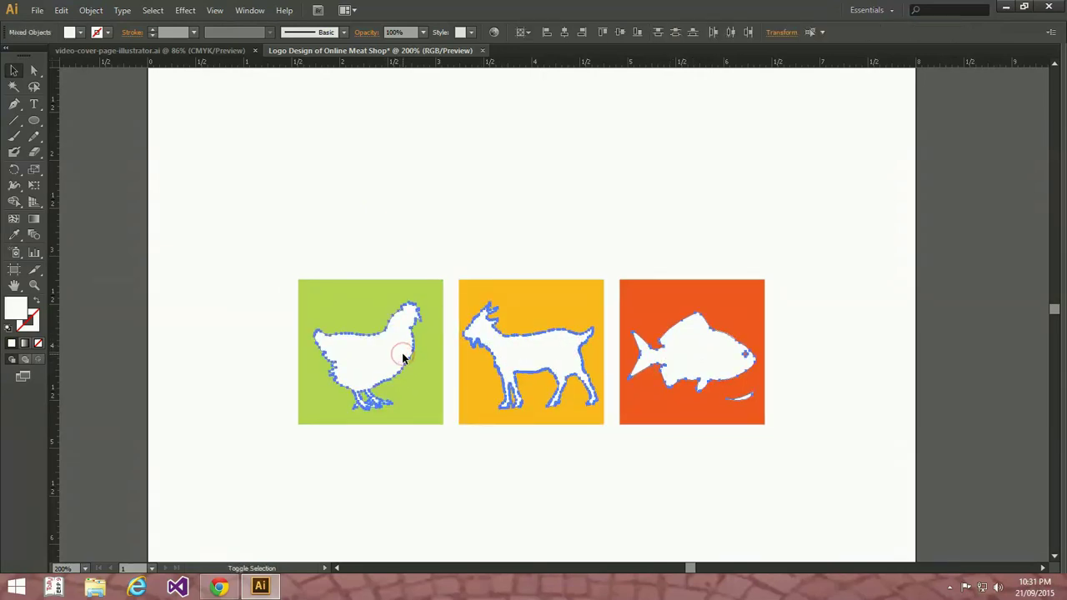
key(Up)
key(Up)
click(357, 233)
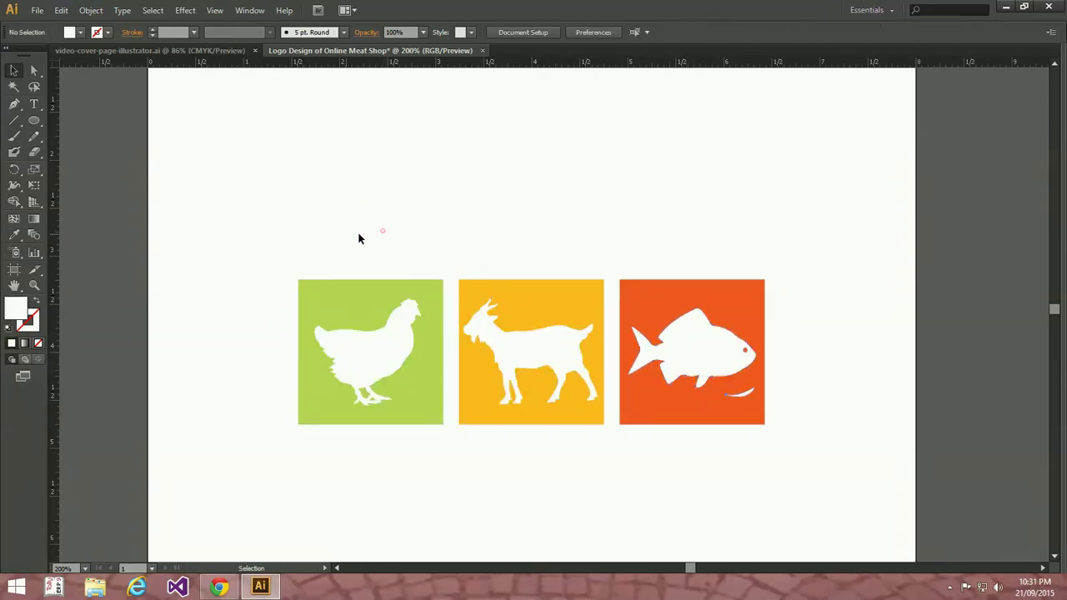
- Group the chicken silhouette with its green square
drag(308, 239, 430, 466)
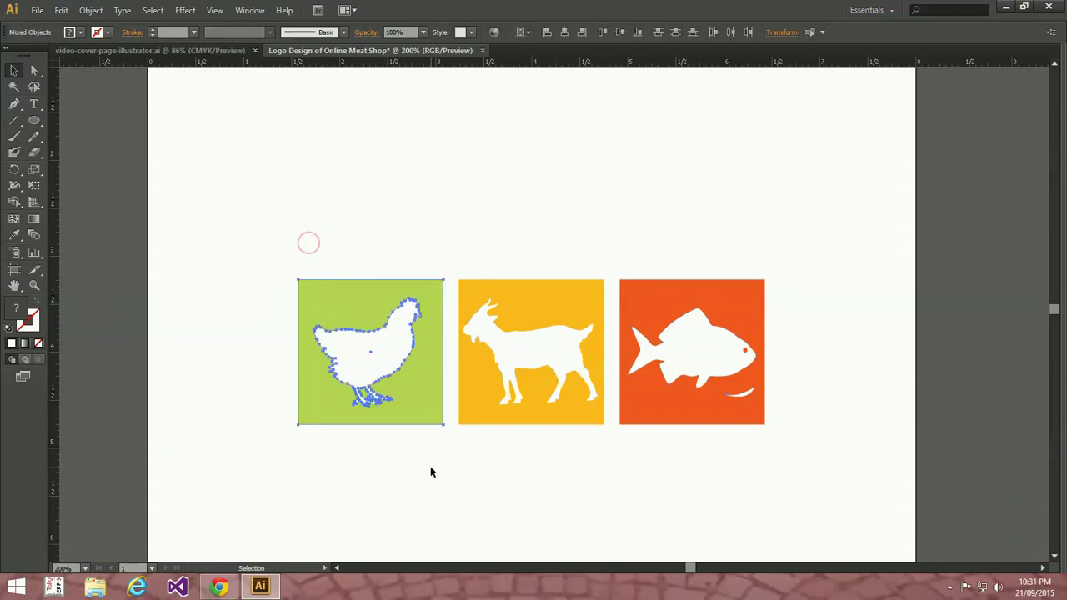
click(91, 10)
click(101, 58)
- Test-drag the fish, goat and chicken tiles to confirm each moves as one, undoing each move
drag(572, 467, 573, 468)
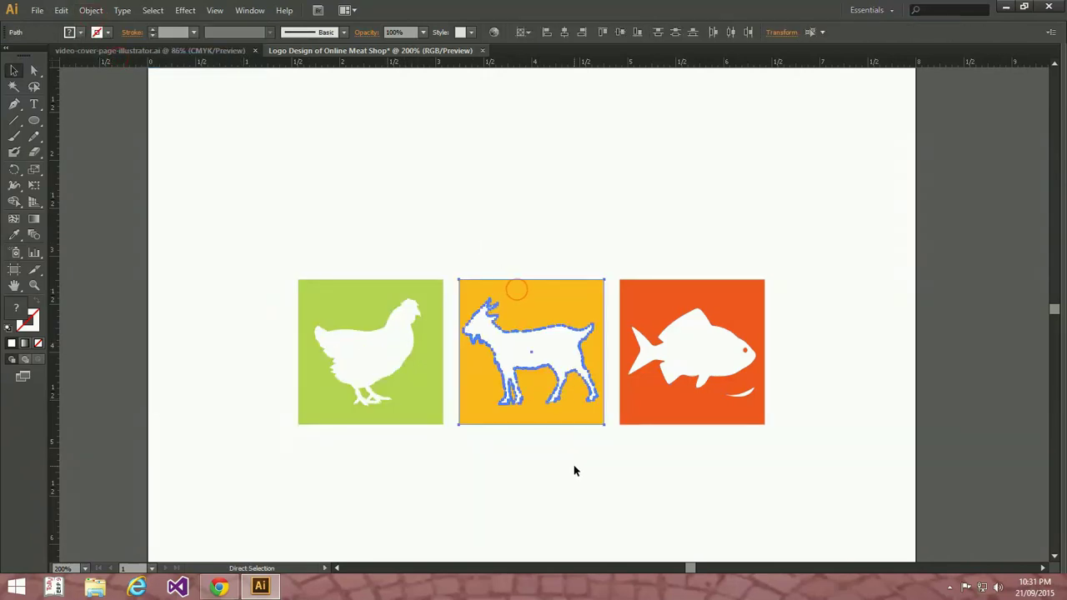
mouse_move(646, 261)
mouse_down()
mouse_move(781, 515)
mouse_move(810, 309)
mouse_up()
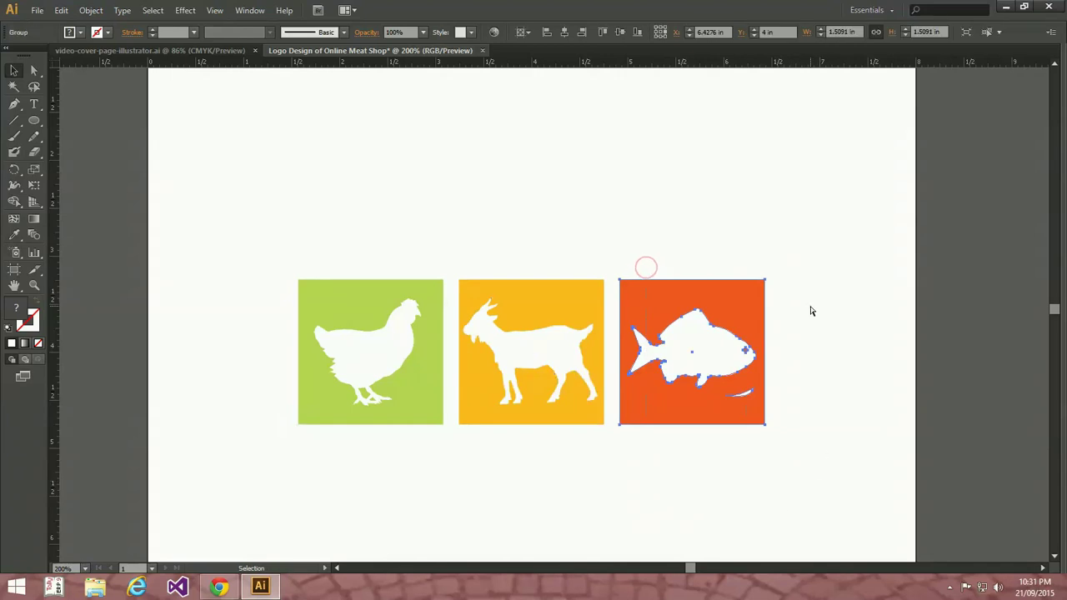
drag(726, 283, 845, 181)
key(ctrl+z)
drag(538, 307, 537, 204)
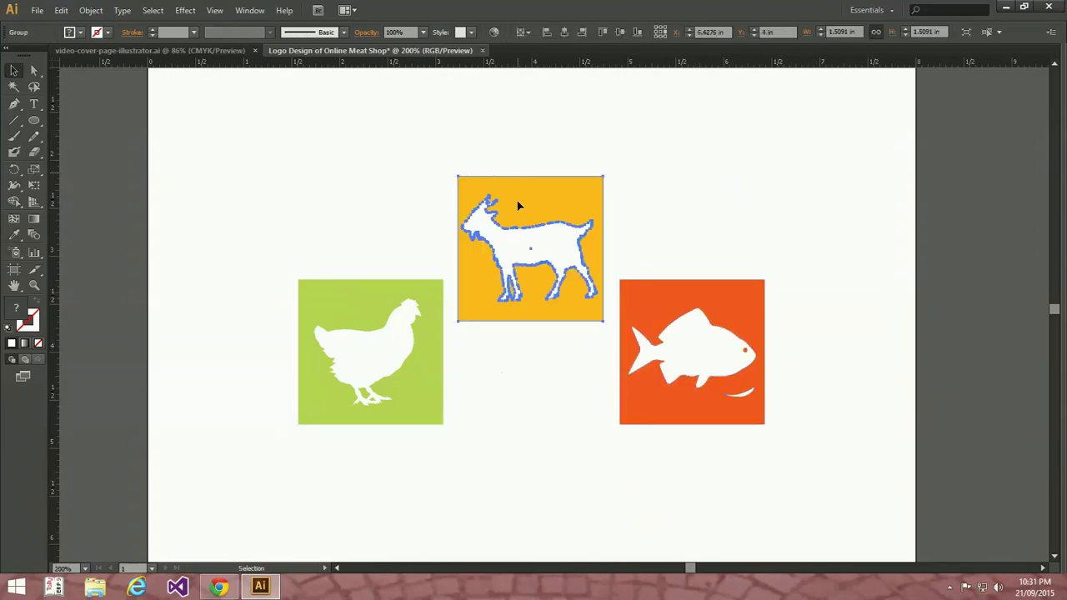
key(ctrl+z)
drag(342, 288, 283, 218)
key(ctrl+z)
click(501, 225)
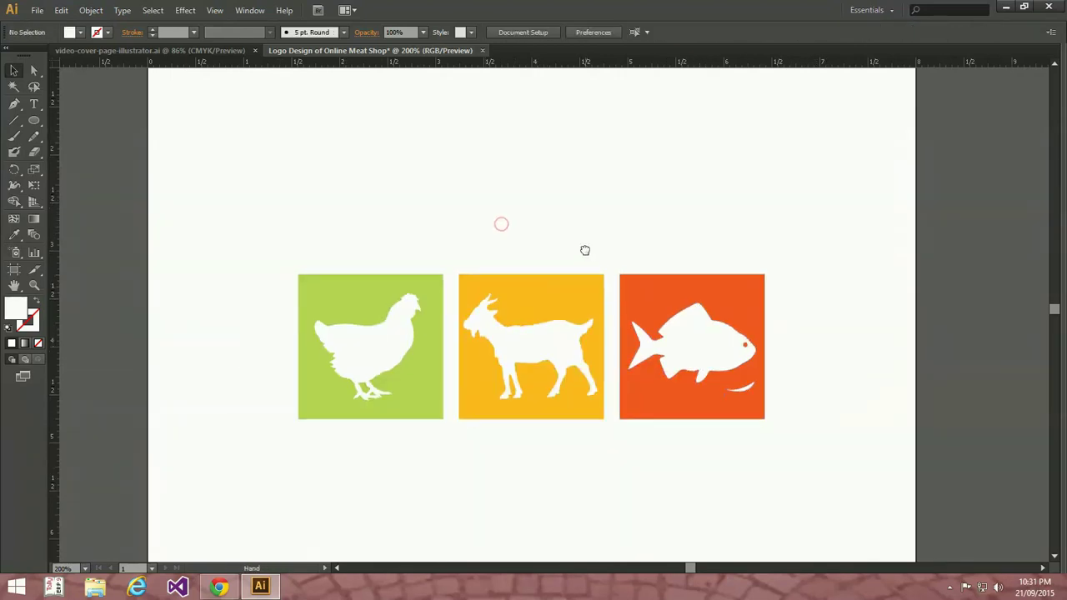
drag(583, 247, 547, 171)
click(496, 155)
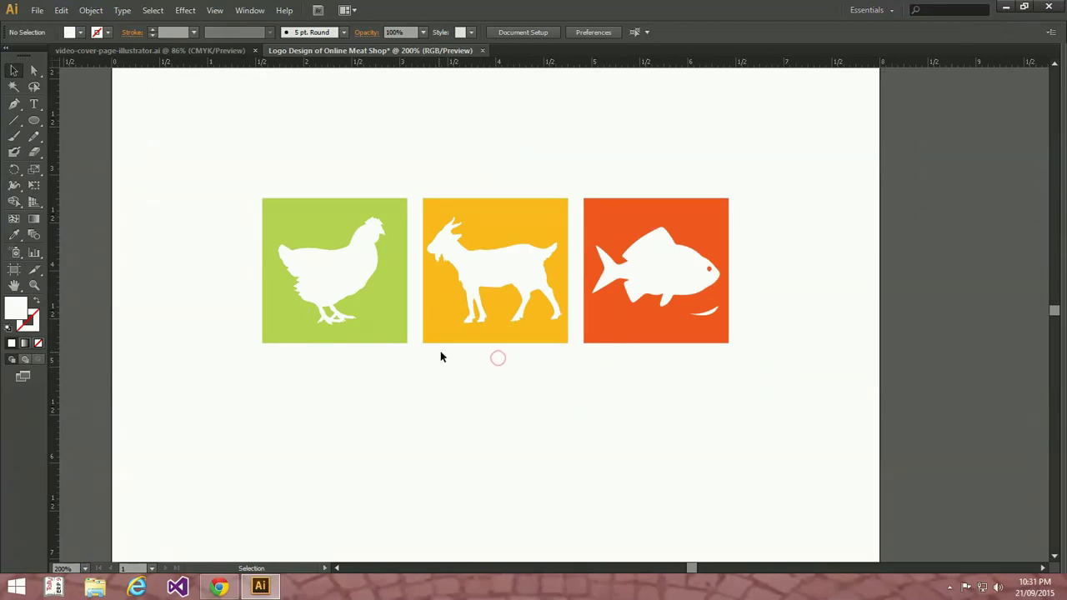
- Add 'Online Meat Shop' text below the tiles and enlarge it about 2.5 times
key(t)
click(333, 398)
text(Online Meat Shop)
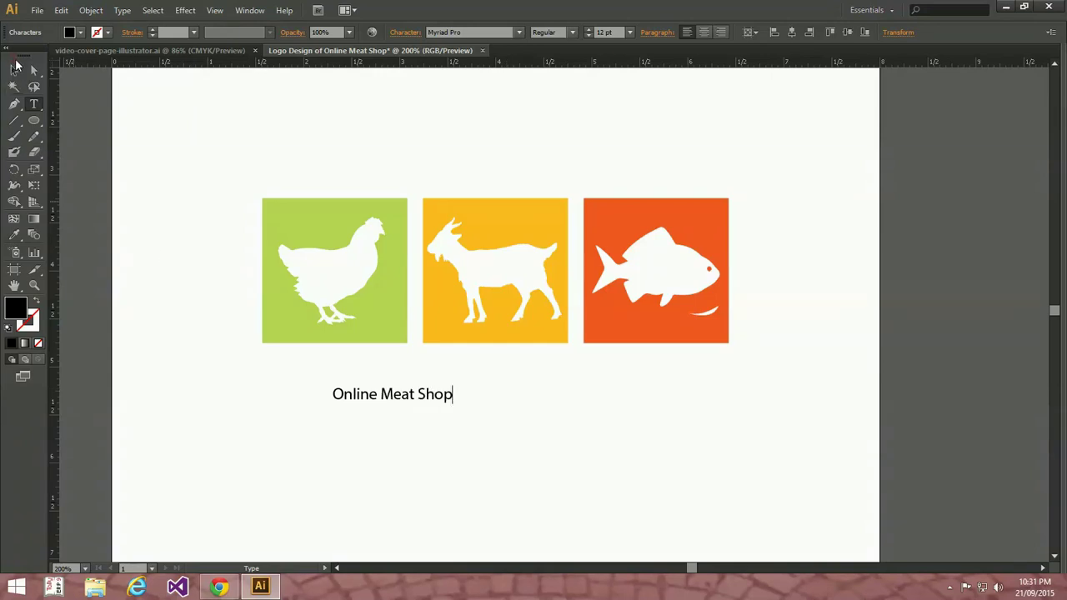
click(15, 68)
key(e)
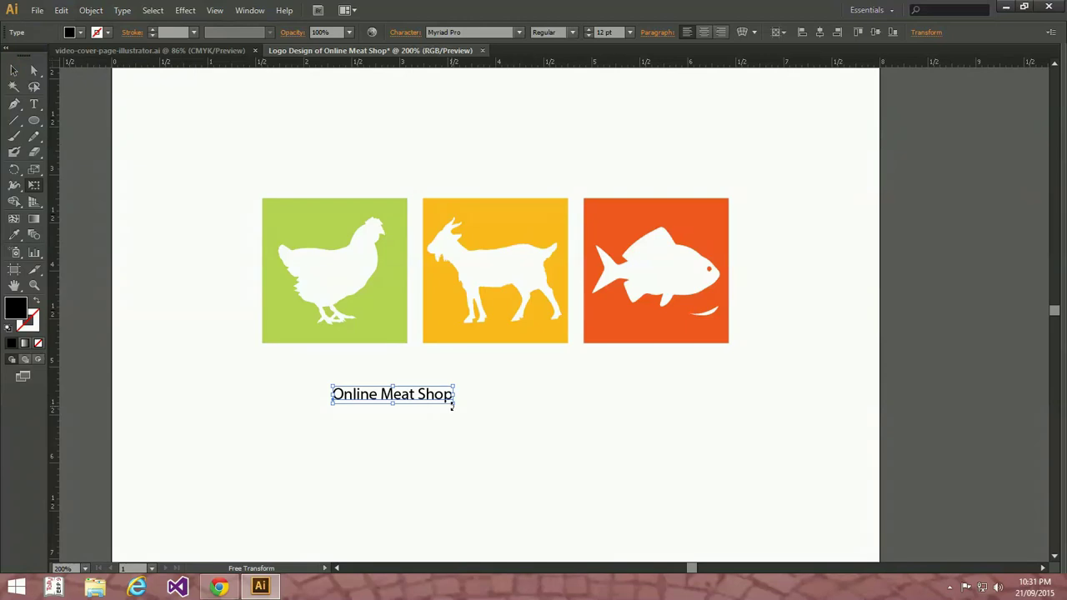
drag(452, 405, 631, 478)
key(v)
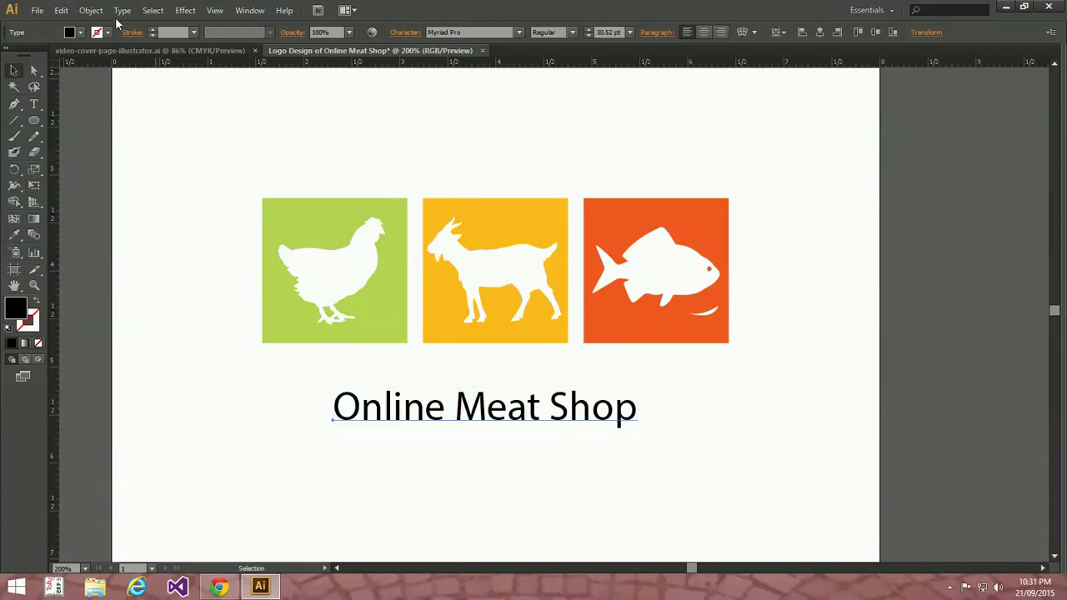
- Convert the headline to UPPERCASE and move it just beneath the animal squares
click(122, 10)
click(213, 185)
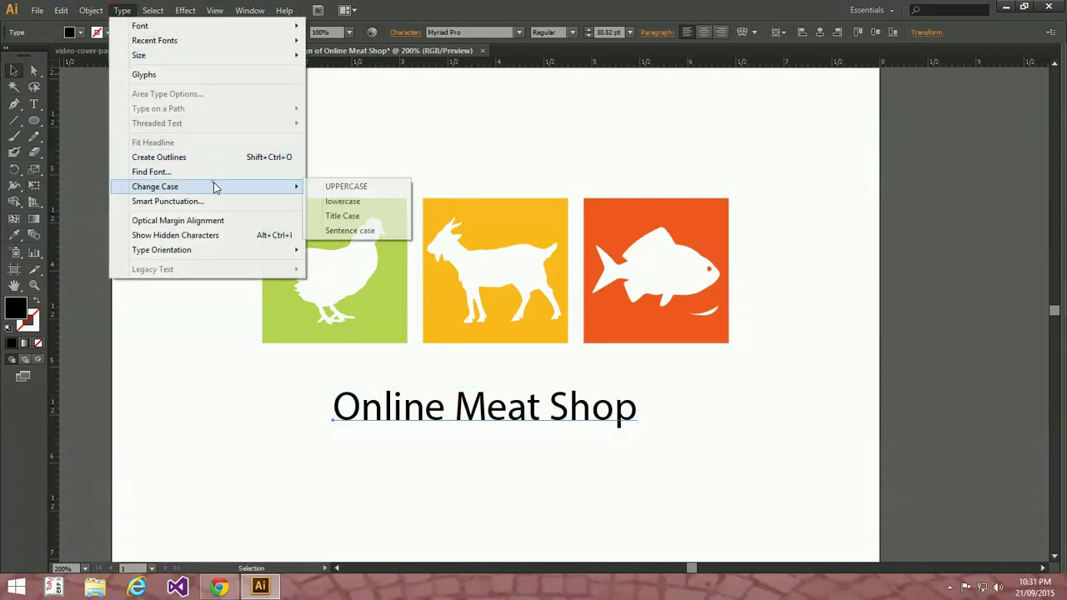
click(333, 185)
drag(557, 410, 489, 378)
- Set the headline font to Arial, then browse the font list and settle on Corbel
click(458, 32)
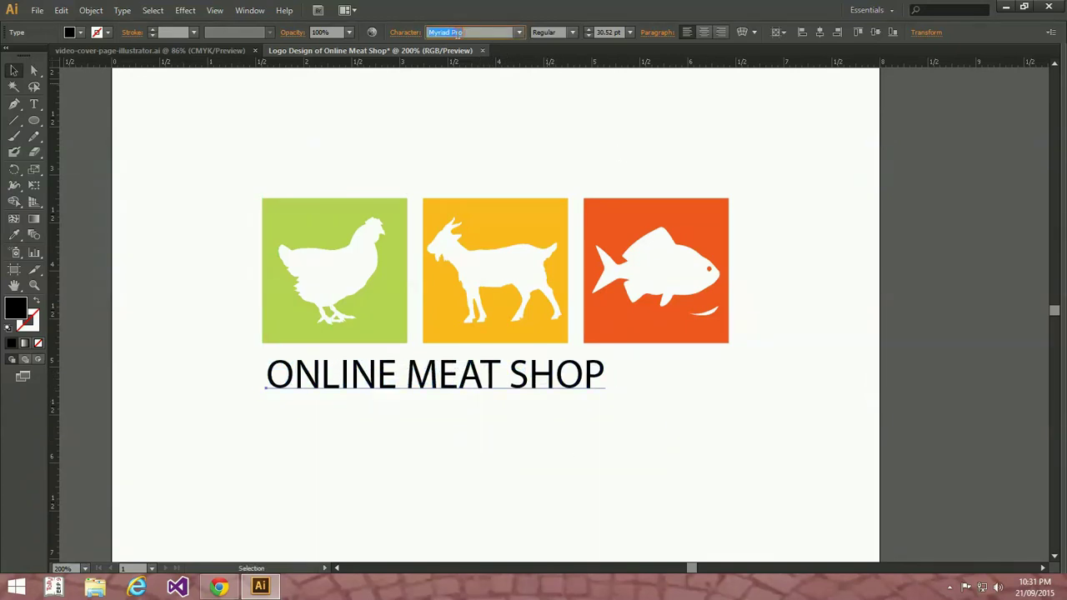
text(Arial)
key(Return)
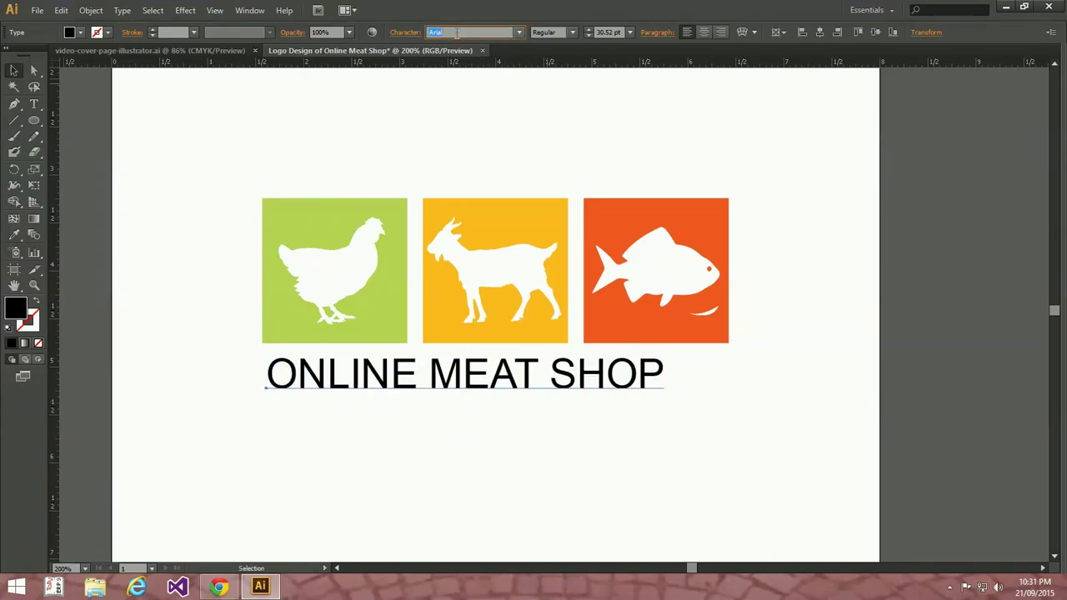
key(Down)
key(Down)
key(Down)
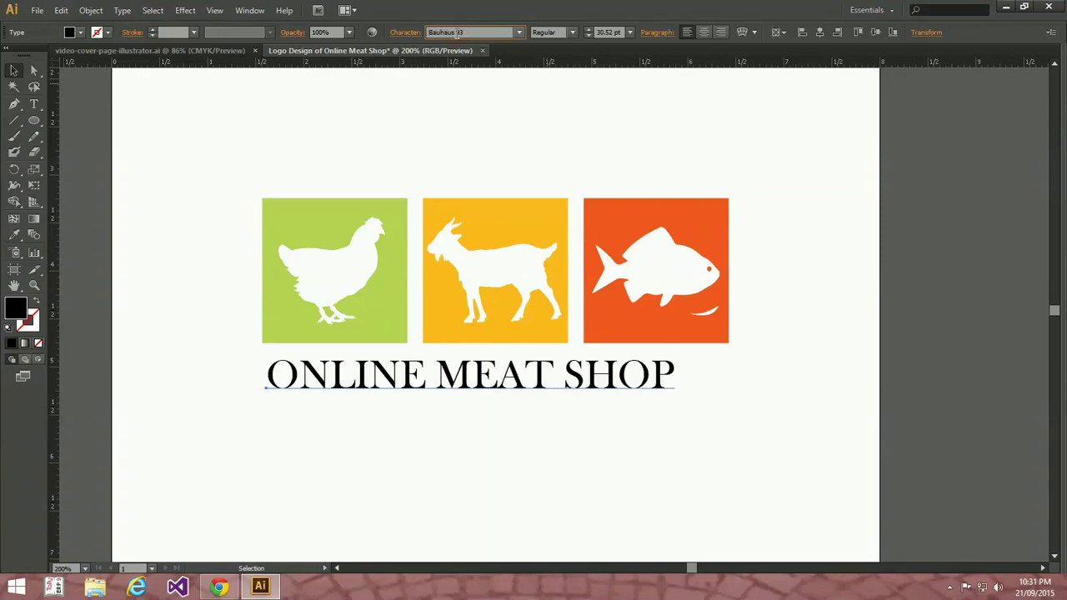
key(Down)
key(Down)
key(Down)
key(Down)
key(Down)
key(Down)
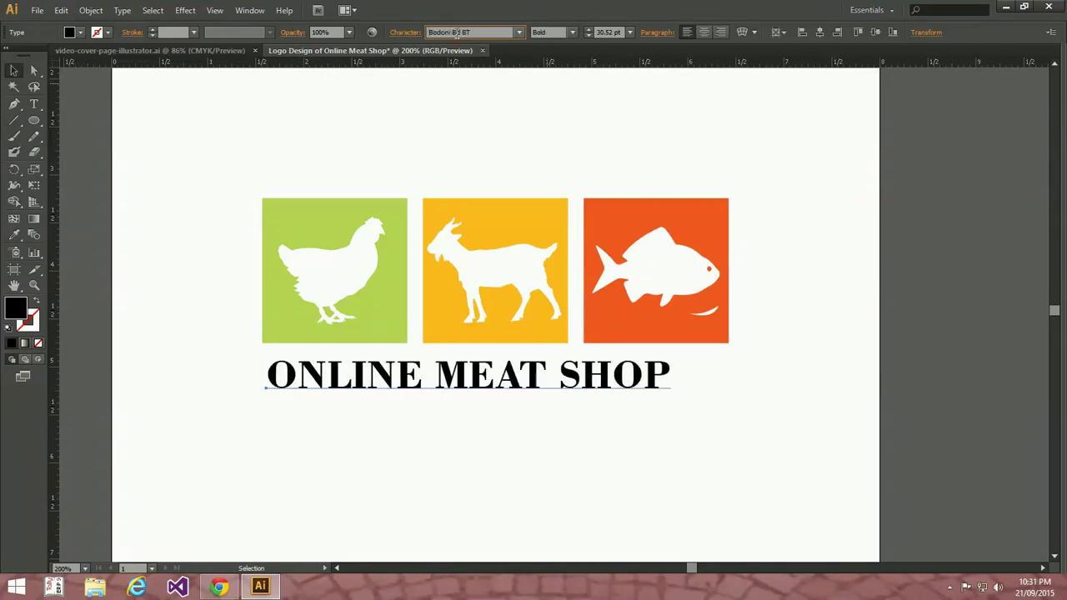
key(Down)
key(Down)
key(Down)
key(Down)
key(Down)
key(Down)
key(Down)
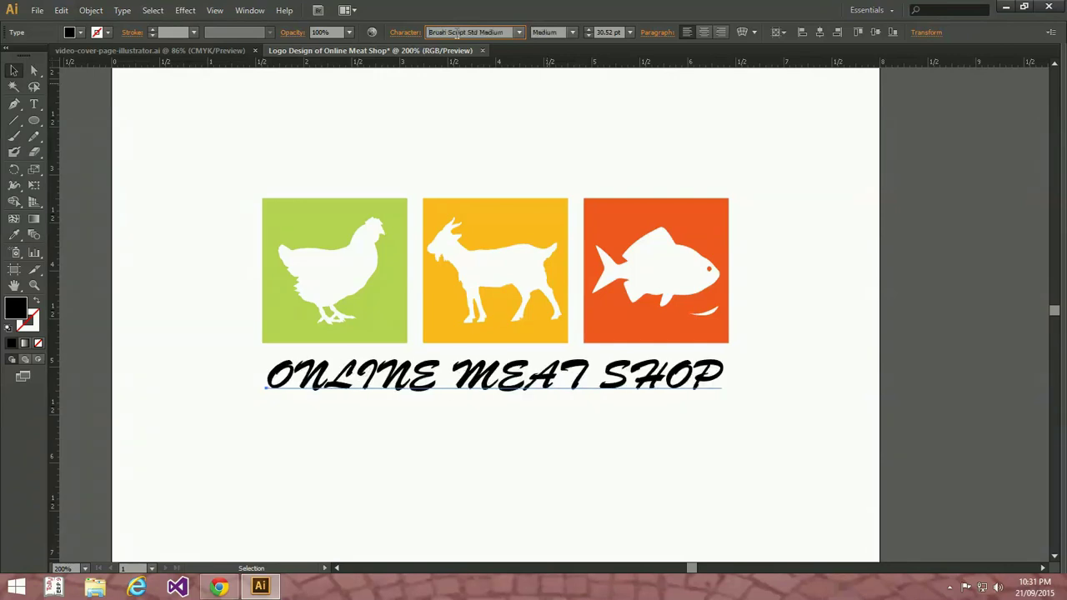
key(Down)
key(Down)
key(Down)
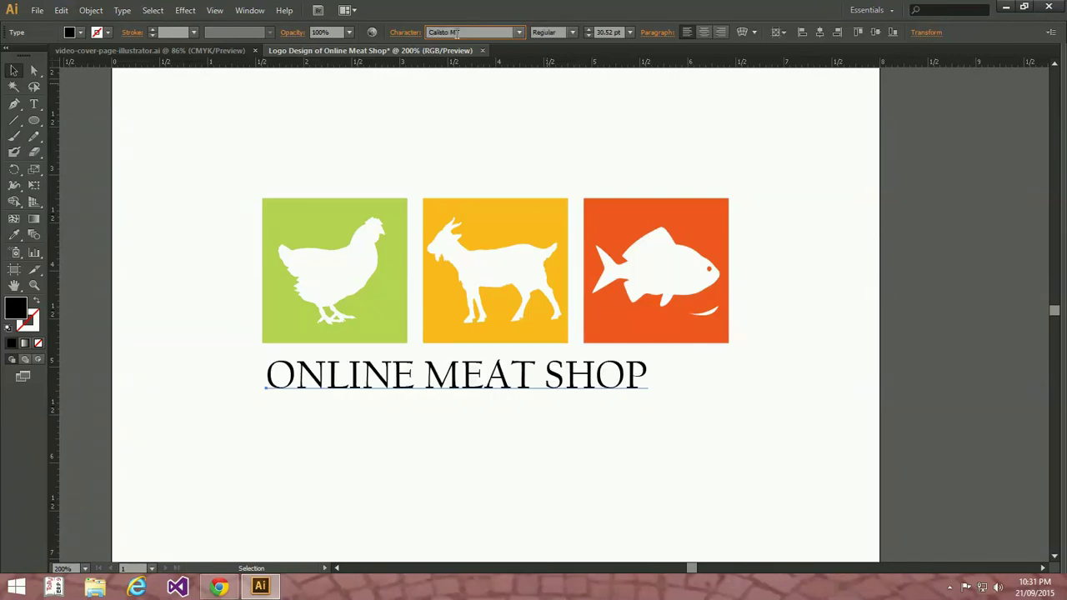
key(Down)
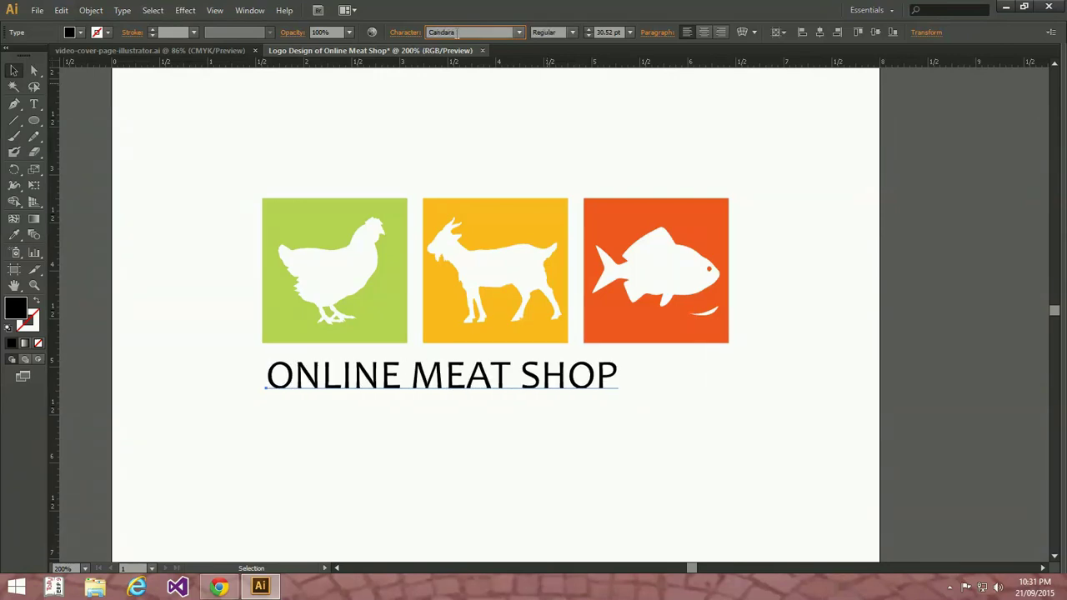
key(Down)
key(Down)
key(Down)
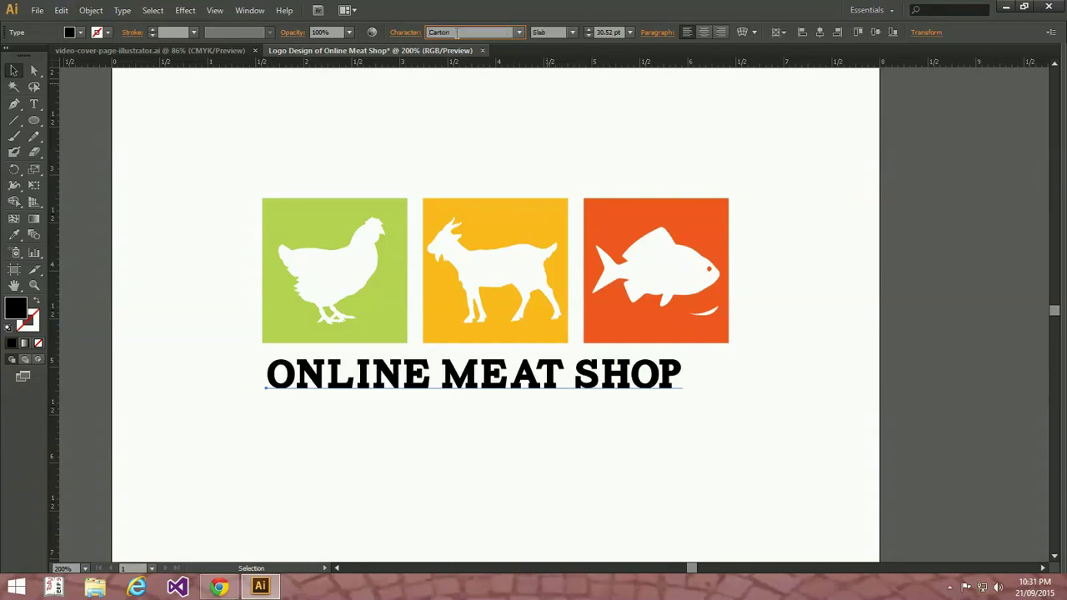
key(Down)
key(Down)
key(Down)
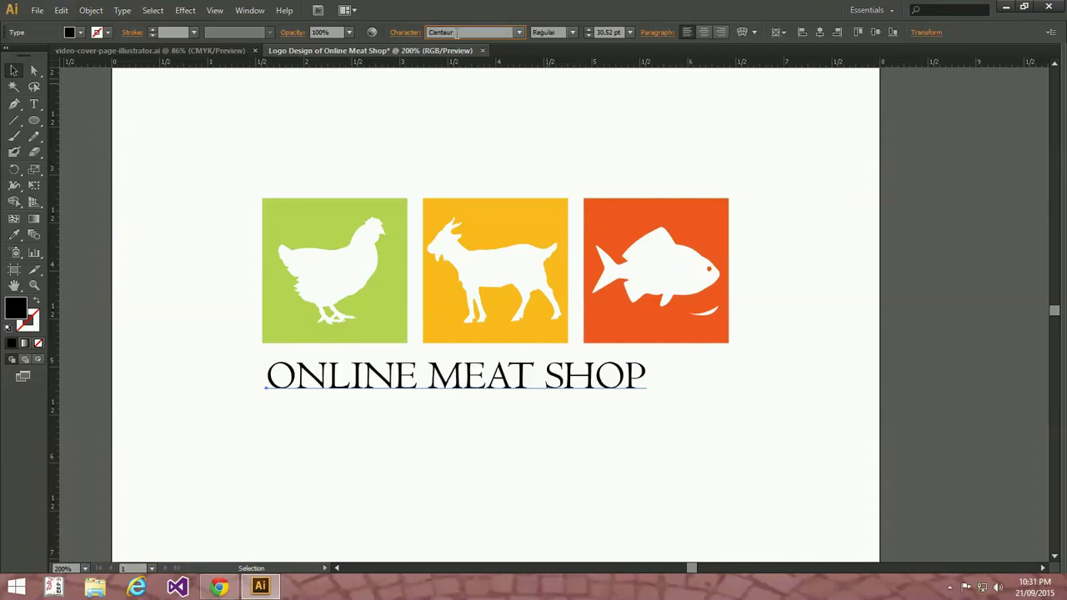
key(Down)
key(Down)
key(Down)
key(Down)
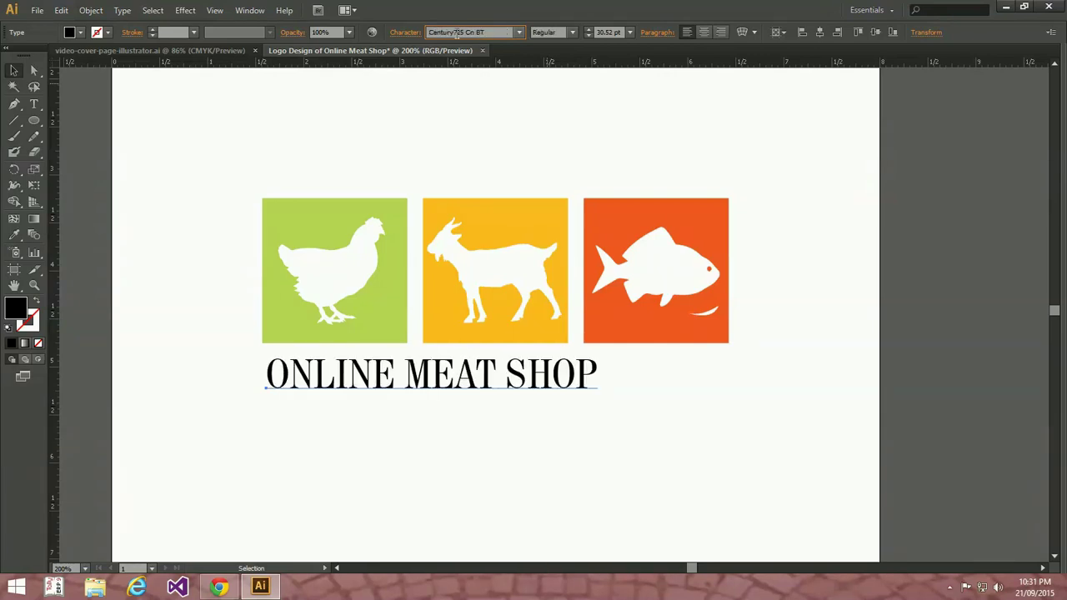
key(Down)
key(Down)
key(Down)
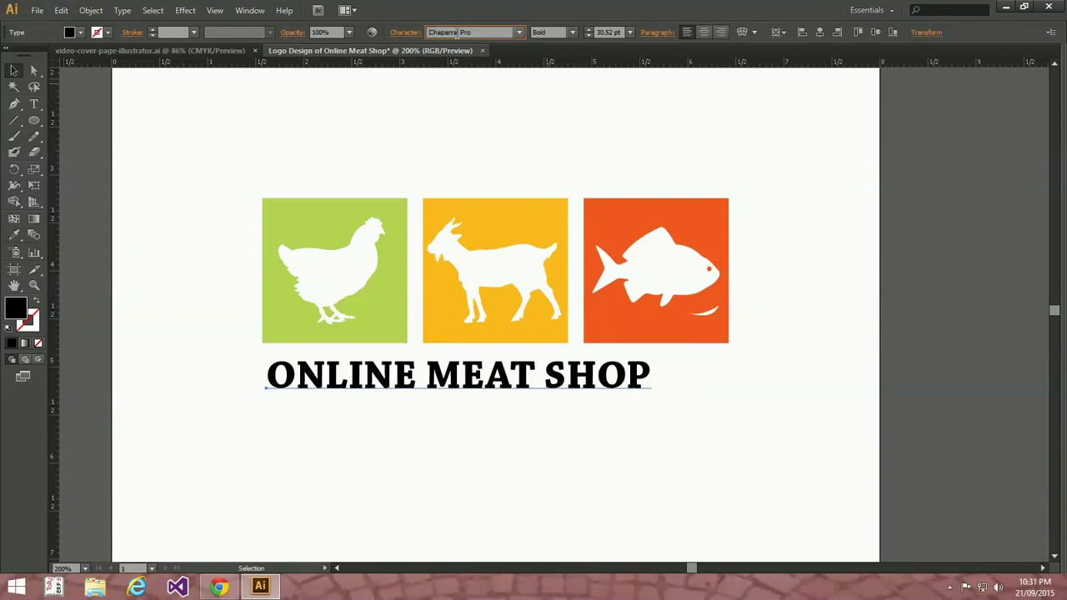
key(Down)
key(Down)
key(Down)
key(Down)
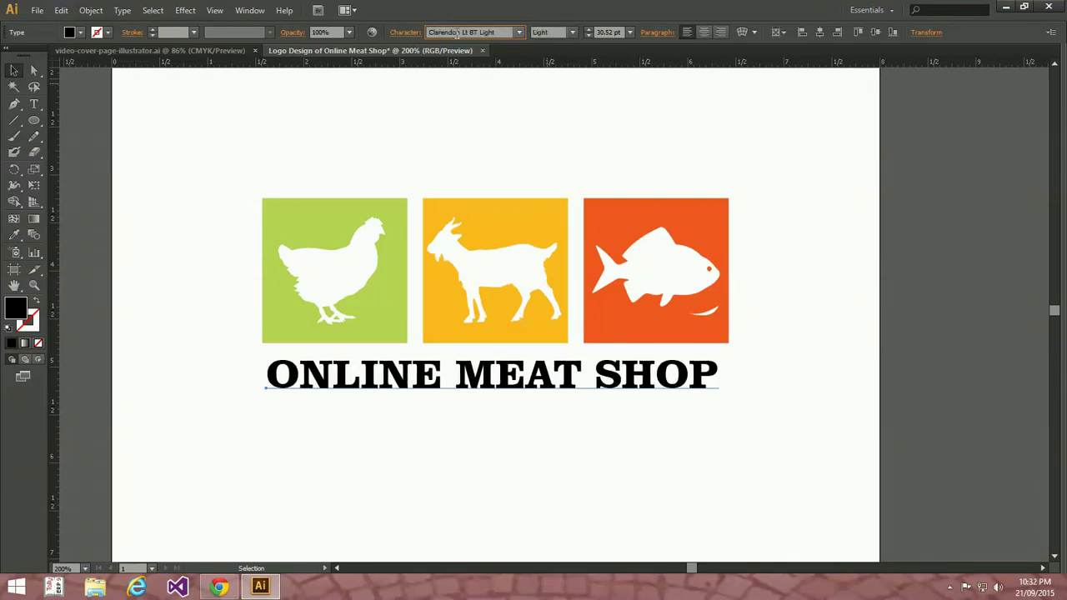
key(Down)
key(Down)
key(Down)
key(Down)
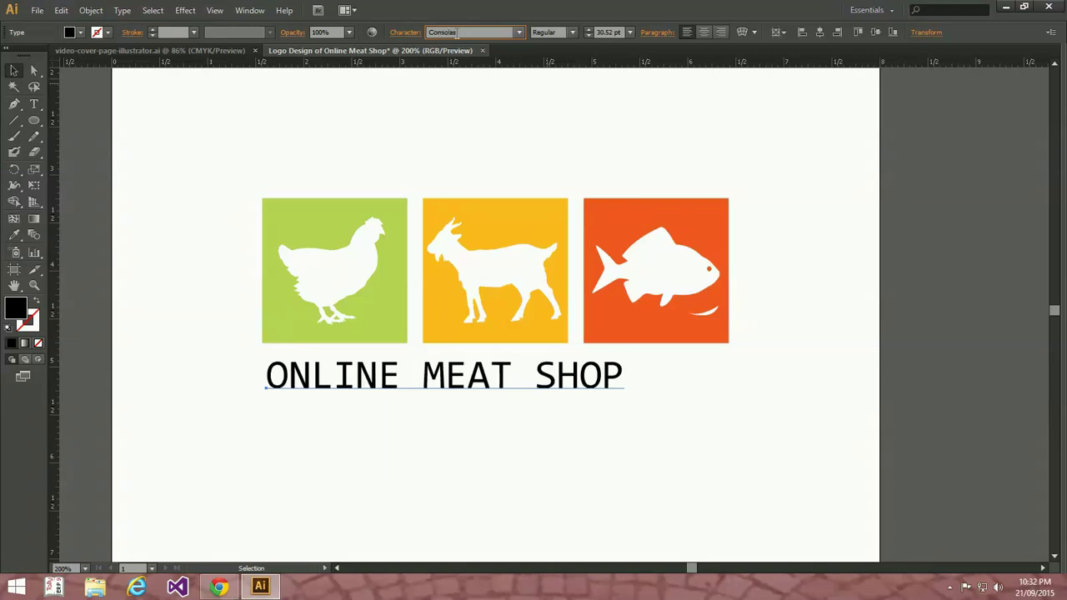
key(Down)
key(Down)
key(Down)
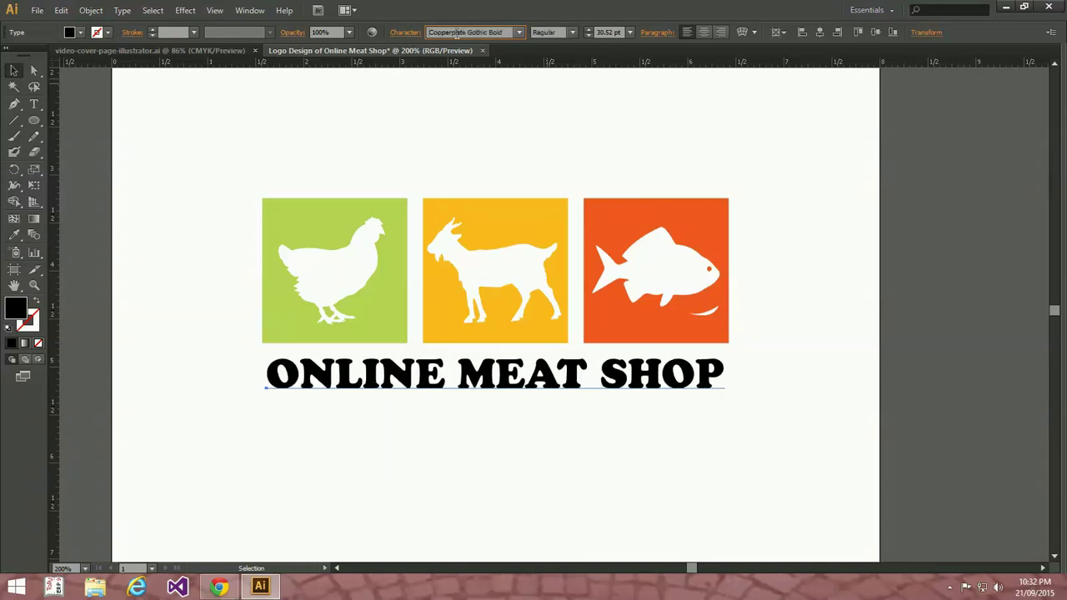
key(Down)
key(Down)
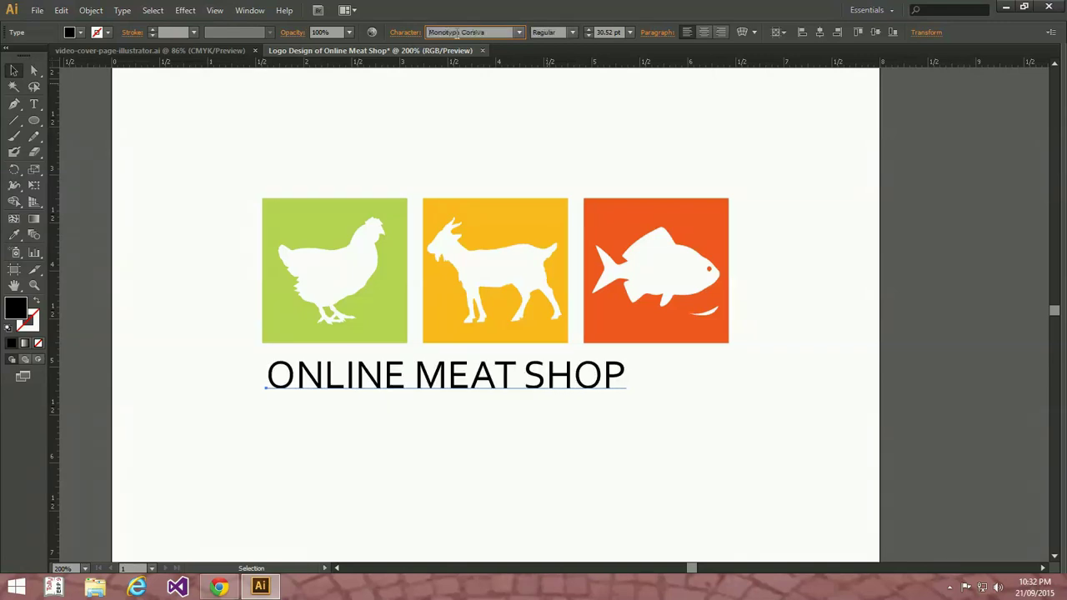
key(Down)
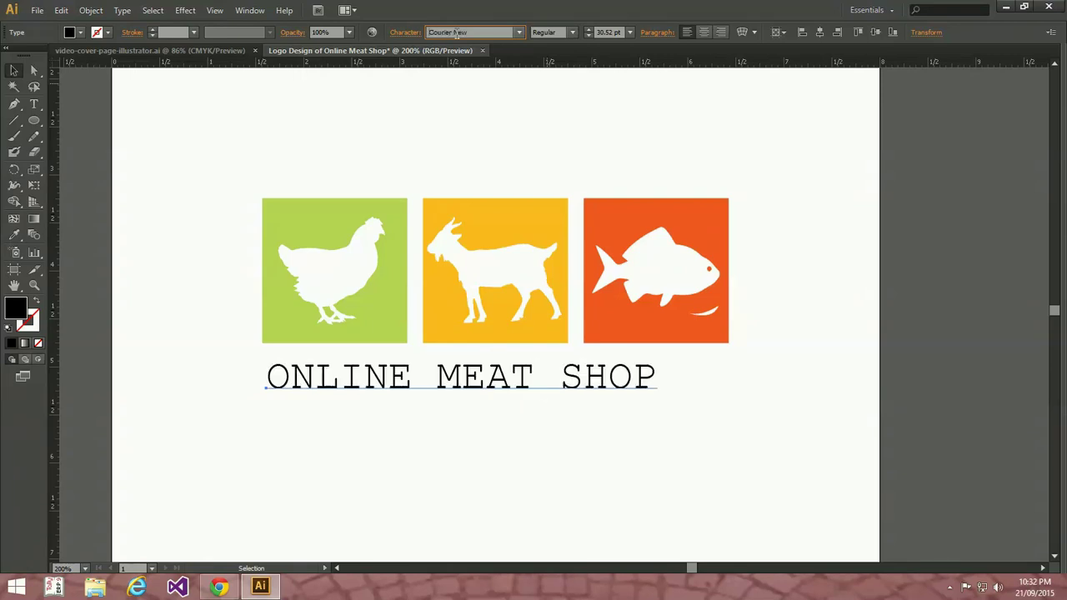
key(Down)
key(Down)
key(Up)
key(Up)
key(Up)
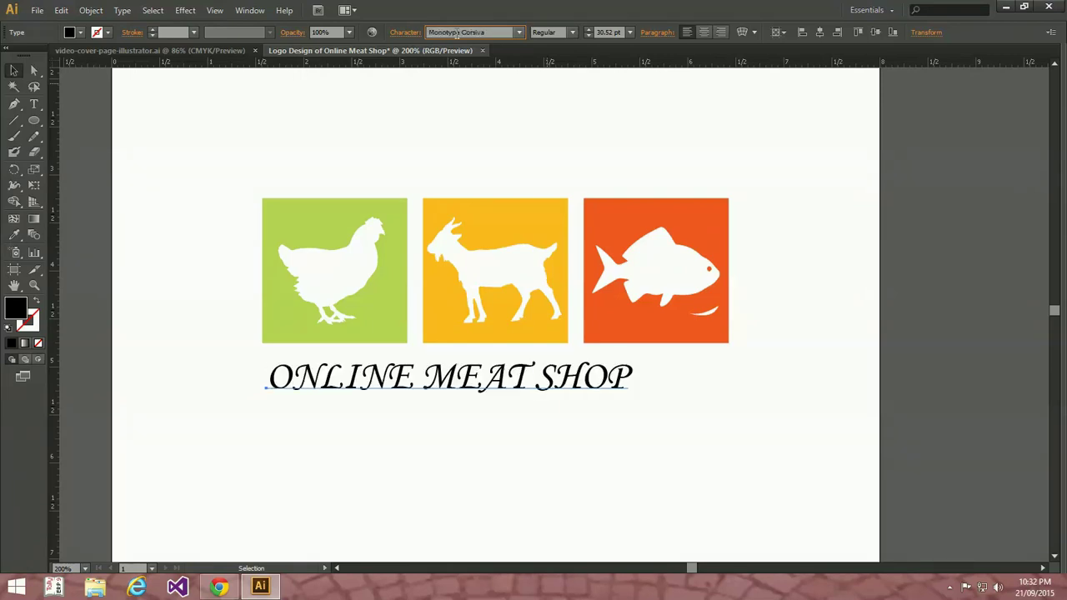
key(Up)
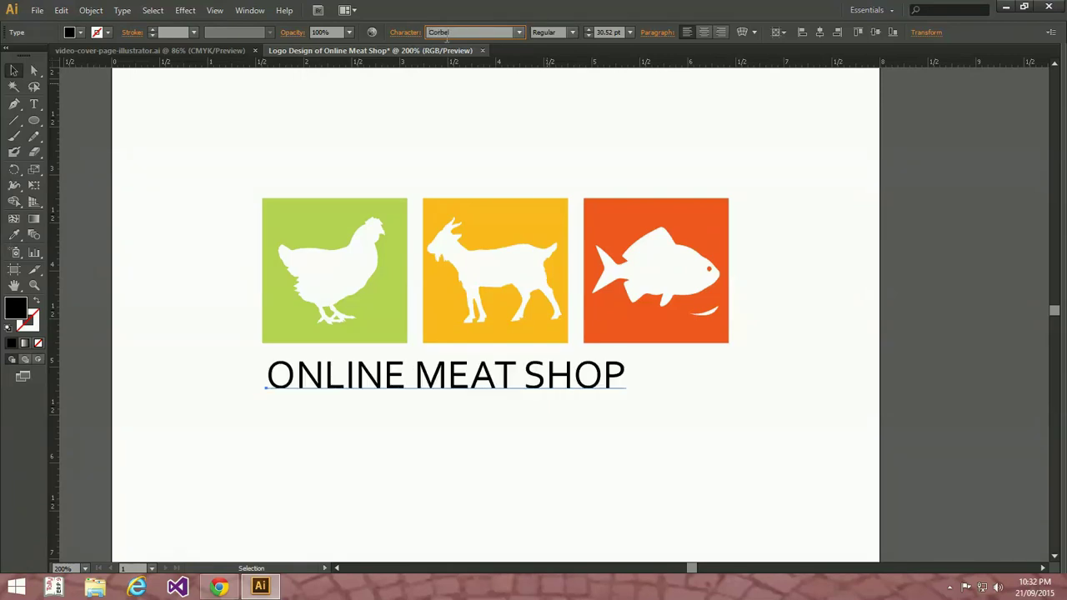
- Set the Corbel font style to Bold and deselect to view the headline
click(572, 32)
click(546, 77)
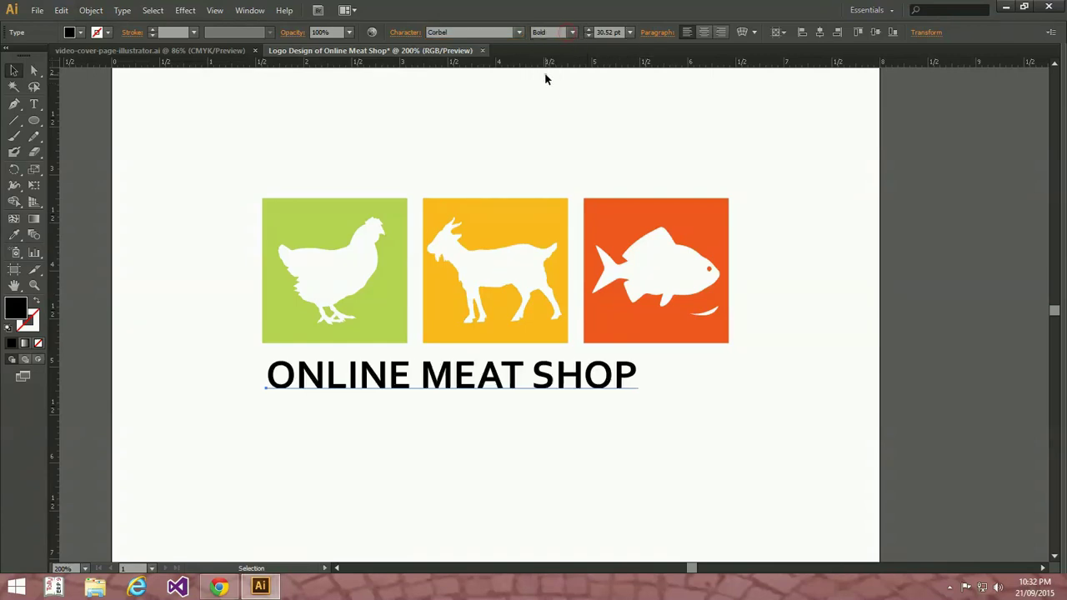
click(518, 436)
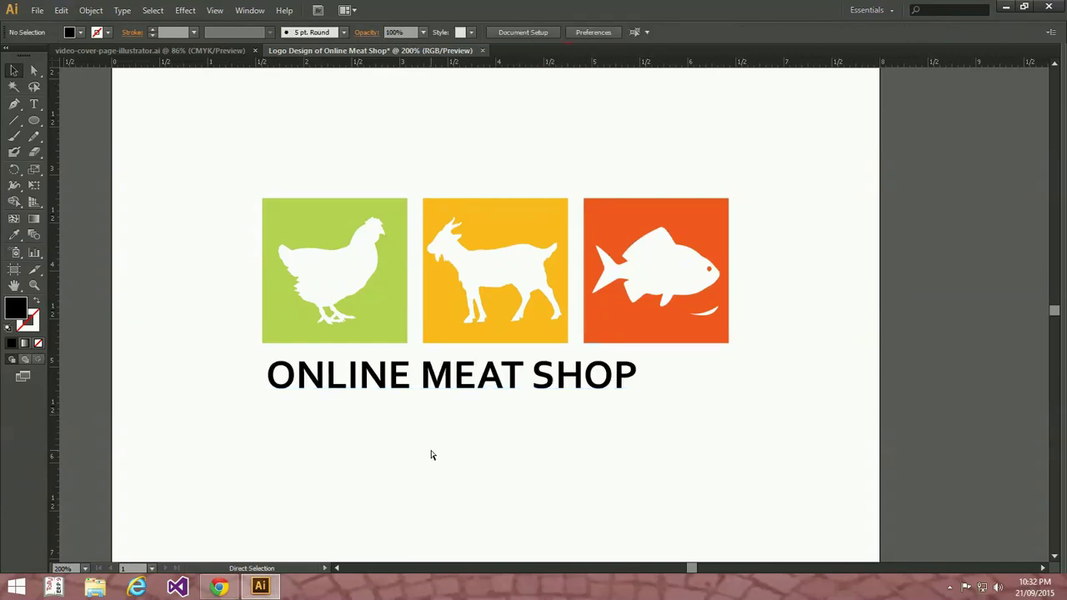
- Colour the word ONLINE with the green sampled from the chicken square
key(t)
drag(401, 377, 260, 379)
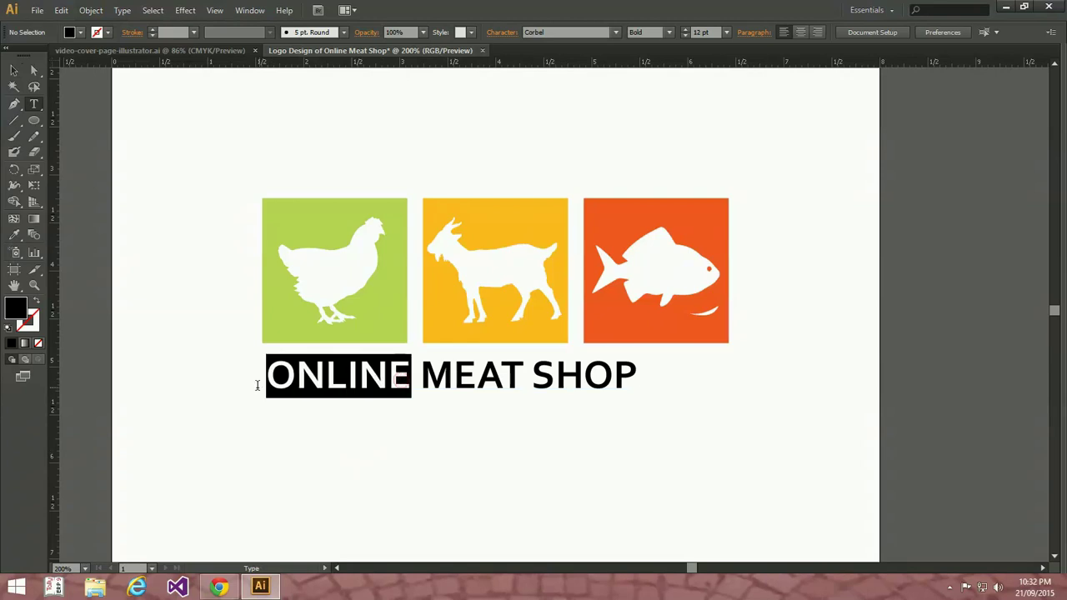
click(14, 235)
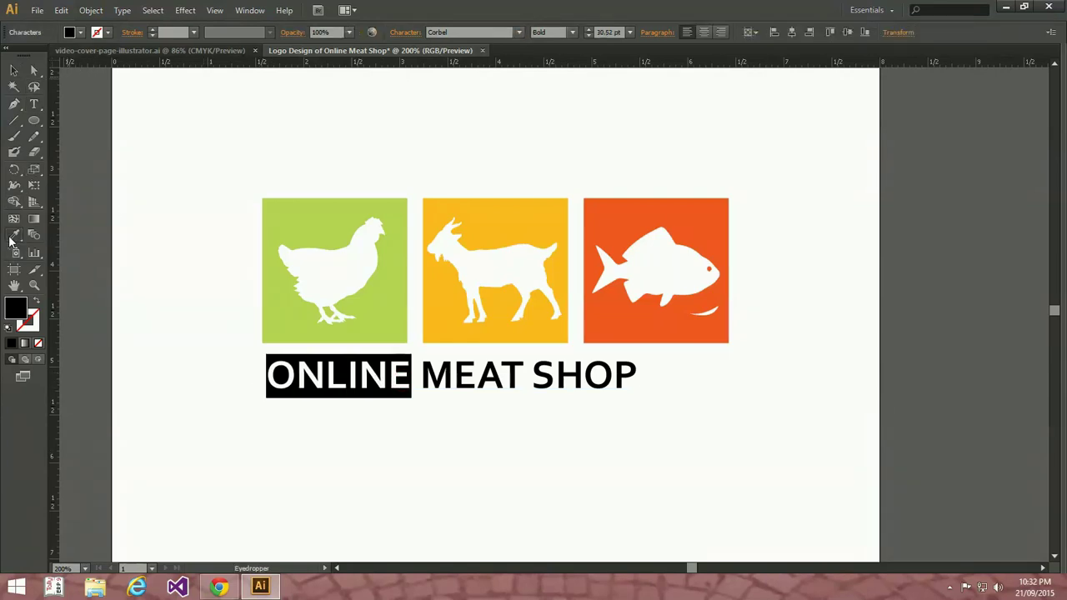
click(340, 202)
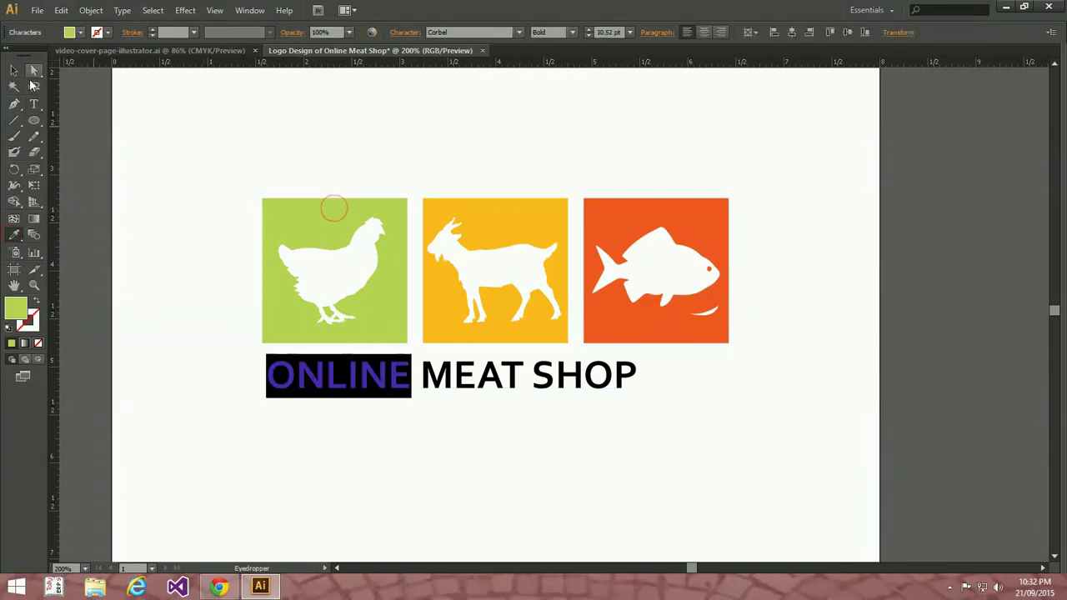
click(14, 70)
- Change ONLINE to a darker green in the fill colour picker
click(34, 104)
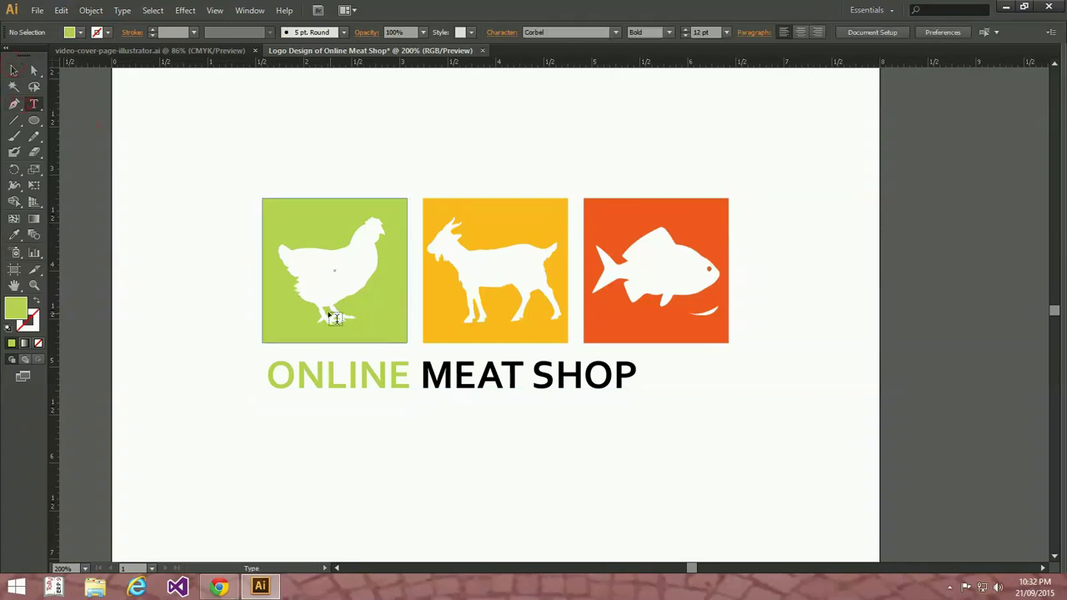
drag(408, 369, 265, 375)
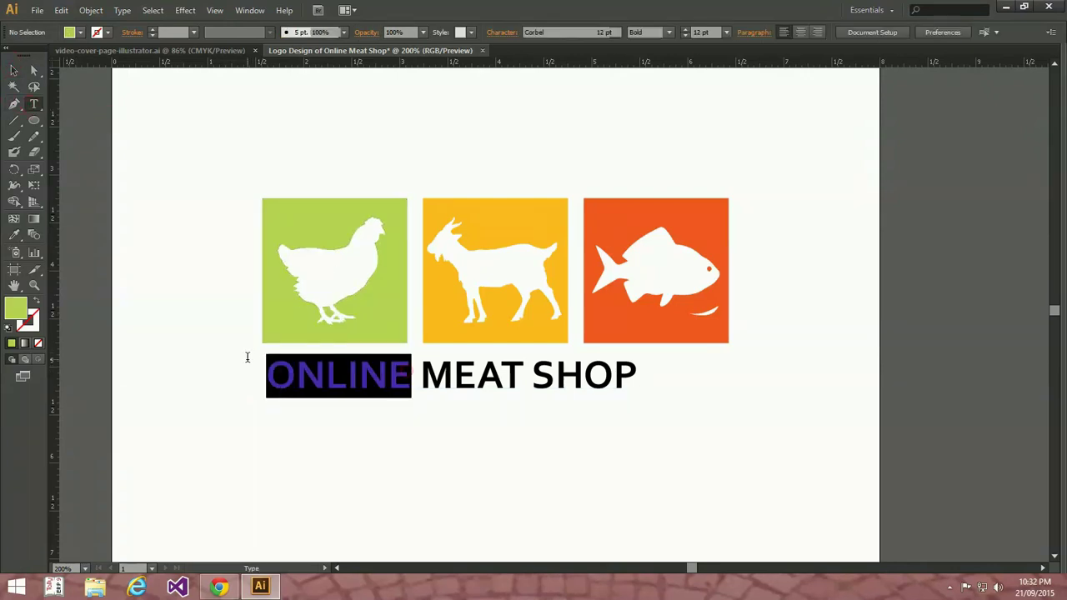
double_click(15, 308)
drag(548, 337, 548, 331)
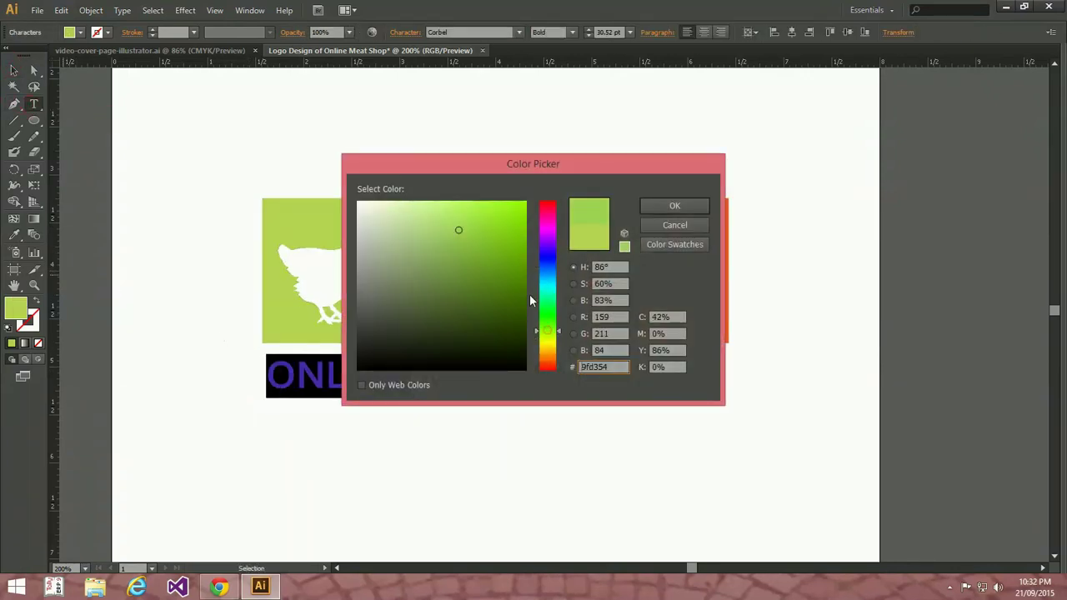
click(516, 278)
key(Return)
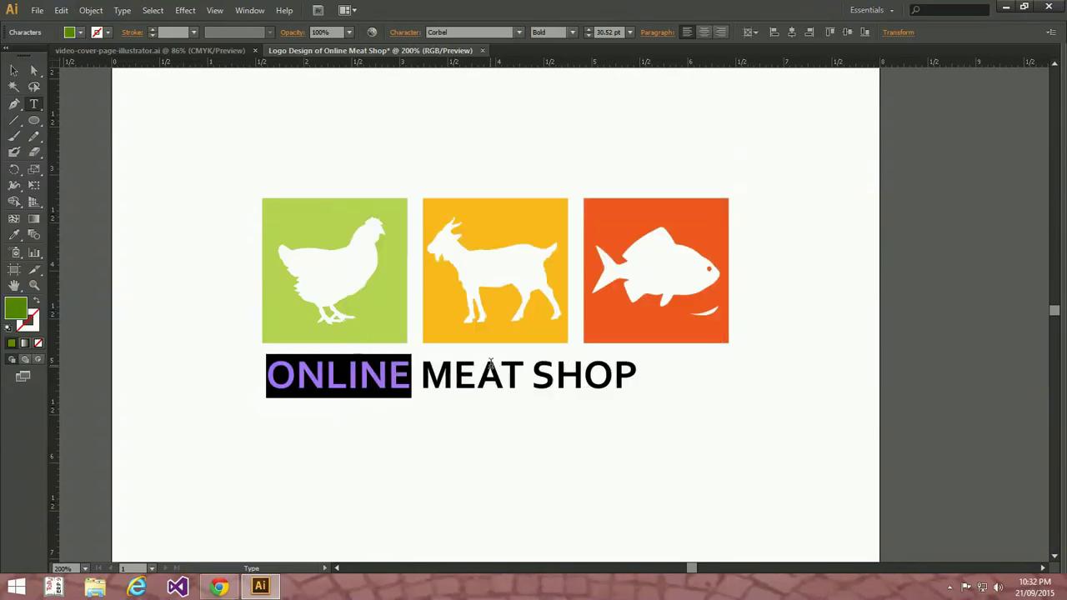
click(491, 364)
- Give MEAT SHOP the orange sampled from the fish square
drag(421, 375, 639, 376)
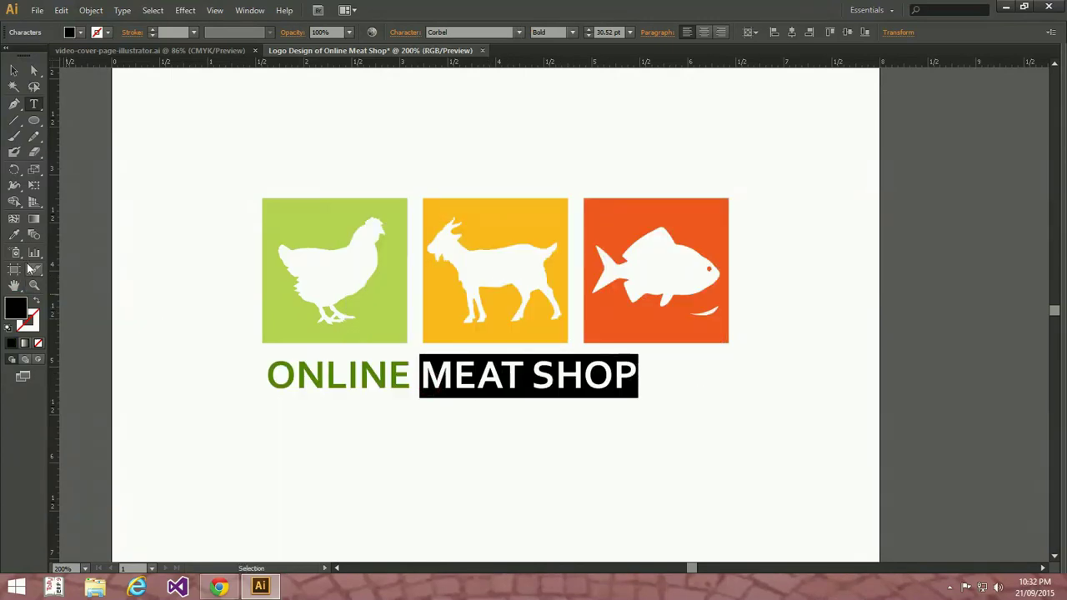
click(14, 234)
click(636, 200)
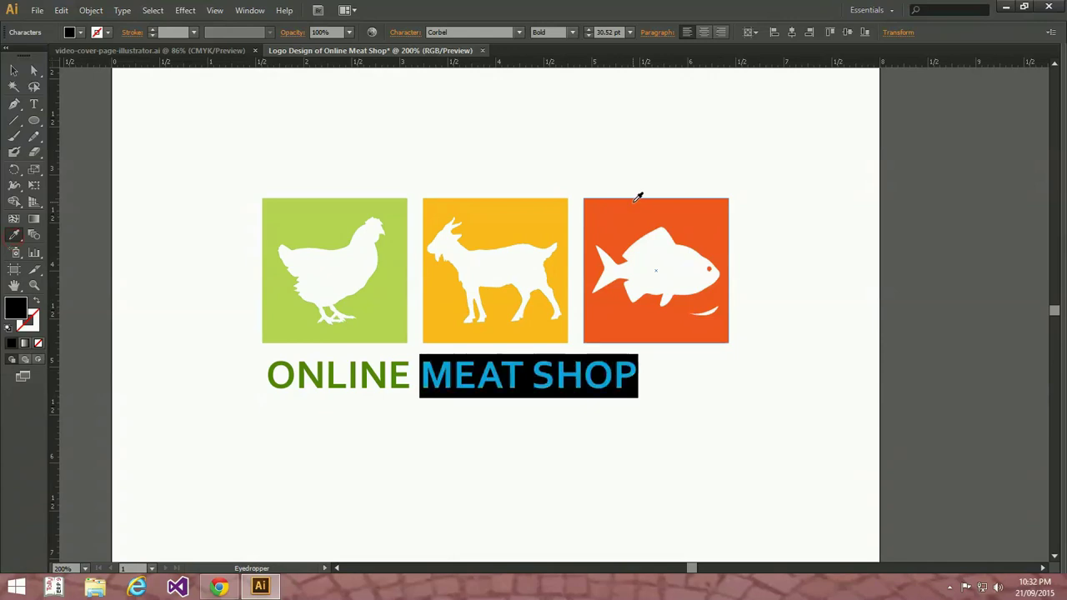
click(14, 70)
click(232, 121)
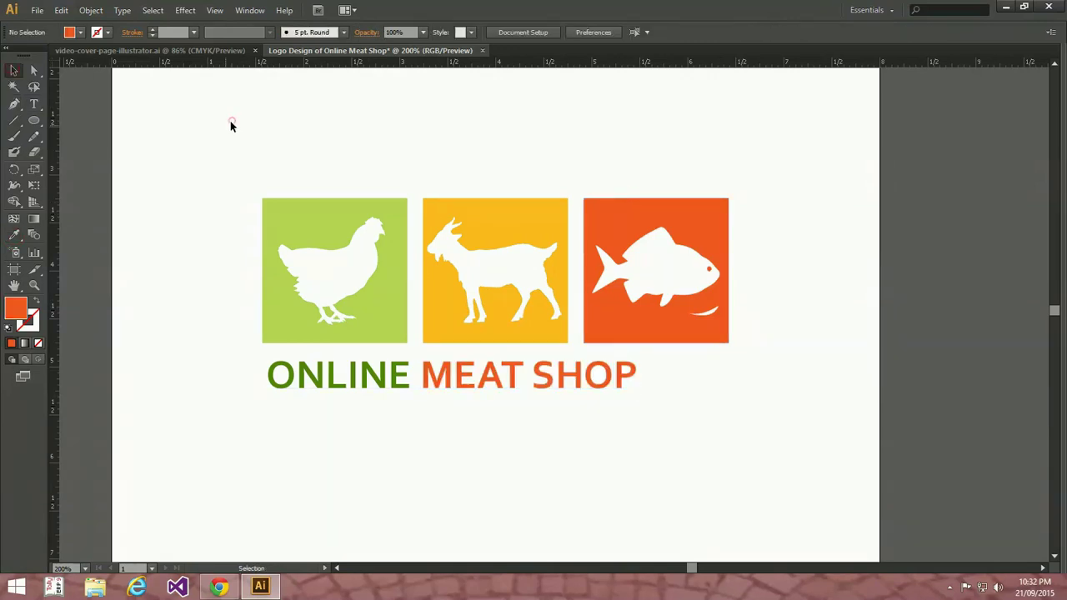
- Recolour ONLINE bright green using a swatch from the Fill dropdown
click(315, 375)
double_click(315, 375)
double_click(315, 375)
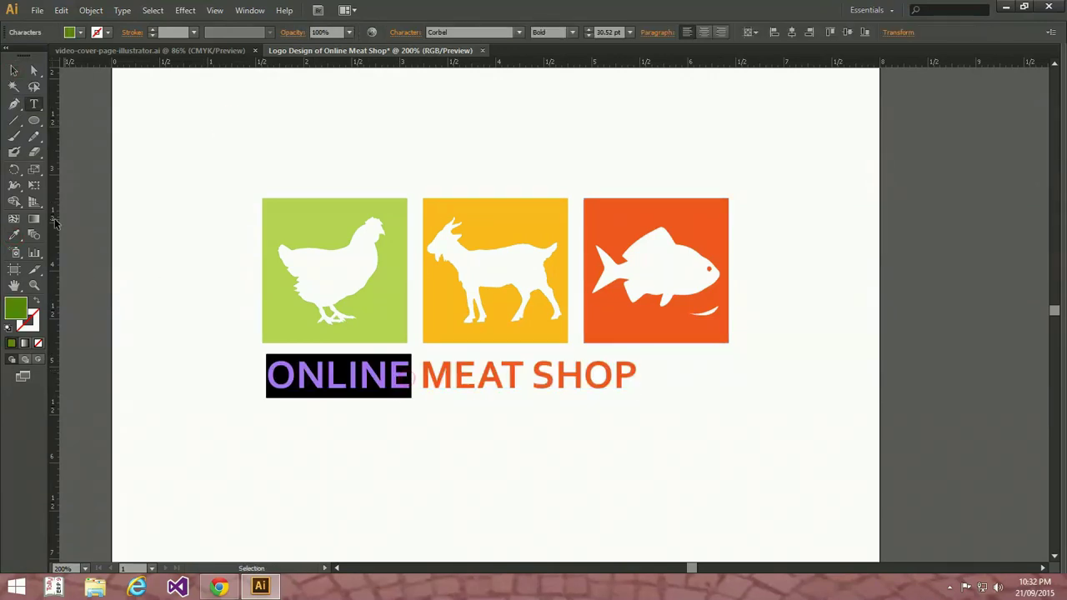
click(70, 34)
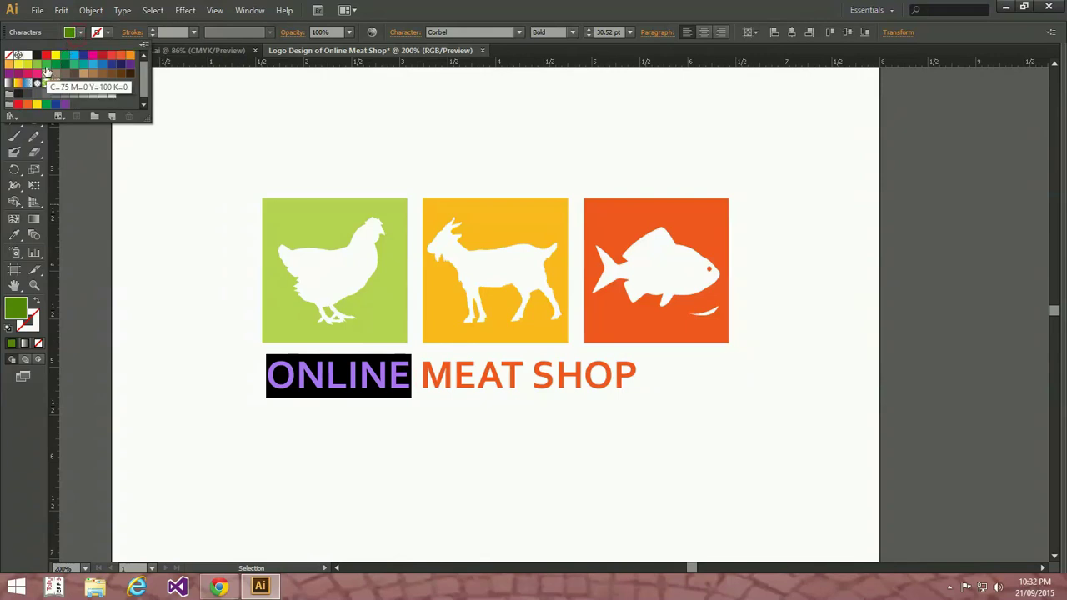
click(46, 64)
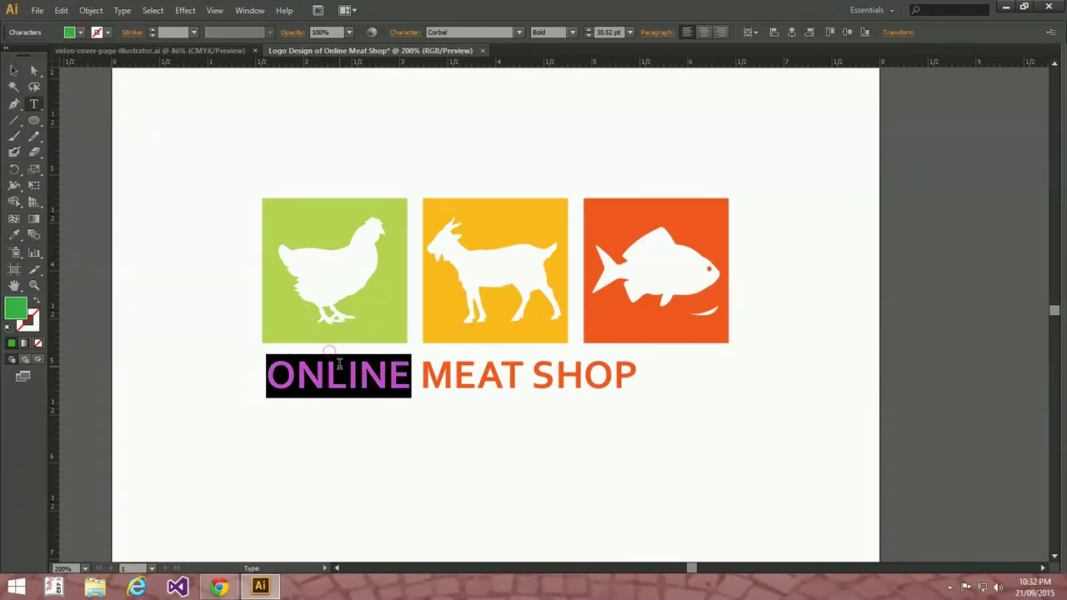
click(342, 367)
- Nudge the whole ONLINE MEAT SHOP title slightly down into place
click(14, 71)
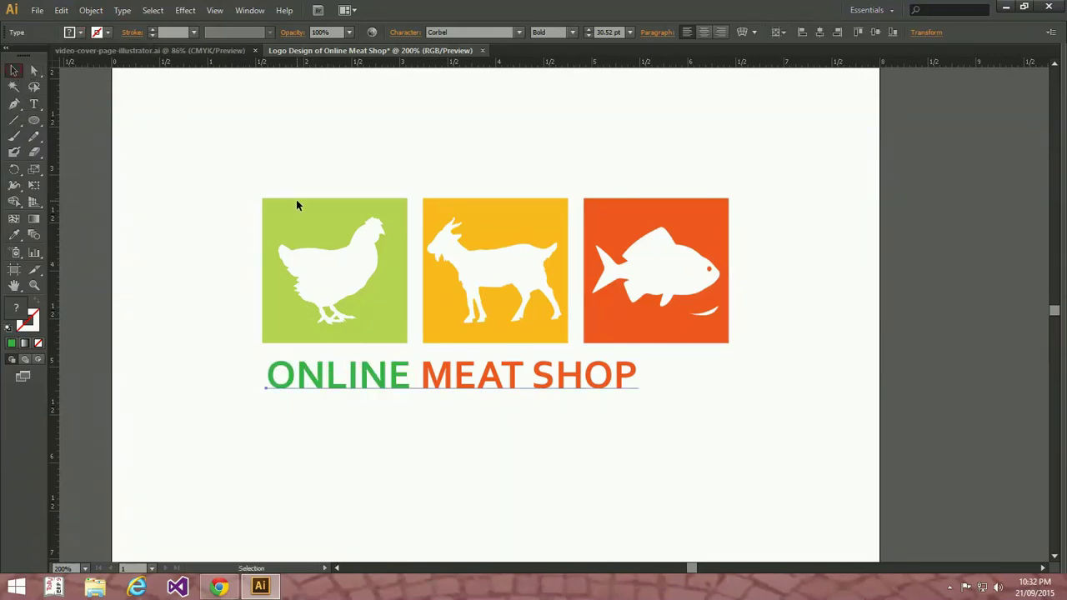
key(Up)
key(Up)
key(Up)
key(Up)
key(Up)
key(Down)
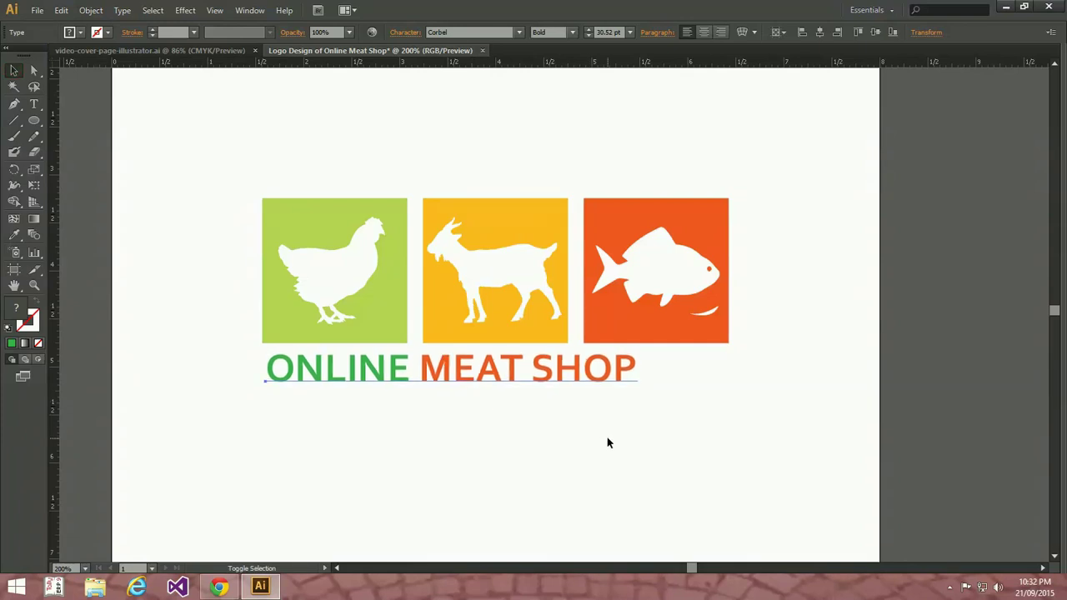
key(Down)
key(Down)
key(Down)
click(599, 442)
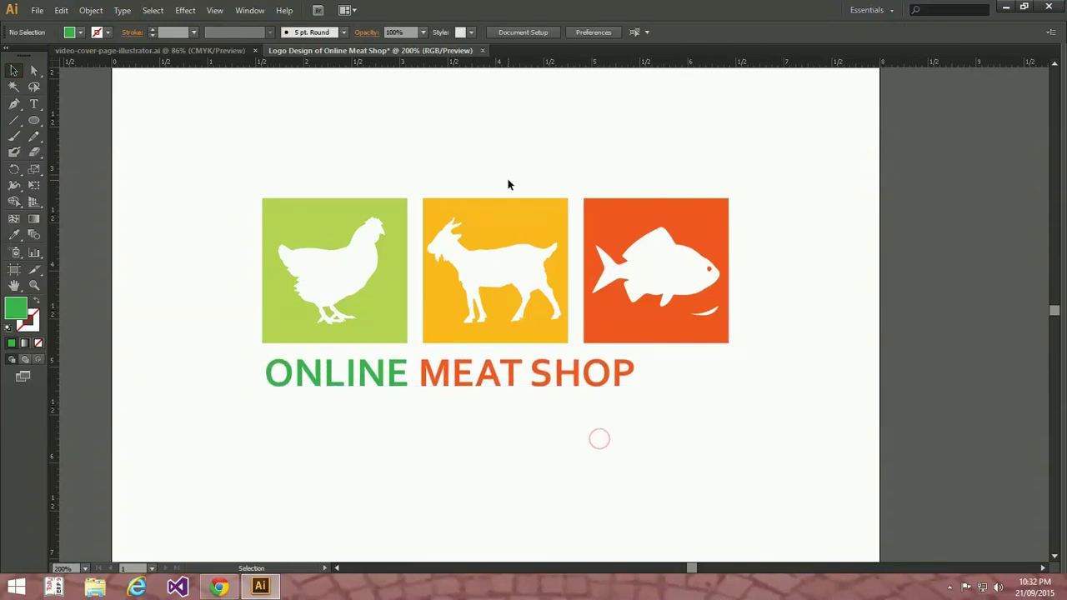
drag(512, 172, 775, 453)
- Draw a straight vertical divider line just right of SHOP
click(14, 104)
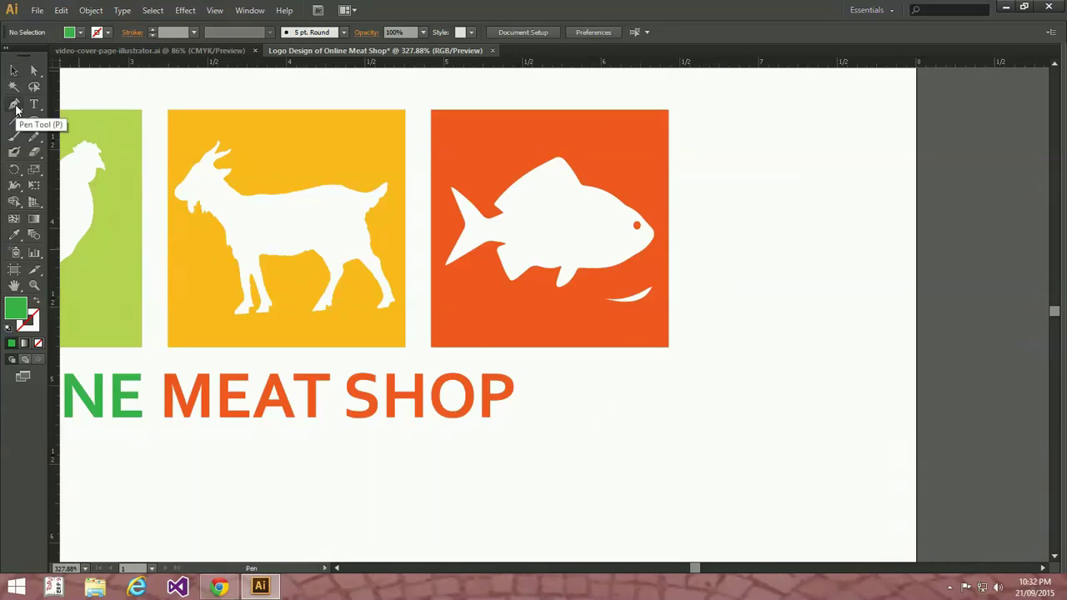
click(539, 374)
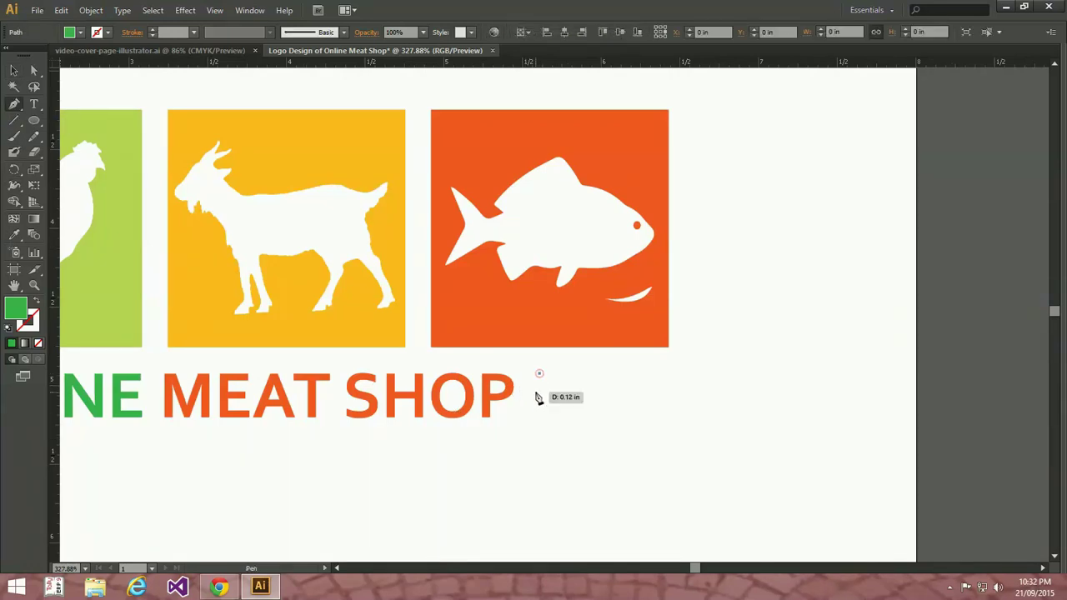
click(539, 422)
key(v)
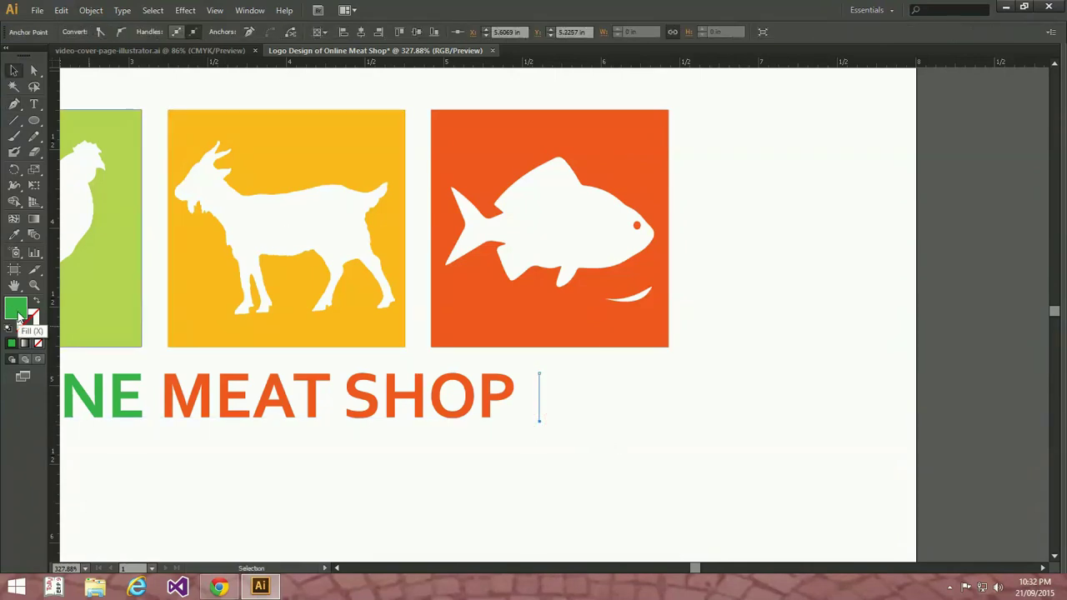
click(557, 464)
drag(591, 455, 517, 423)
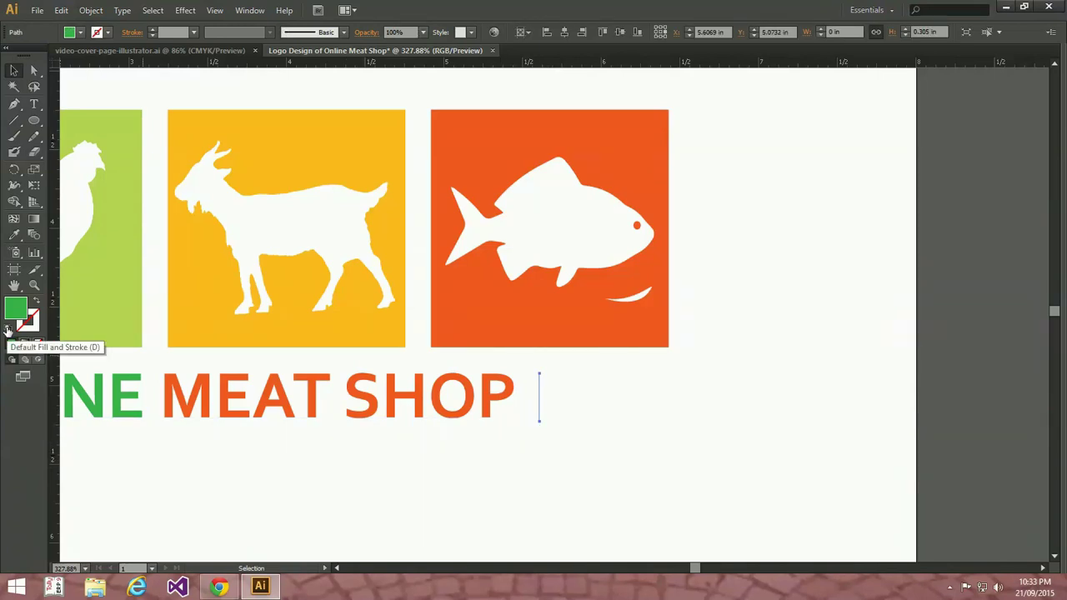
- Reset the divider to default fill and stroke, then give it the grey K=60 stroke
click(8, 331)
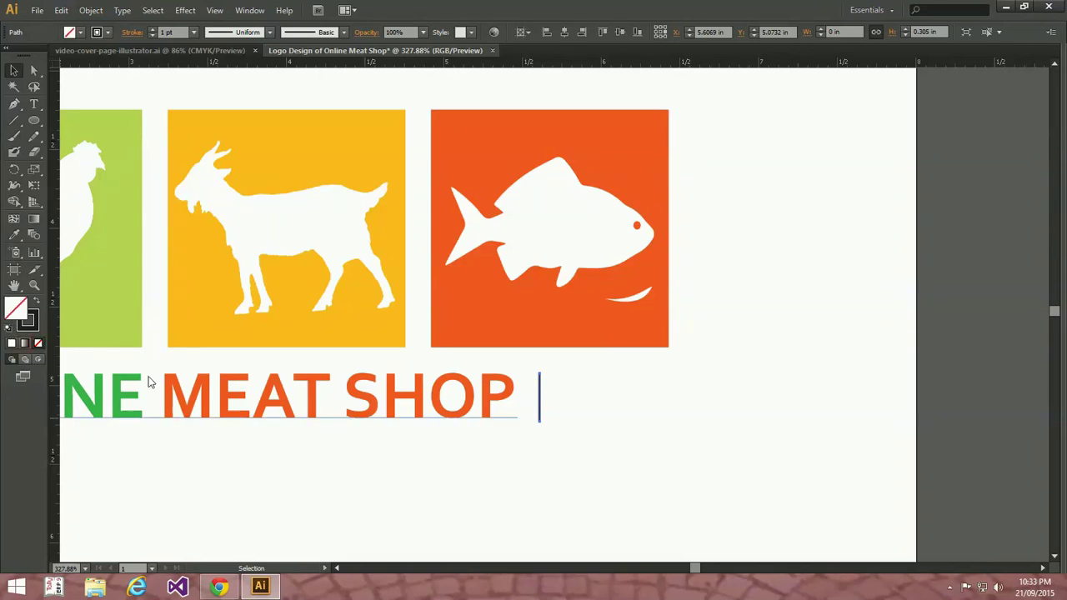
click(572, 456)
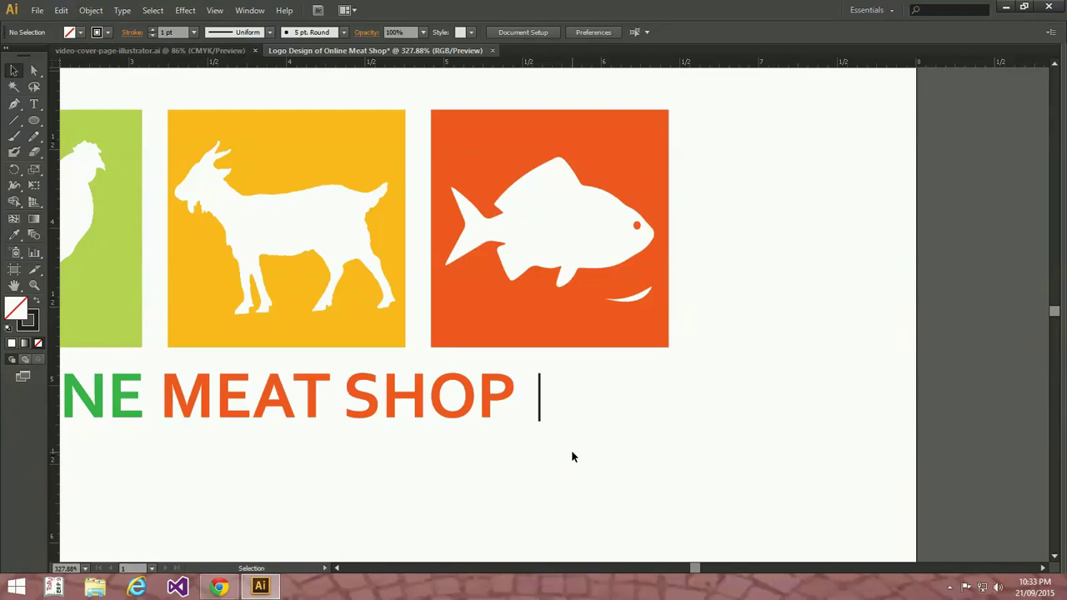
drag(565, 458, 528, 405)
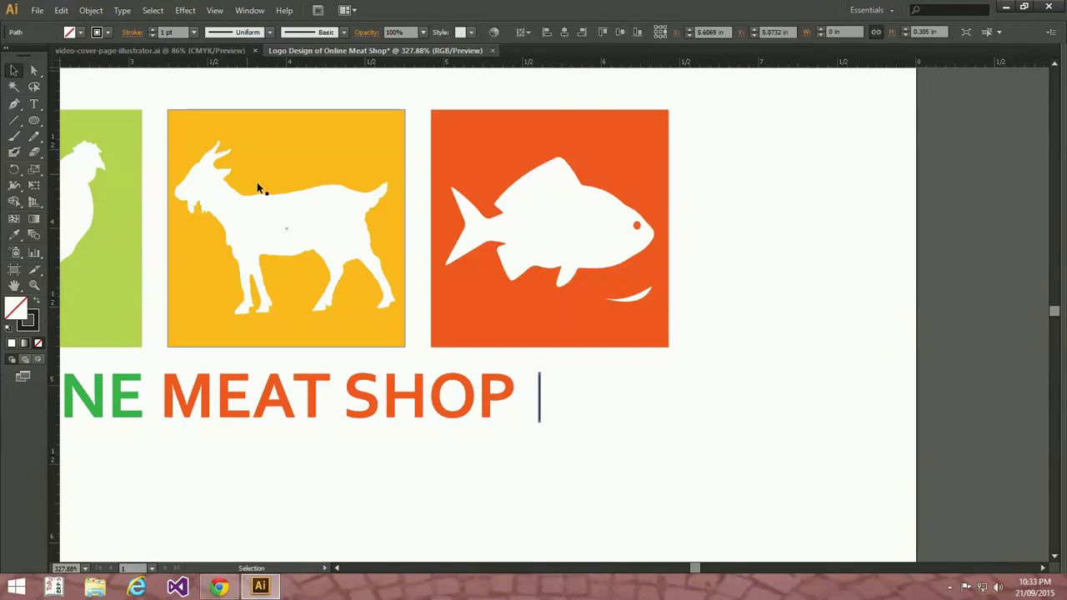
click(108, 32)
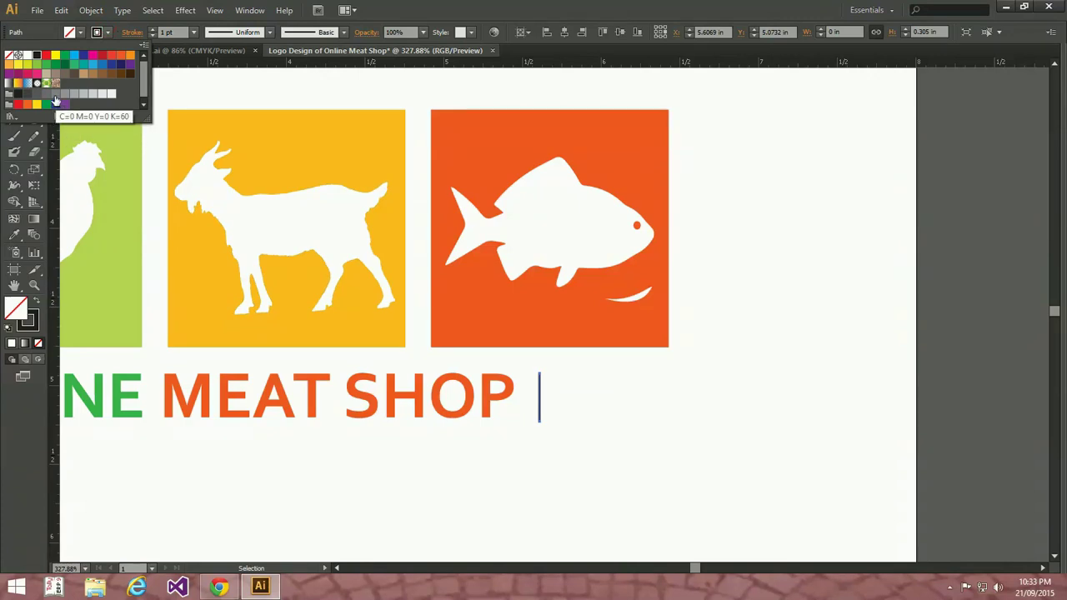
click(55, 97)
click(654, 429)
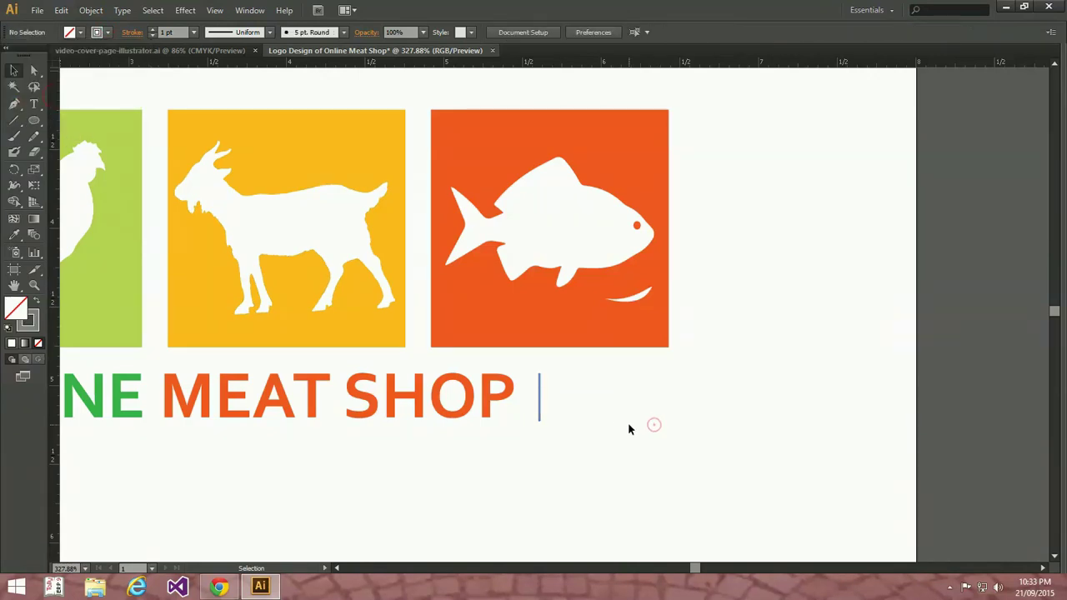
drag(627, 406, 781, 417)
key(ctrl+minus)
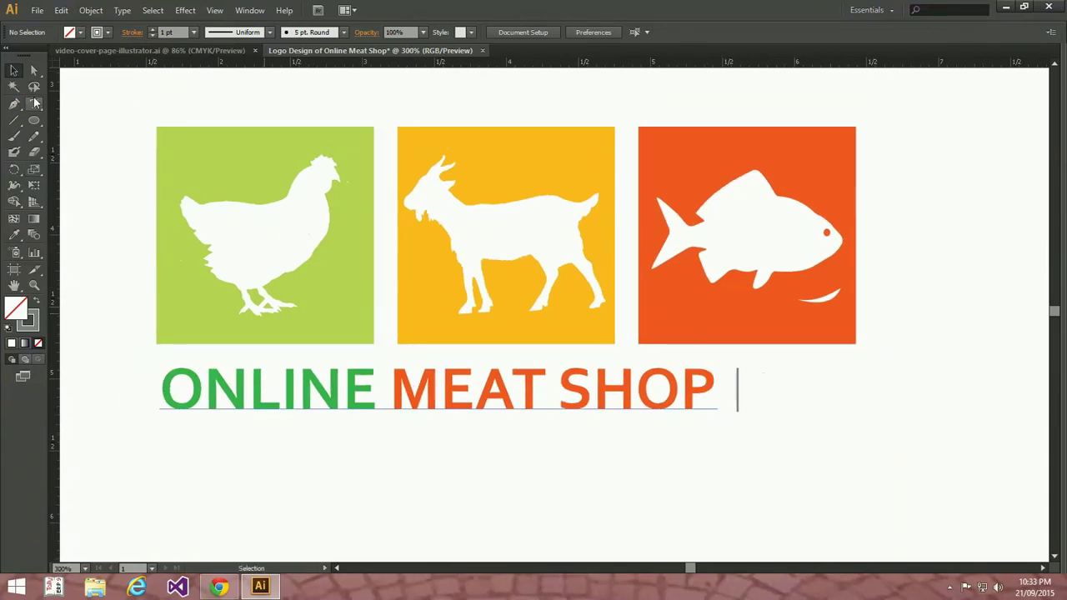
- Duplicate the ONLINE MEAT SHOP title with copy and paste
click(520, 407)
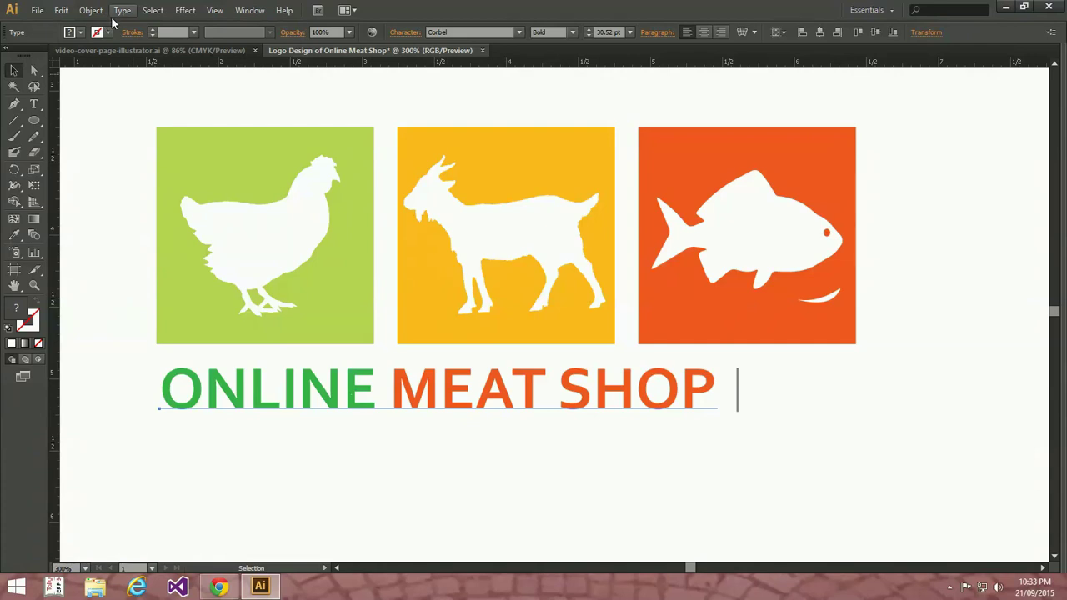
click(61, 10)
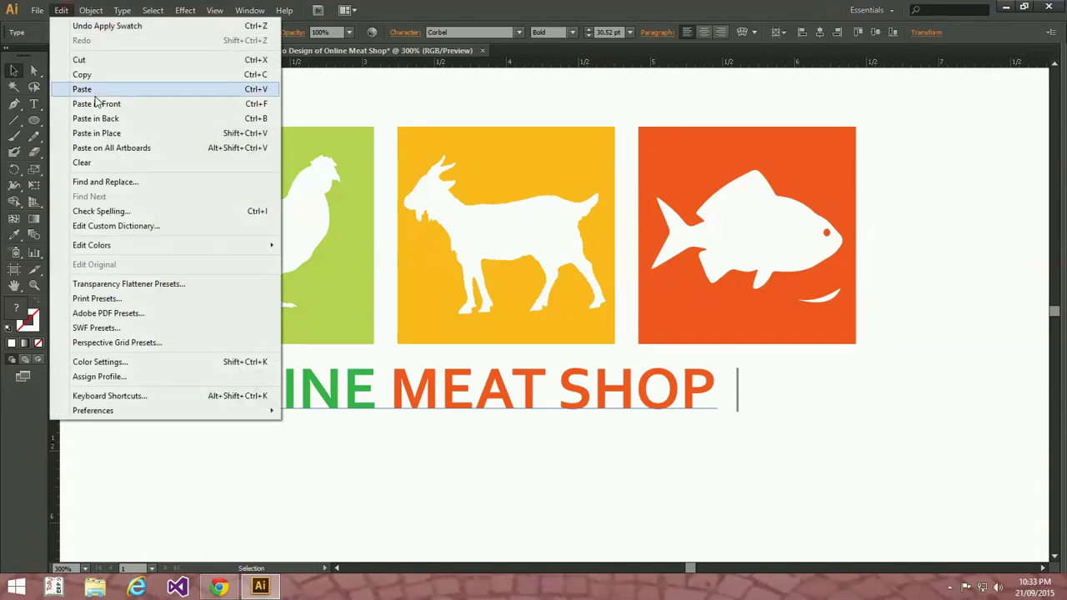
click(88, 75)
click(61, 10)
click(82, 88)
- Make the copy Corbel Regular 10 pt, place it right of the divider, and duplicate it below
click(572, 31)
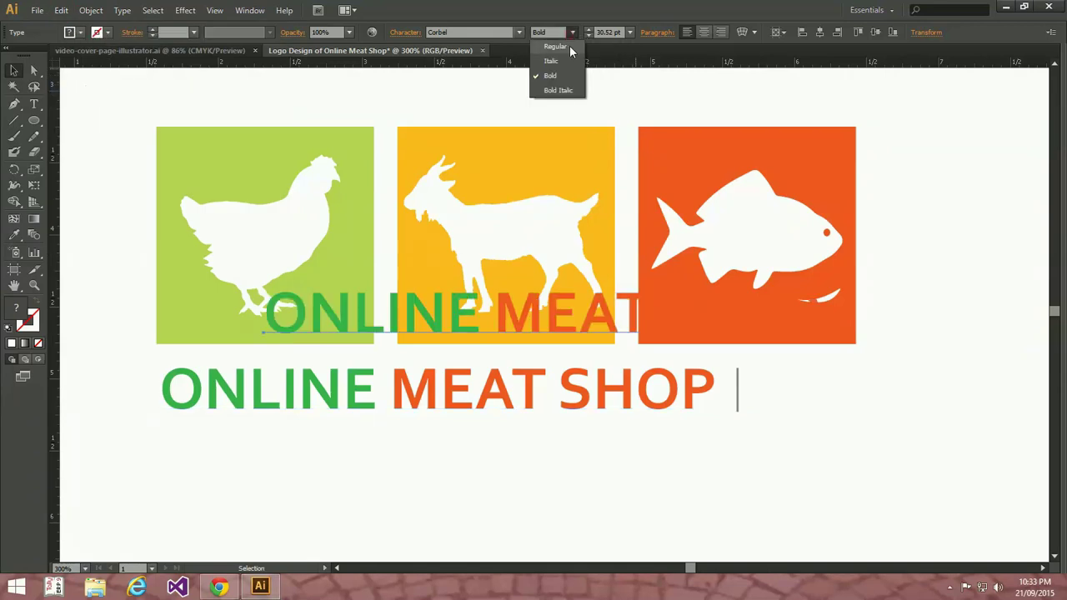
click(556, 47)
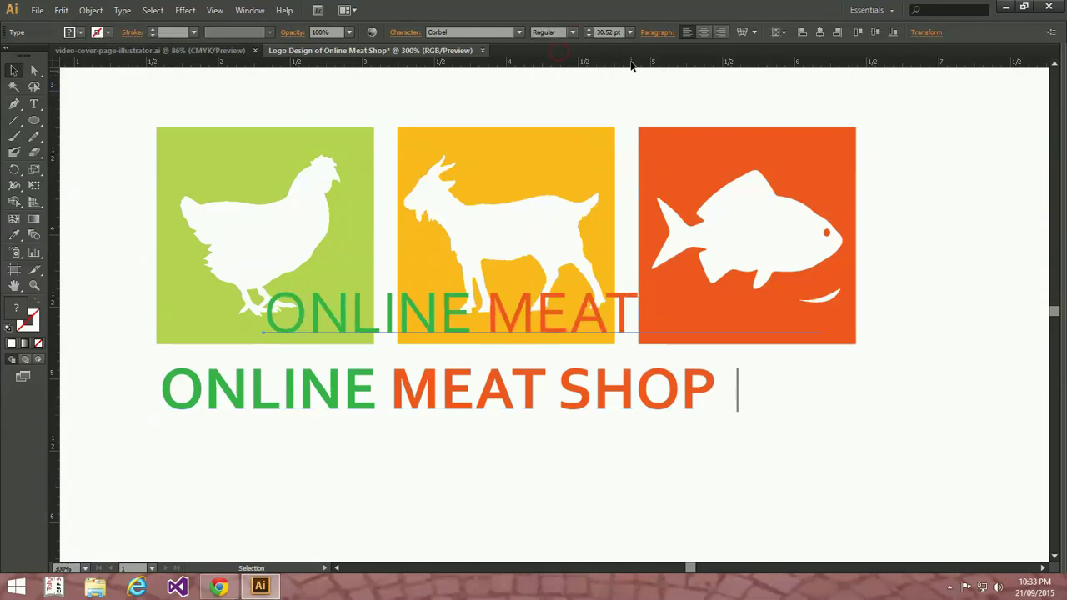
click(607, 31)
text(10)
key(Return)
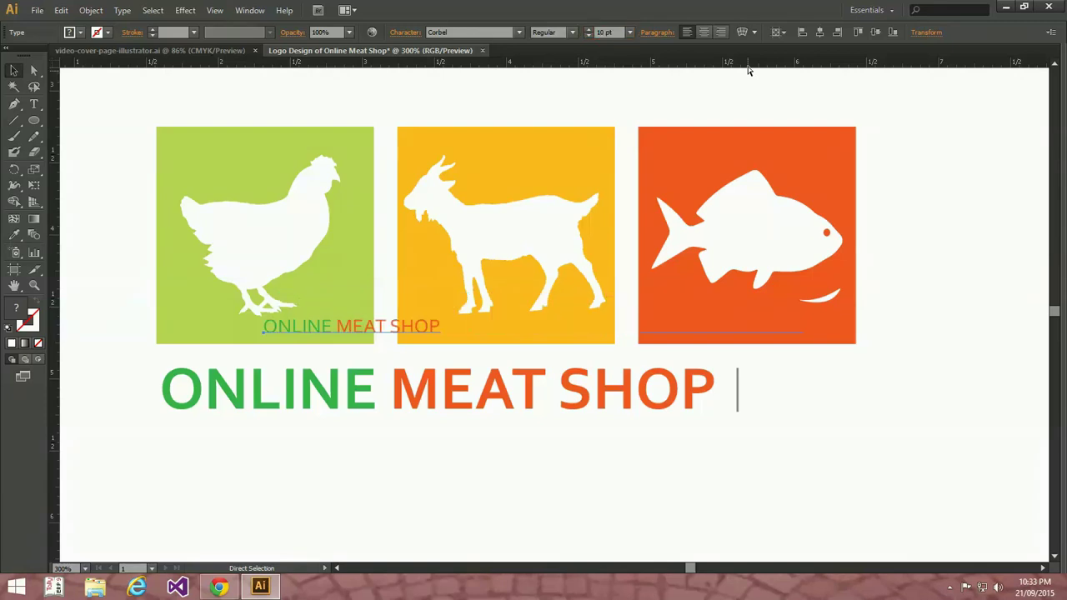
mouse_move(338, 333)
mouse_down()
mouse_move(824, 377)
mouse_move(831, 417)
mouse_up()
click(795, 490)
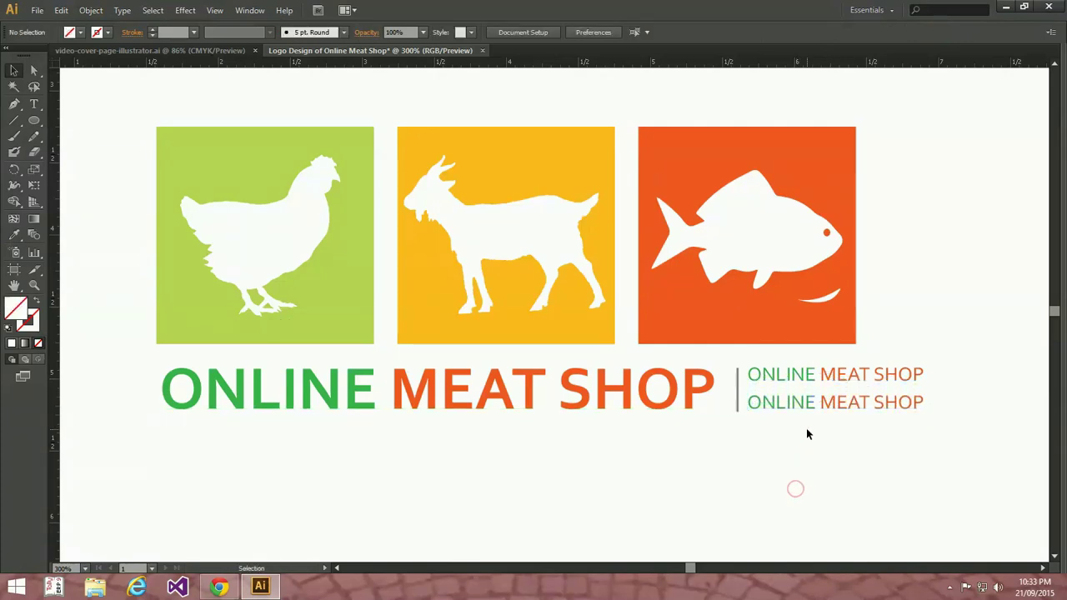
- Retype the upper small line as FRESH MEAT
triple_click(833, 374)
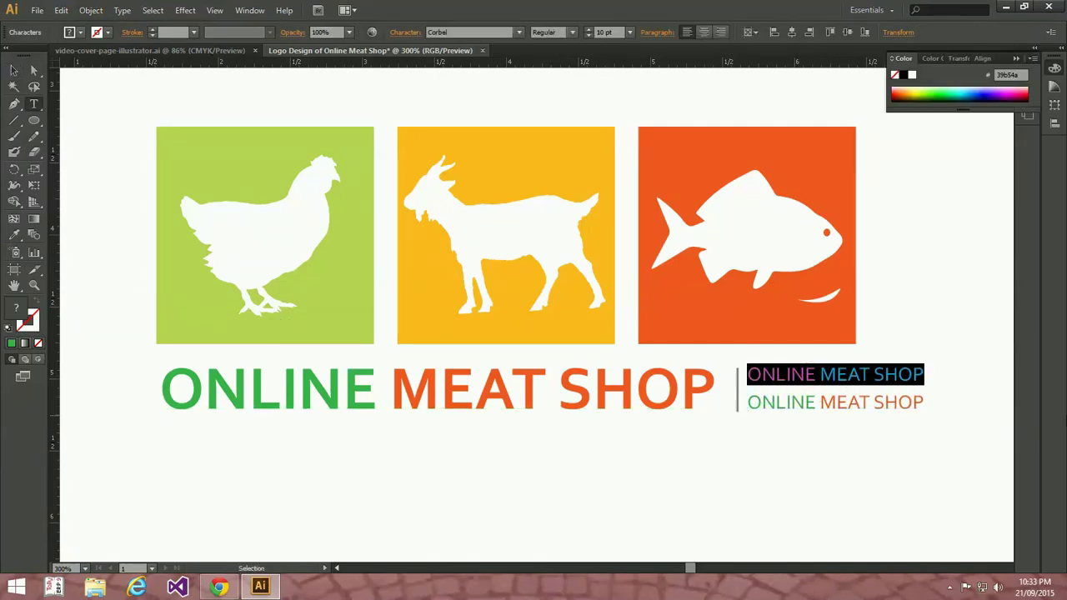
text(O)
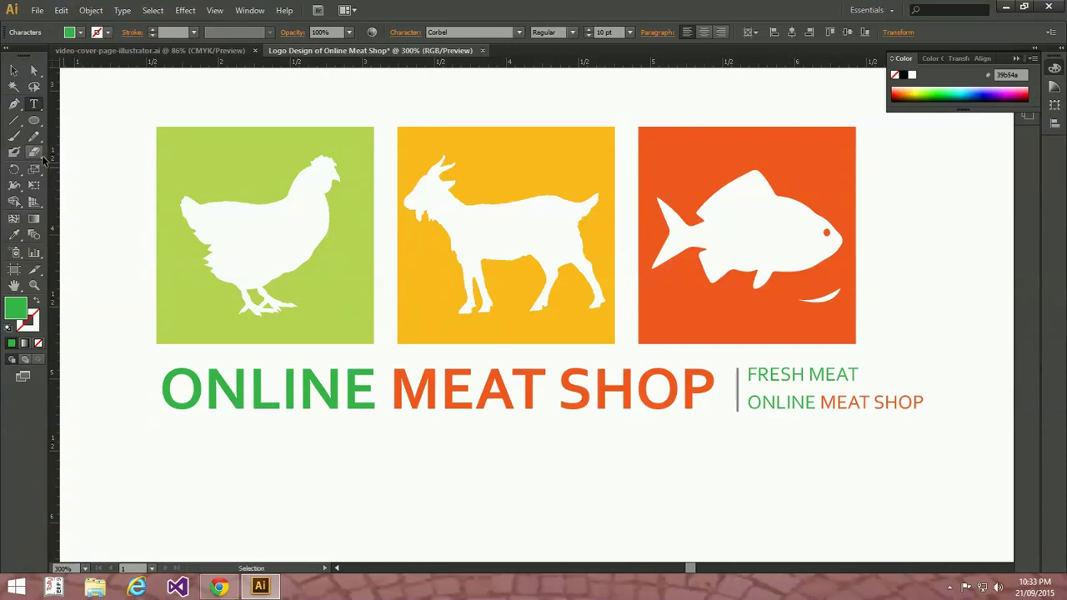
key(shift+Tab)
key(Escape)
click(670, 504)
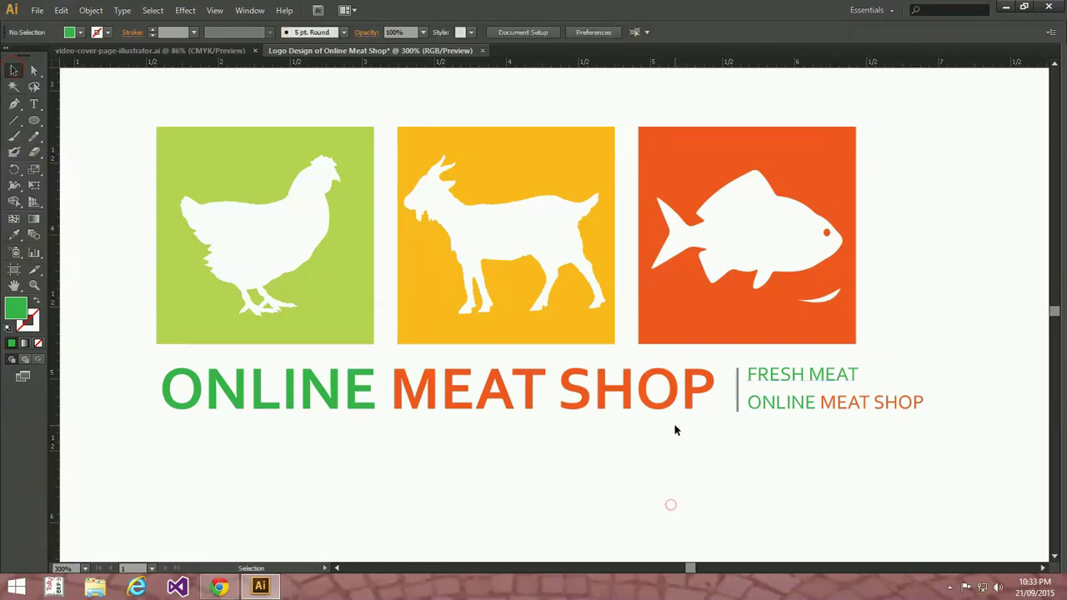
- Retype the lower small line as ONLINE SHOP and select its text
double_click(844, 405)
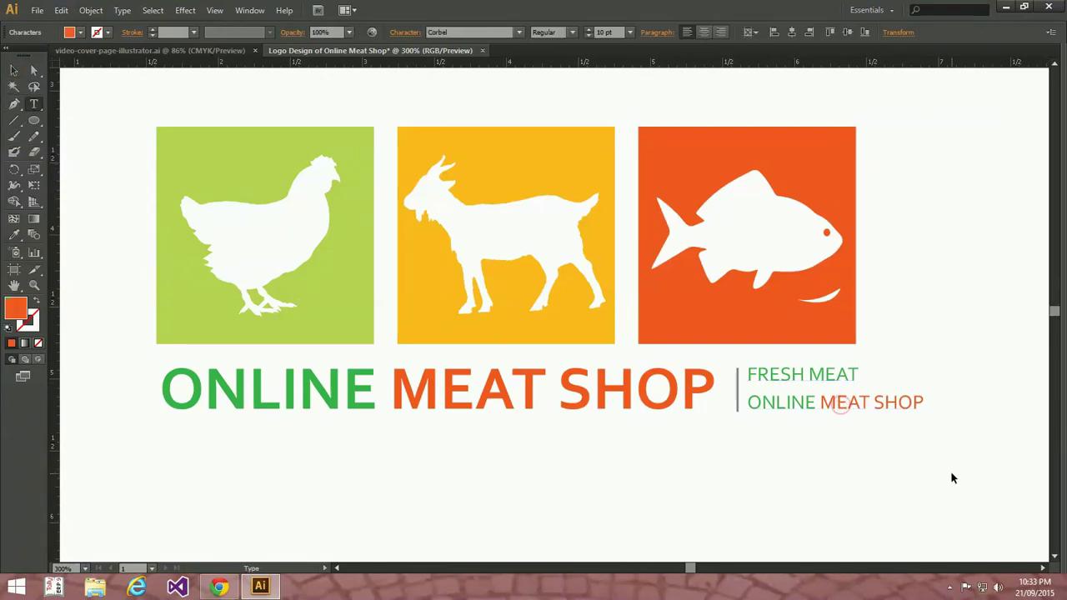
key(ctrl+a)
text(BUY)
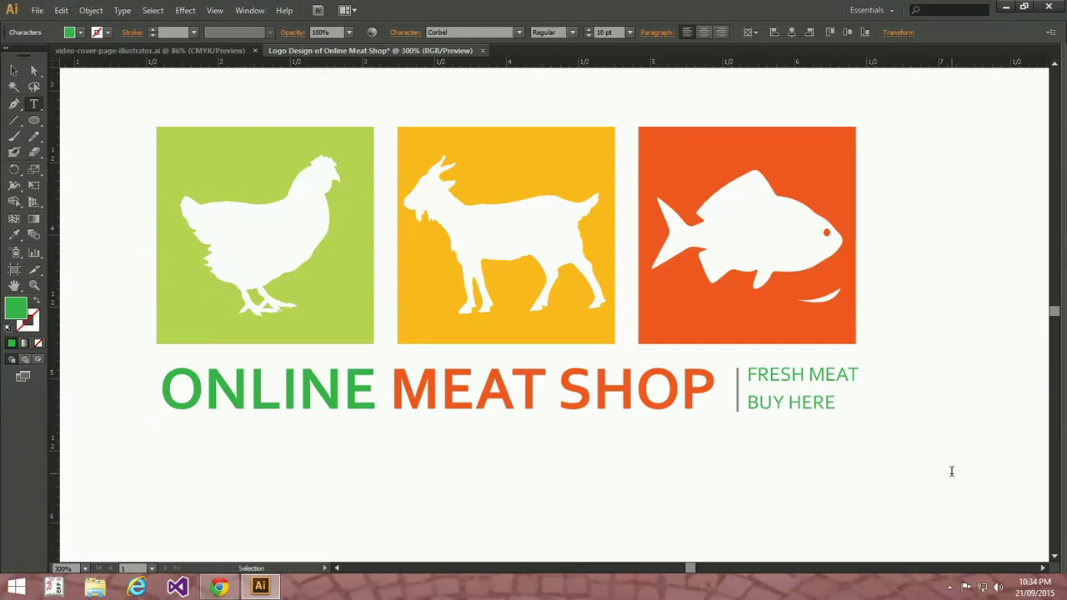
key(ctrl+a)
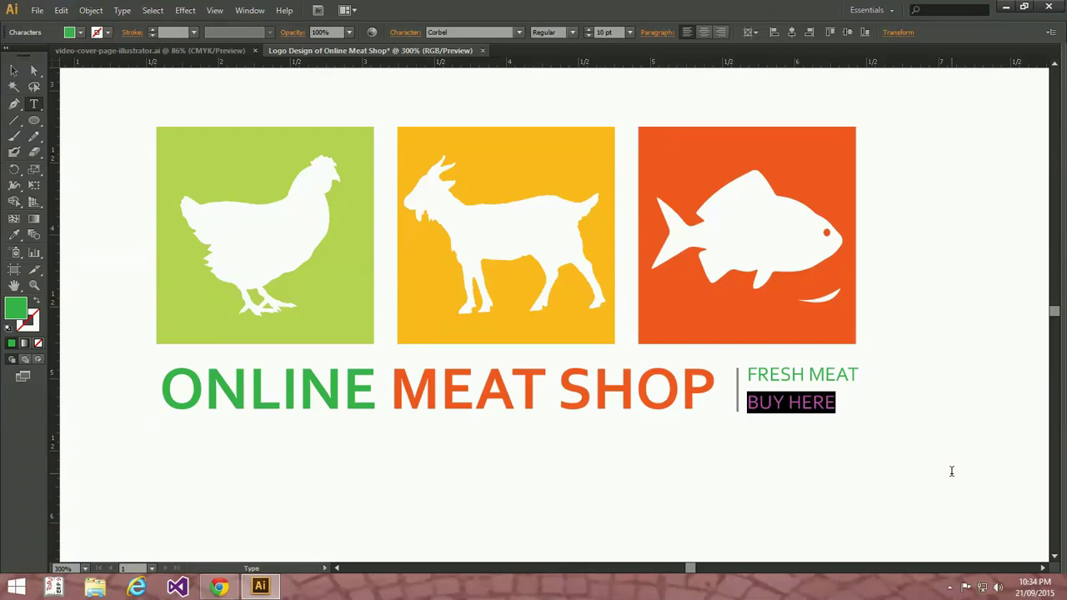
text(ON)
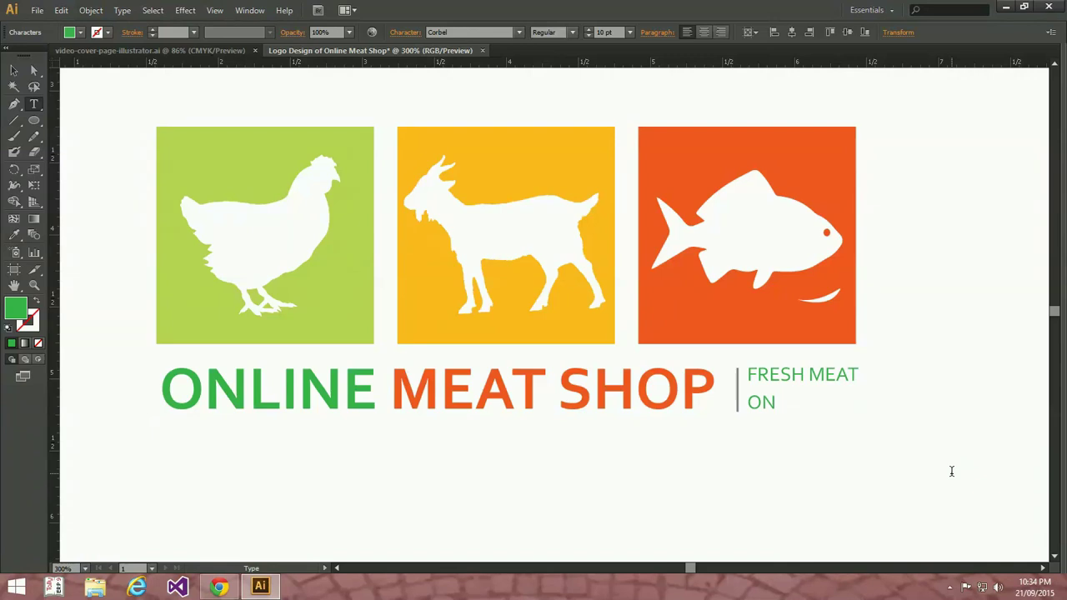
text(LINE SHOP)
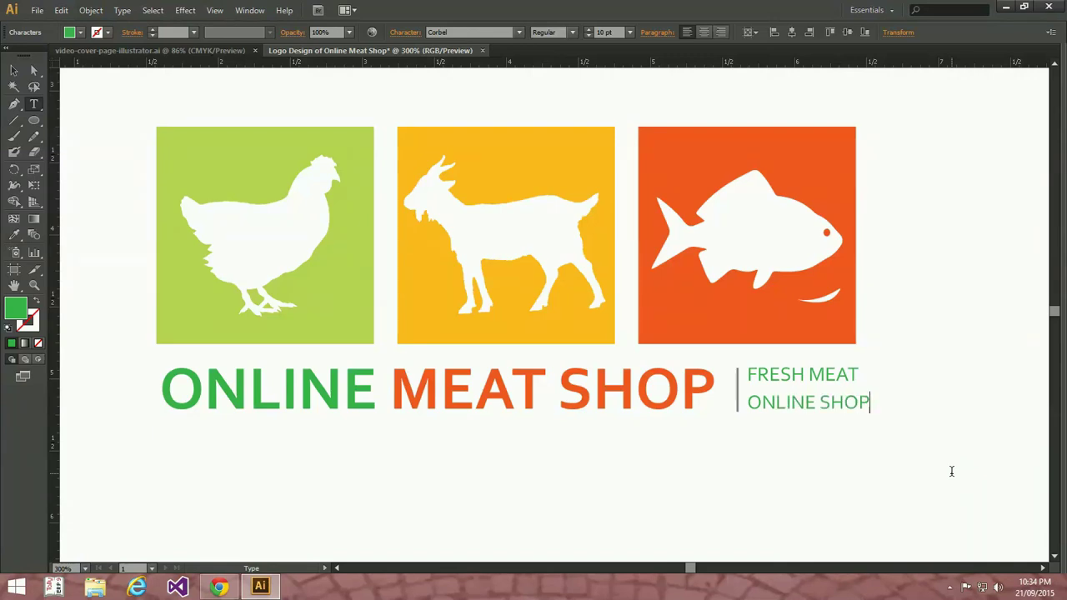
key(shift+Home)
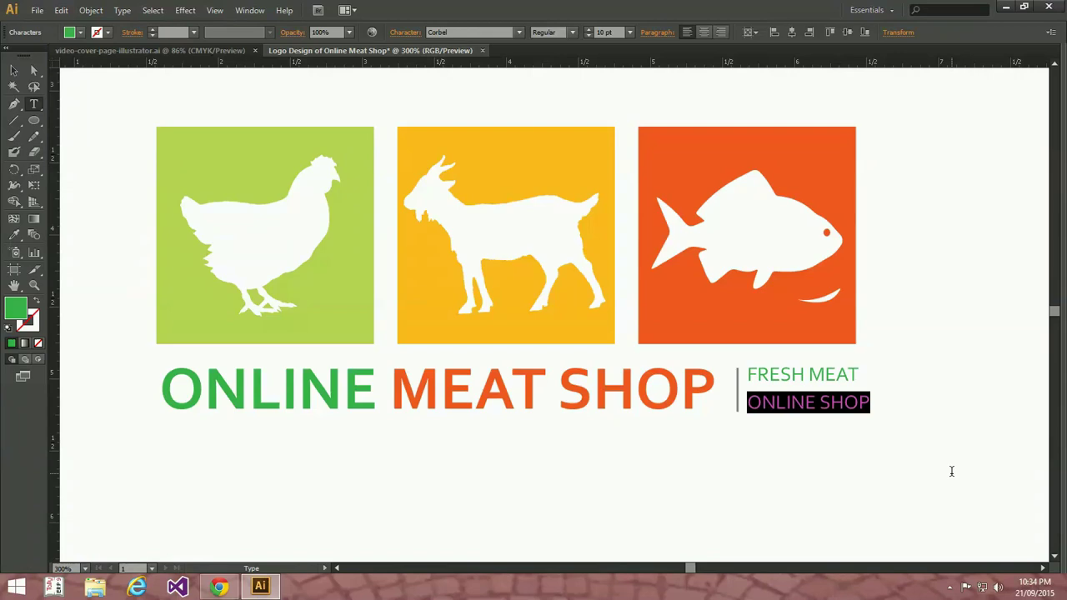
- Retype the second tagline line as SHOP ONLINE and scale it down slightly
text(O )
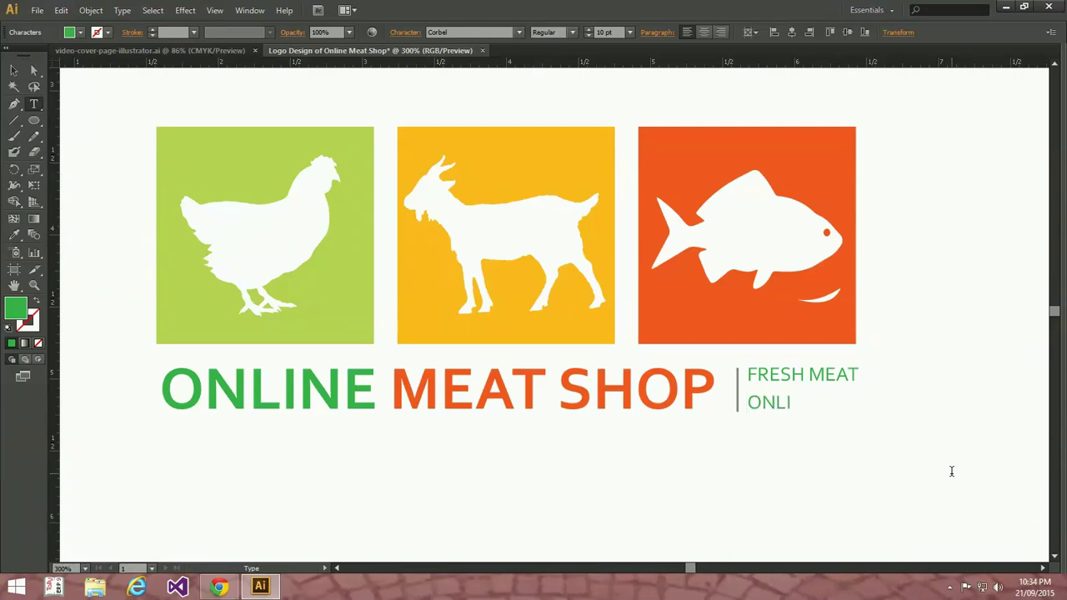
text(SH)
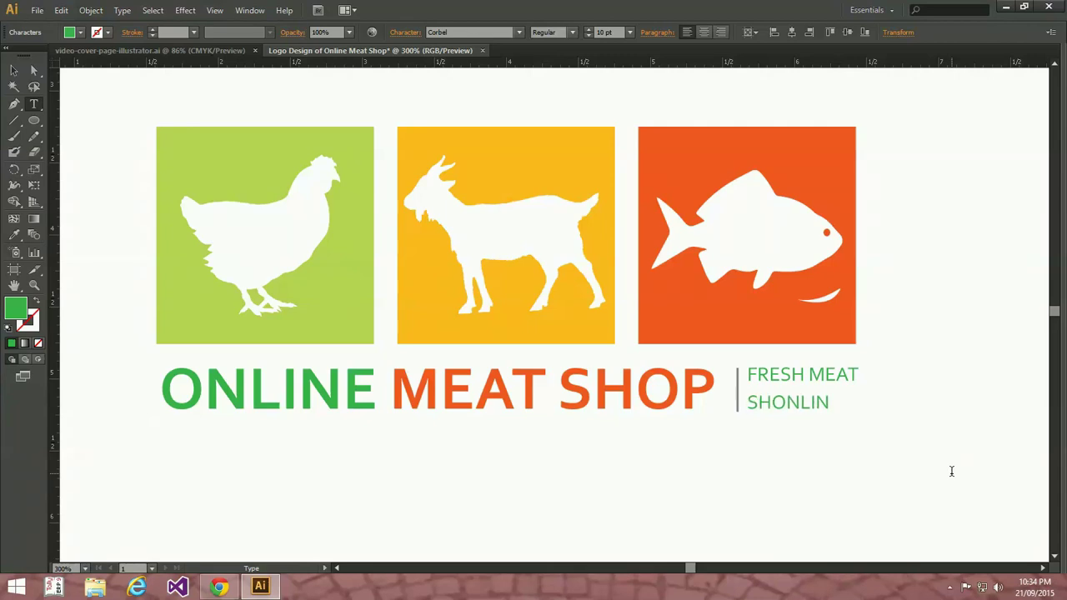
text(P)
key(BackSpace)
text(OP)
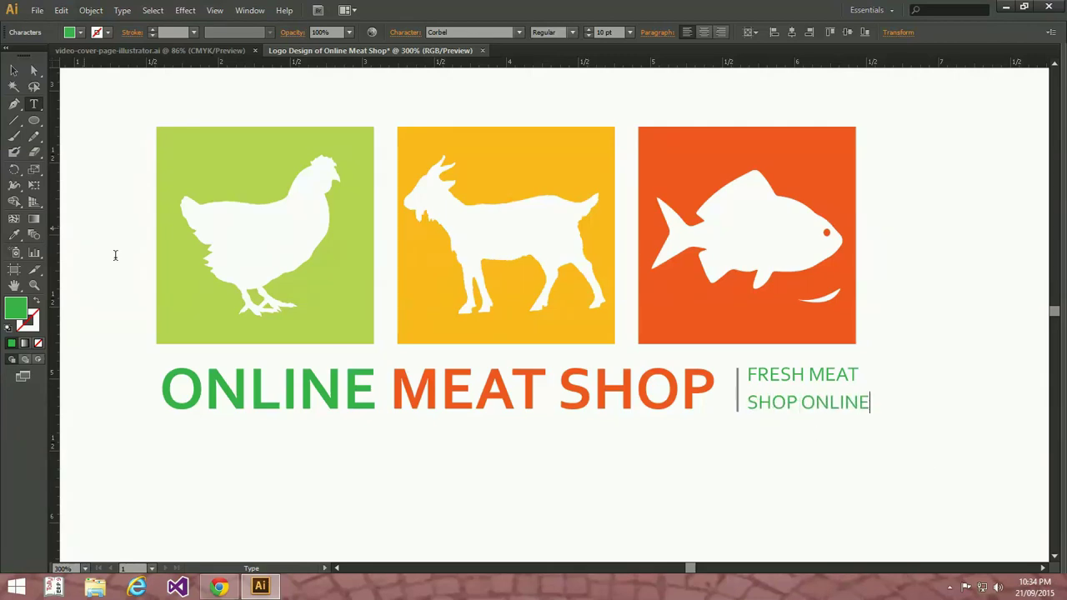
click(13, 71)
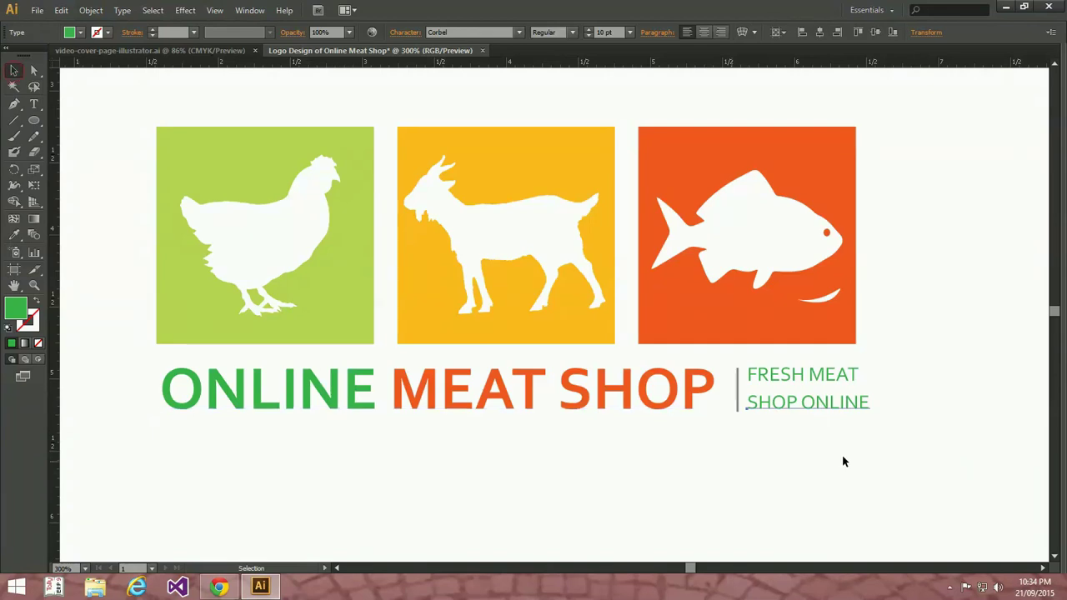
key(e)
drag(870, 413, 859, 411)
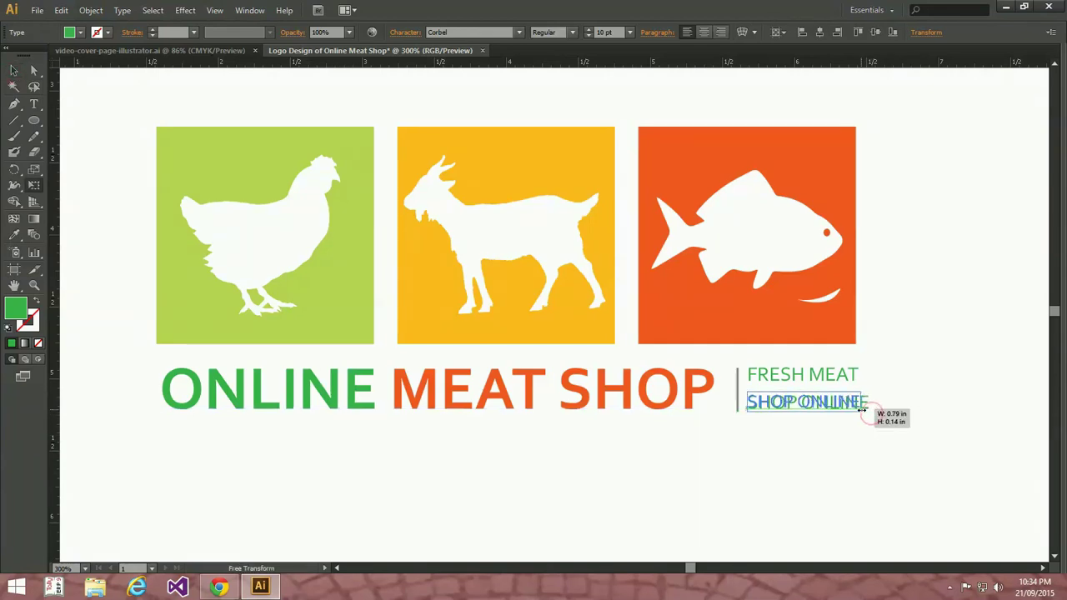
key(v)
- Make FRESH MEAT bold and enlarge it to about 13.49 pt
click(822, 441)
click(802, 374)
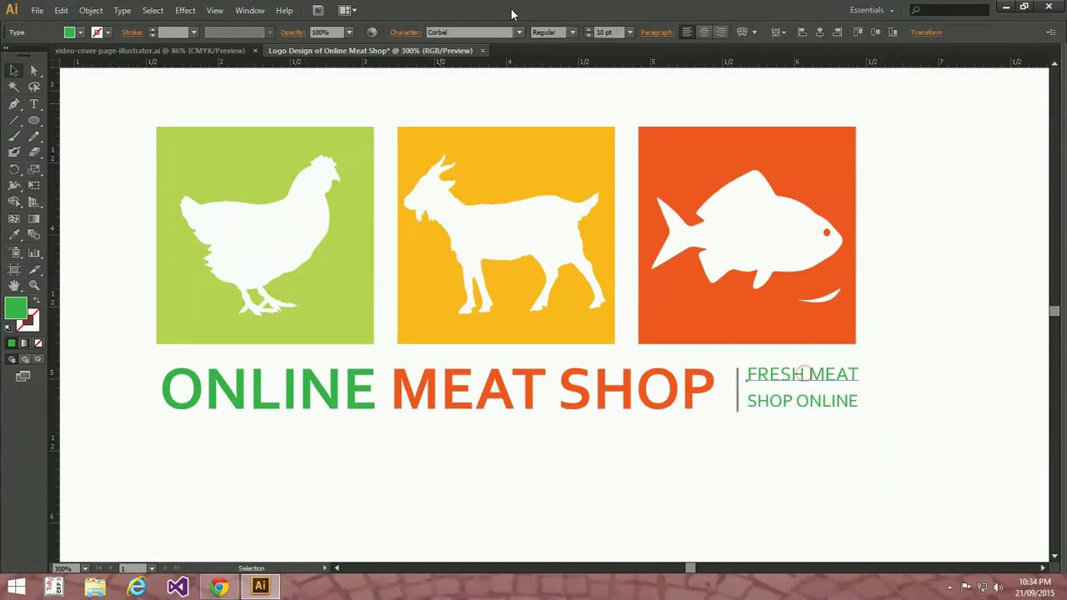
click(568, 33)
click(561, 75)
key(e)
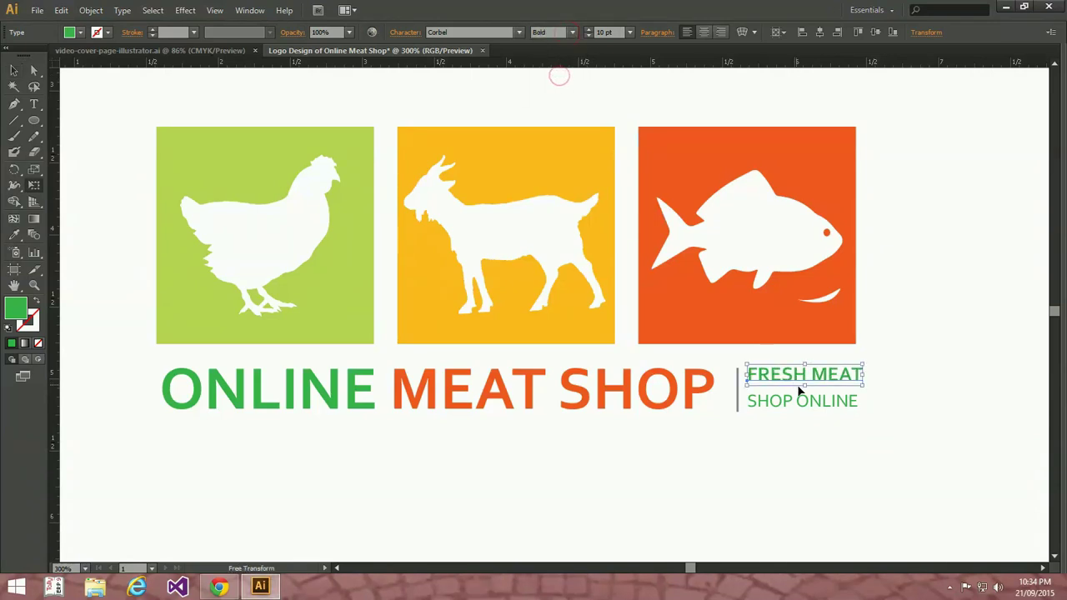
drag(803, 383, 803, 388)
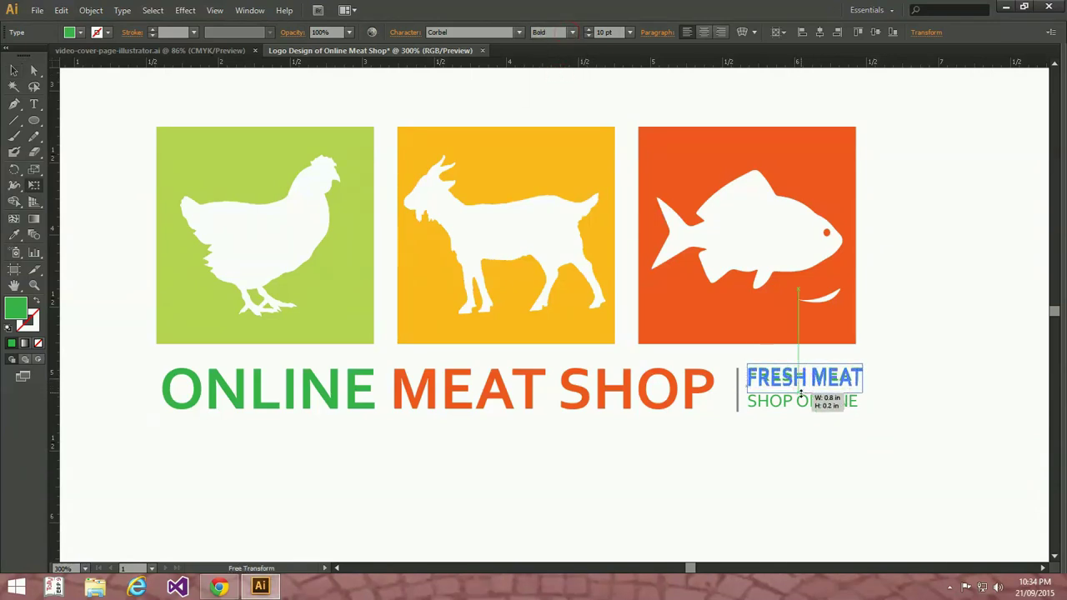
key(v)
click(810, 460)
- Widen the SHOP ONLINE line to match the width of FRESH MEAT
key(z)
drag(691, 311, 942, 477)
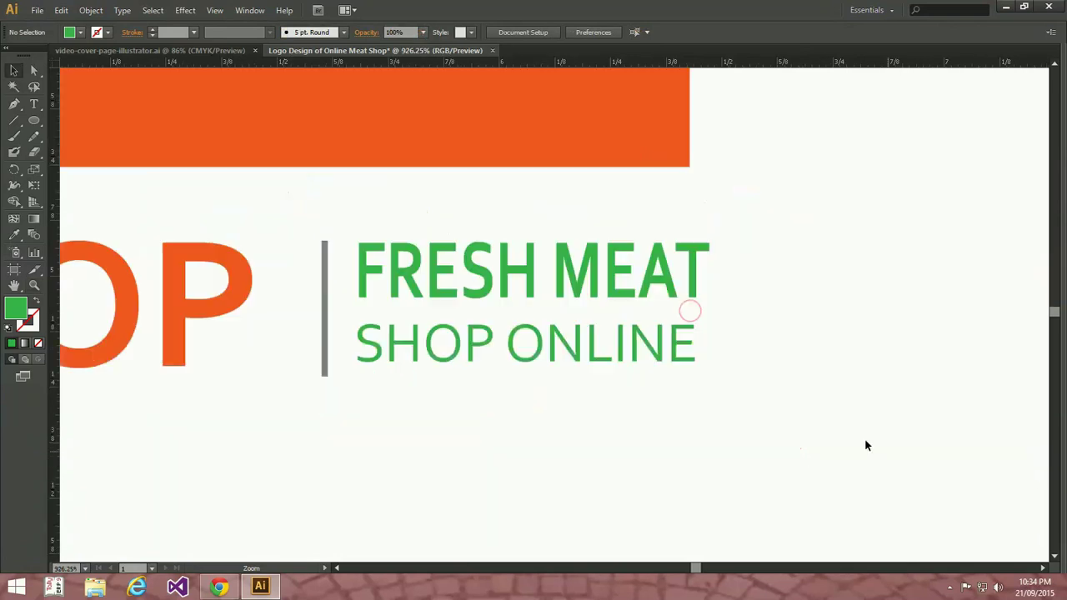
key(v)
click(676, 347)
key(e)
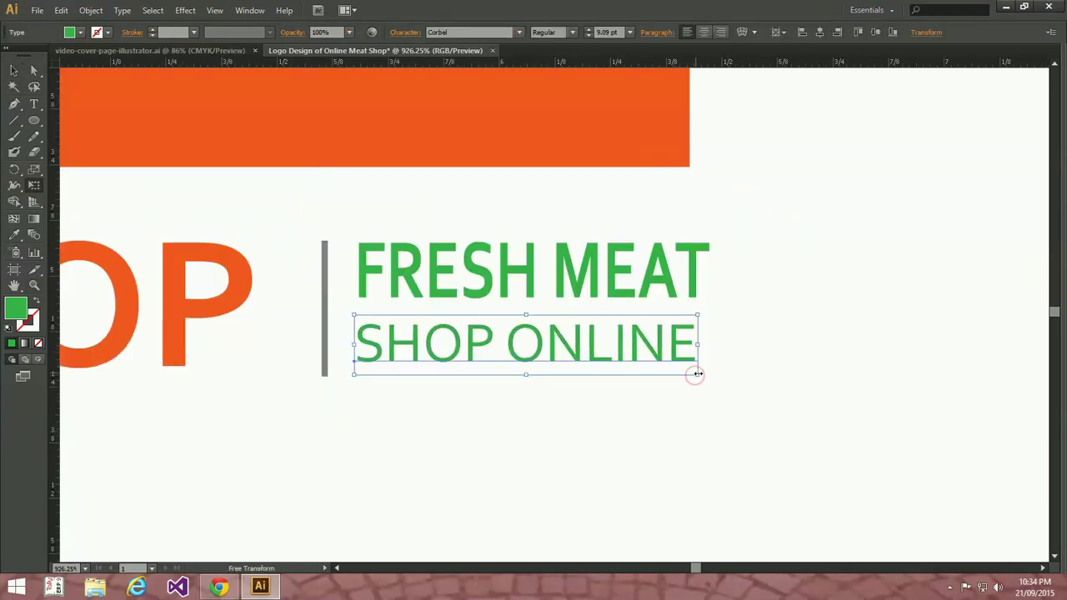
drag(696, 374, 715, 378)
key(v)
- Move both tagline lines into position and shift the grey divider slightly left
drag(750, 239, 679, 341)
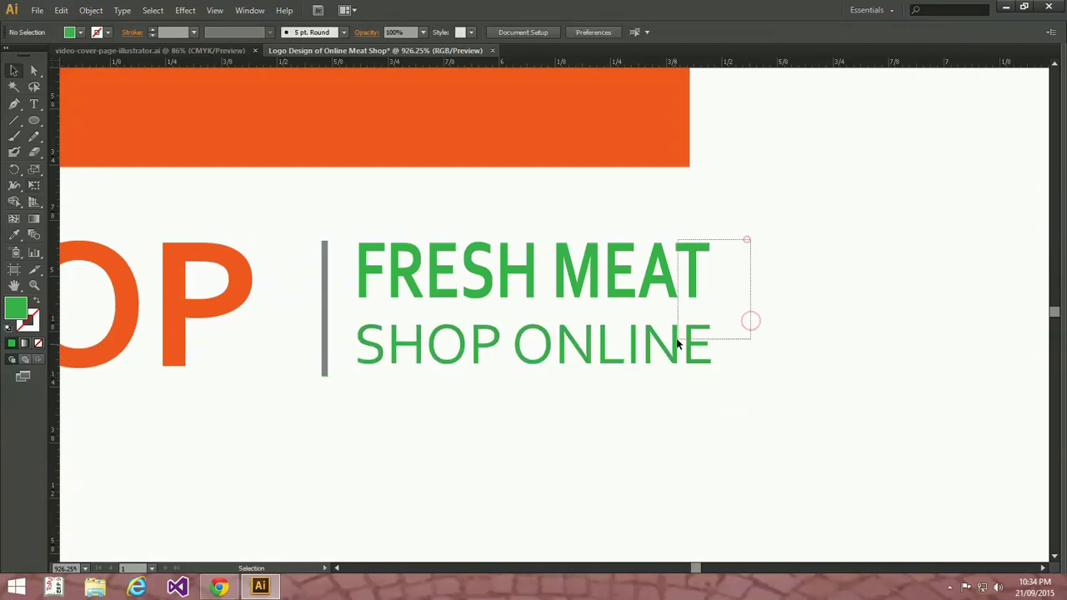
click(681, 254)
mouse_move(681, 254)
mouse_down()
mouse_move(679, 164)
mouse_move(681, 295)
mouse_up()
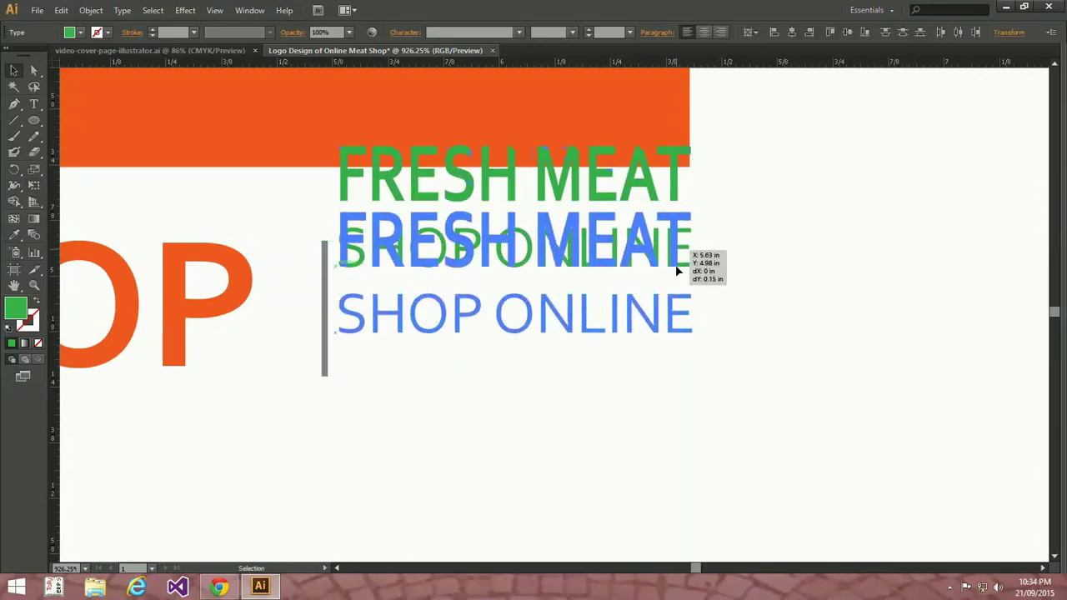
drag(766, 278, 779, 267)
click(778, 267)
scroll(778, 267, left, 3)
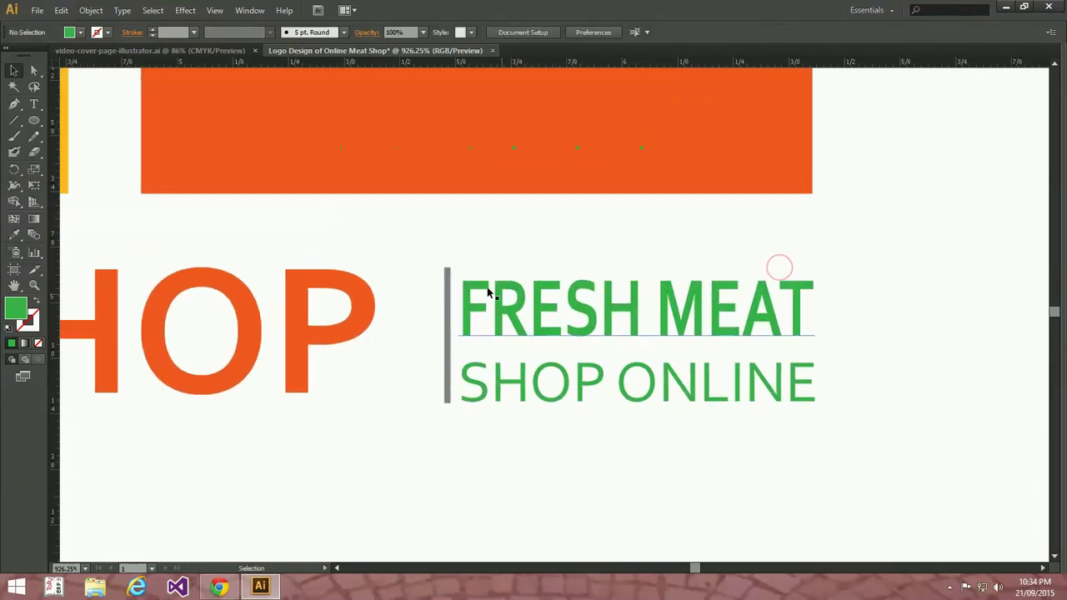
click(447, 280)
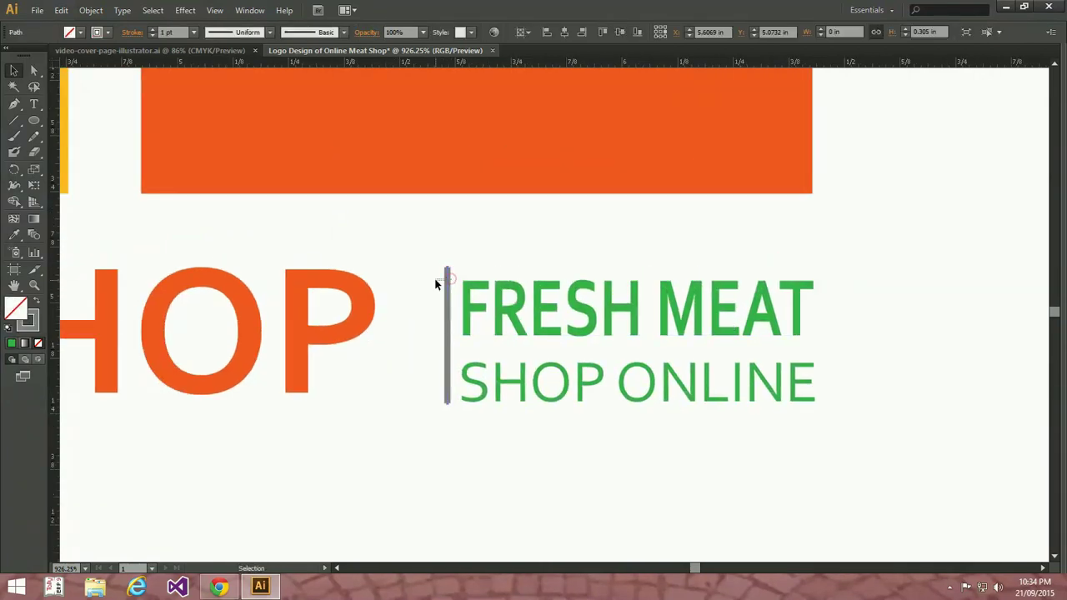
click(435, 284)
drag(447, 284, 419, 286)
key(ctrl+0)
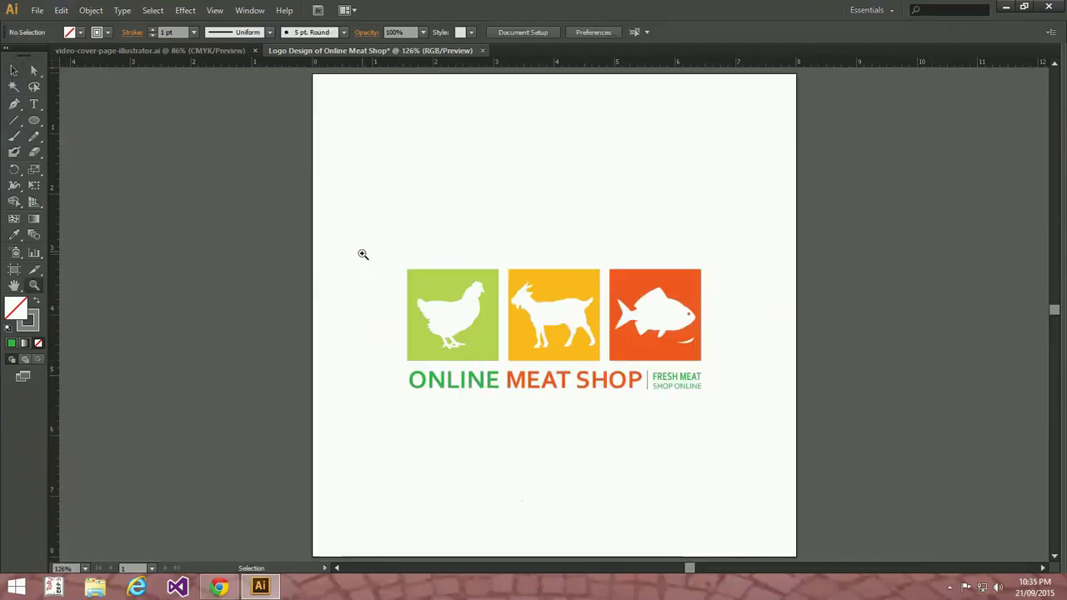
- Replace the SHOP ONLINE wording with AVAILABLE HERE
drag(388, 242, 755, 422)
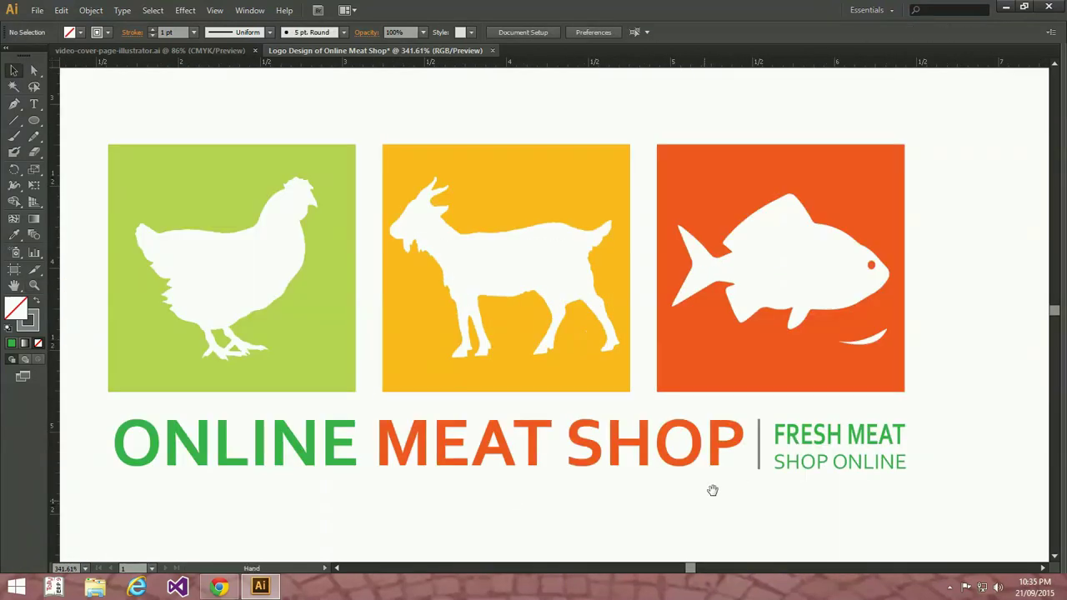
drag(713, 490, 739, 434)
key(t)
drag(374, 396, 186, 392)
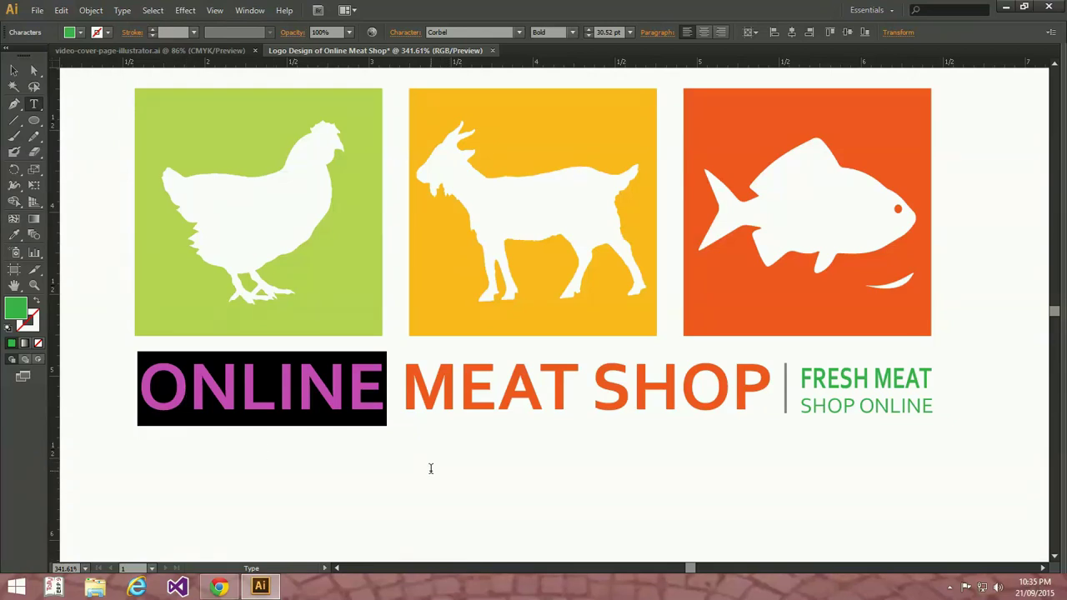
click(846, 413)
key(ctrl+a)
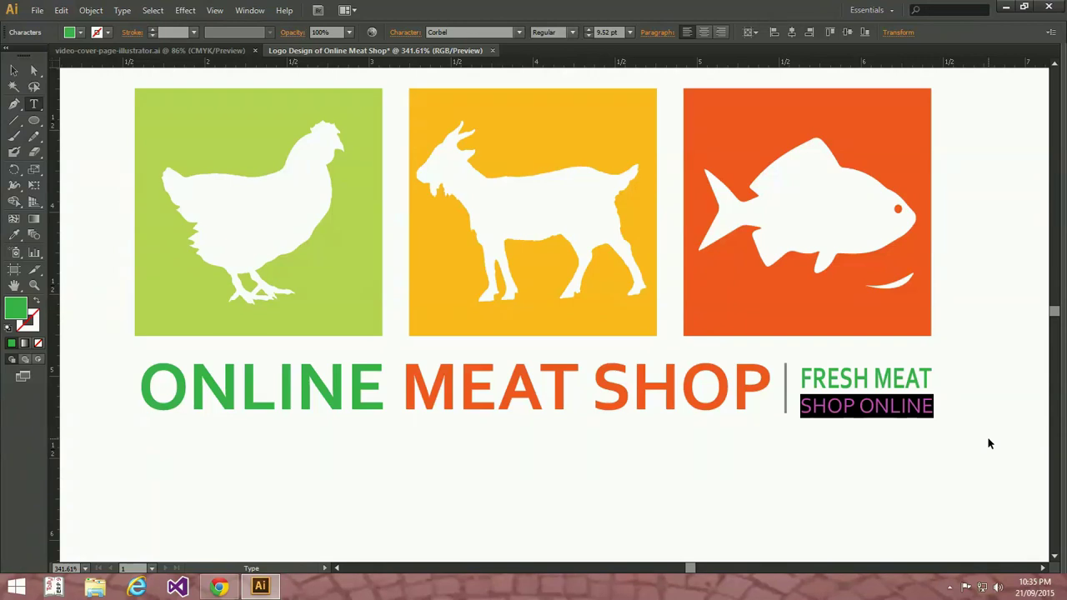
text(AVAILABLE HERE)
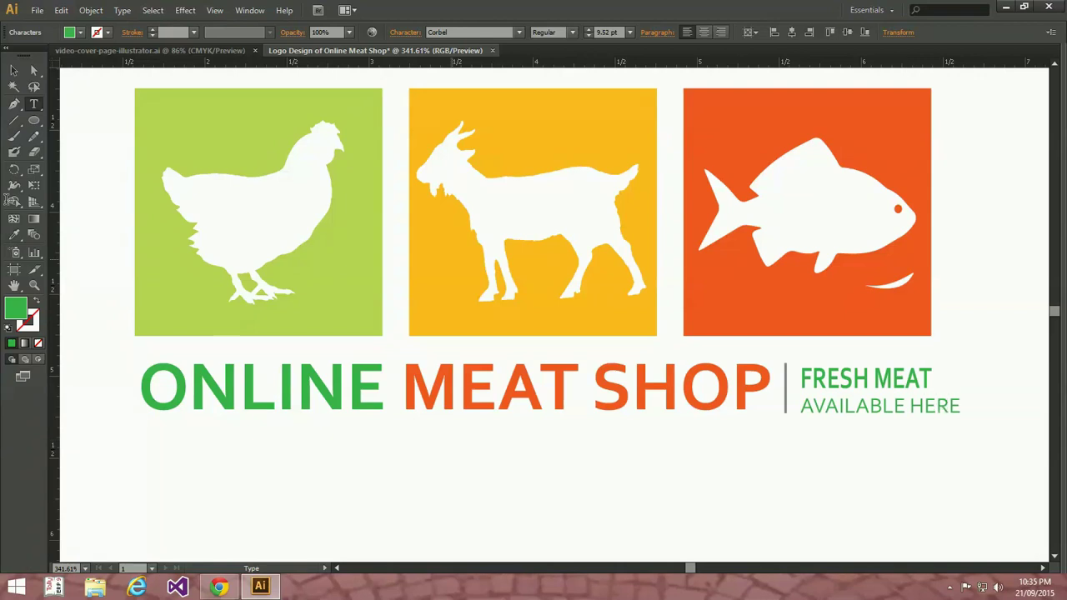
click(14, 71)
- Shrink AVAILABLE HERE to about 7.97 pt and nudge it up beneath FRESH MEAT
click(34, 185)
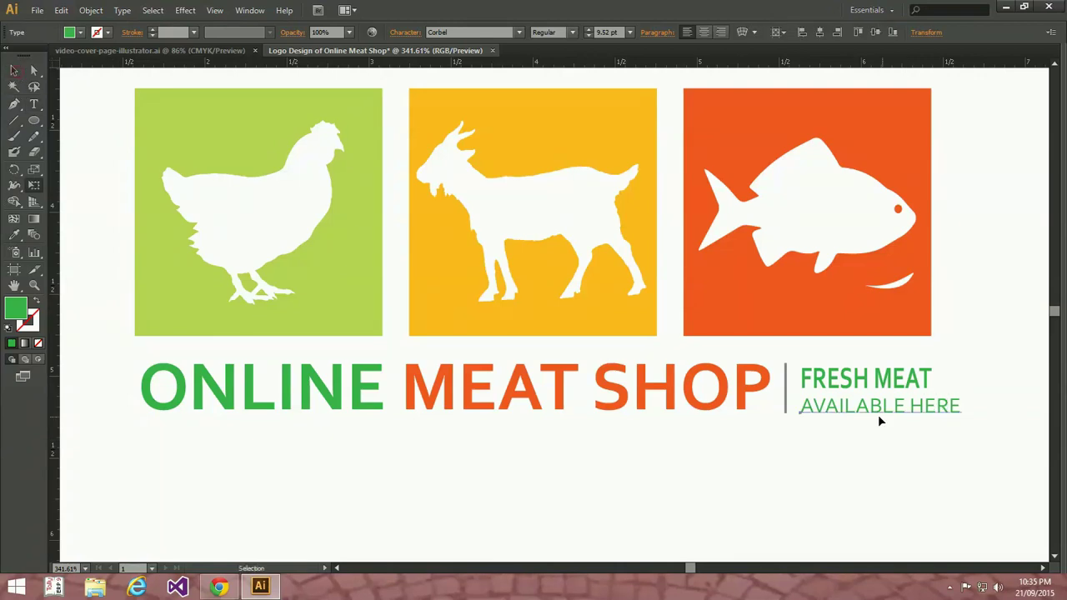
mouse_move(960, 406)
mouse_down()
mouse_move(943, 381)
mouse_move(936, 400)
mouse_up()
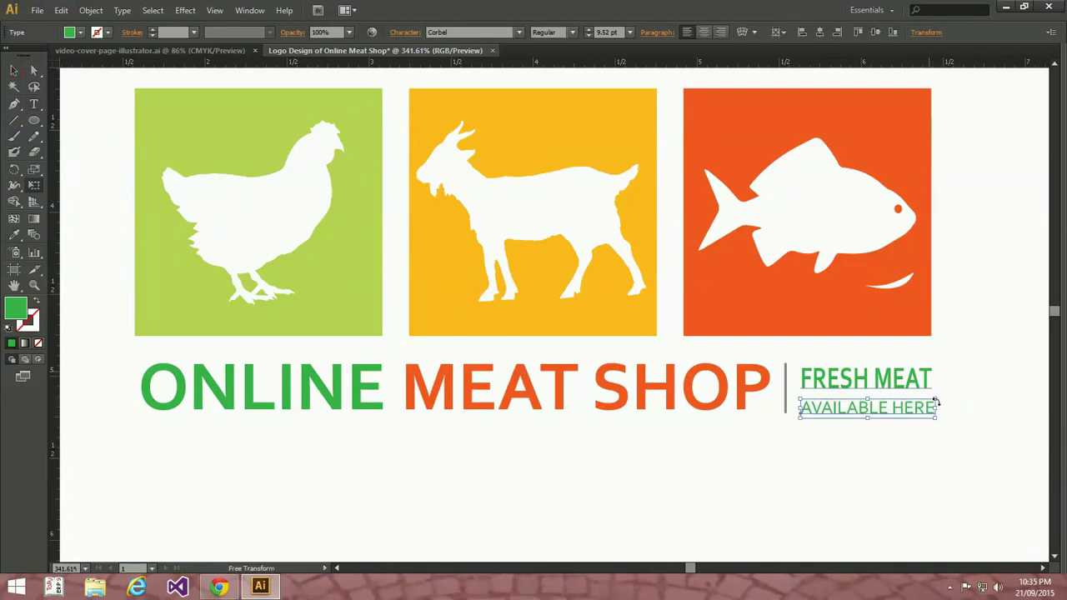
key(v)
click(902, 483)
click(890, 408)
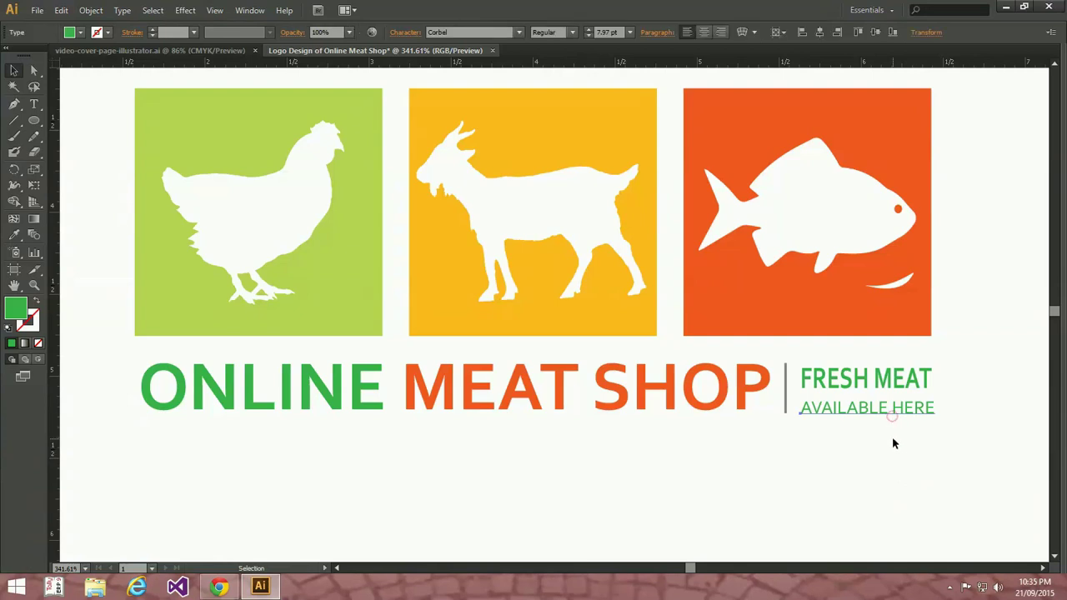
key(Up)
key(Up)
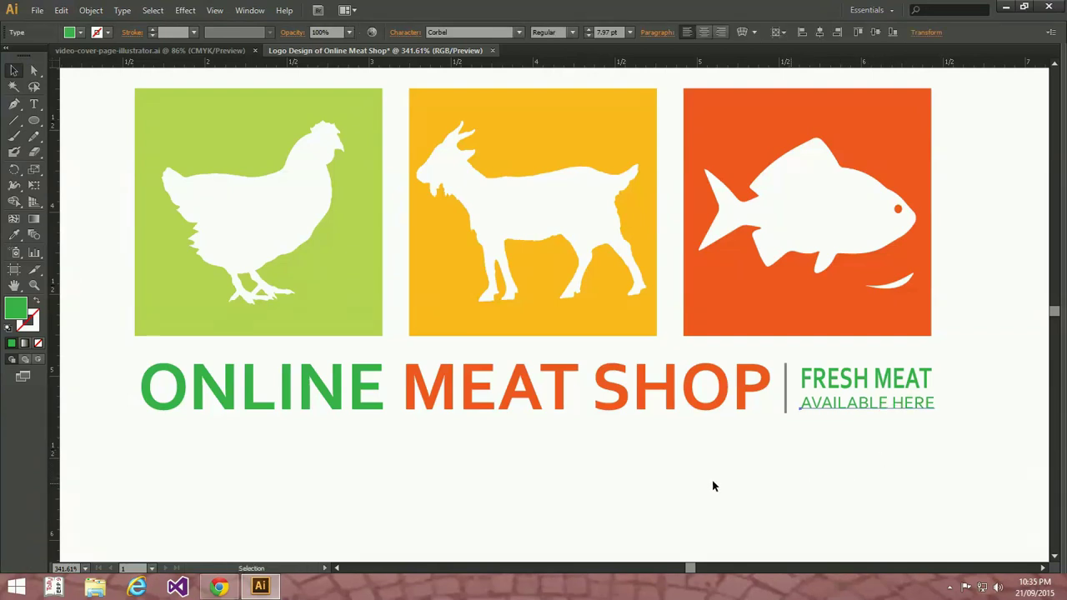
click(14, 235)
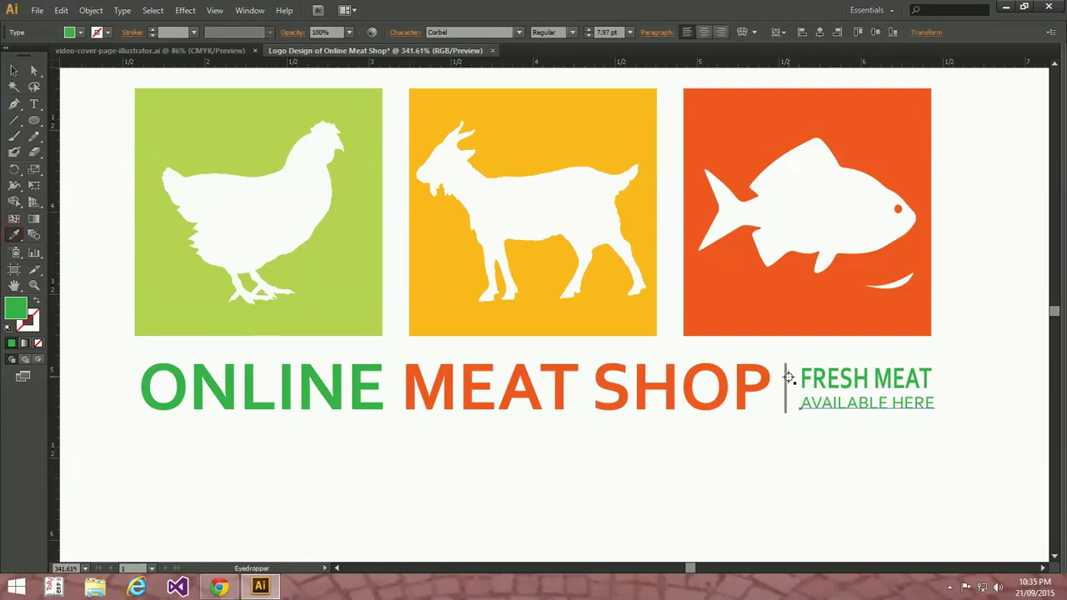
- Give AVAILABLE HERE the divider's grey colour
click(784, 375)
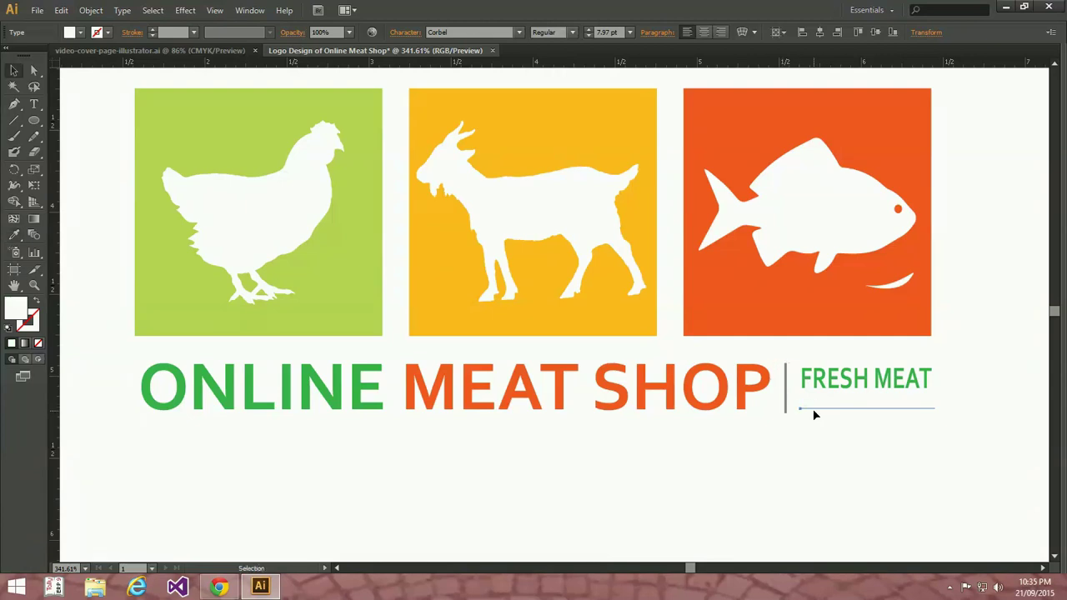
click(784, 383)
key(a)
click(819, 450)
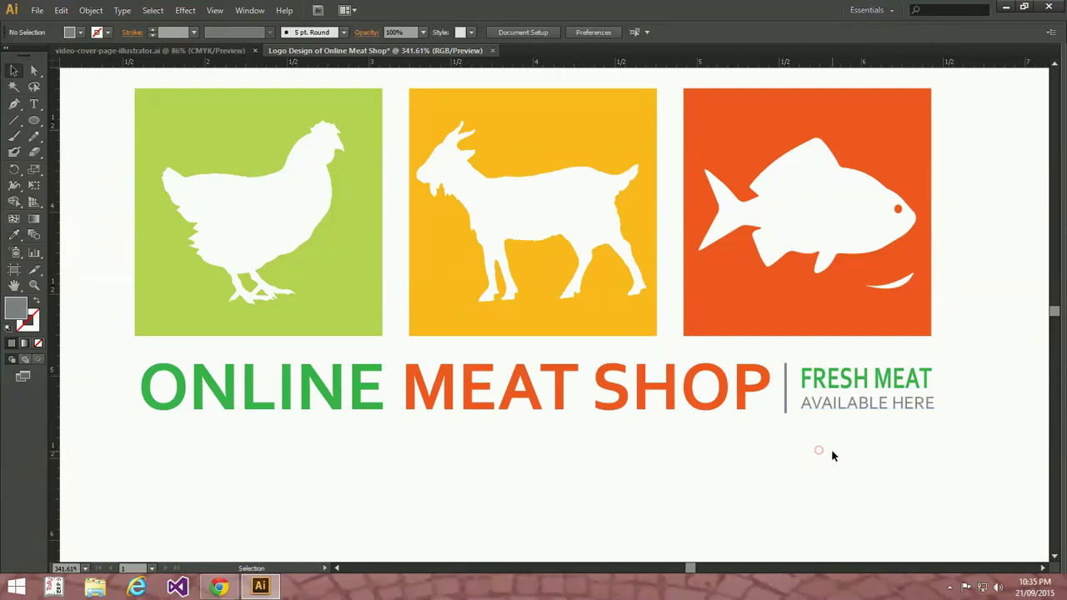
key(ctrl+0)
- Nudge the AVAILABLE HERE line up slightly under FRESH MEAT
key(z)
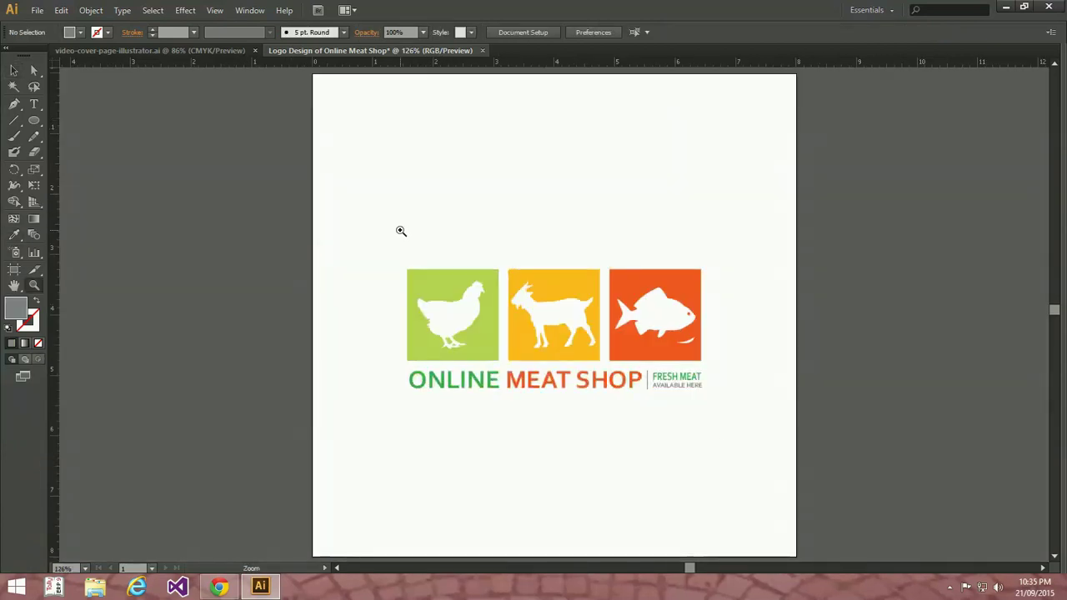
mouse_move(396, 236)
mouse_down()
mouse_move(680, 402)
mouse_move(762, 431)
mouse_up()
key(v)
click(788, 430)
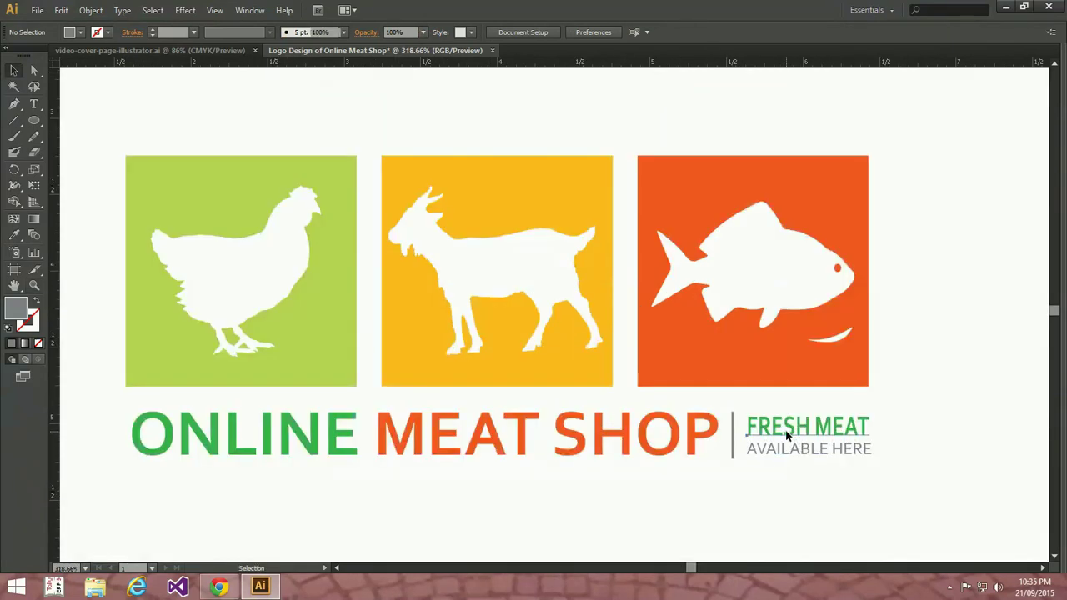
click(794, 451)
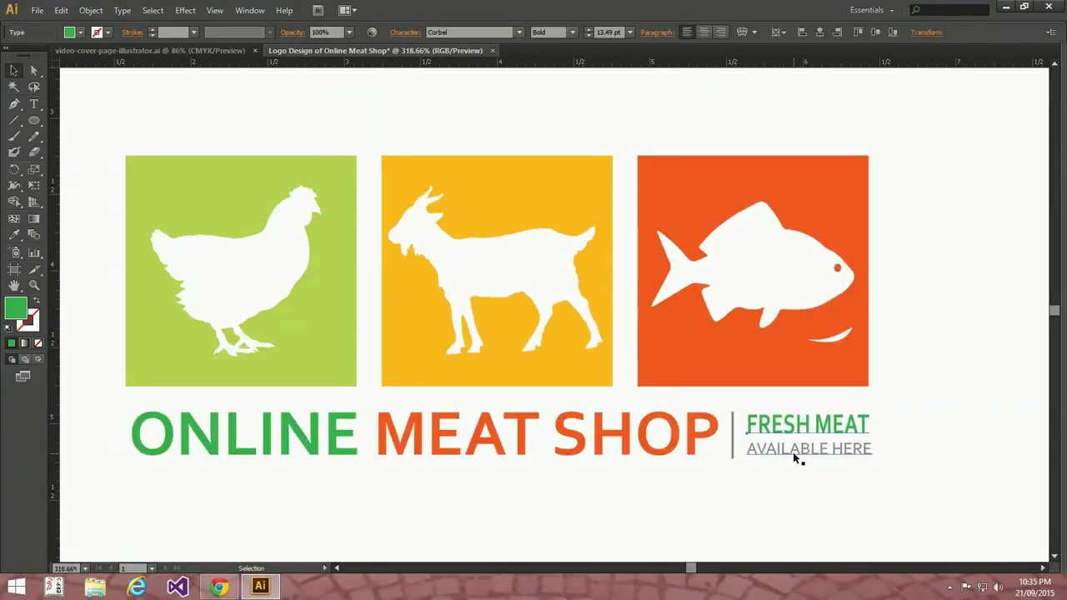
drag(793, 452, 792, 449)
- Scale the ONLINE MEAT SHOP title down slightly, to about 26.94 pt
click(768, 472)
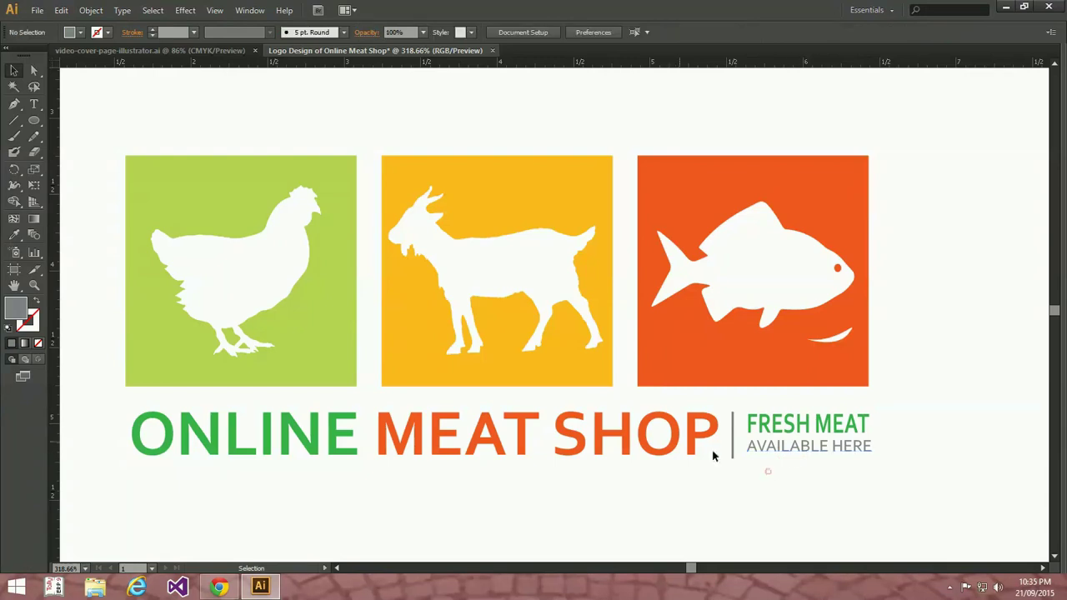
click(698, 450)
key(e)
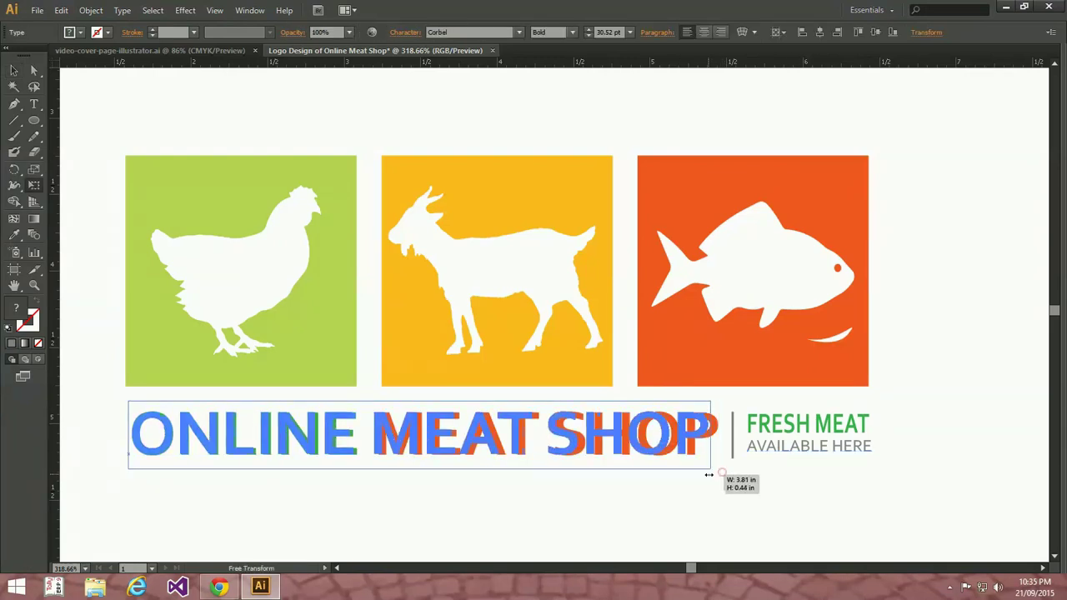
mouse_move(722, 472)
mouse_down()
mouse_move(703, 473)
mouse_move(705, 441)
mouse_move(723, 456)
mouse_up()
key(v)
click(822, 461)
- Adjust the FRESH MEAT text size and the vertical divider line
click(753, 431)
key(e)
key(v)
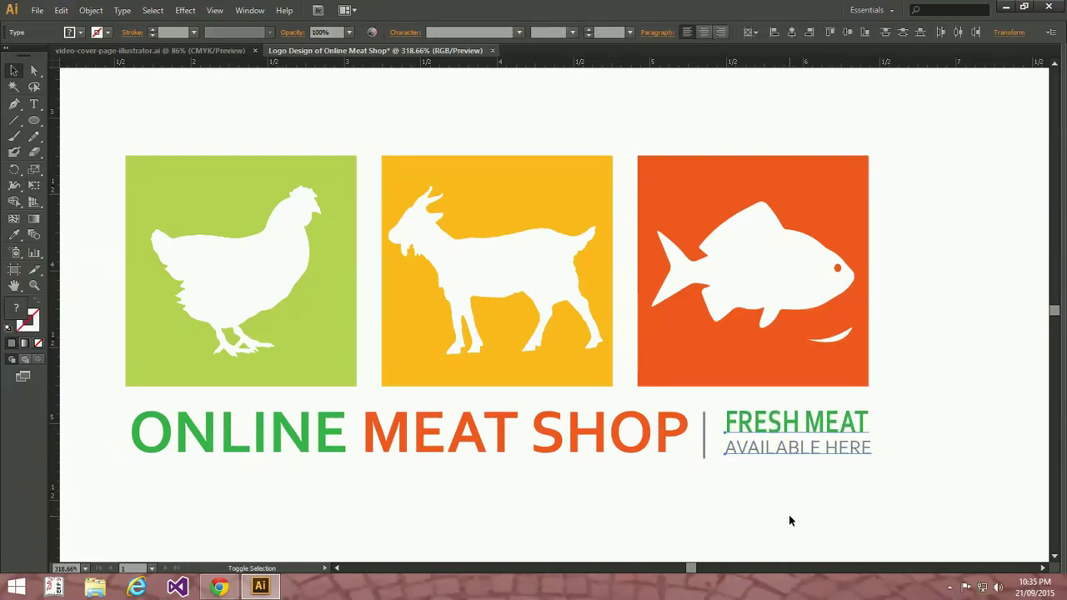
click(787, 502)
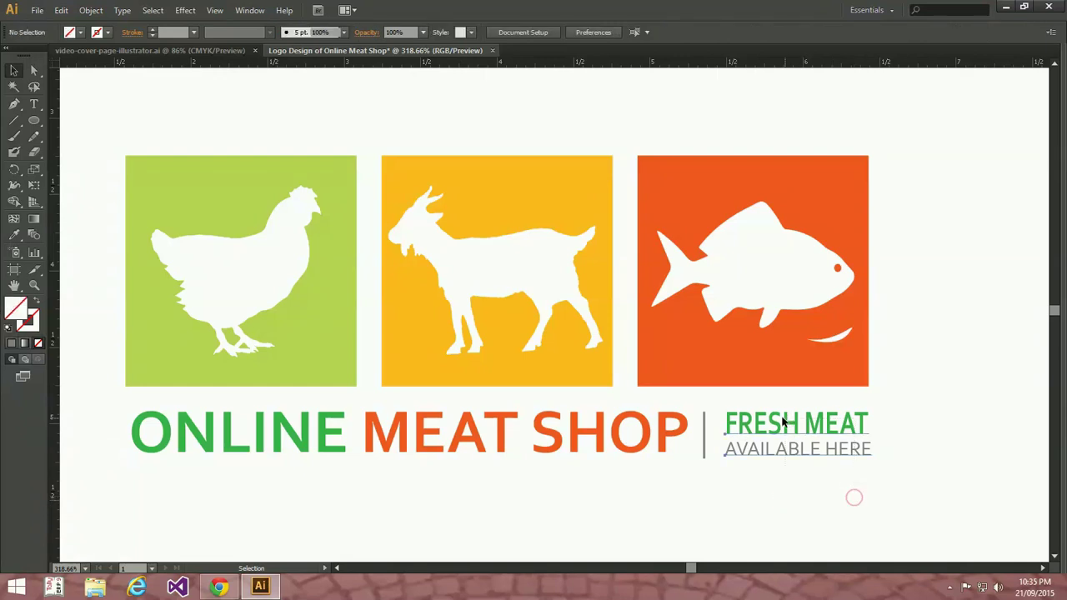
click(705, 436)
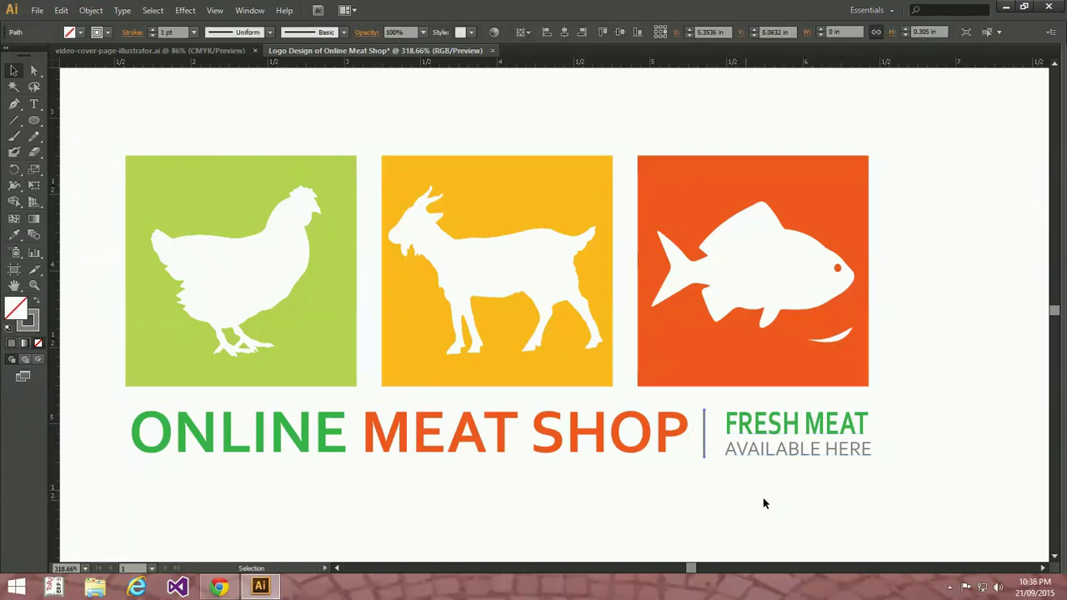
drag(814, 491, 763, 457)
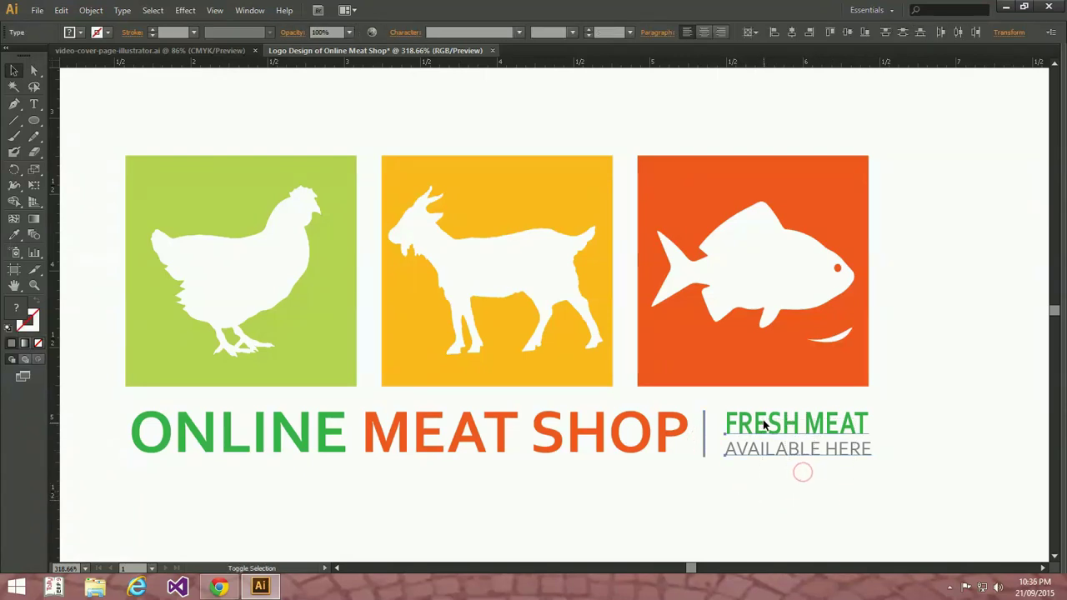
click(837, 472)
- Add a vertical guide at the orange square's edge and stretch AVAILABLE HERE to meet it
key(z)
drag(787, 373, 930, 469)
key(v)
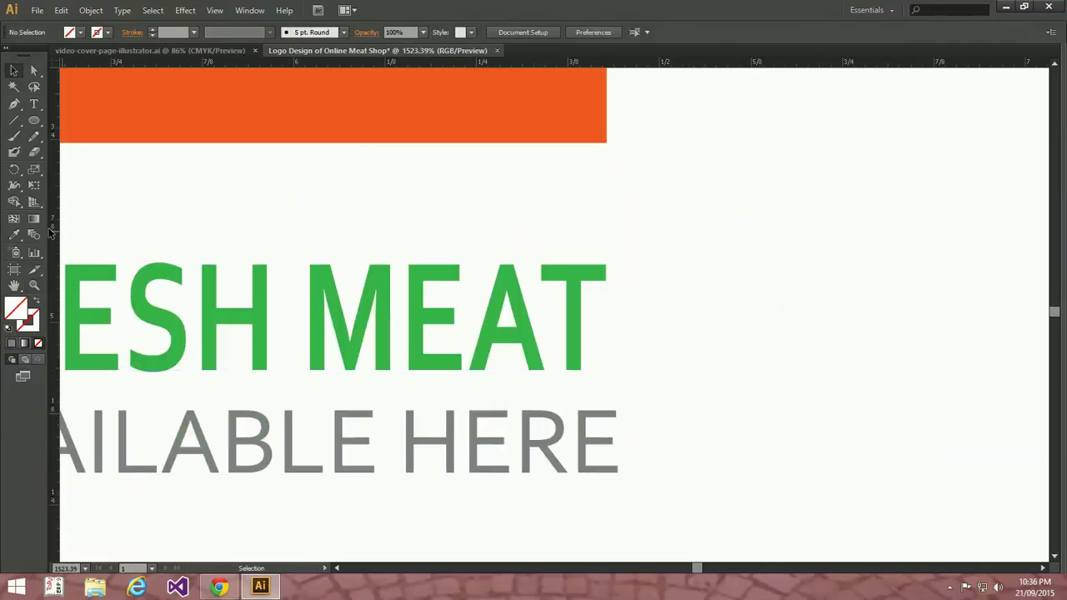
mouse_move(52, 238)
mouse_down()
mouse_move(68, 223)
mouse_move(450, 250)
mouse_move(606, 150)
mouse_up()
click(572, 442)
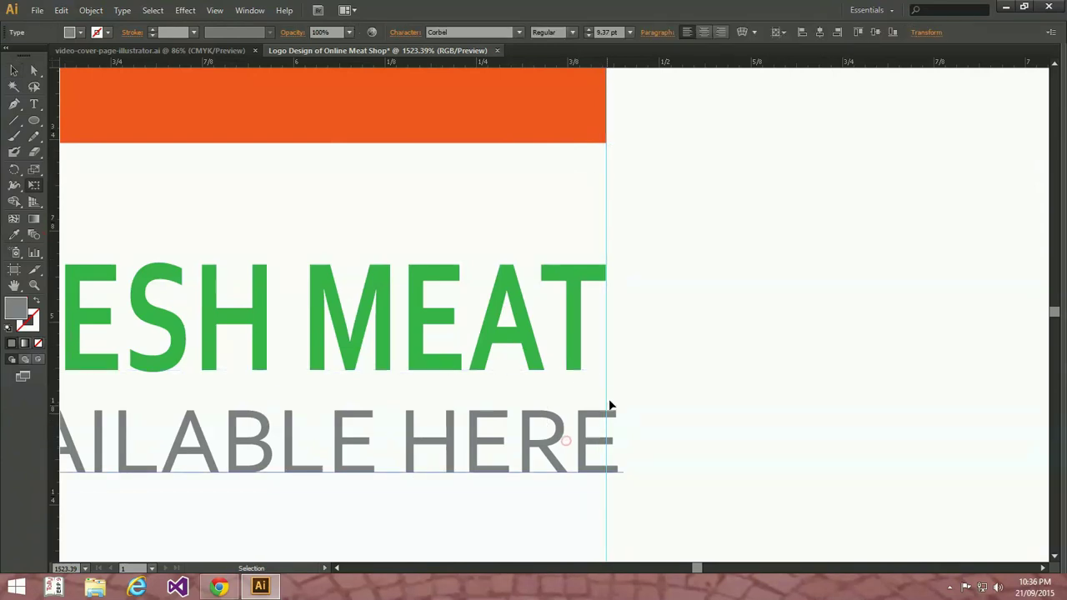
key(e)
drag(621, 393, 609, 375)
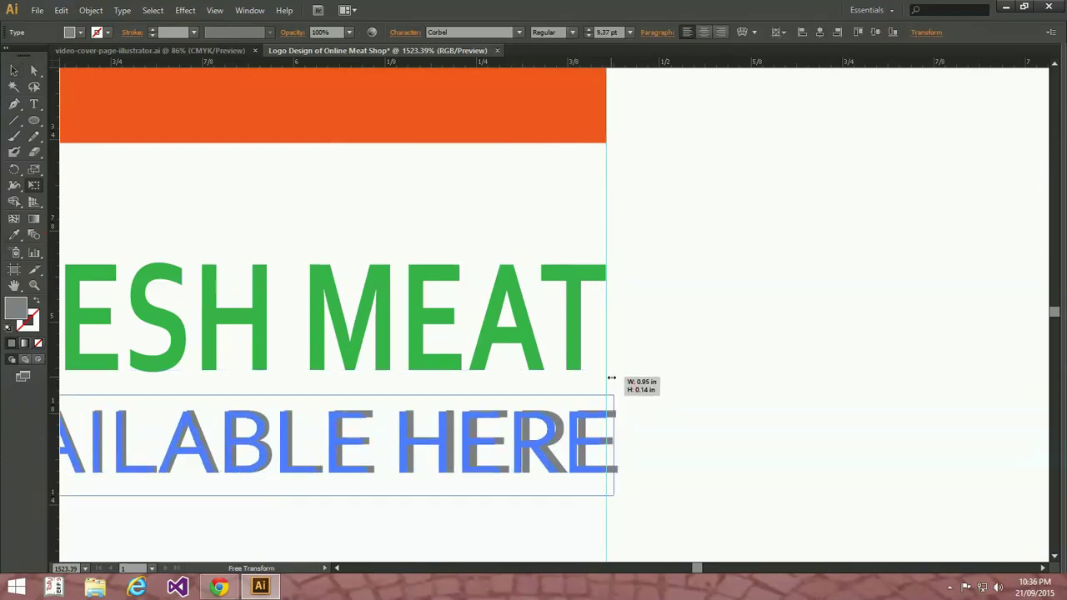
key(v)
click(672, 364)
- Add a guide at the green square's left edge and align the title's left edge to it
key(ctrl+minus)
key(ctrl+minus)
key(ctrl+minus)
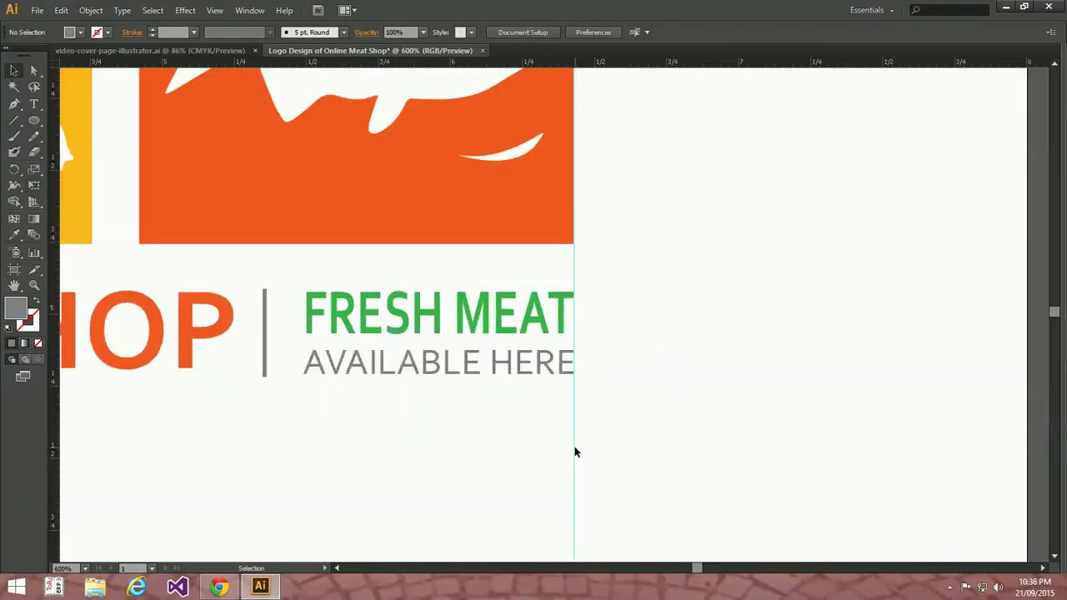
drag(444, 413, 758, 464)
key(ctrl+minus)
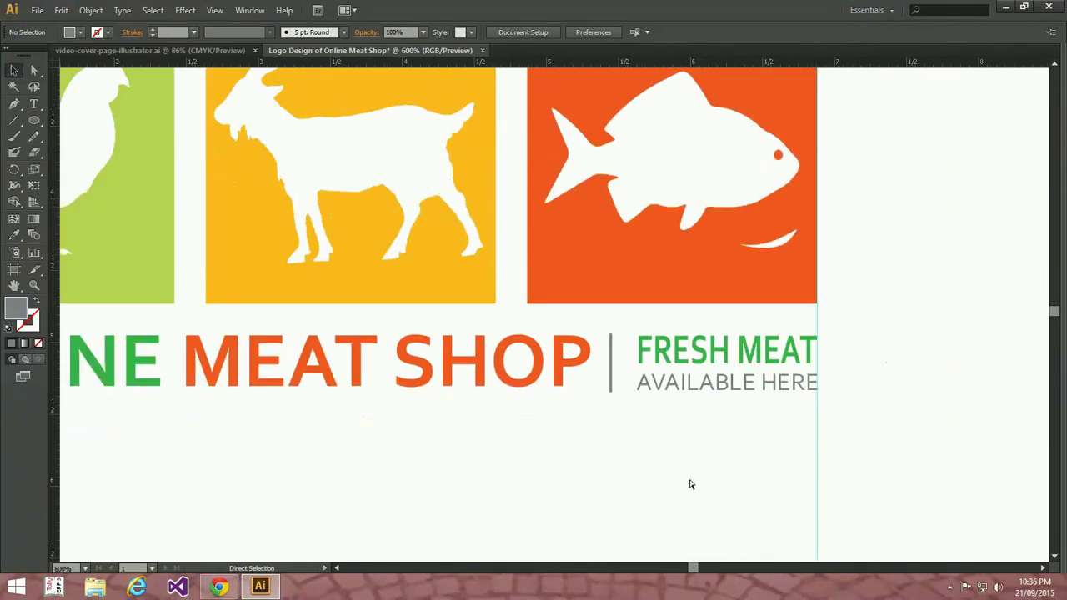
key(ctrl+minus)
drag(475, 440, 640, 449)
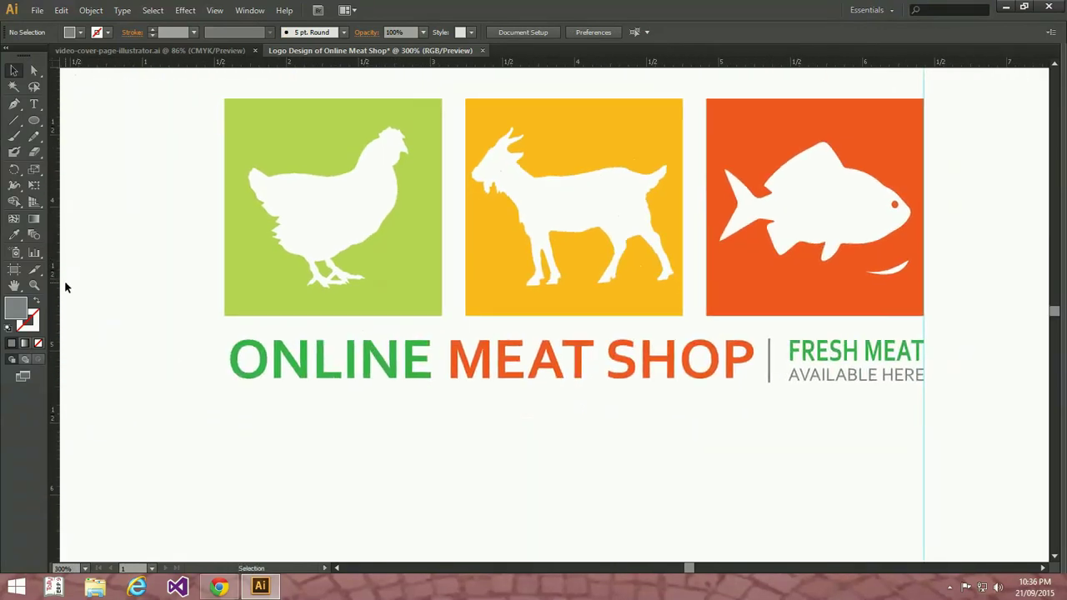
mouse_move(55, 281)
mouse_down()
mouse_move(224, 276)
mouse_move(360, 428)
mouse_move(338, 434)
mouse_up()
key(z)
click(426, 350)
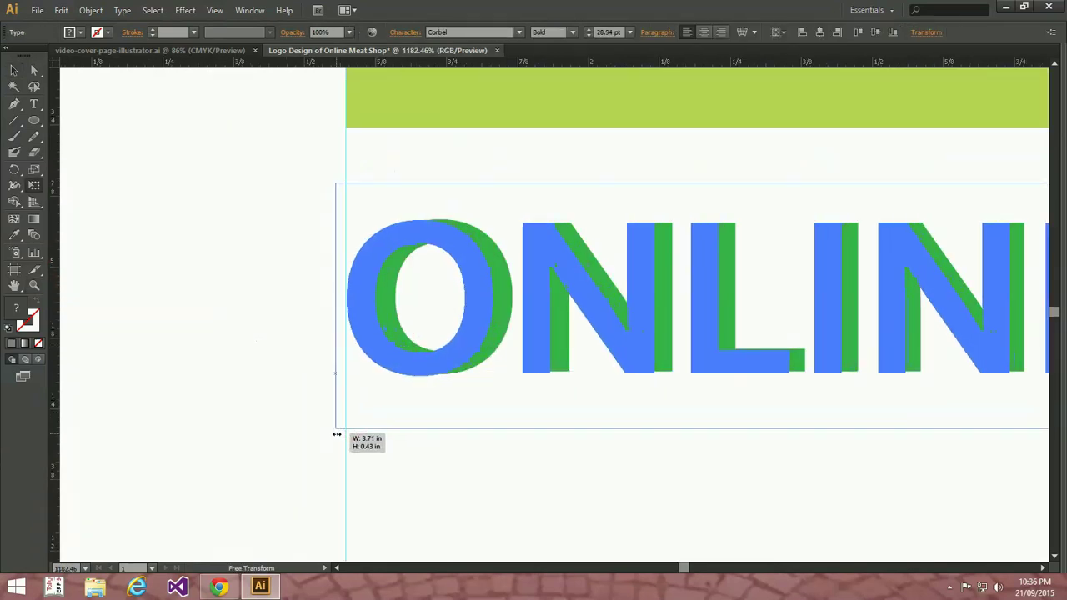
click(221, 327)
- Hide the ruler guides and center the finished logo in the view
key(ctrl+0)
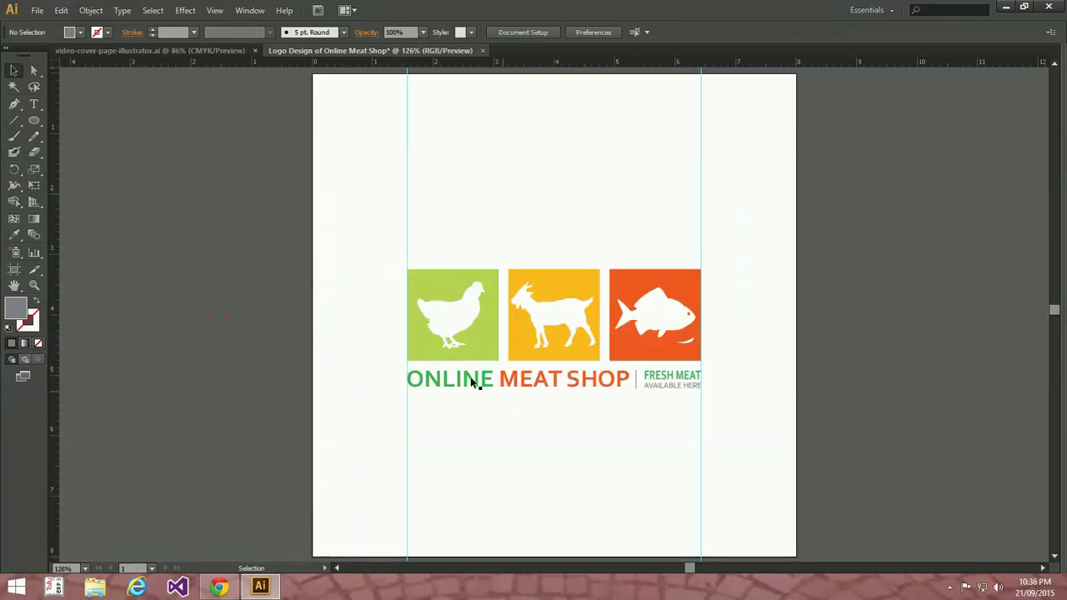
key(z)
drag(375, 239, 807, 503)
key(v)
drag(806, 434, 175, 482)
key(Delete)
key(ctrl+minus)
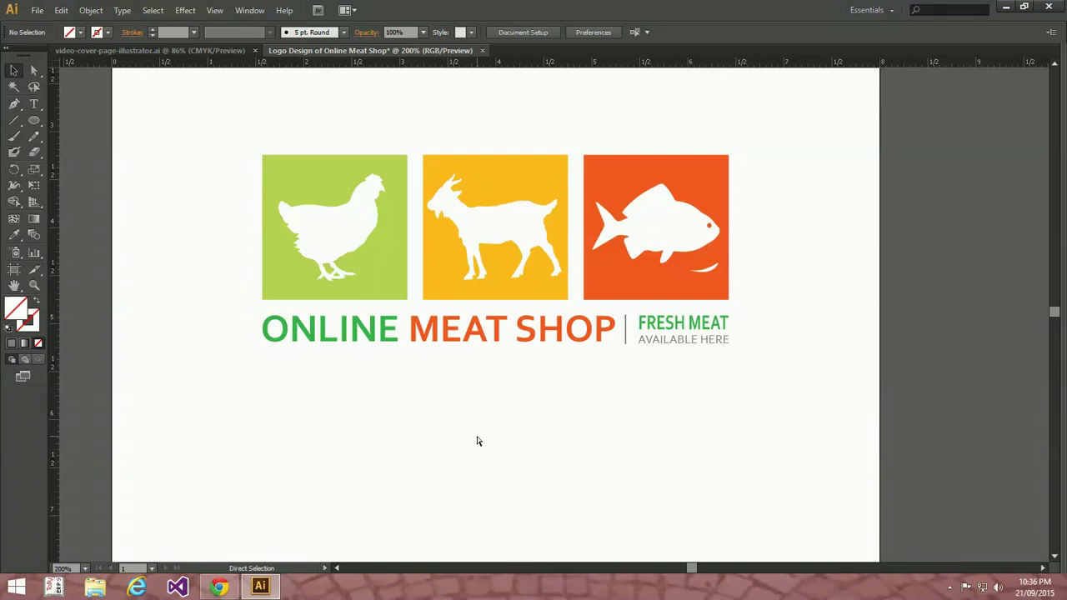
key(ctrl+minus)
drag(505, 364, 508, 461)
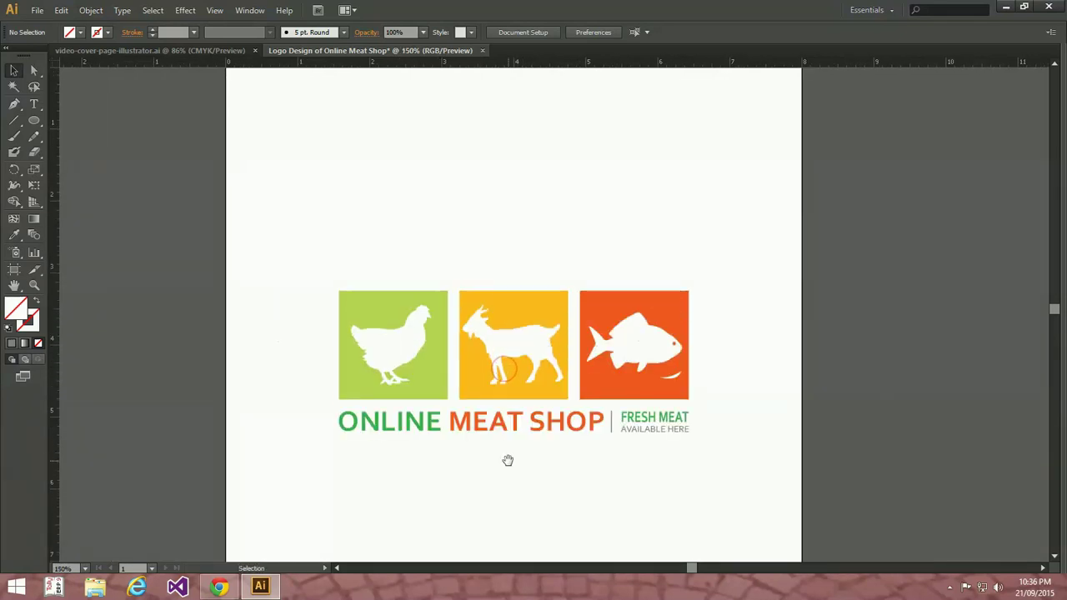
- Duplicate the whole logo into two extra copies stacked on the artboard
key(ctrl+minus)
key(ctrl+minus)
drag(674, 401, 463, 307)
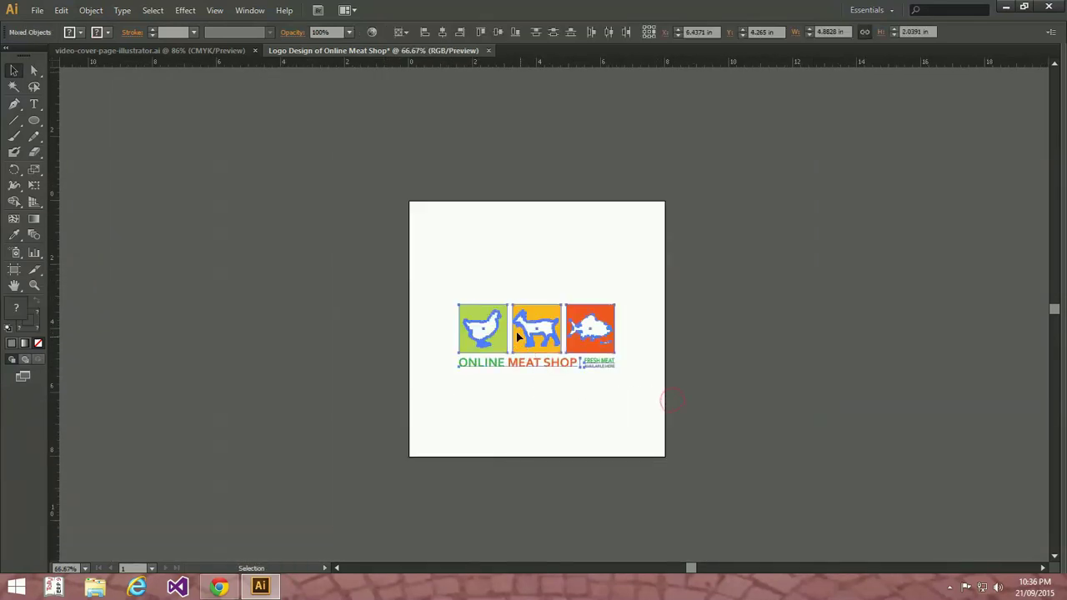
mouse_move(516, 331)
mouse_down()
mouse_move(506, 241)
mouse_move(517, 328)
mouse_up()
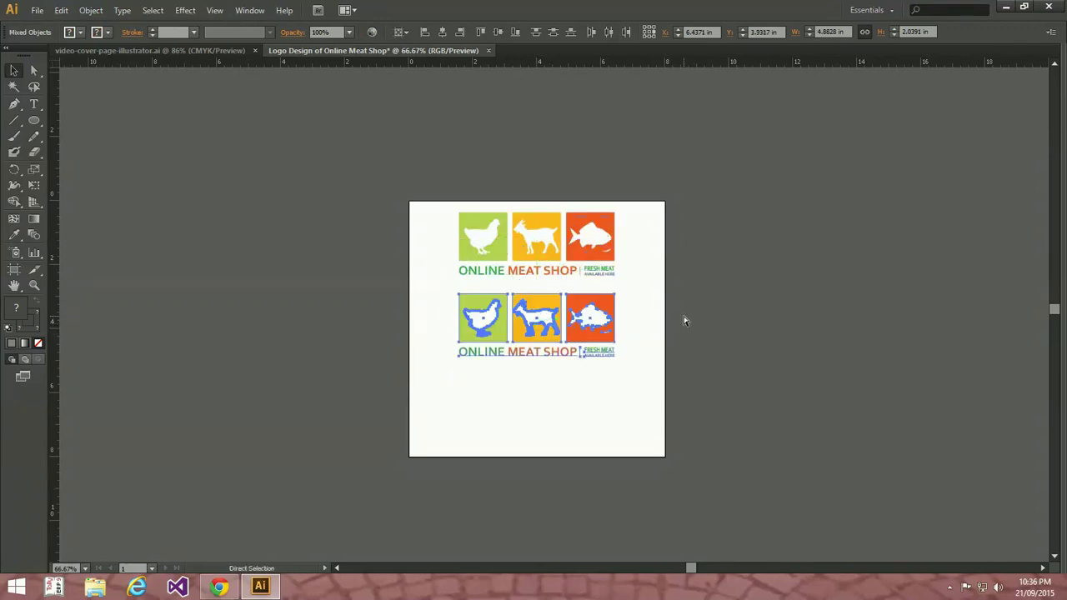
key(ctrl+d)
key(ctrl+shift+a)
key(z)
drag(392, 189, 701, 432)
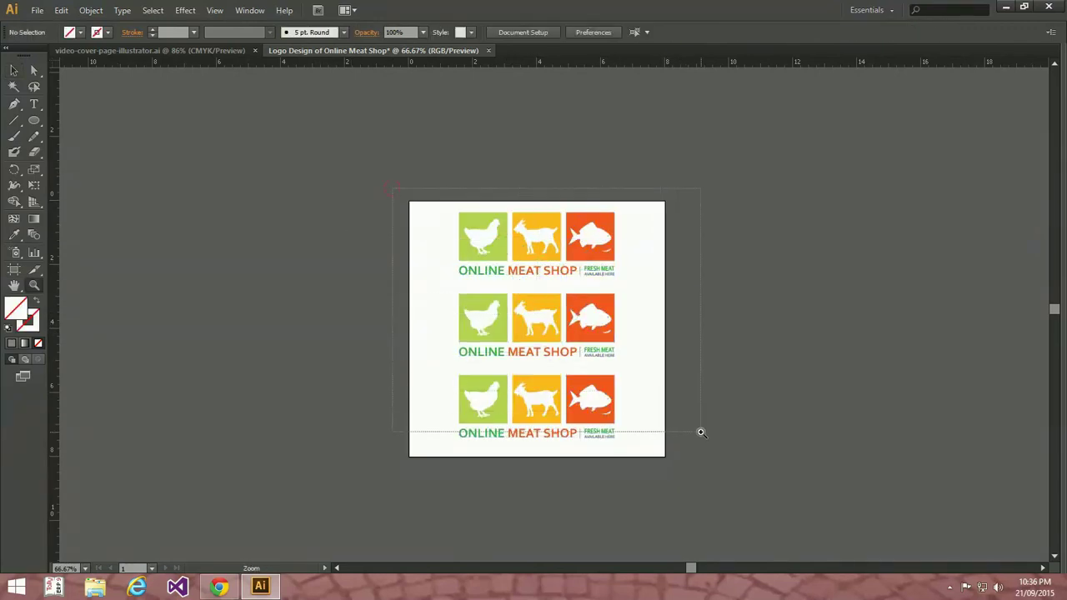
key(v)
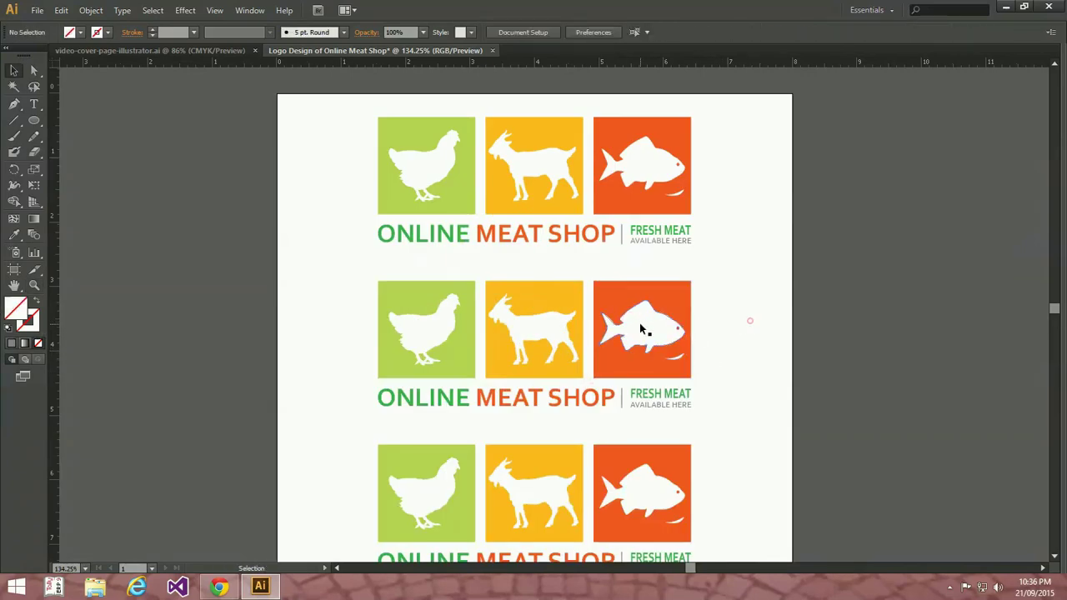
- Delete the fish, goat and chicken silhouettes from the middle logo copy
click(640, 329)
key(Delete)
click(555, 328)
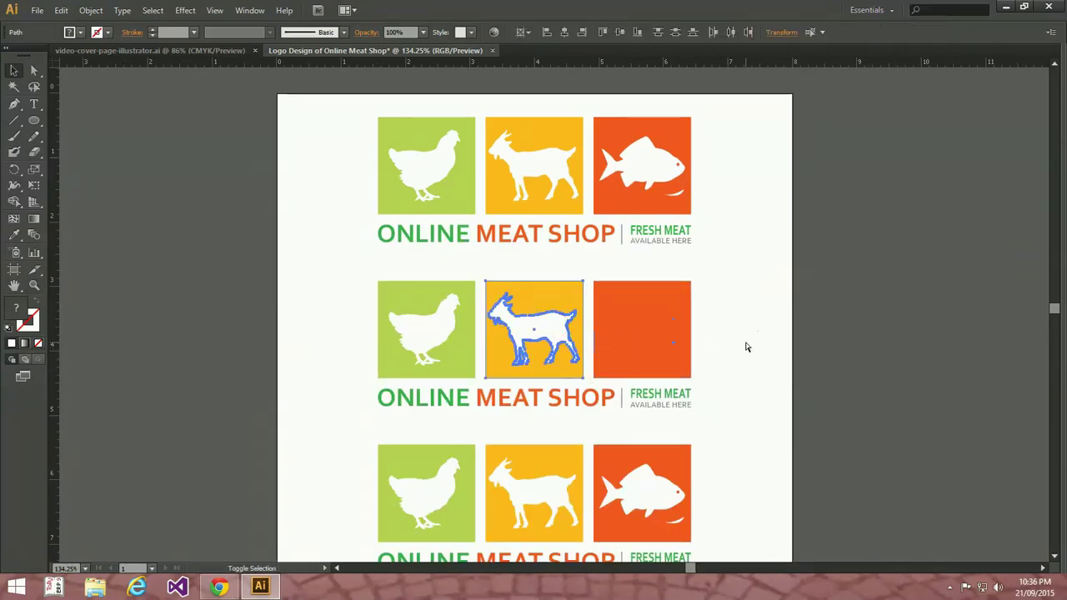
click(752, 337)
click(541, 336)
key(Delete)
click(438, 321)
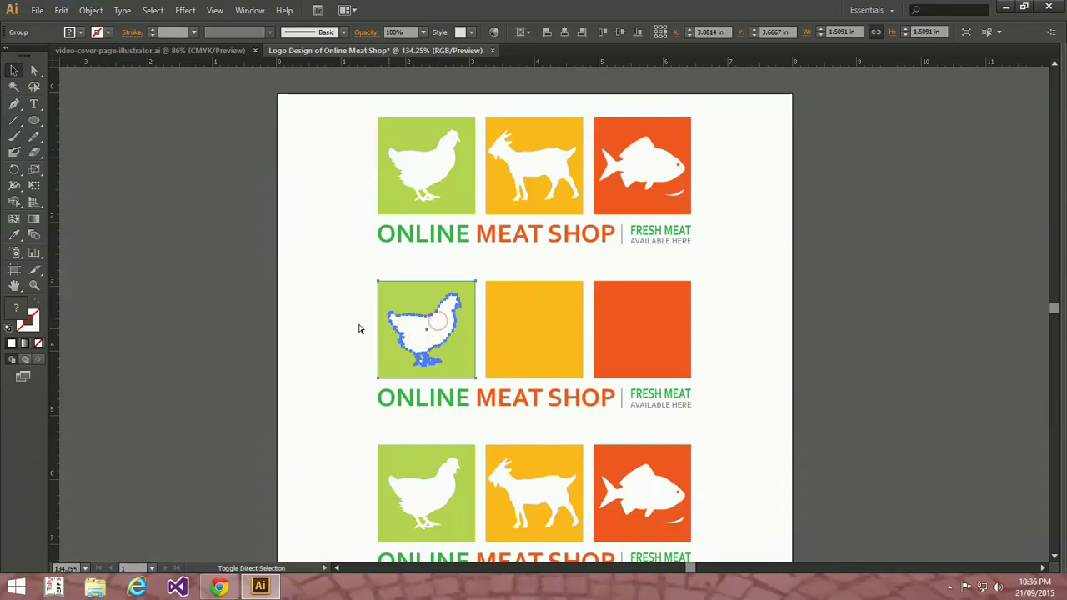
click(326, 316)
click(436, 315)
key(Delete)
click(296, 314)
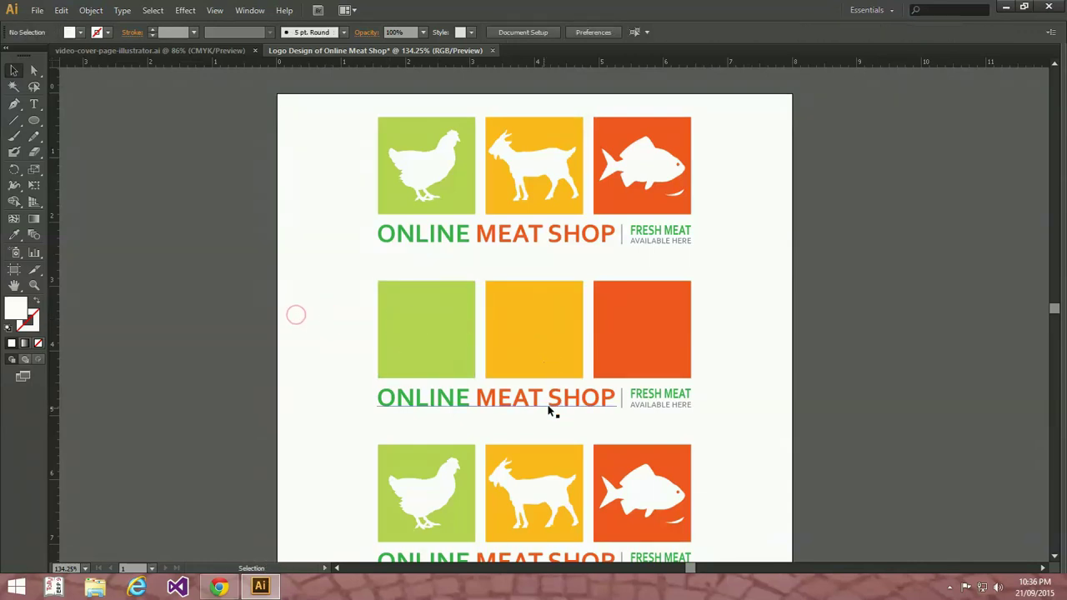
- Change the middle title's ONLINE to GLOBAL and MEAT SHOP to TRAVELS
key(t)
drag(472, 396, 375, 397)
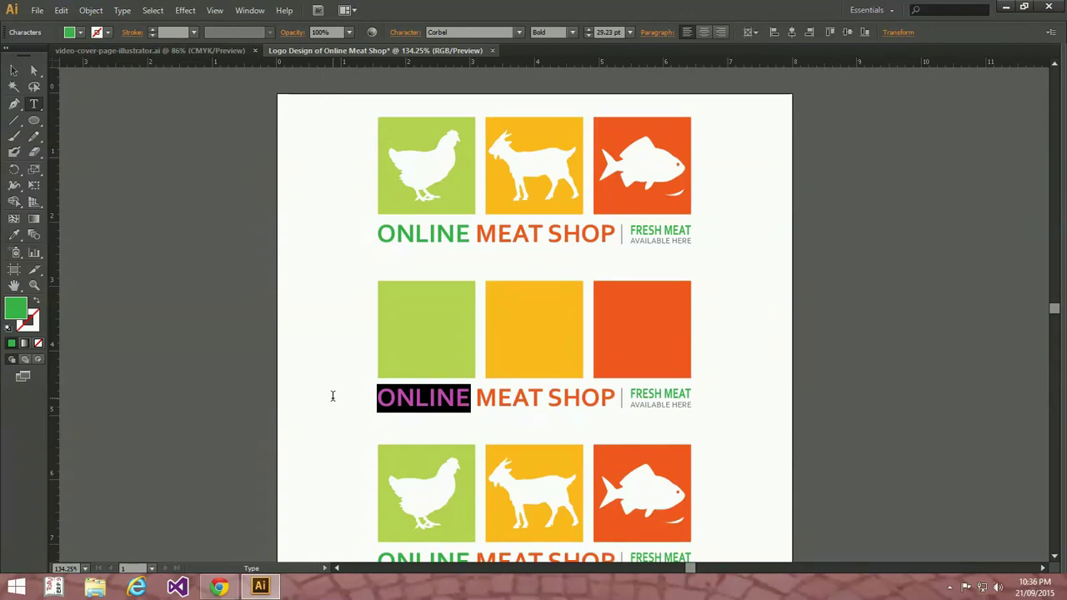
text(S)
key(BackSpace)
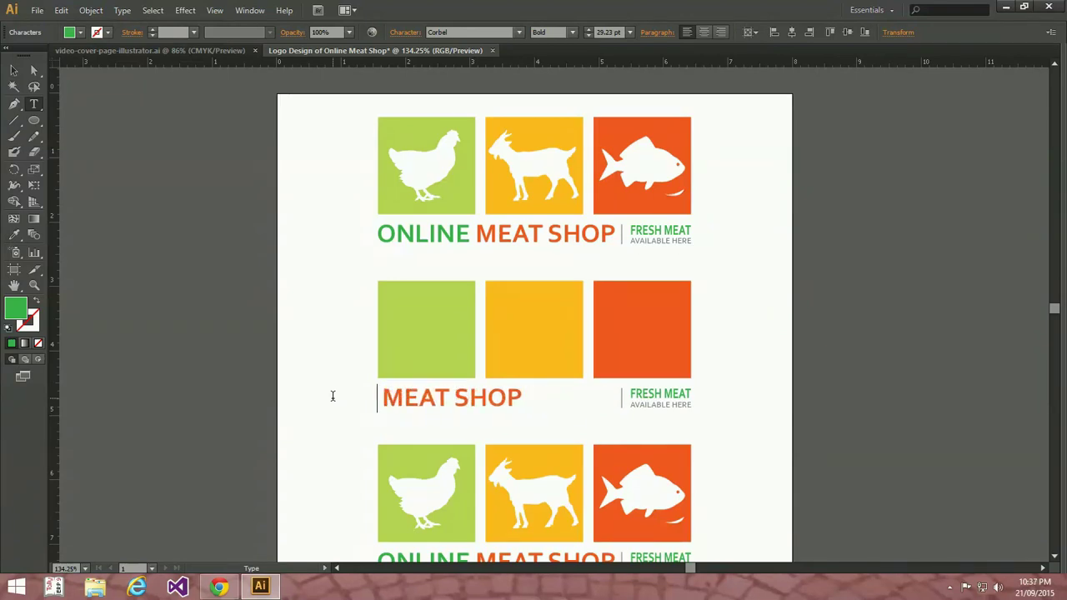
text(GLOBAL)
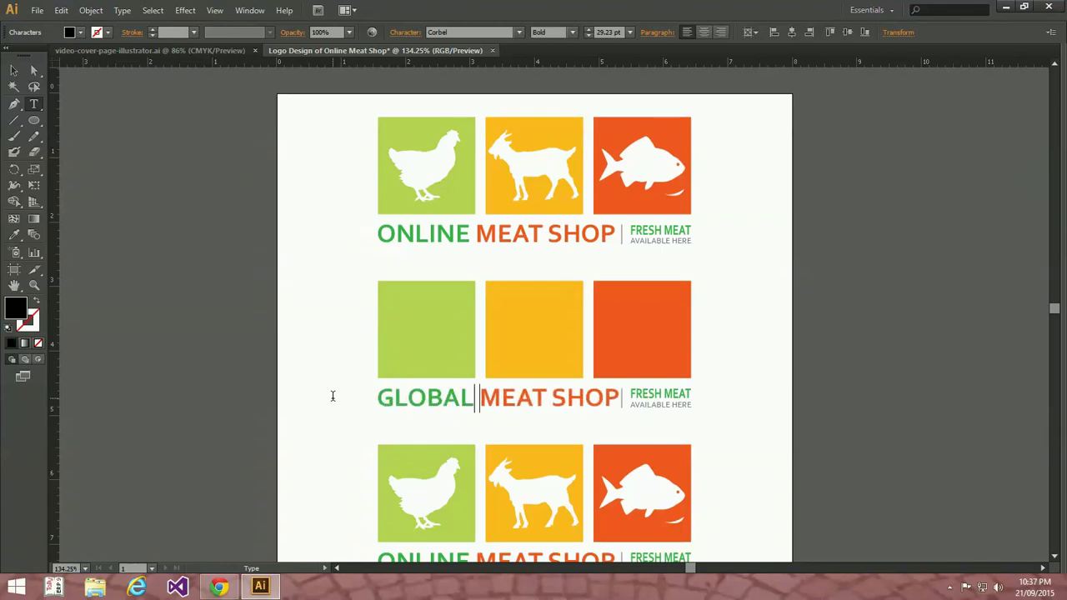
key(shift+End)
text(TRAVEL)
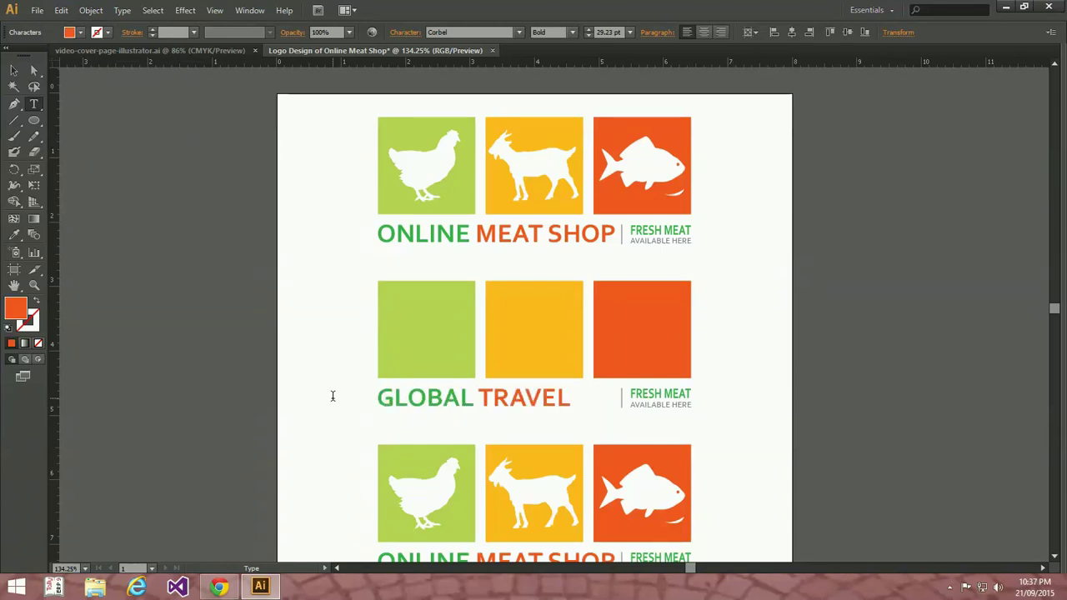
text(S)
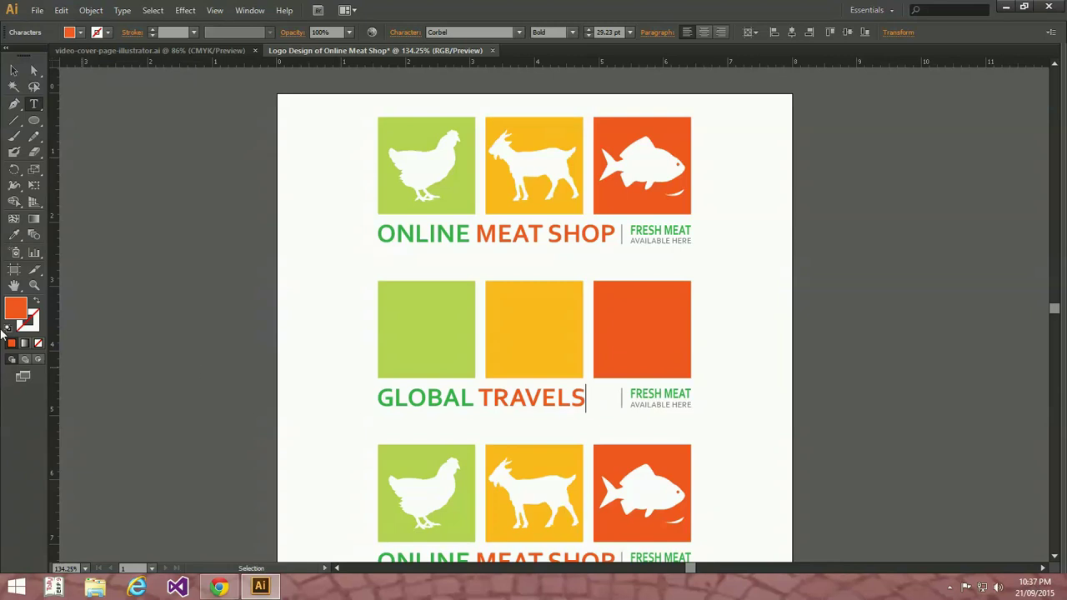
click(14, 70)
drag(231, 281, 380, 386)
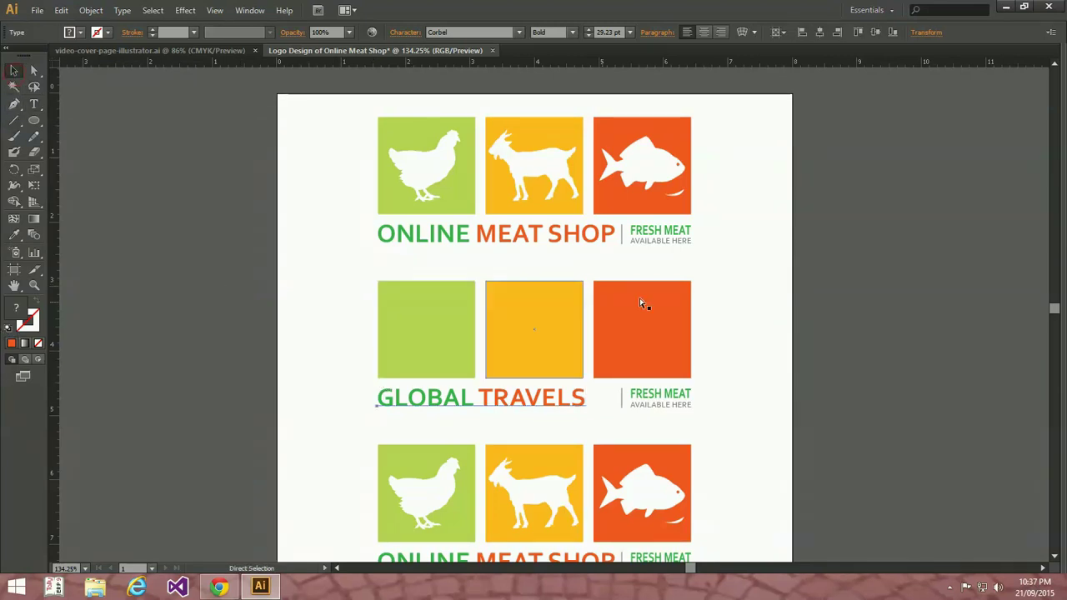
- Bring up the Character panel's tracking field and select the GLOBAL TRAVELS title
key(ctrl+t)
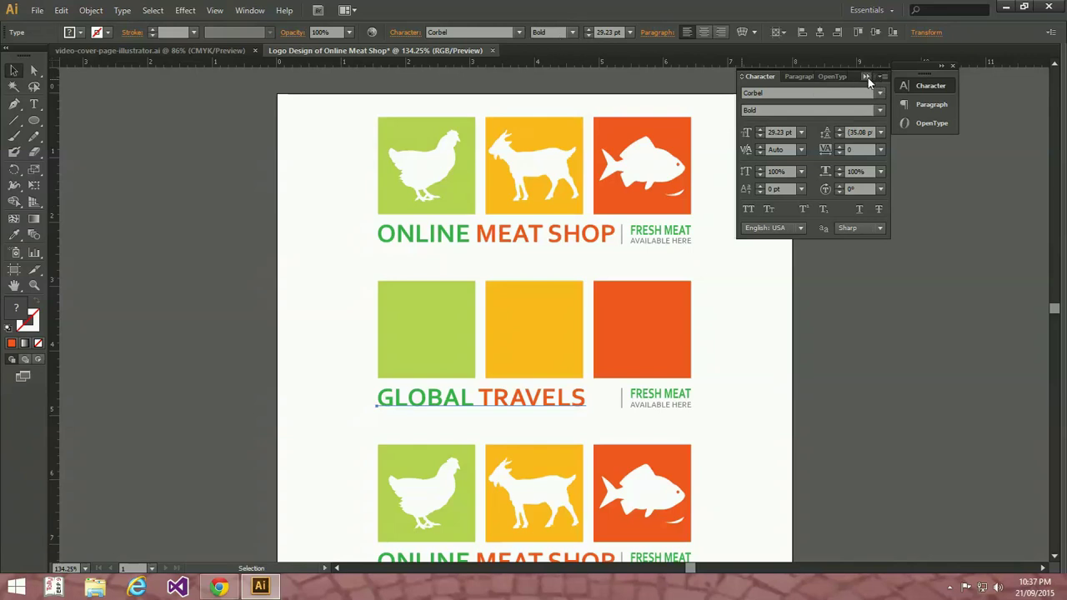
click(867, 76)
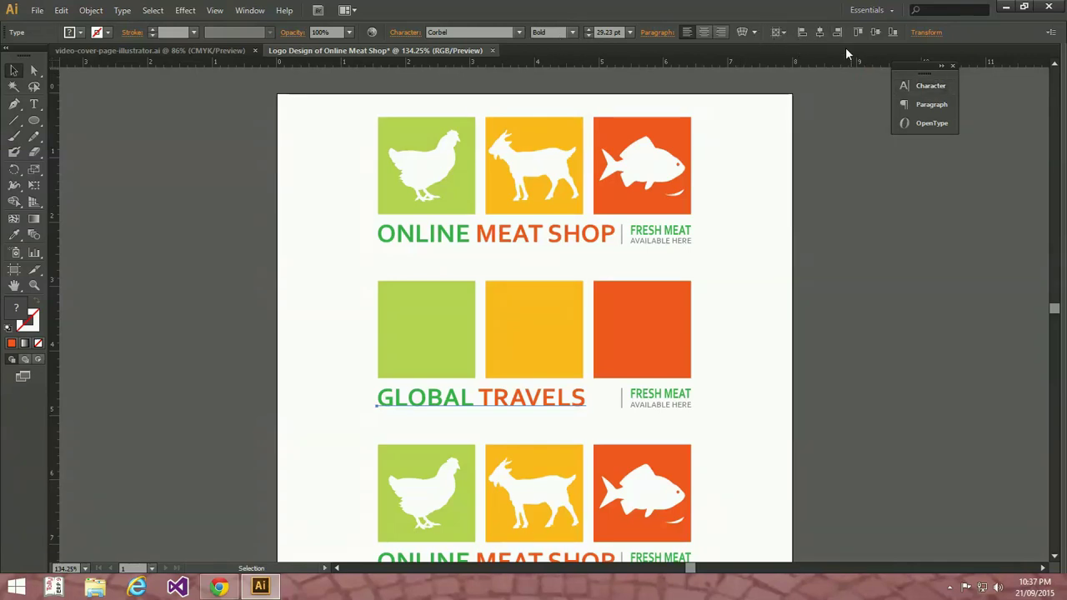
click(809, 199)
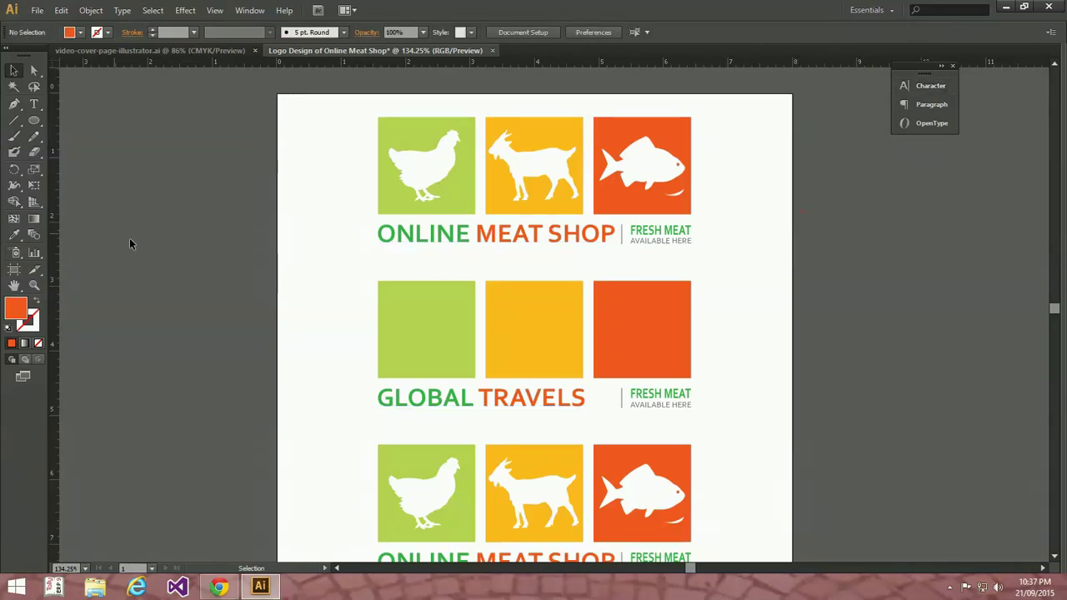
click(33, 103)
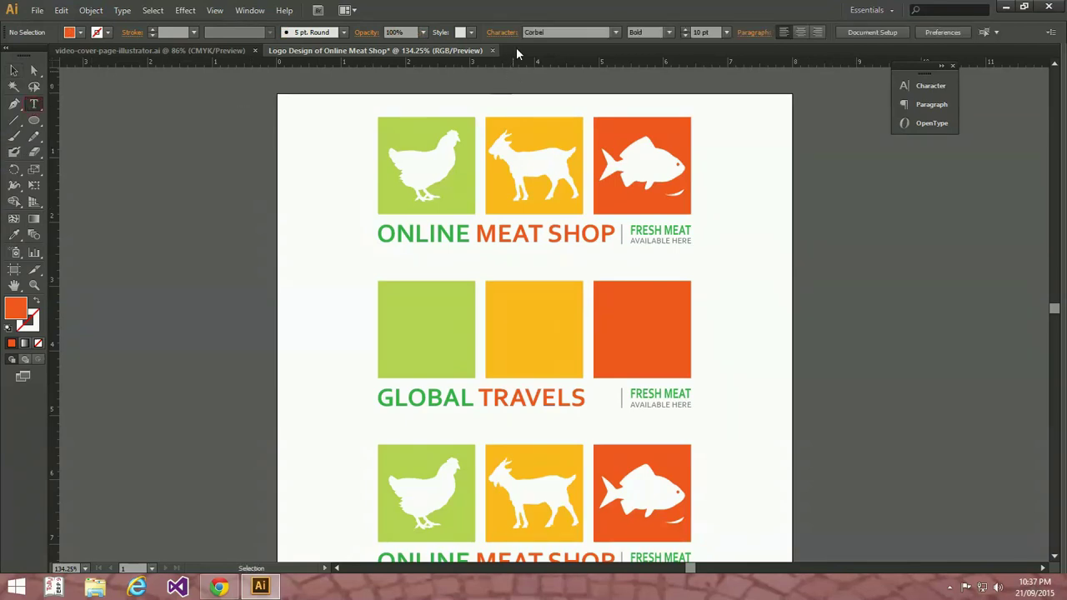
click(503, 33)
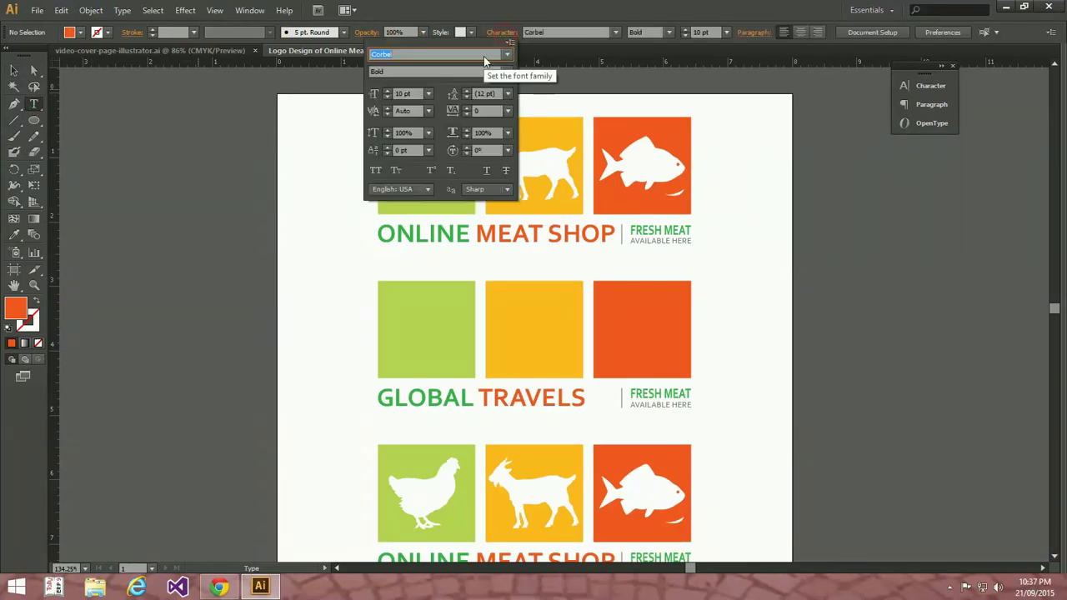
click(454, 111)
text(10)
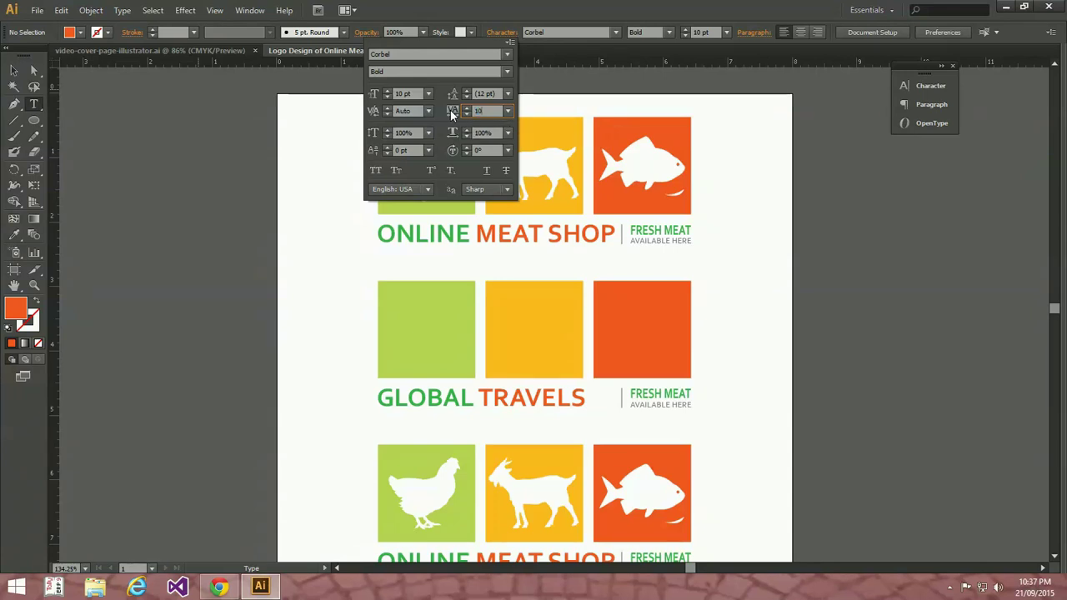
key(Return)
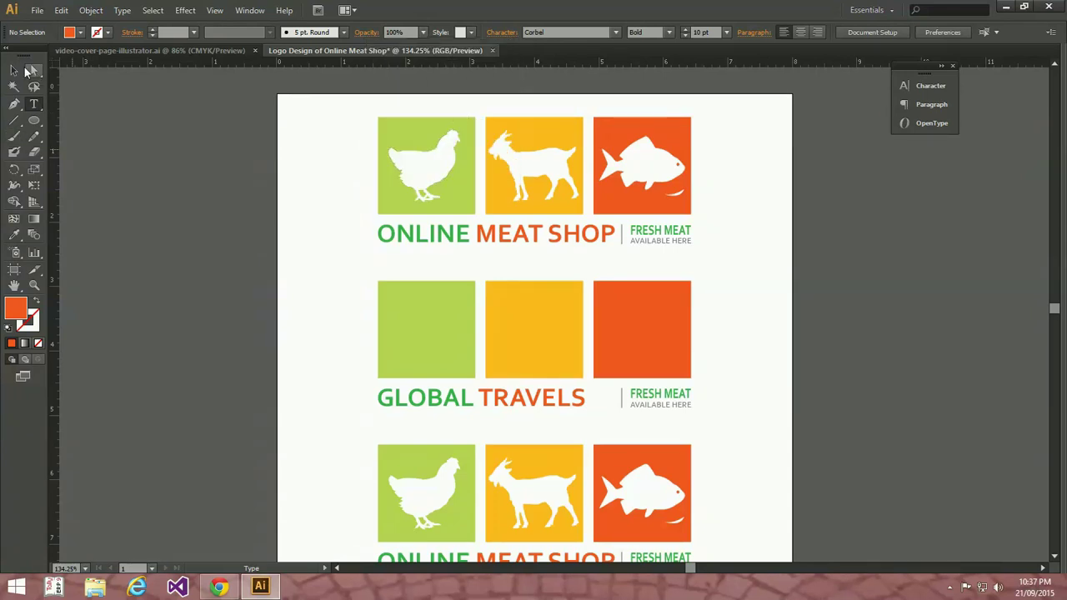
click(15, 71)
click(525, 398)
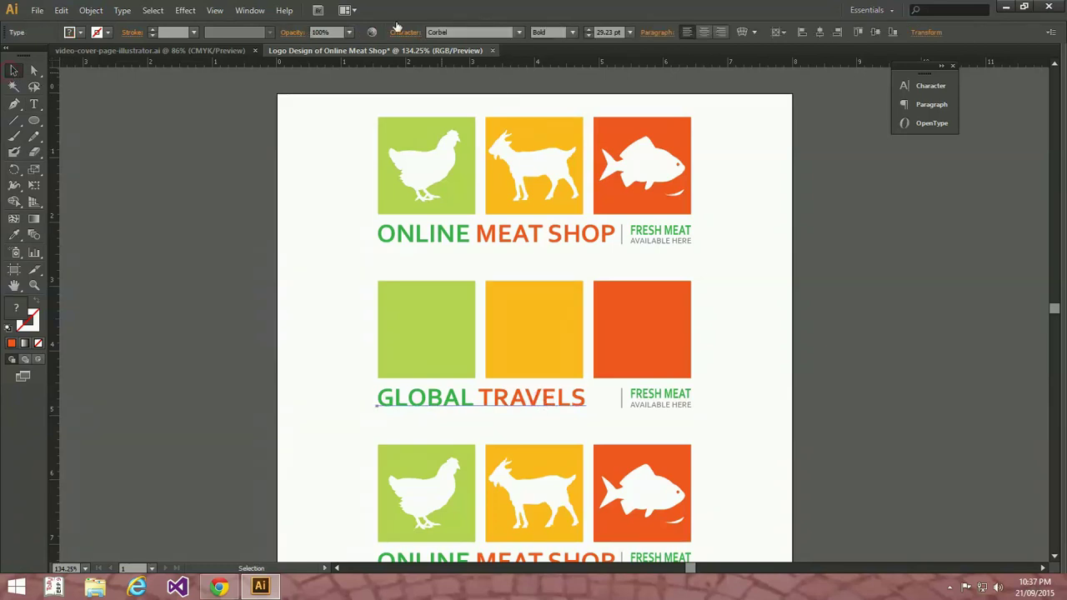
- Set the GLOBAL TRAVELS title's tracking to 75, after briefly trying 1
click(407, 32)
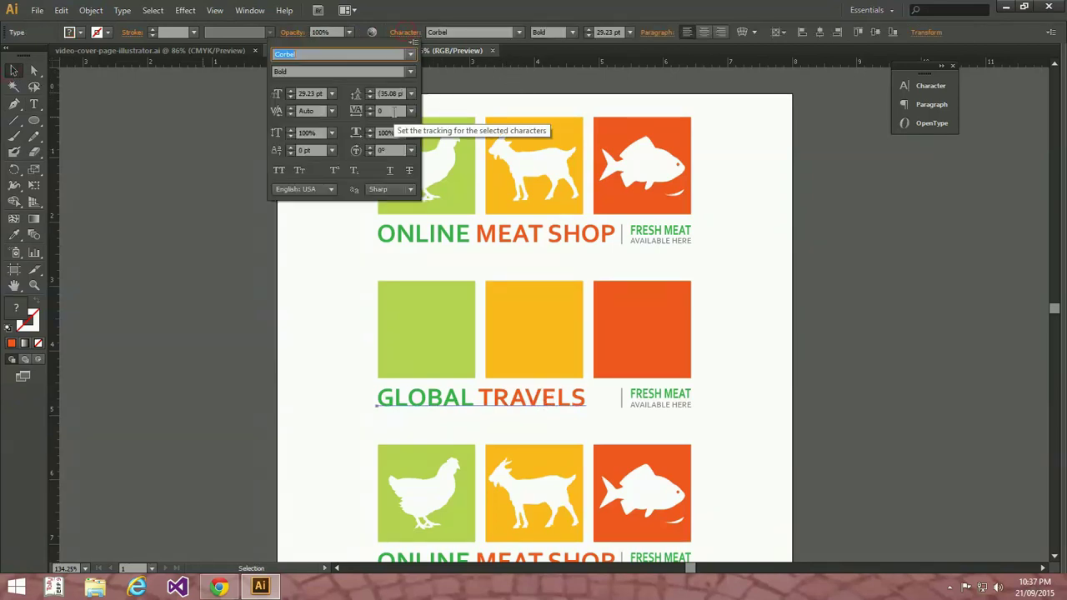
click(394, 111)
text(100)
key(Return)
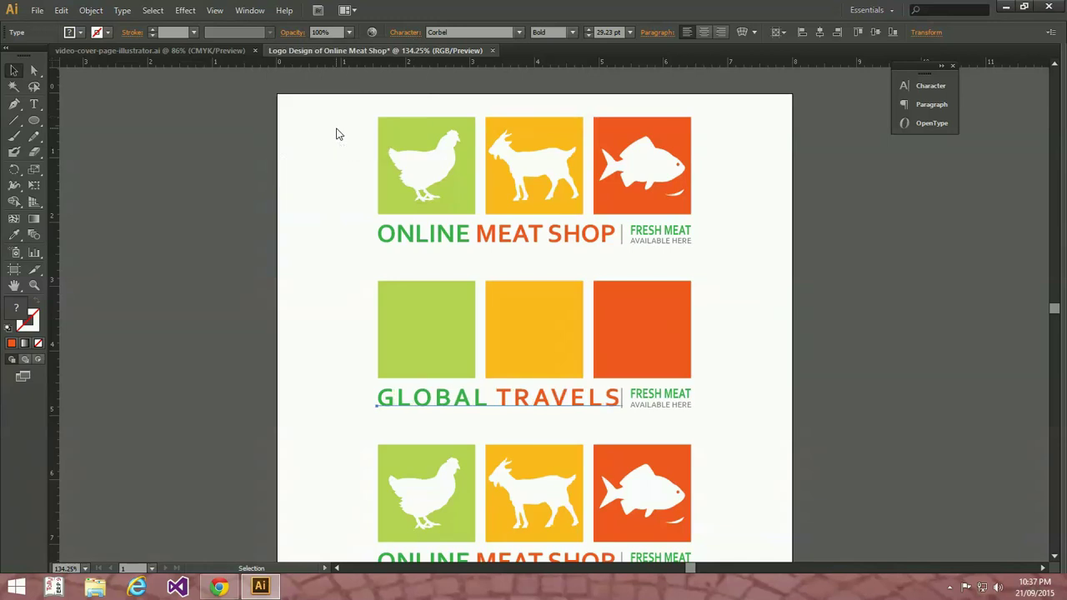
click(927, 85)
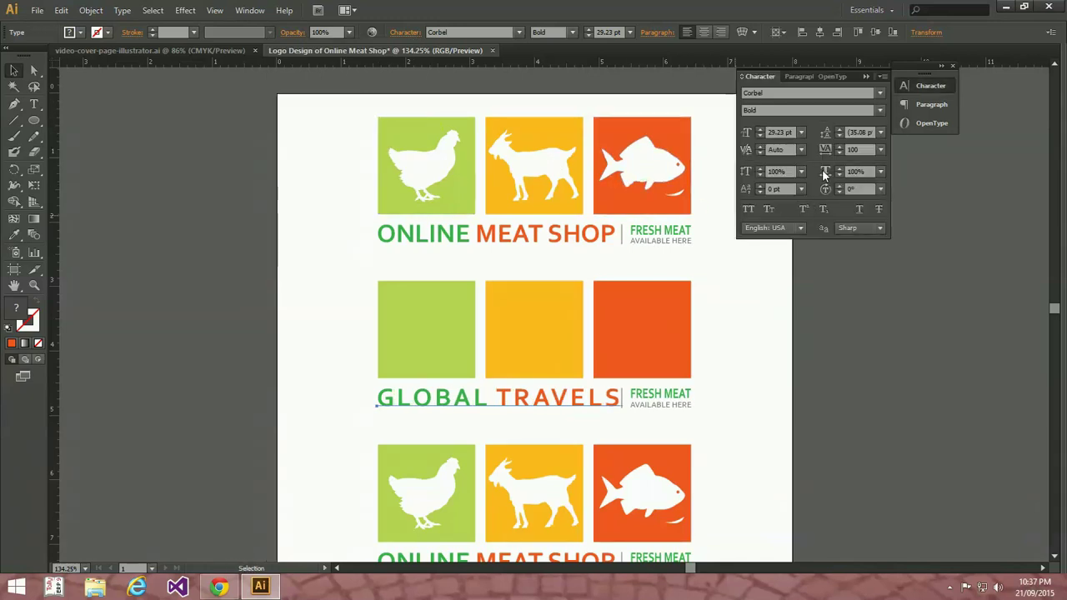
click(867, 150)
text(75)
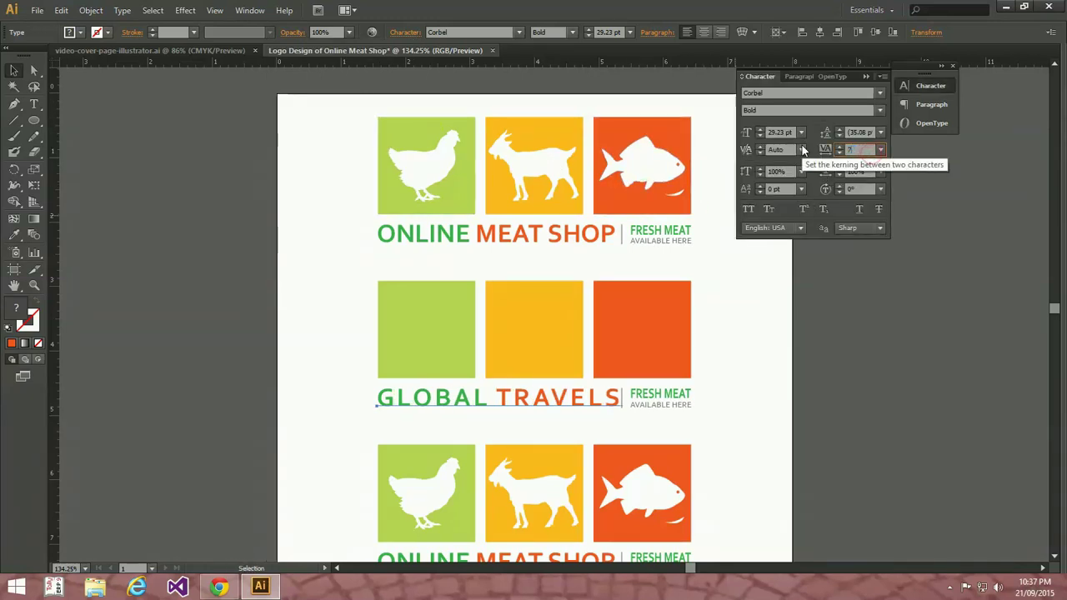
key(Return)
click(743, 367)
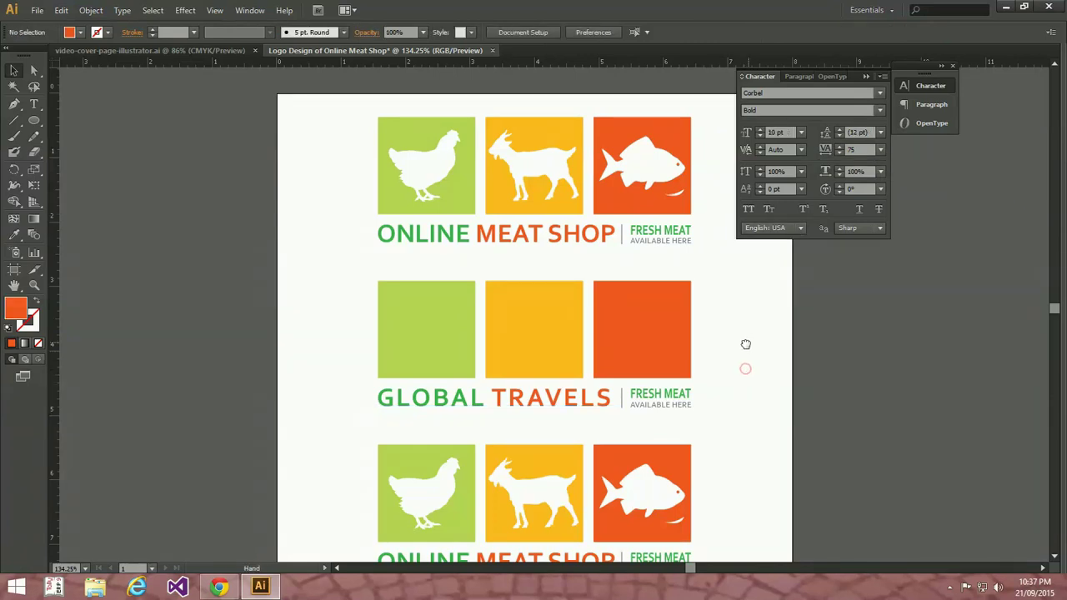
drag(743, 368, 647, 354)
- Zoom in on the tagline and replace FRESH MEAT with TICKETS
key(z)
drag(258, 272, 709, 472)
key(t)
click(761, 434)
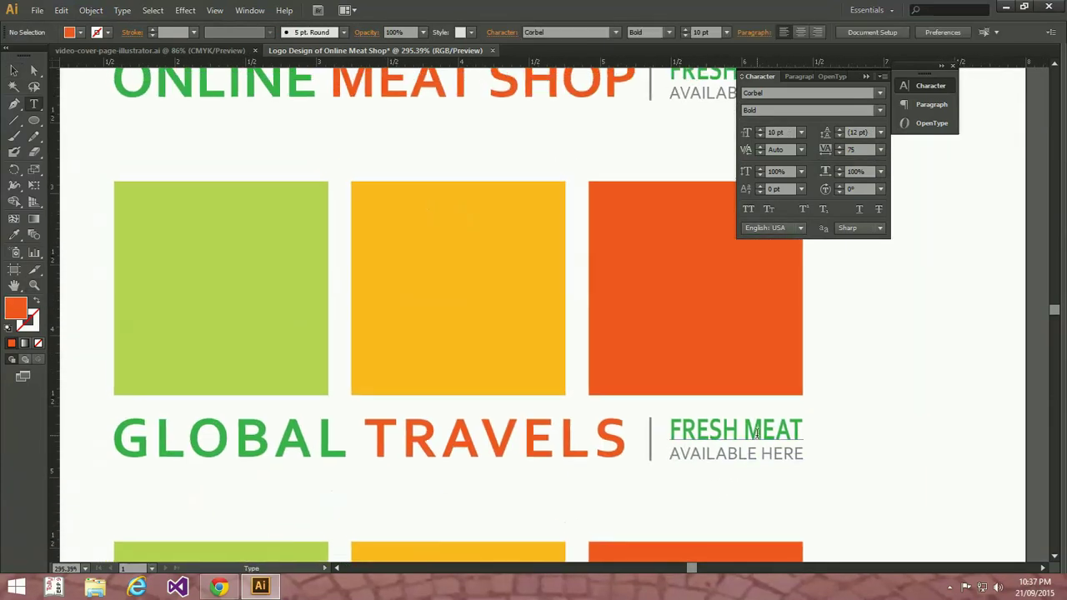
key(ctrl+a)
text(ON)
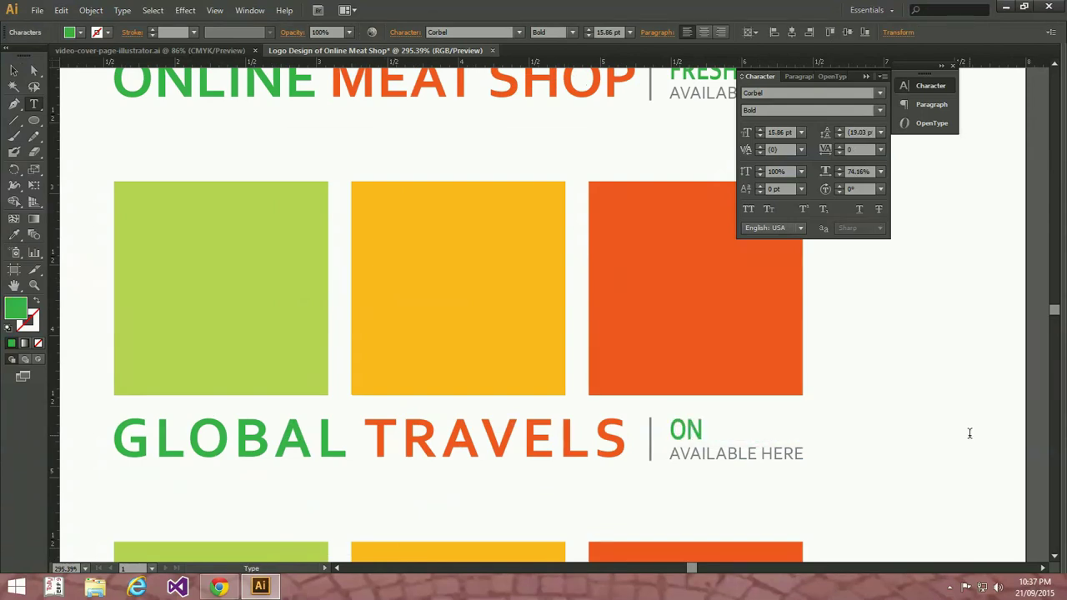
text(LINE)
key(ctrl+a)
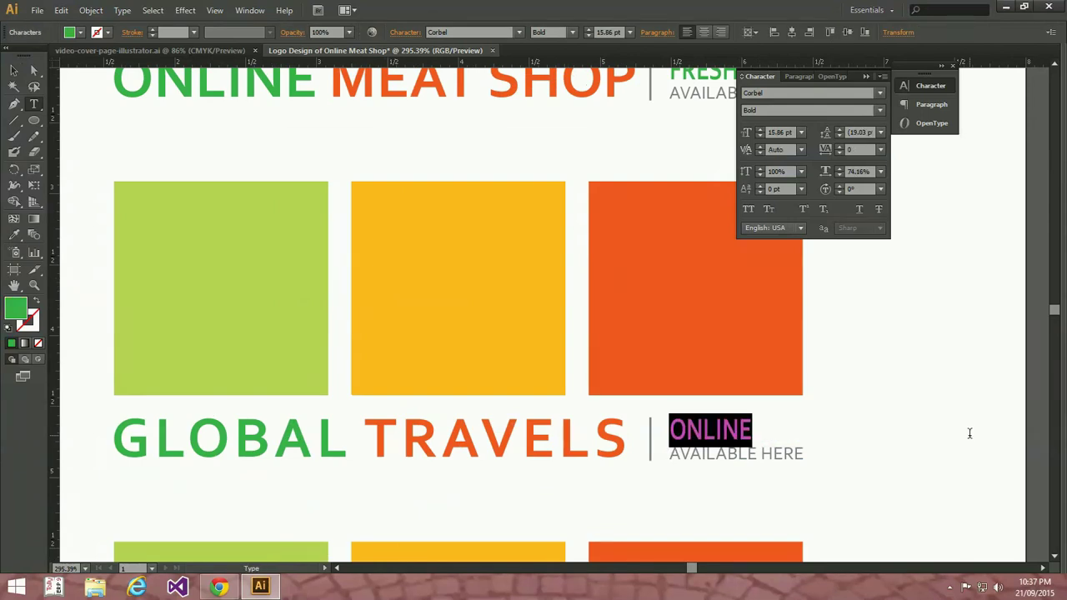
text(B)
key(BackSpace)
text(TI)
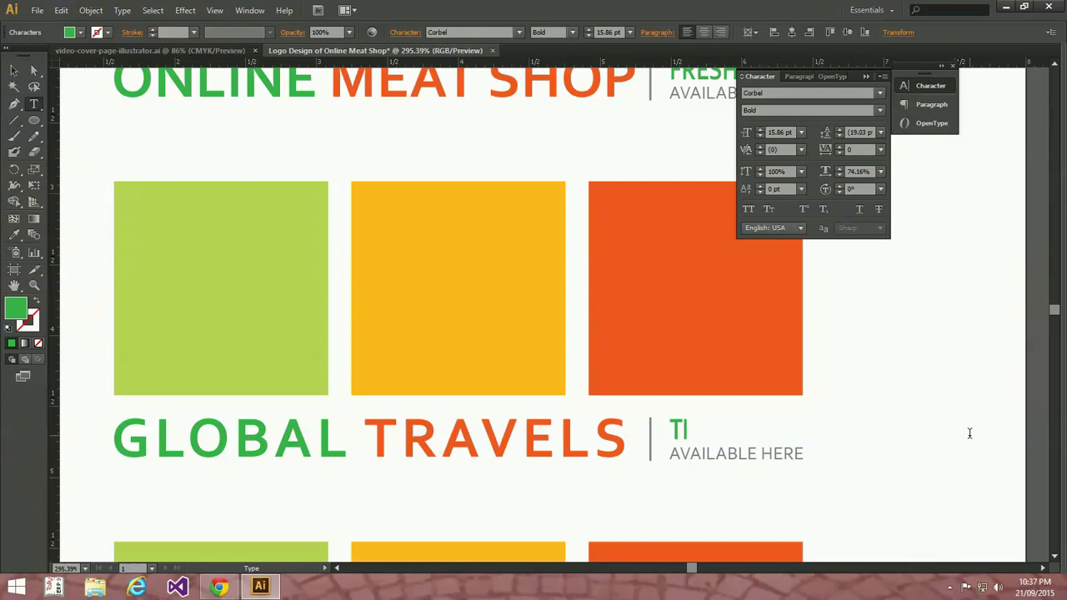
text(CKETS)
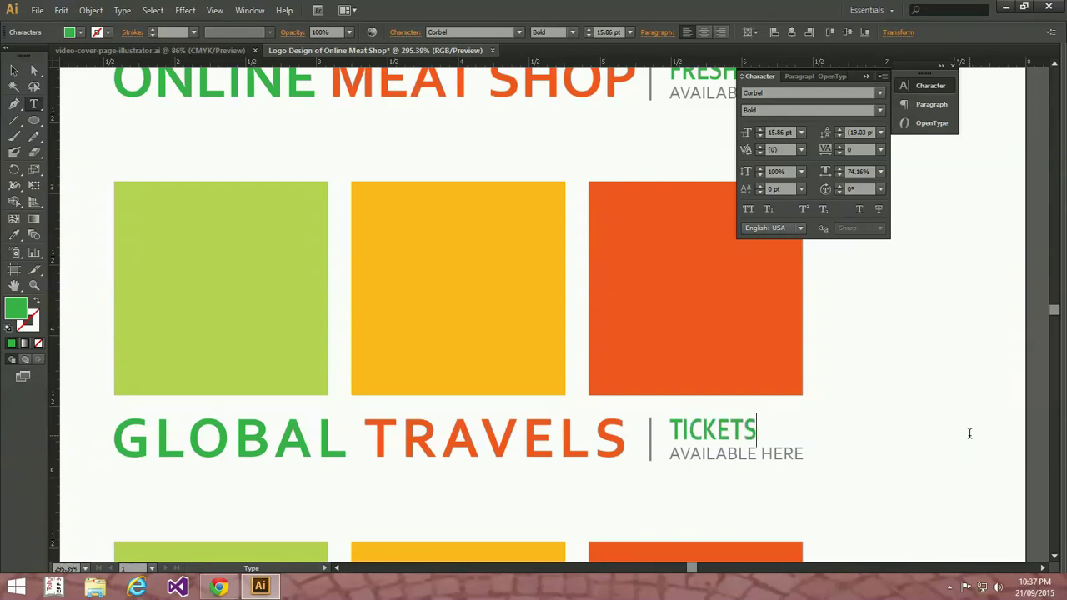
text(B)
key(BackSpace)
- Give TICKETS a tracking of 200 and stretch it to line up with the orange square
click(14, 70)
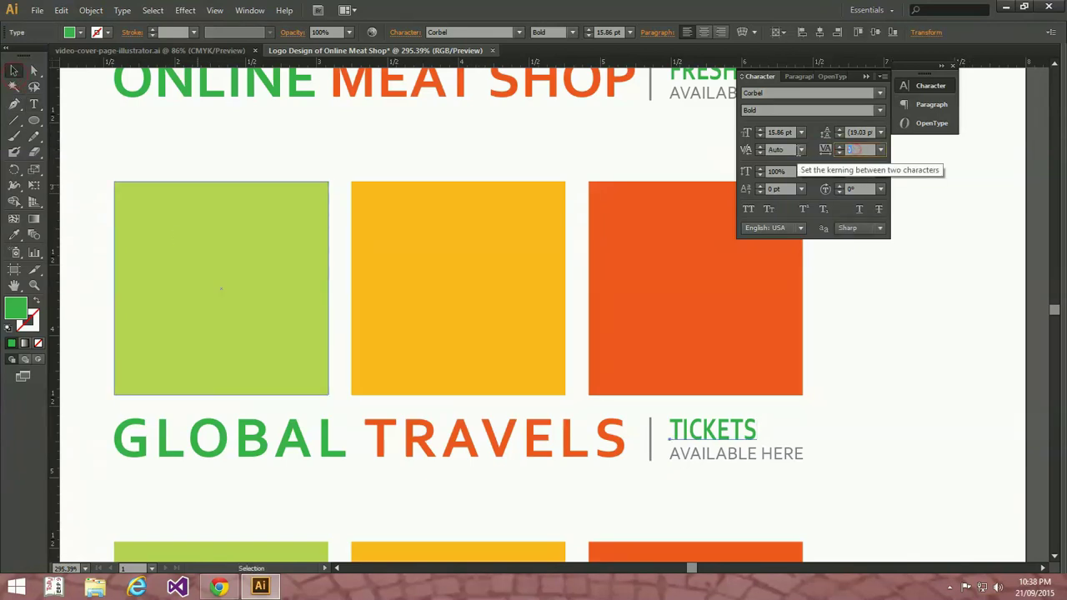
text(200)
key(Return)
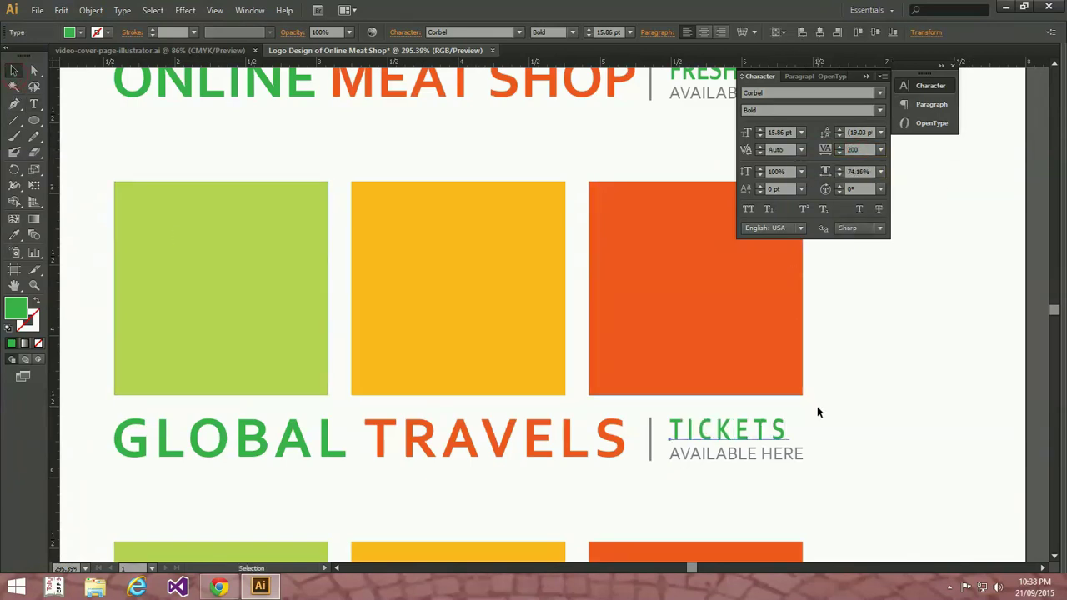
key(e)
drag(788, 431, 805, 431)
key(v)
click(850, 407)
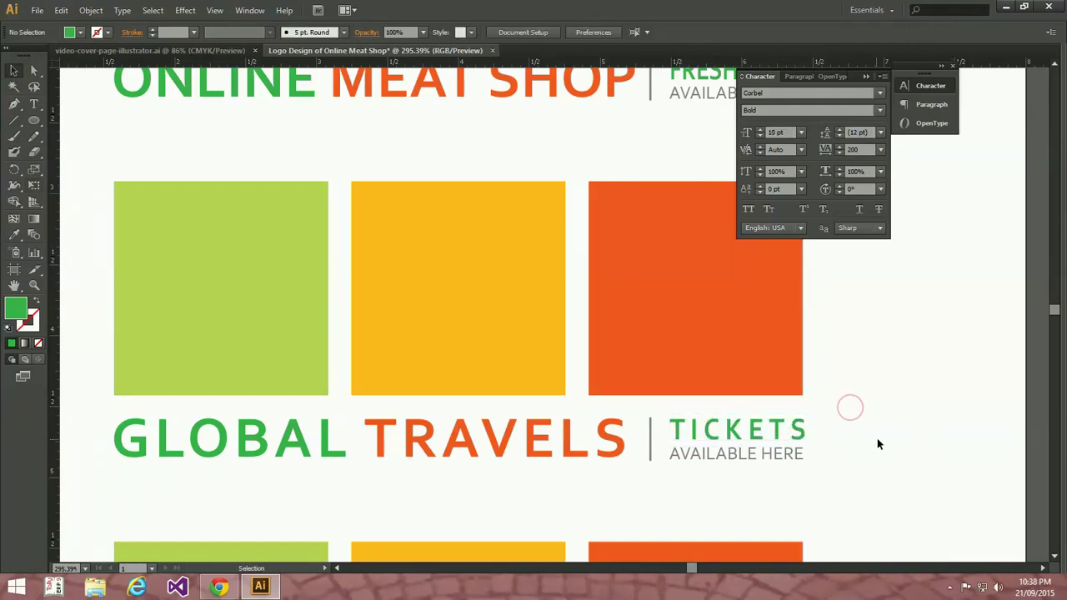
scroll(883, 442, left, 1)
- Replace AVAILABLE HERE with BOOKING ONLINE and resize it to end in line with TICKETS
key(t)
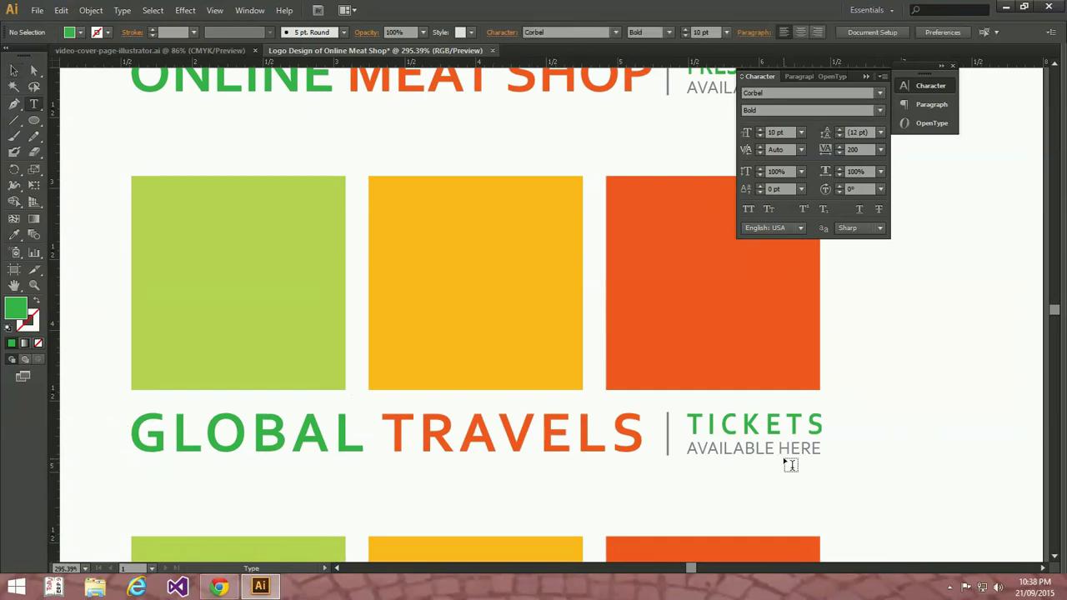
click(773, 450)
key(ctrl+a)
text(BO)
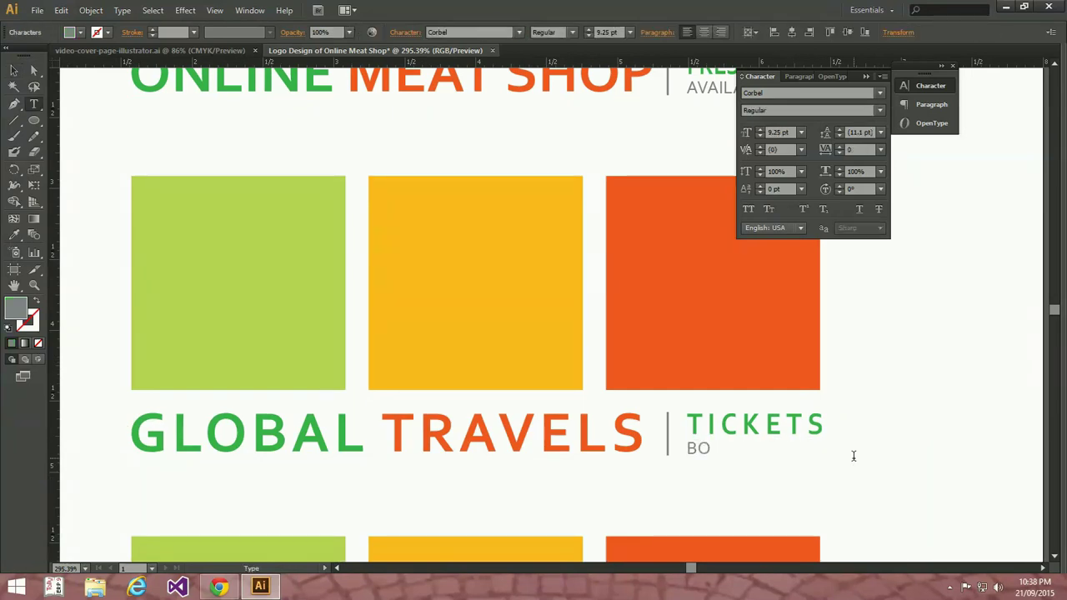
text(OKING ONLINE)
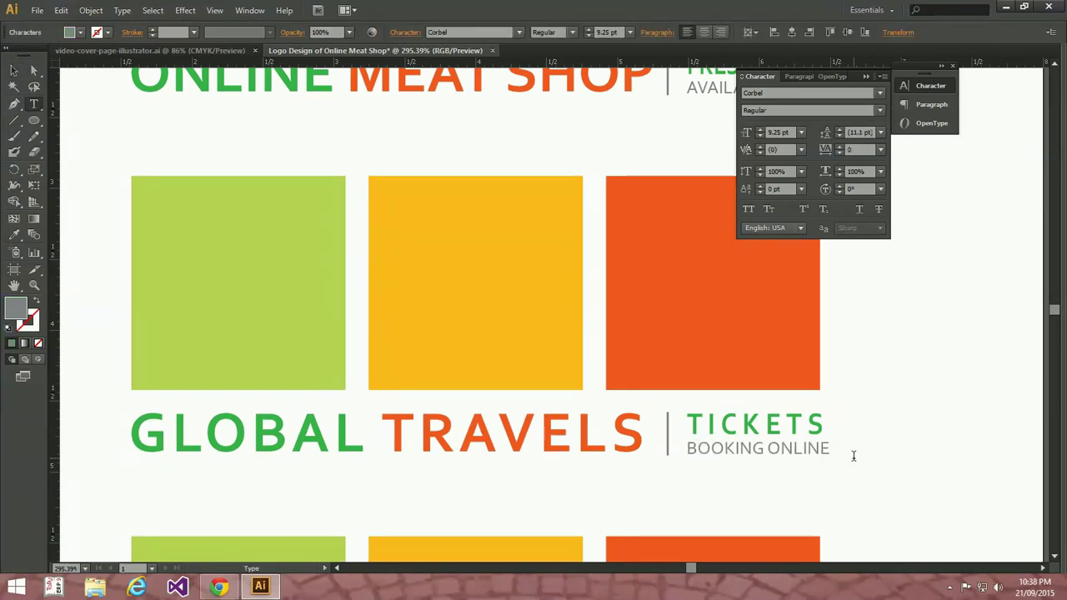
click(15, 71)
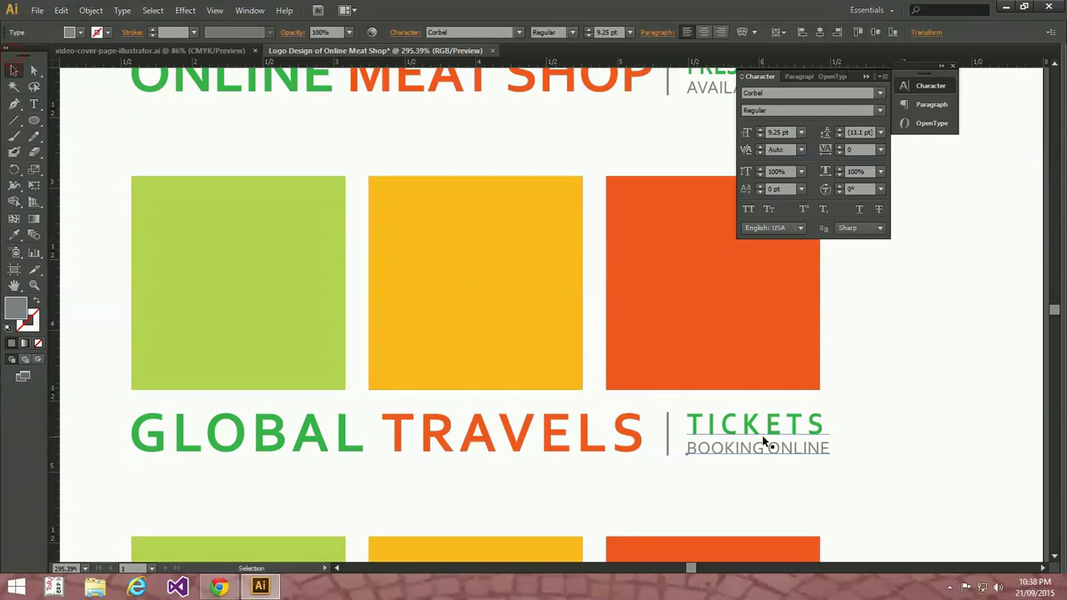
drag(830, 442, 823, 439)
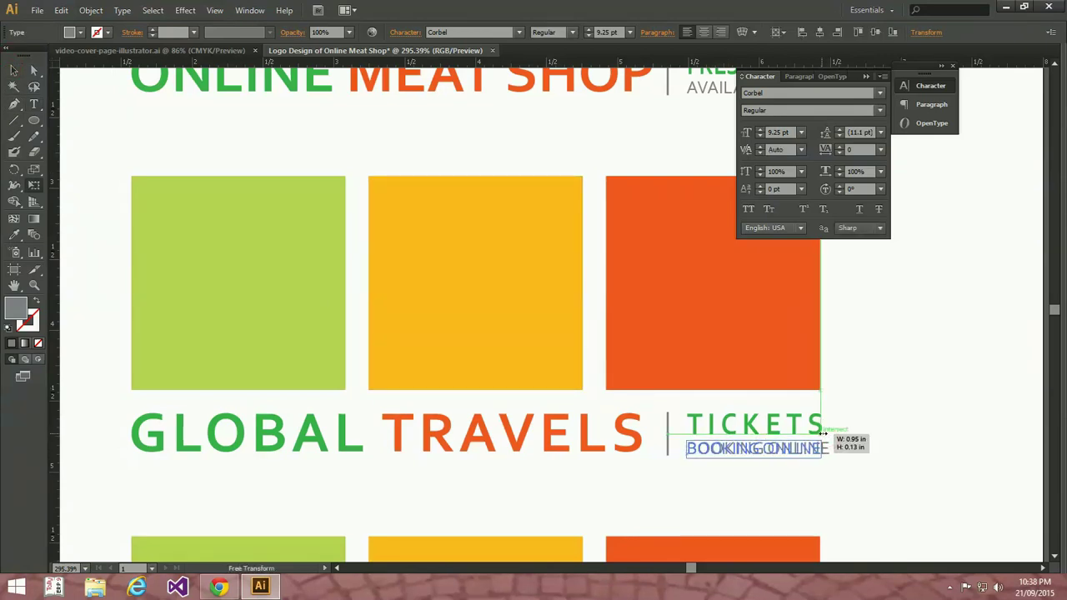
click(891, 427)
- Zoom out to the logos and load the Corporate swatch library
key(ctrl+minus)
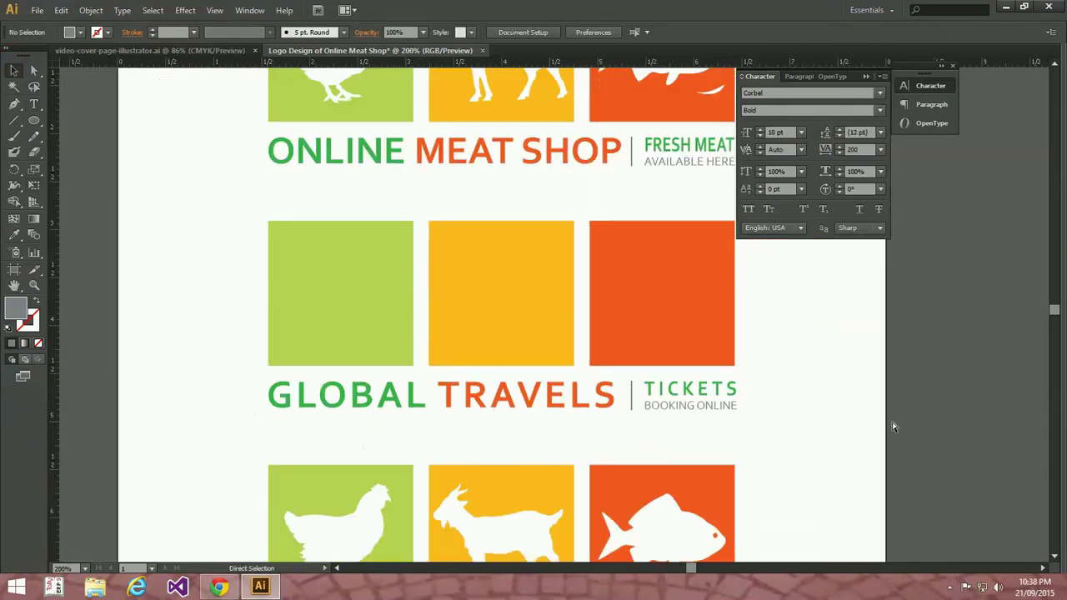
drag(858, 425, 753, 453)
key(ctrl+minus)
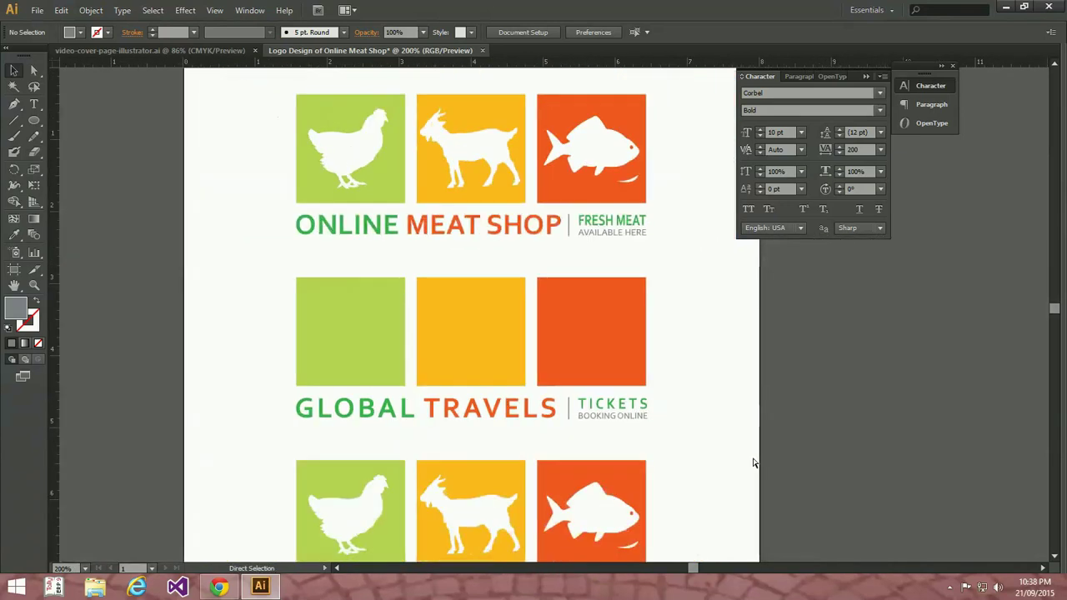
drag(715, 344, 696, 365)
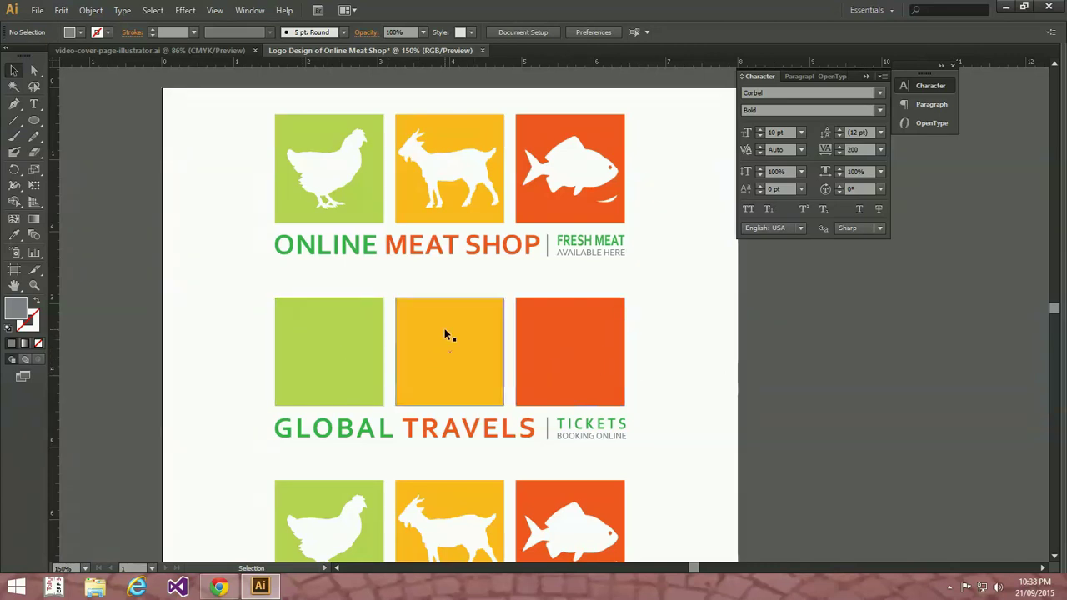
key(alt+w)
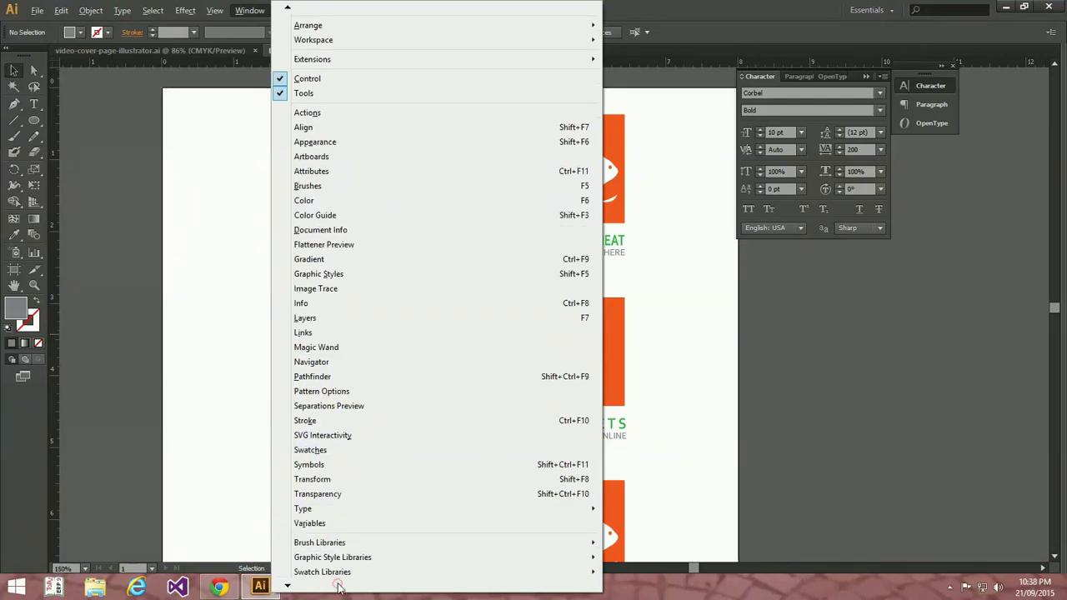
click(338, 574)
mouse_move(322, 572)
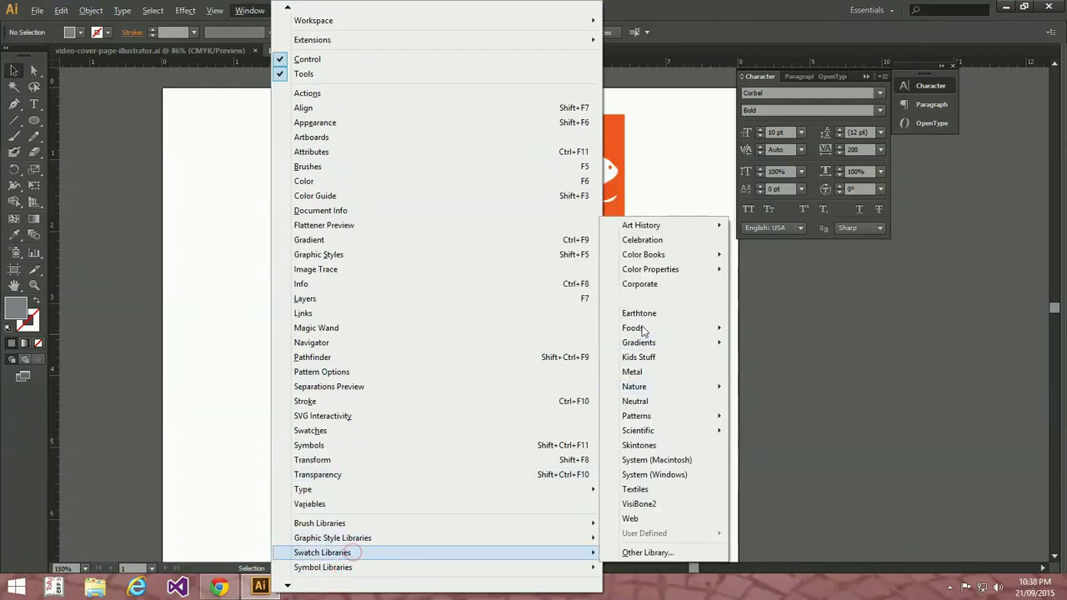
click(668, 288)
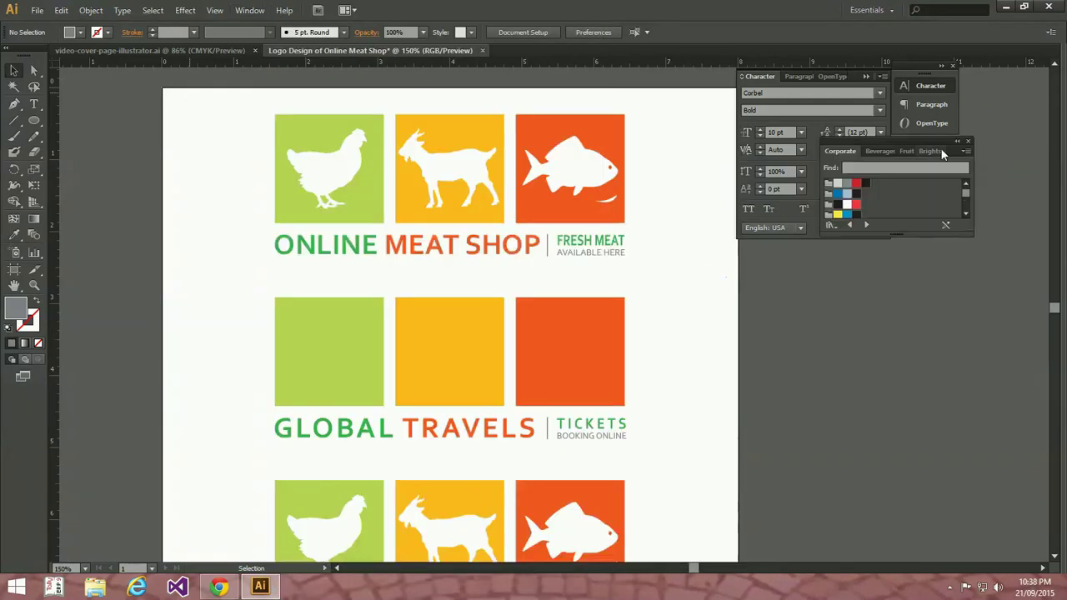
drag(936, 141, 837, 341)
scroll(641, 358, down, 2)
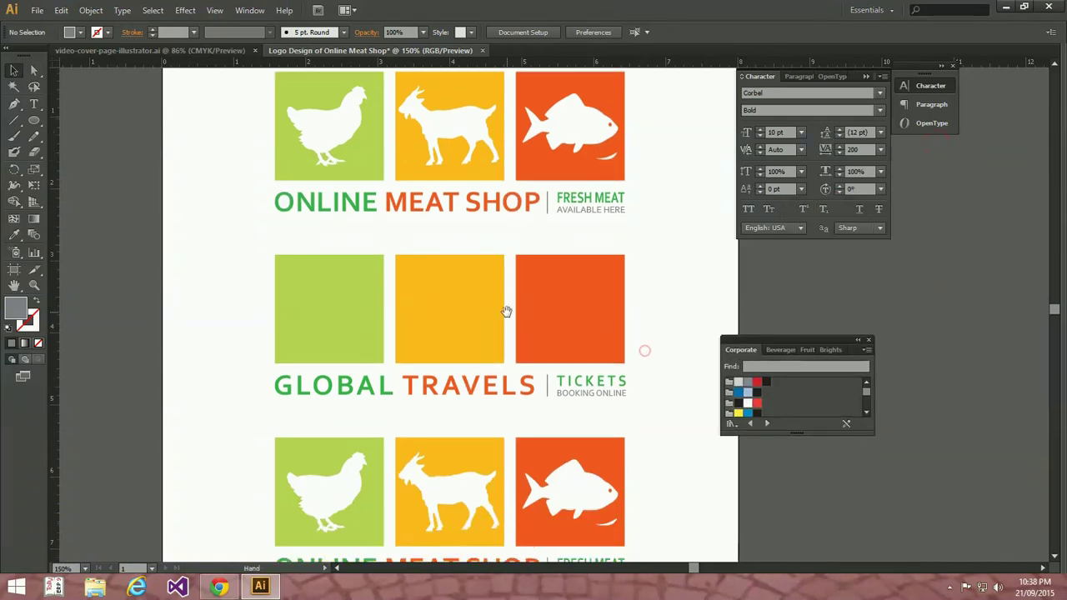
- Fill the middle square blue, trying teal and light blue on the outer squares
click(349, 308)
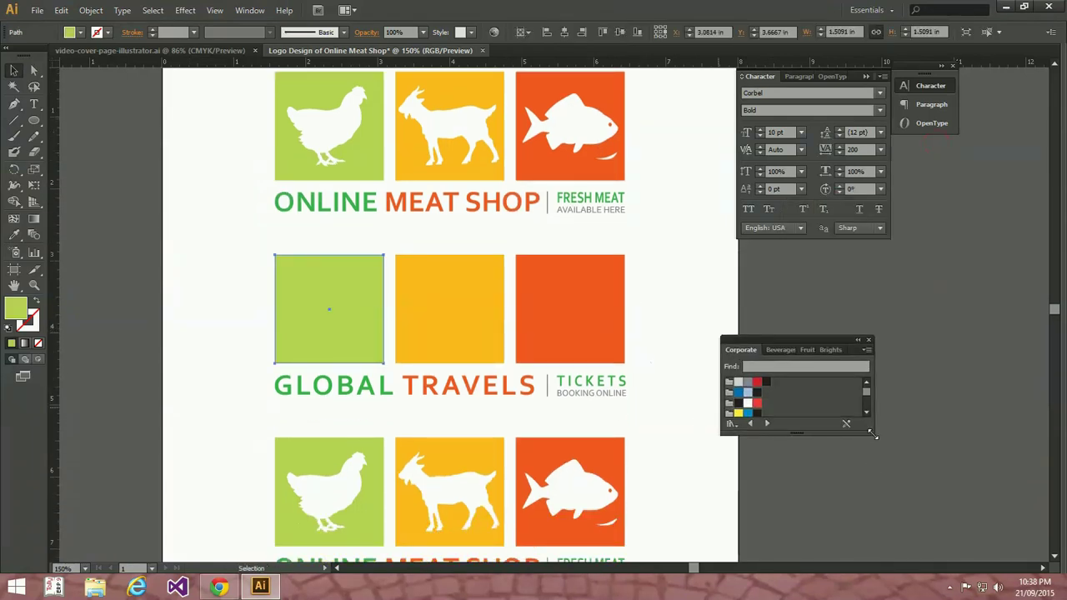
drag(867, 432, 877, 543)
click(748, 435)
click(461, 305)
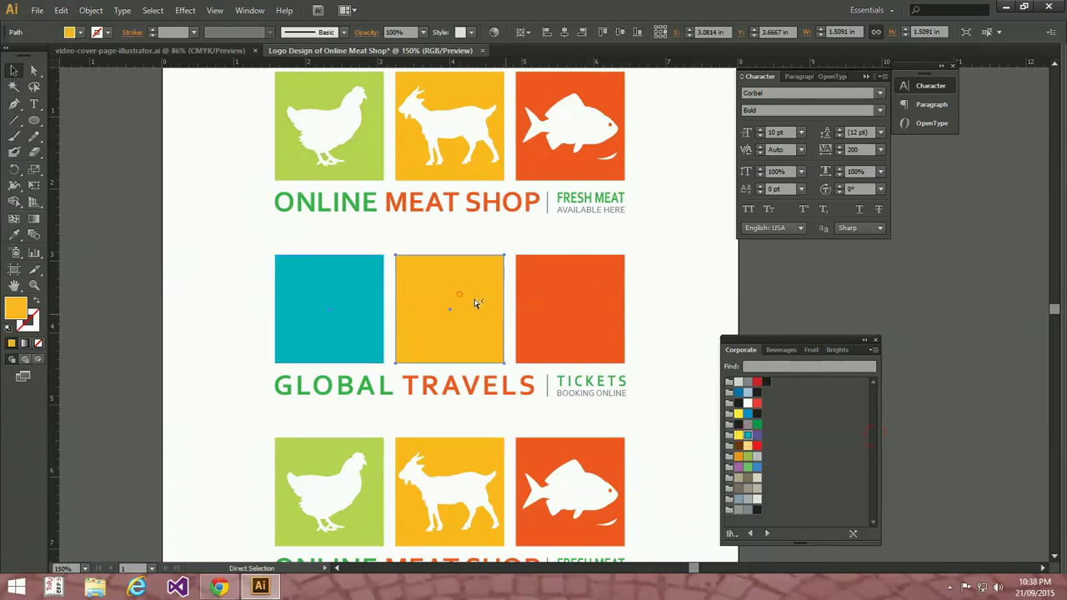
click(738, 392)
click(550, 342)
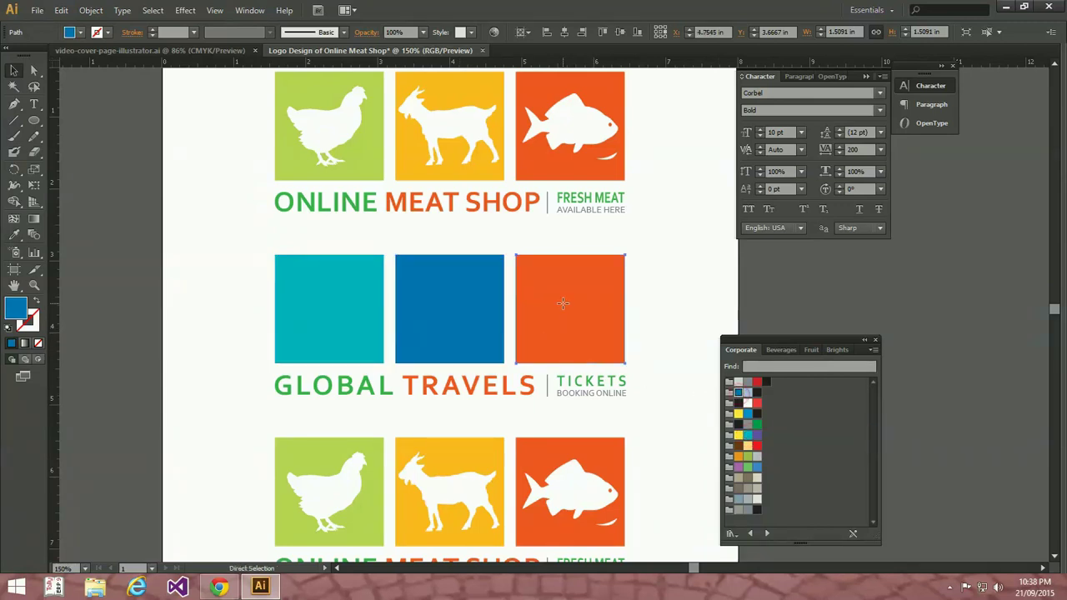
click(748, 391)
click(702, 290)
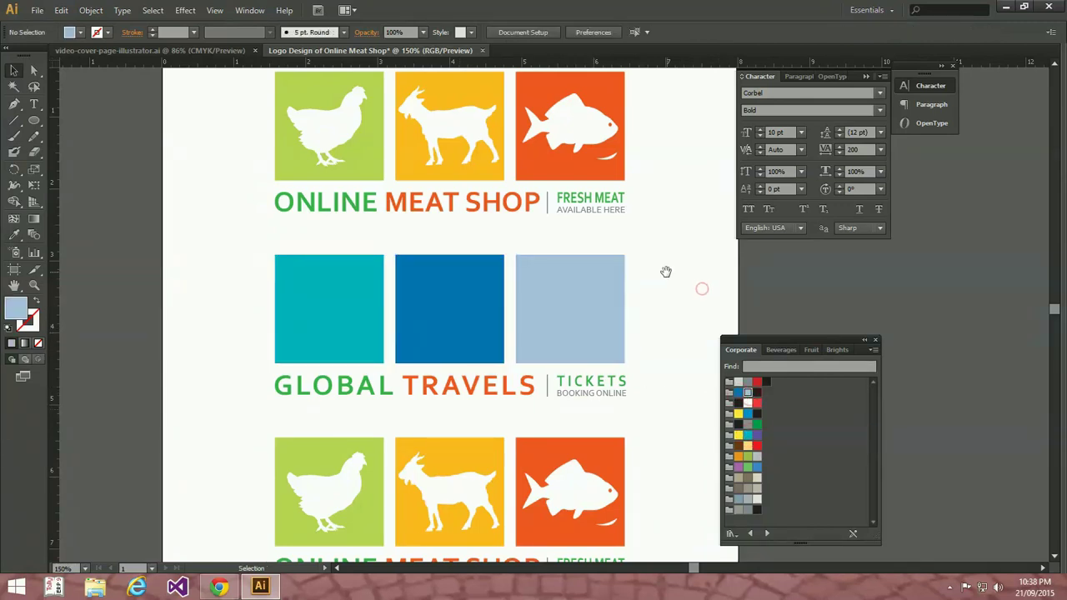
- Recolour the left square red and the right square green
click(332, 302)
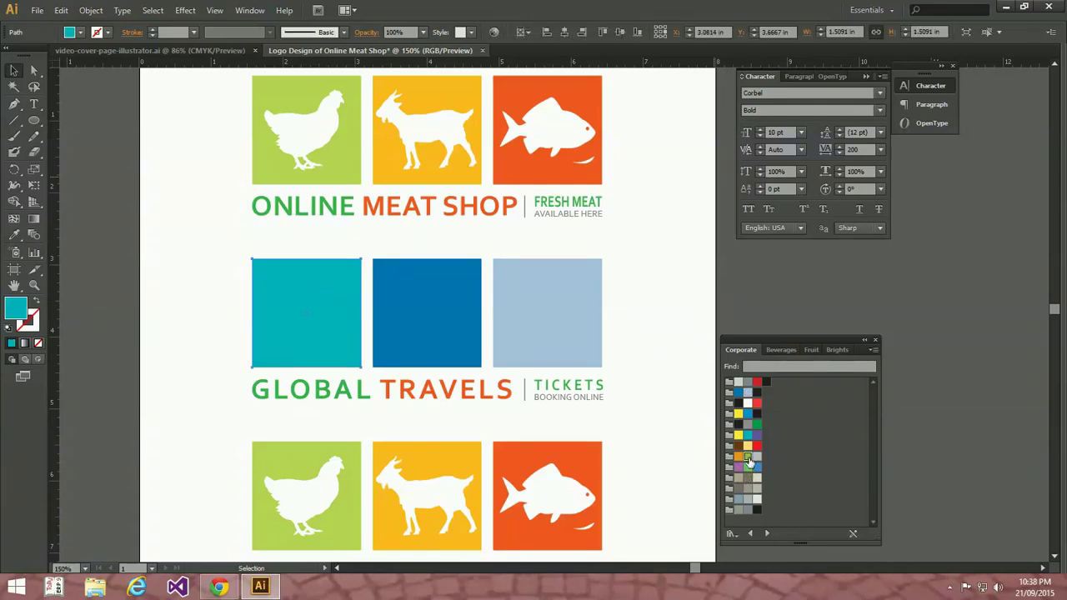
click(748, 456)
click(757, 457)
click(644, 317)
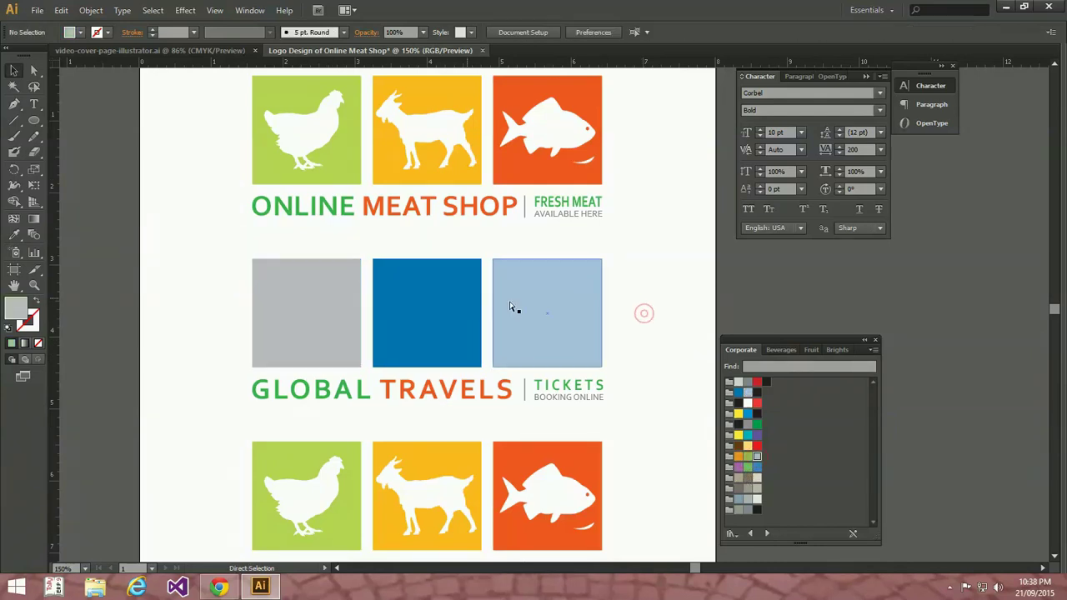
key(ctrl+z)
key(ctrl+z)
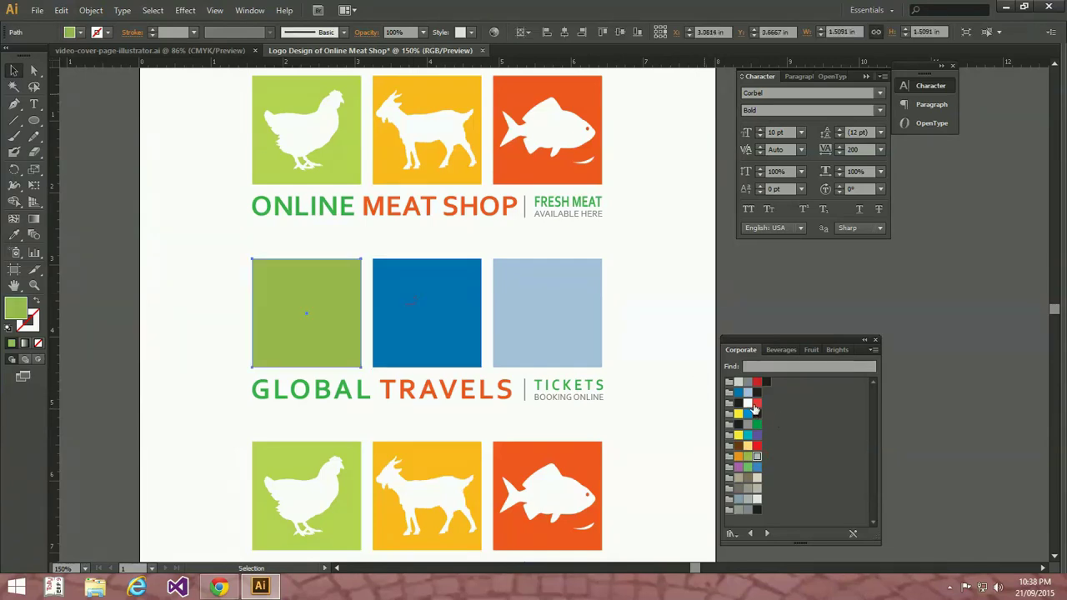
click(757, 404)
click(657, 312)
click(562, 297)
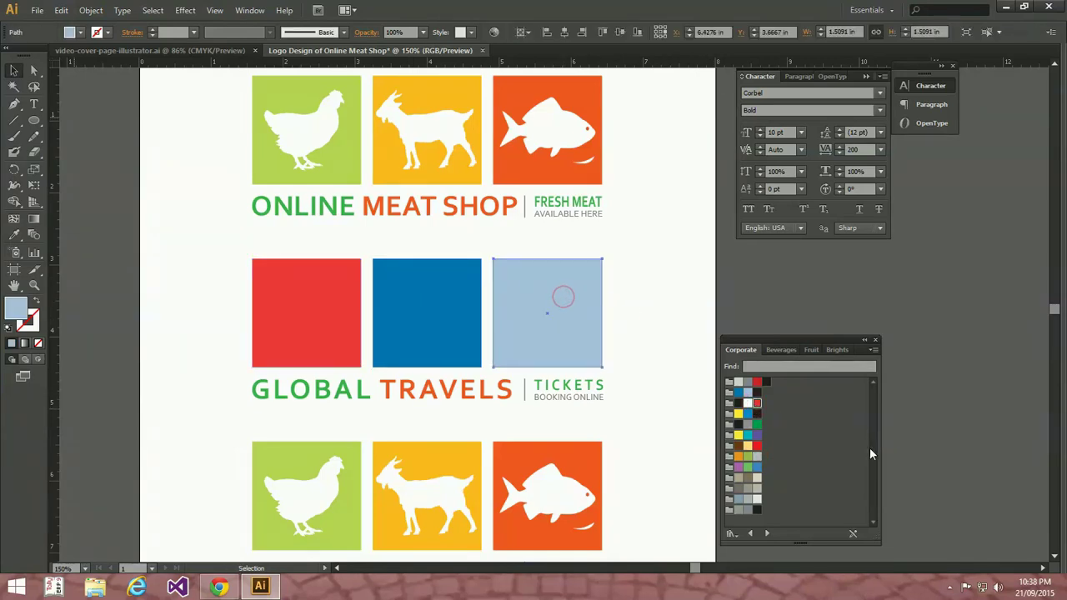
click(748, 457)
click(625, 293)
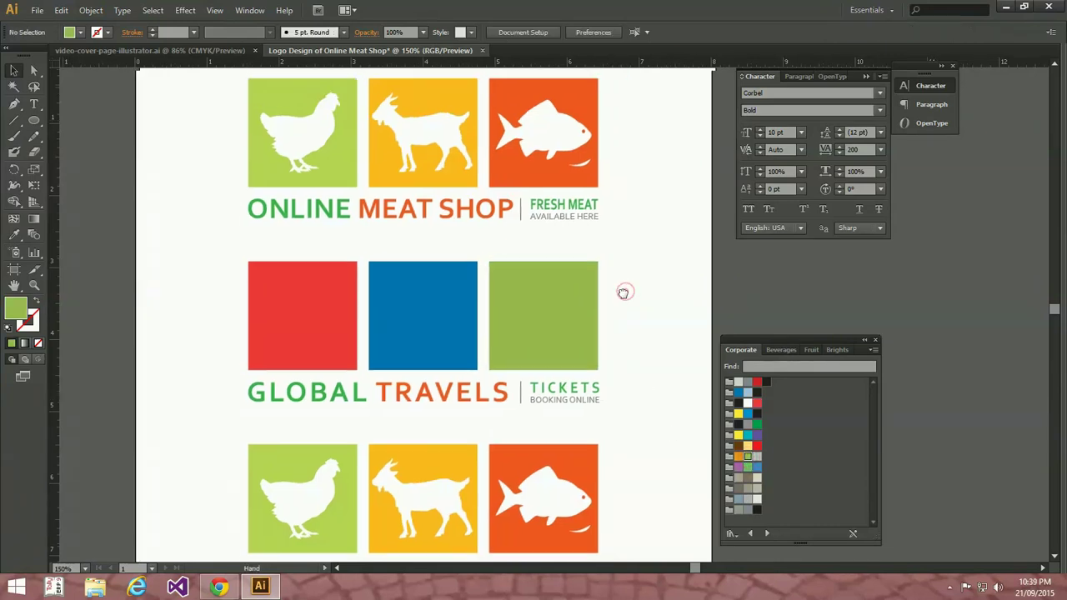
- Colour the word GLOBAL red by eyedropping the left square
drag(626, 295, 615, 301)
key(t)
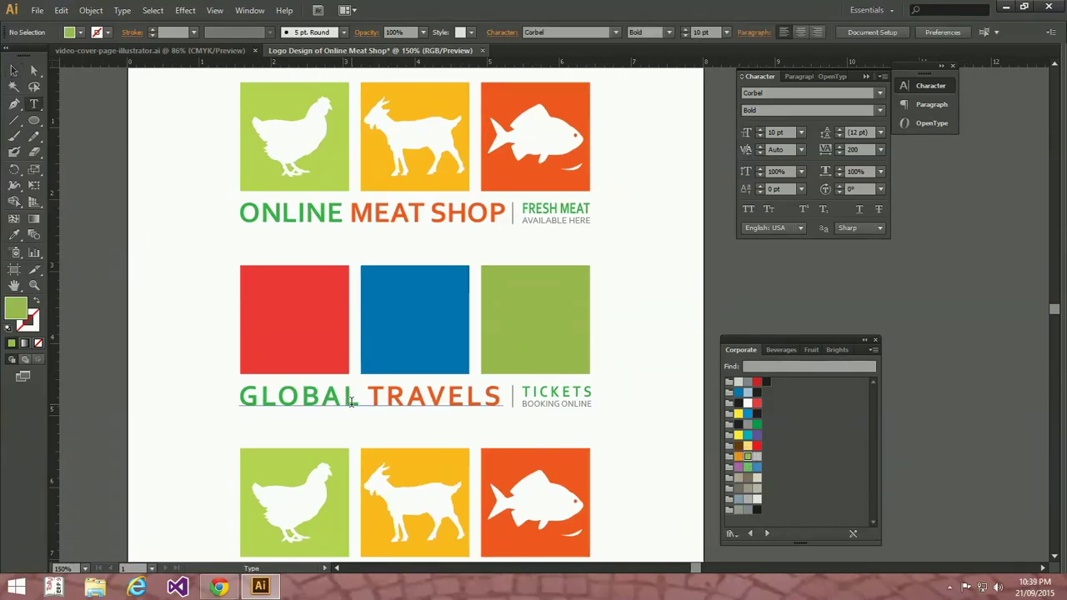
click(345, 399)
key(shift+Home)
double_click(355, 398)
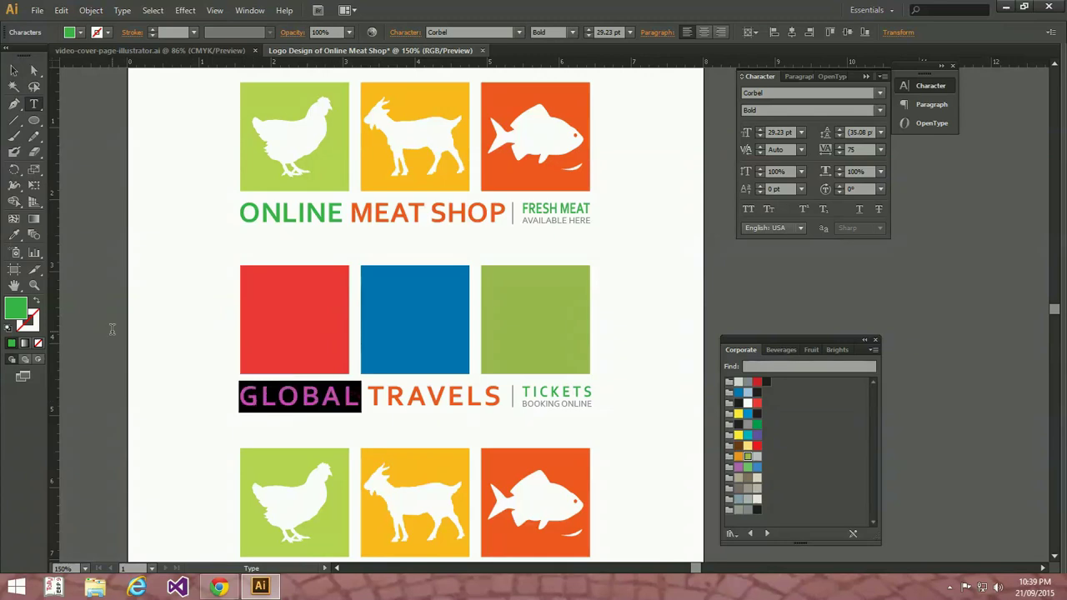
click(14, 235)
click(301, 298)
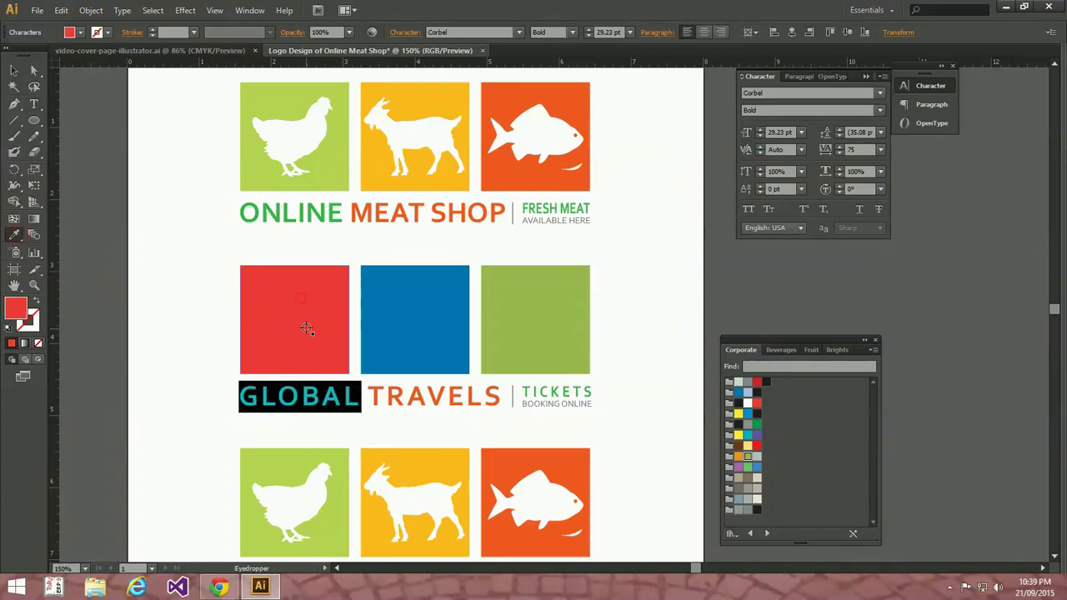
- Colour the word TRAVELS blue by eyedropping the middle square
key(Right)
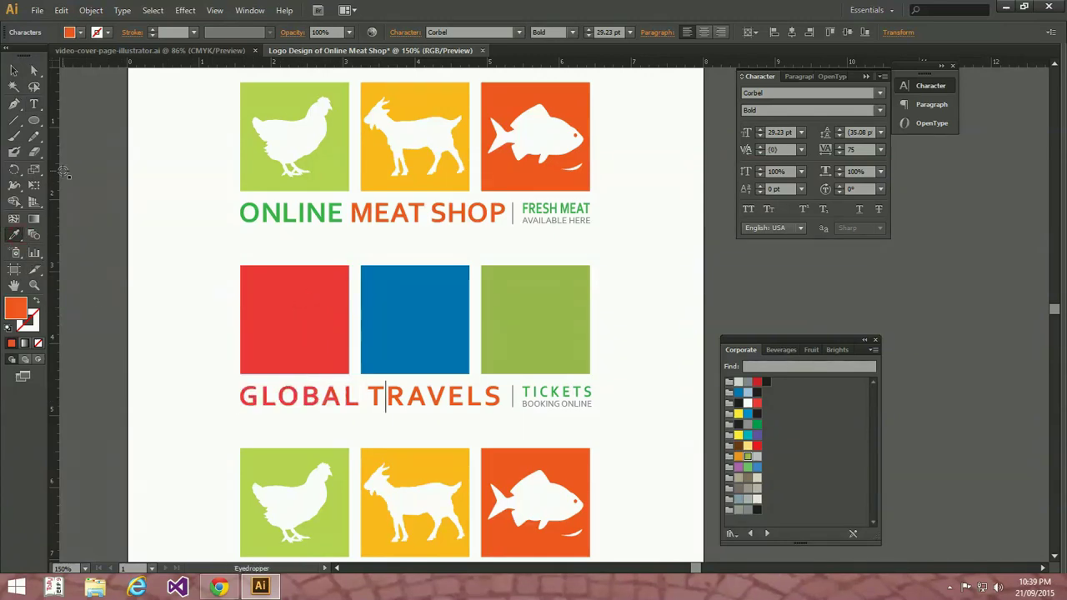
key(ctrl+shift+Right)
key(shift+Left)
key(shift+Right)
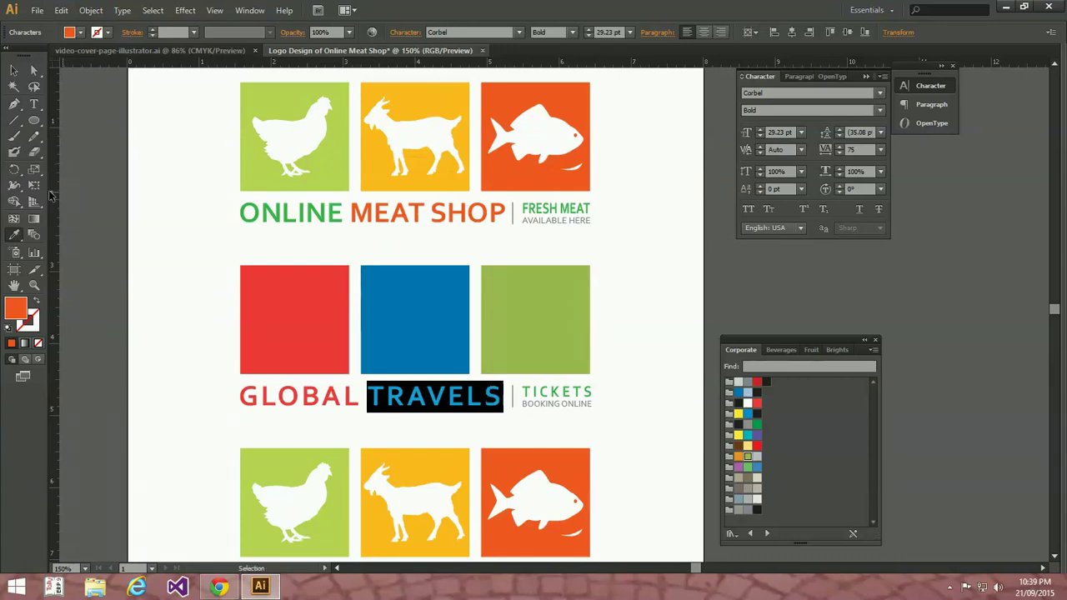
click(420, 291)
click(20, 72)
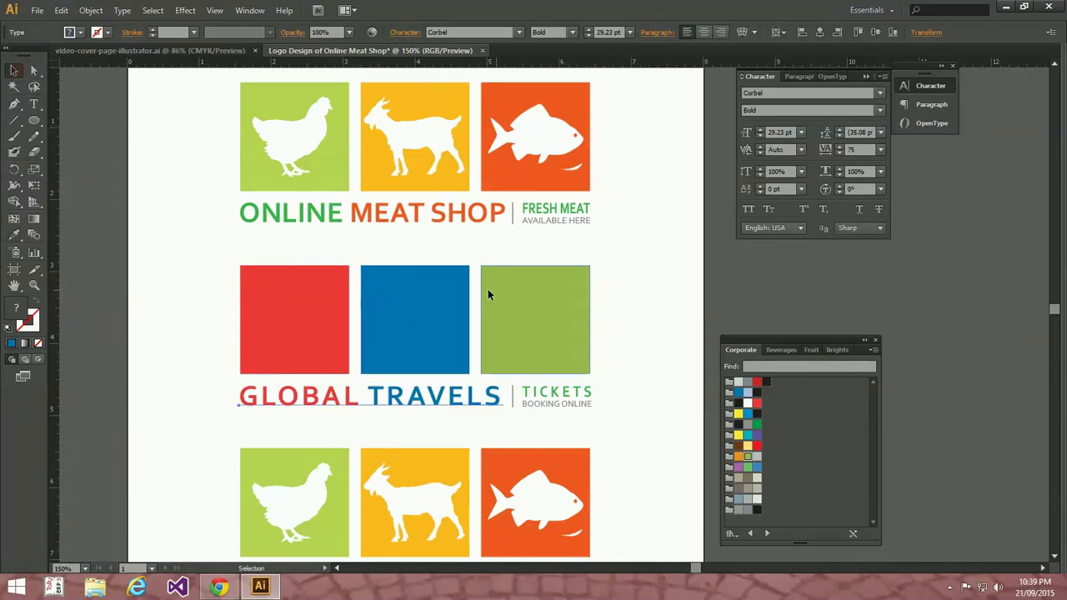
click(647, 336)
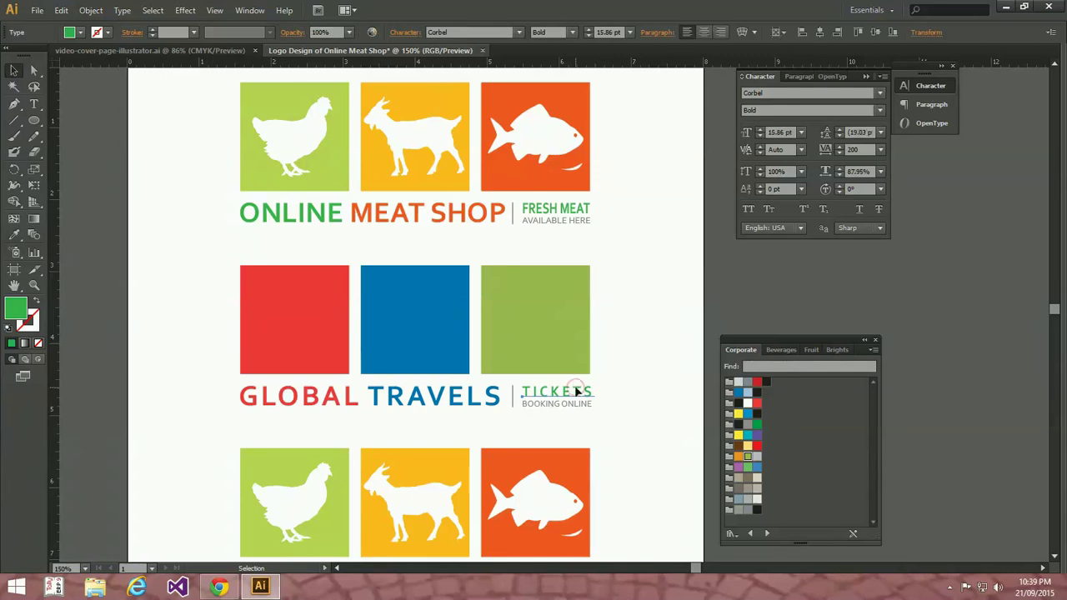
click(568, 322)
click(625, 348)
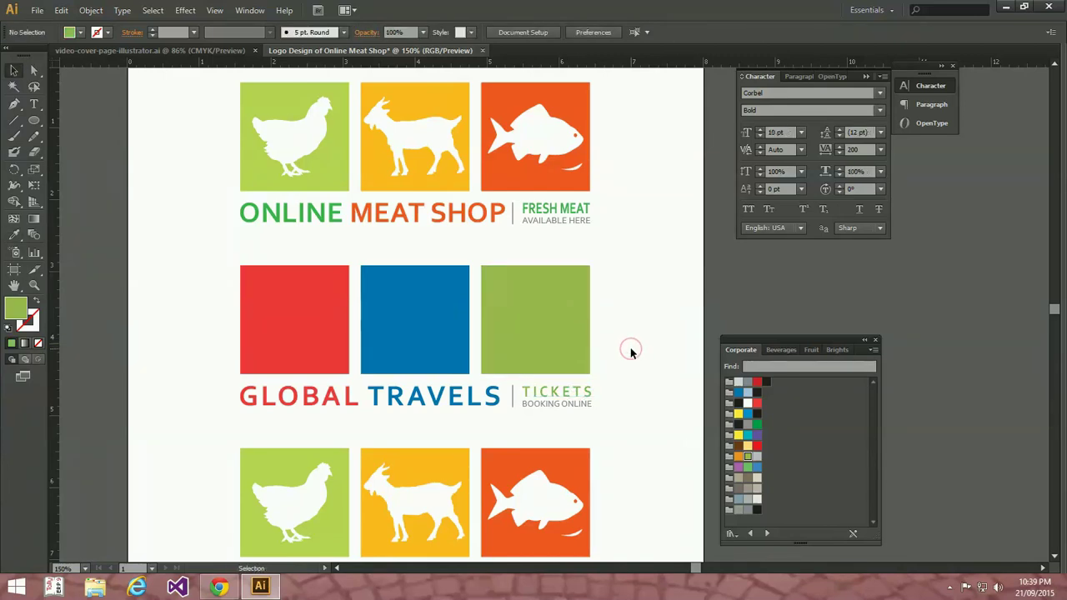
- Marquee-select the leftover bottom meat shop logo and delete it
drag(630, 325, 633, 318)
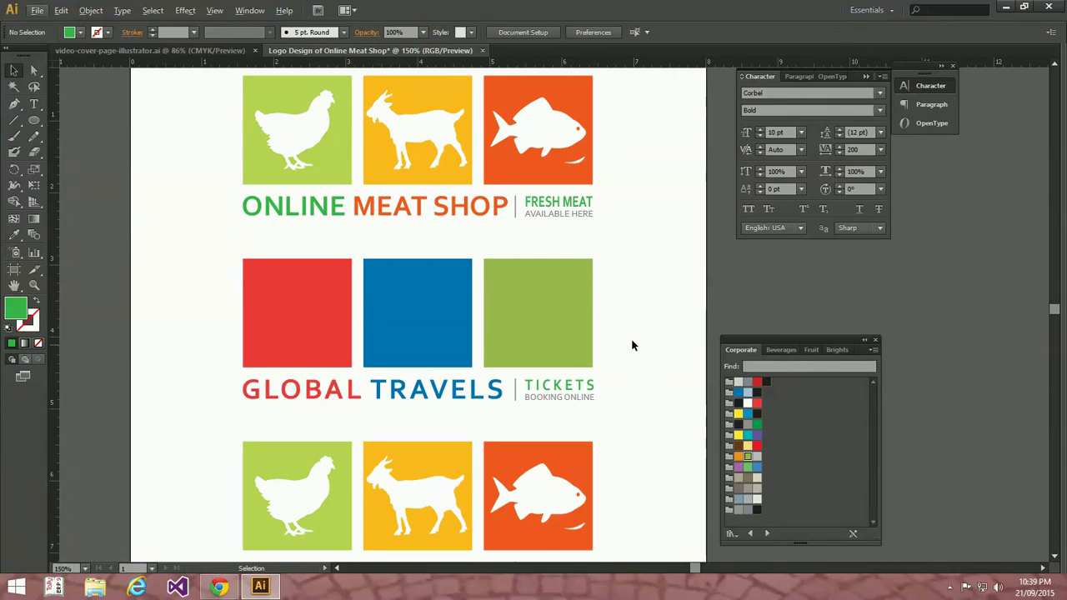
scroll(631, 333, down, 3)
drag(637, 356, 166, 523)
key(Delete)
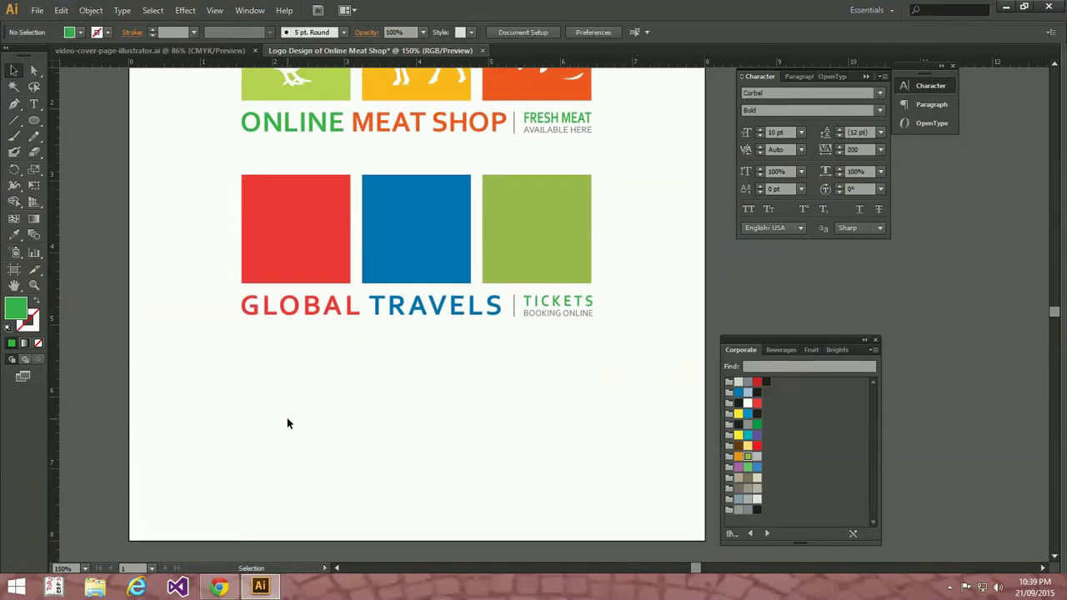
drag(286, 422, 262, 547)
key(alt+Tab)
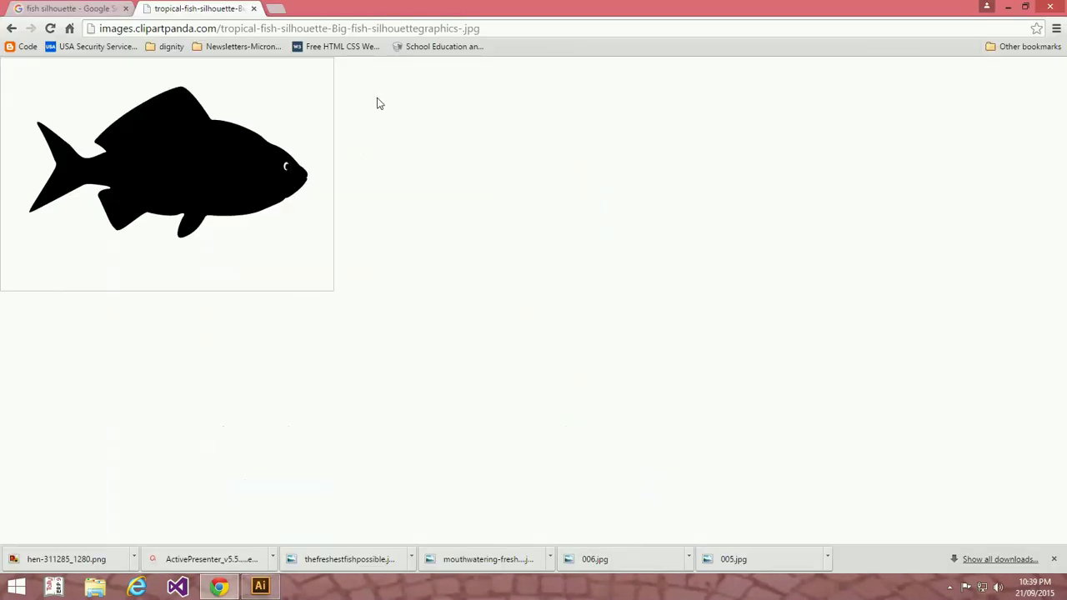
click(55, 8)
triple_click(162, 73)
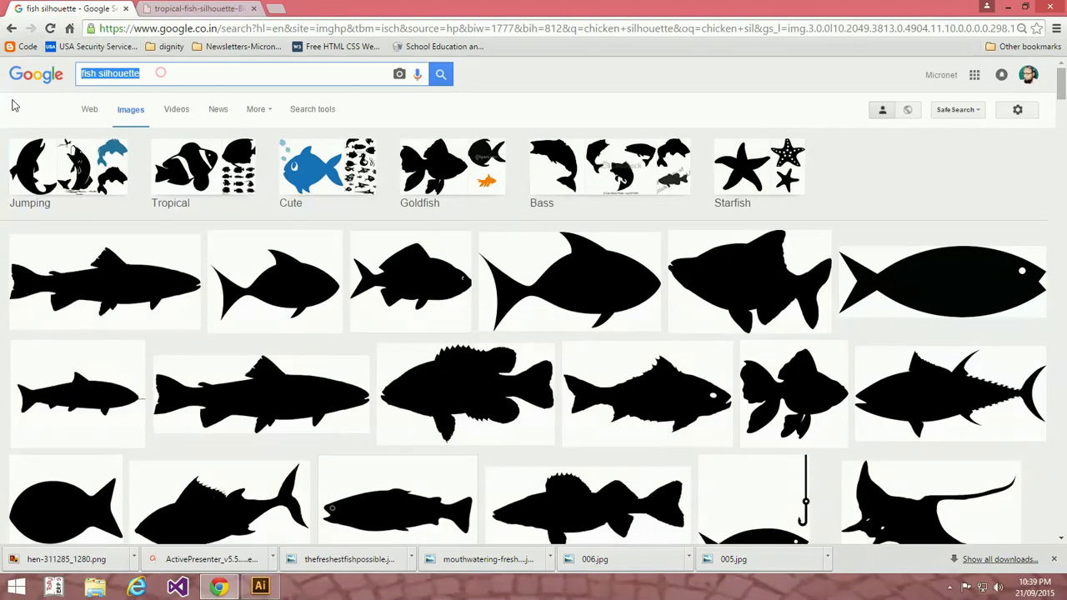
key(alt+Tab)
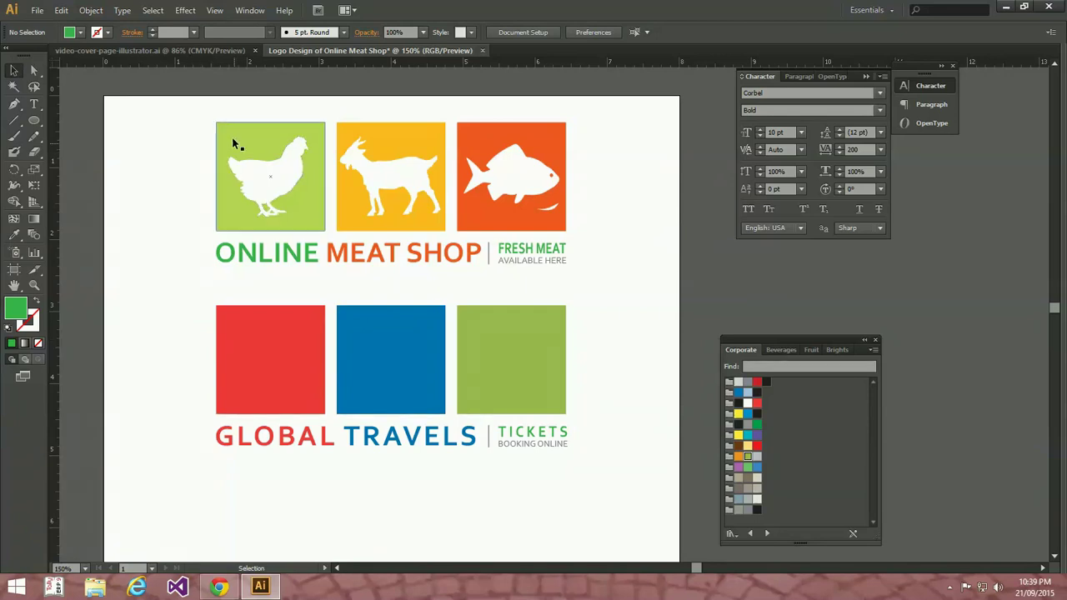
- Show video-cover-page-illustrator.ai full screen with its artwork fitted to the window
click(204, 53)
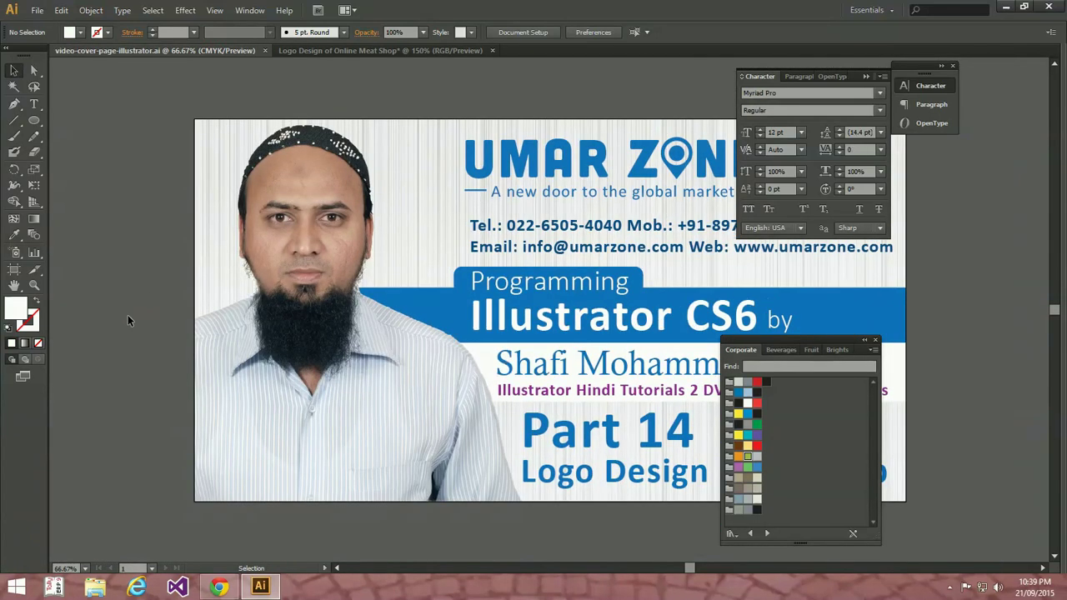
key(f)
key(f)
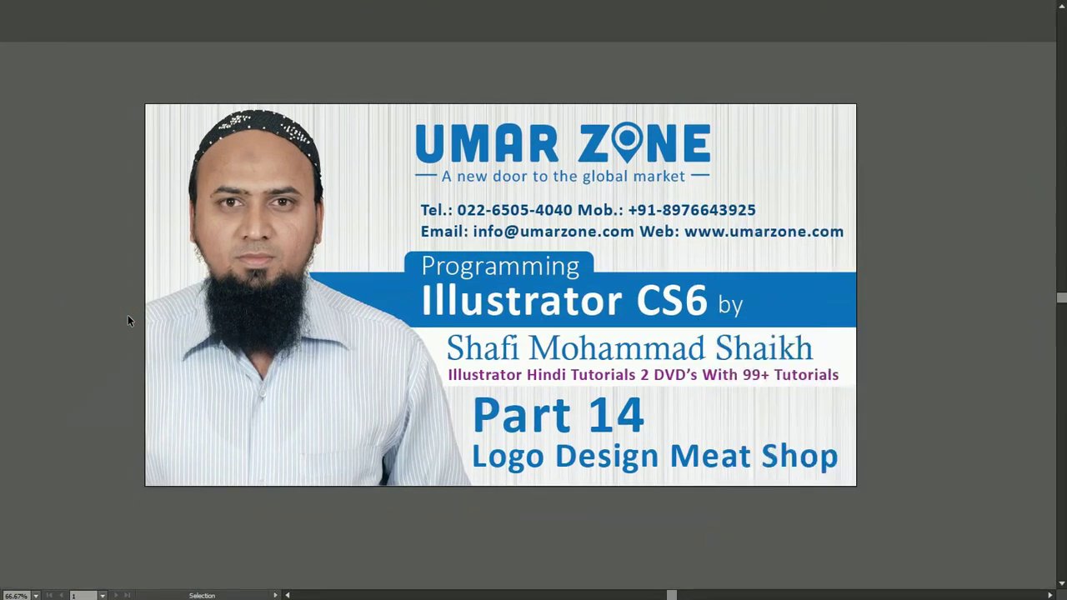
key(ctrl+0)
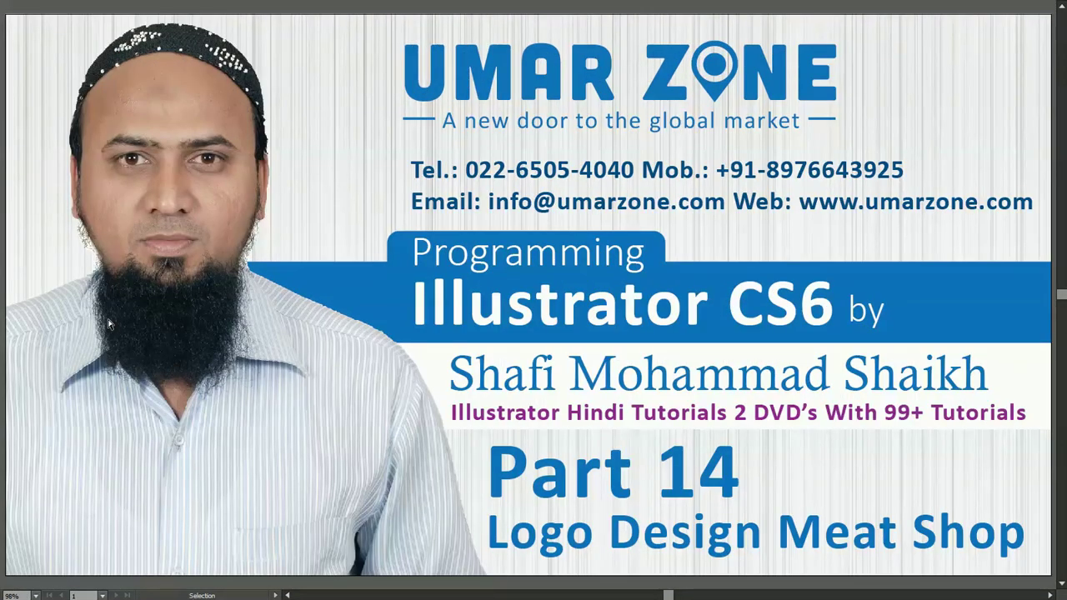